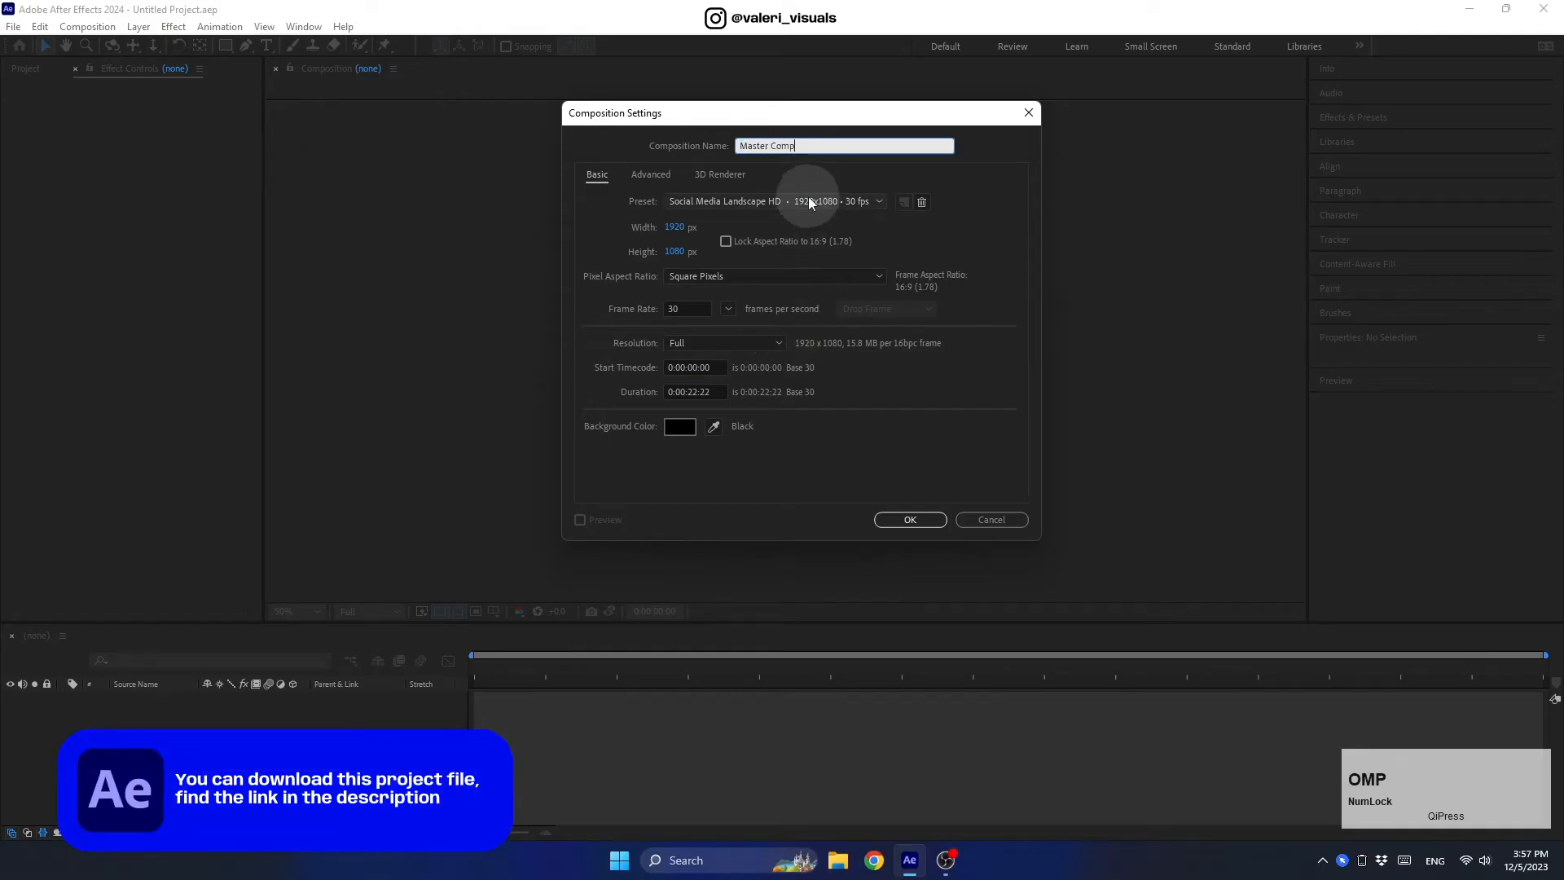
Set the duration to 0:00:10:00, create the 1920×1080, 30 fps composition, and turn off its transparency grid.
left_click(677, 228)
left_click(679, 252)
left_click(688, 308)
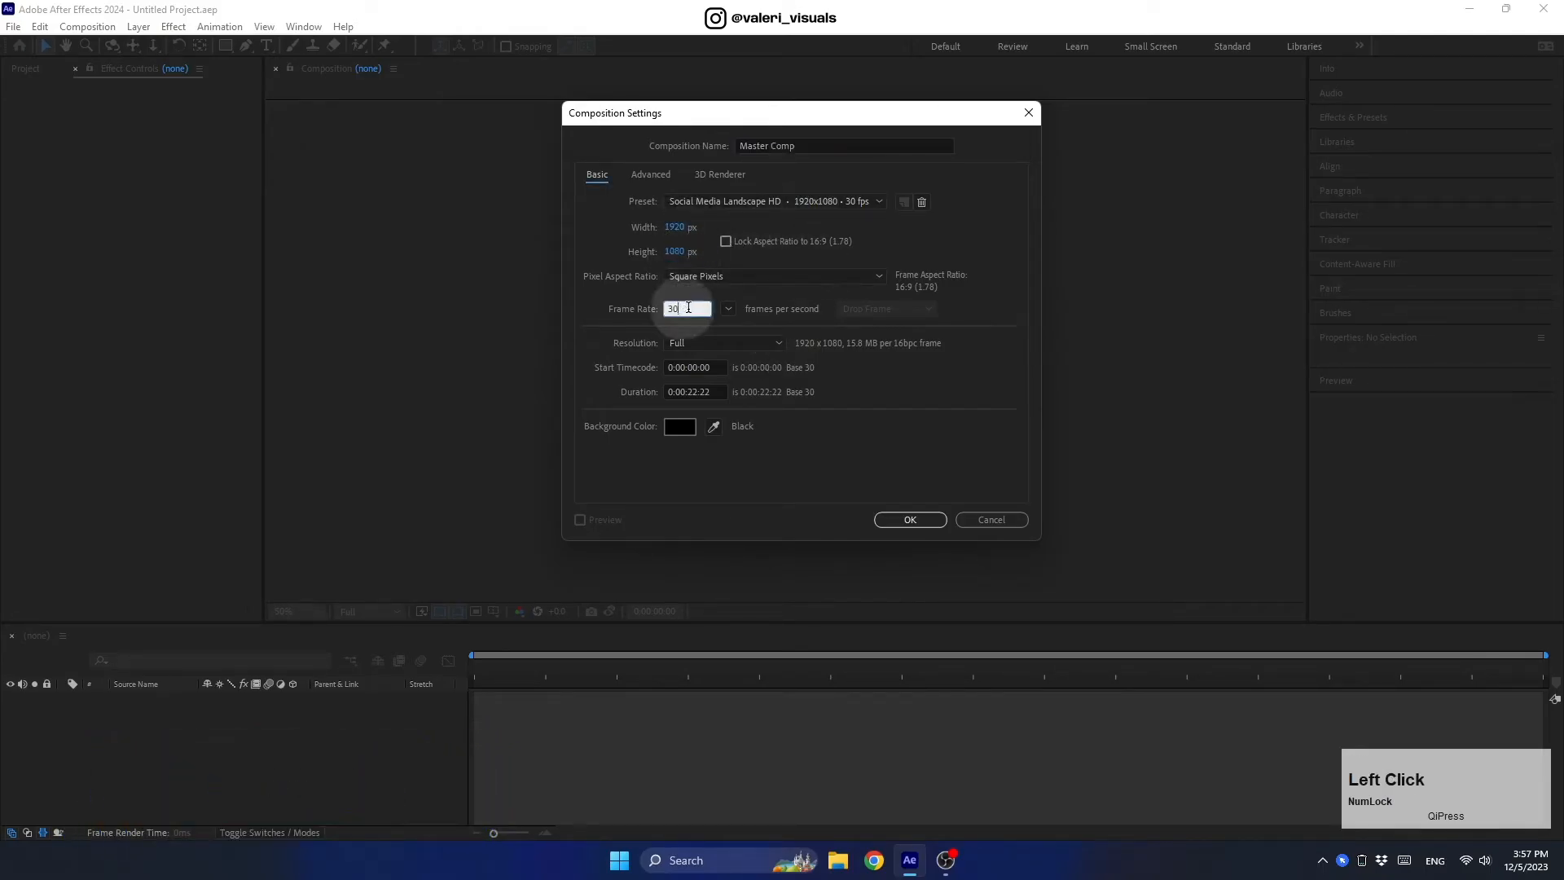
left_click(698, 392)
key("BackSpace")
key("BackSpace")
type("1")
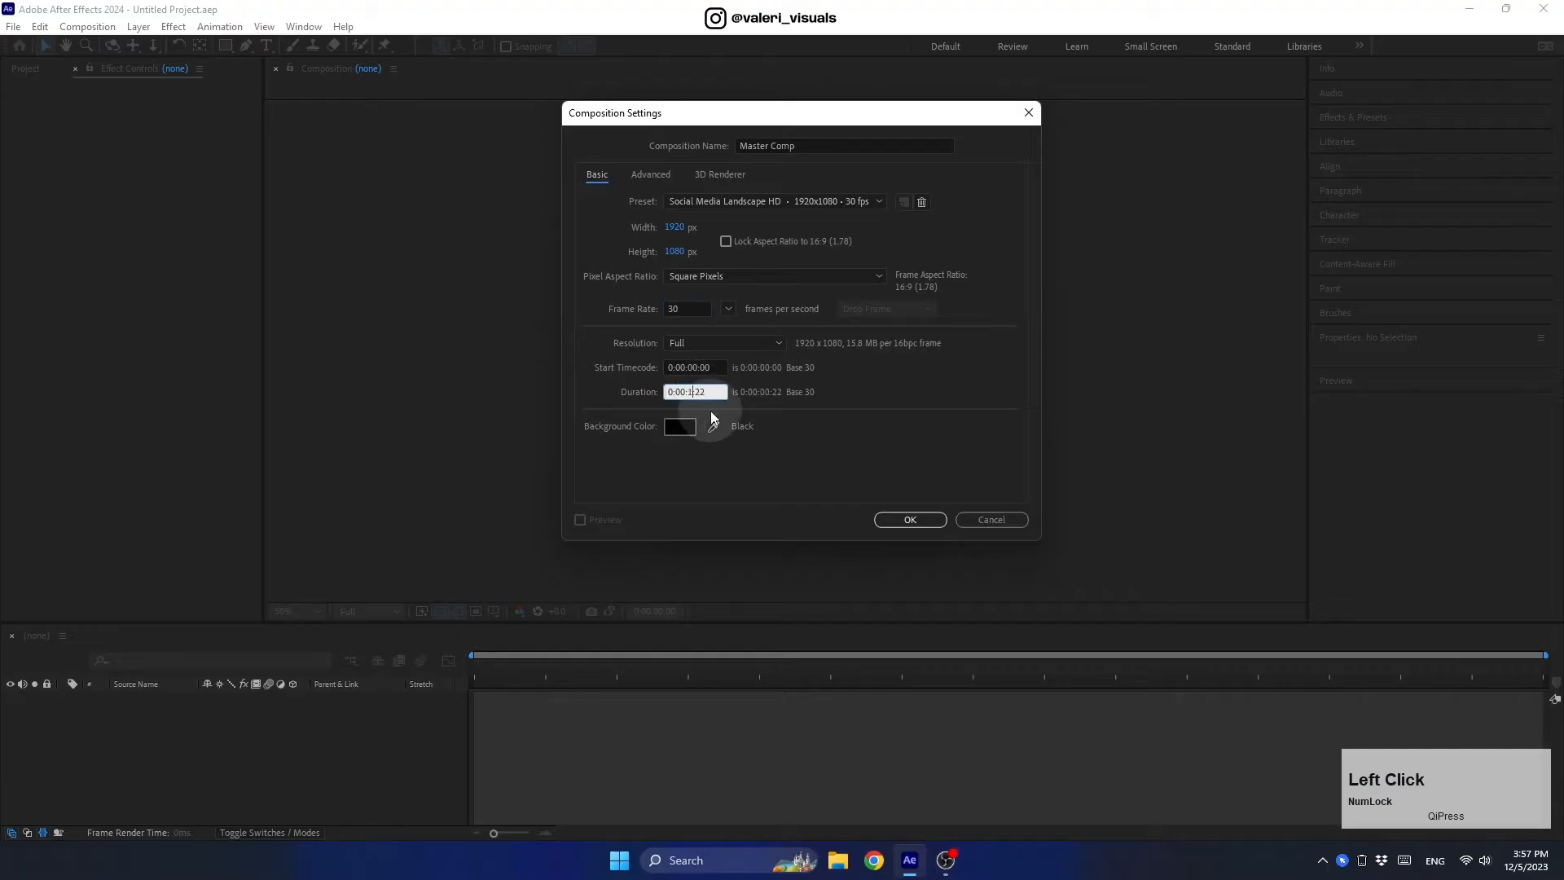
type("0:")
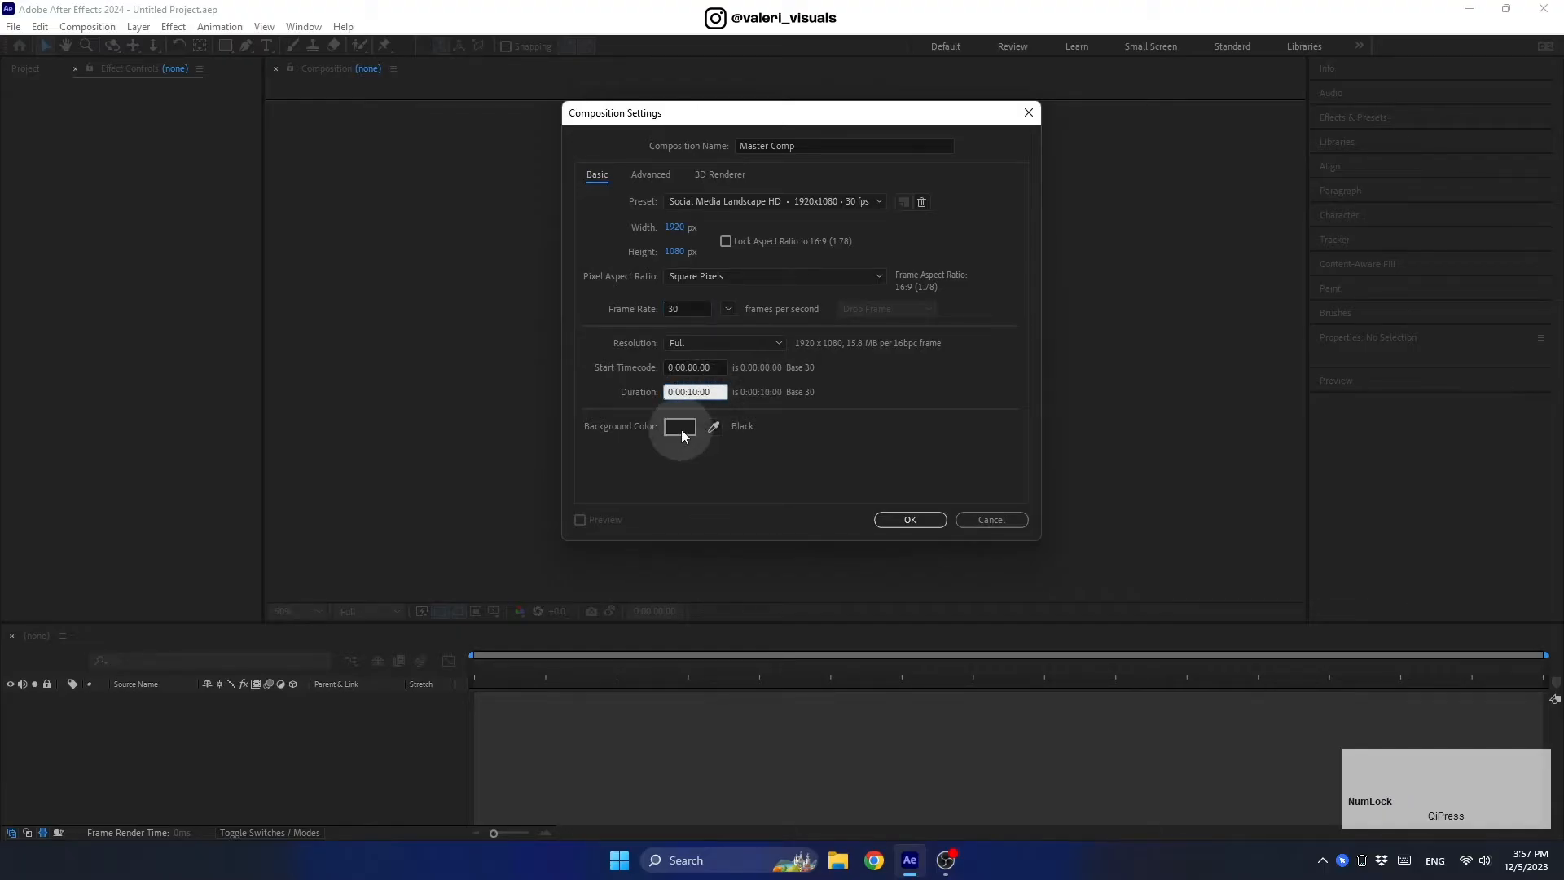
left_click(894, 520)
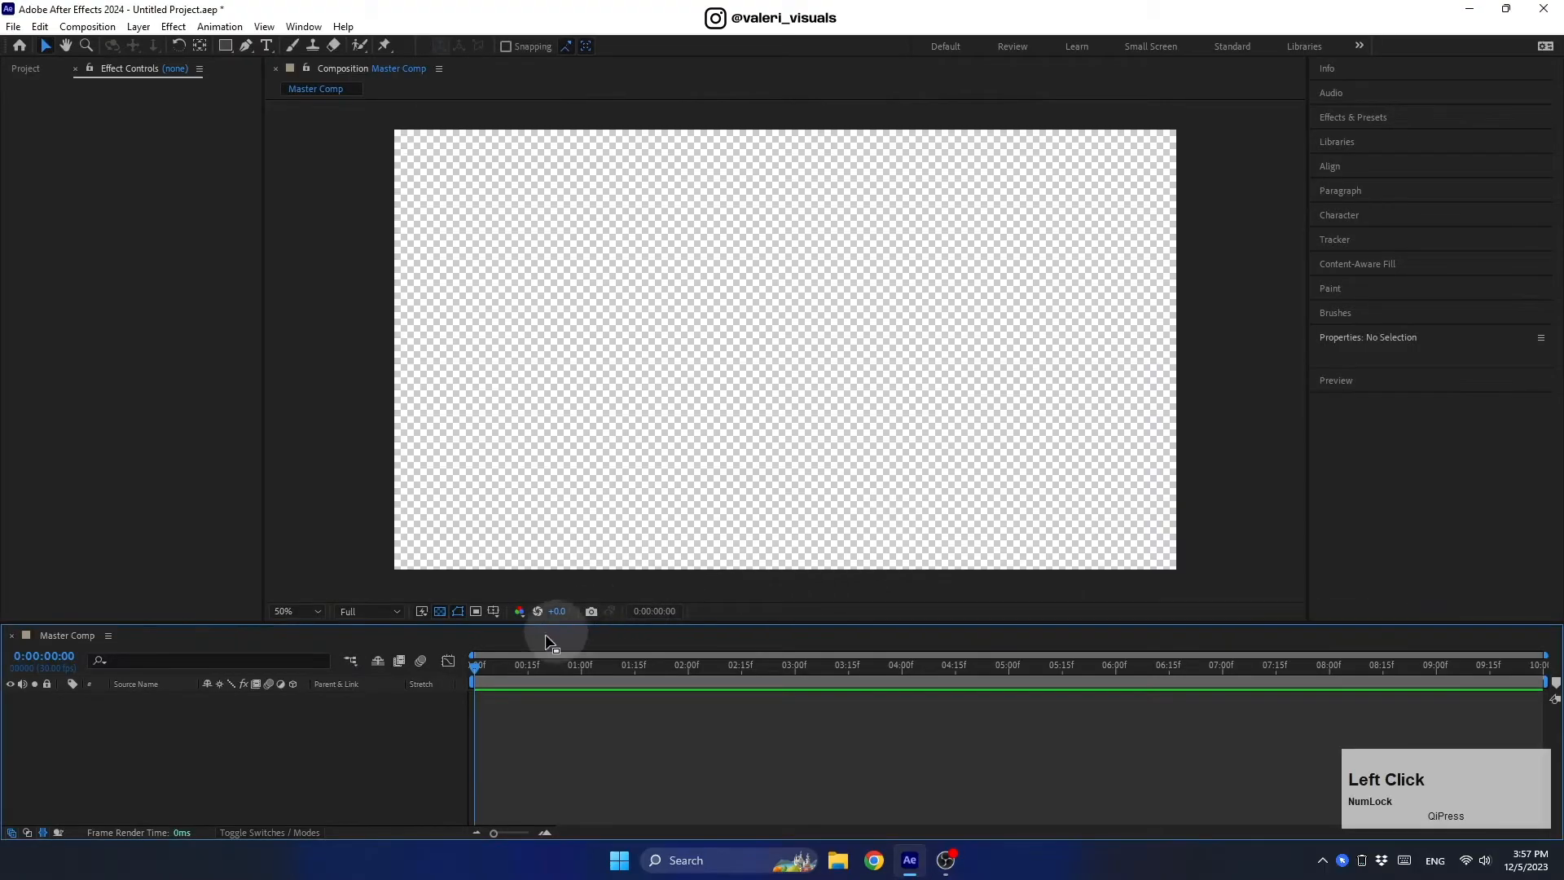
left_click(440, 611)
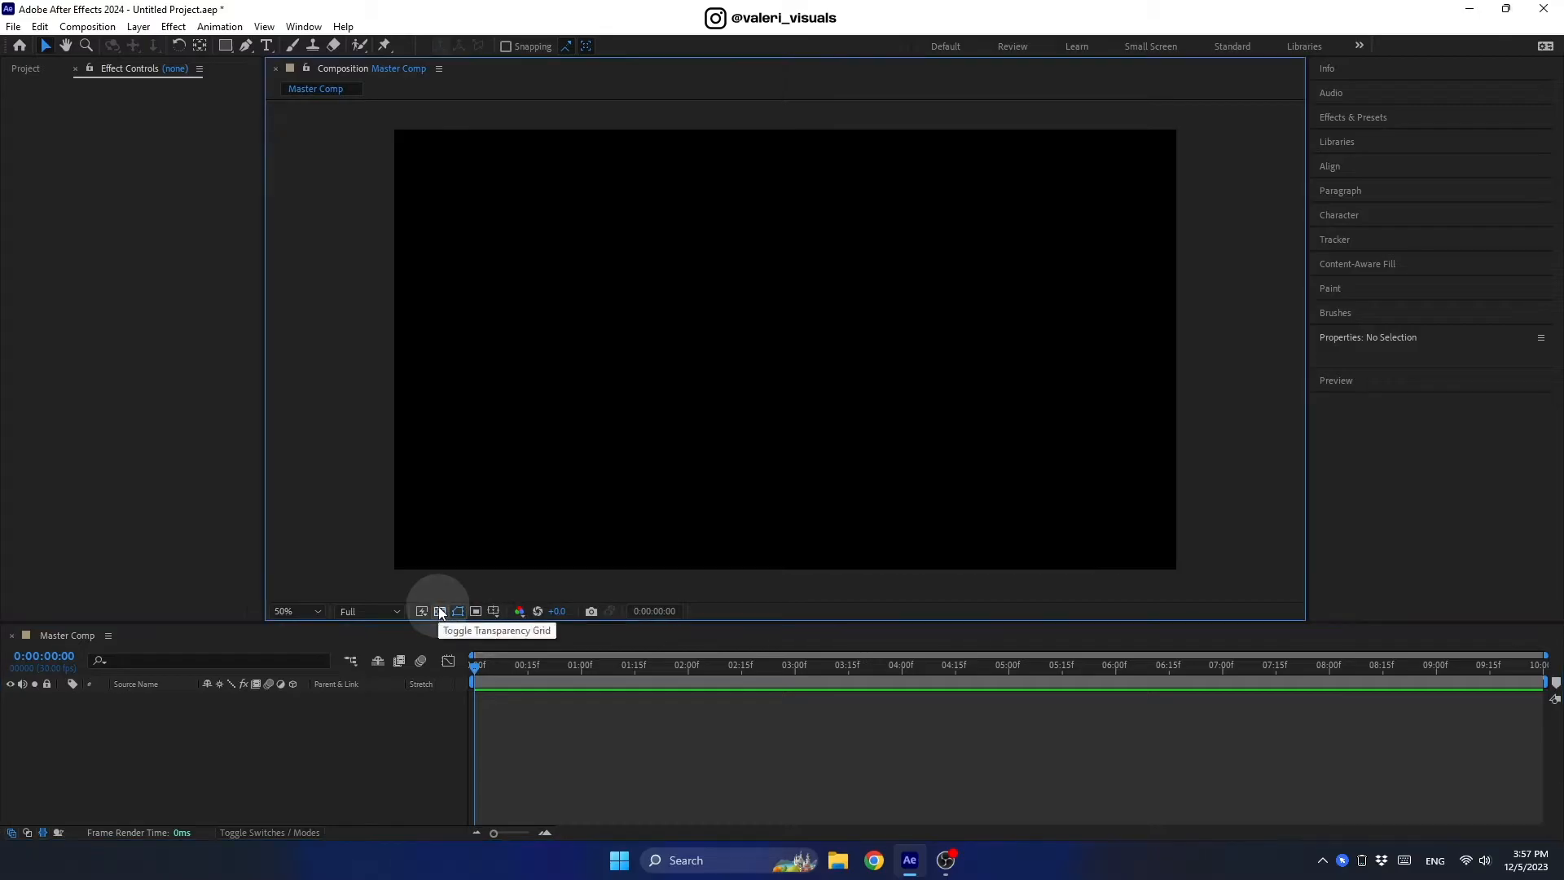
Set the Rectangle tool's fill to saturated orange FF5D0E and its stroke to None.
left_click(225, 46)
left_click(514, 46)
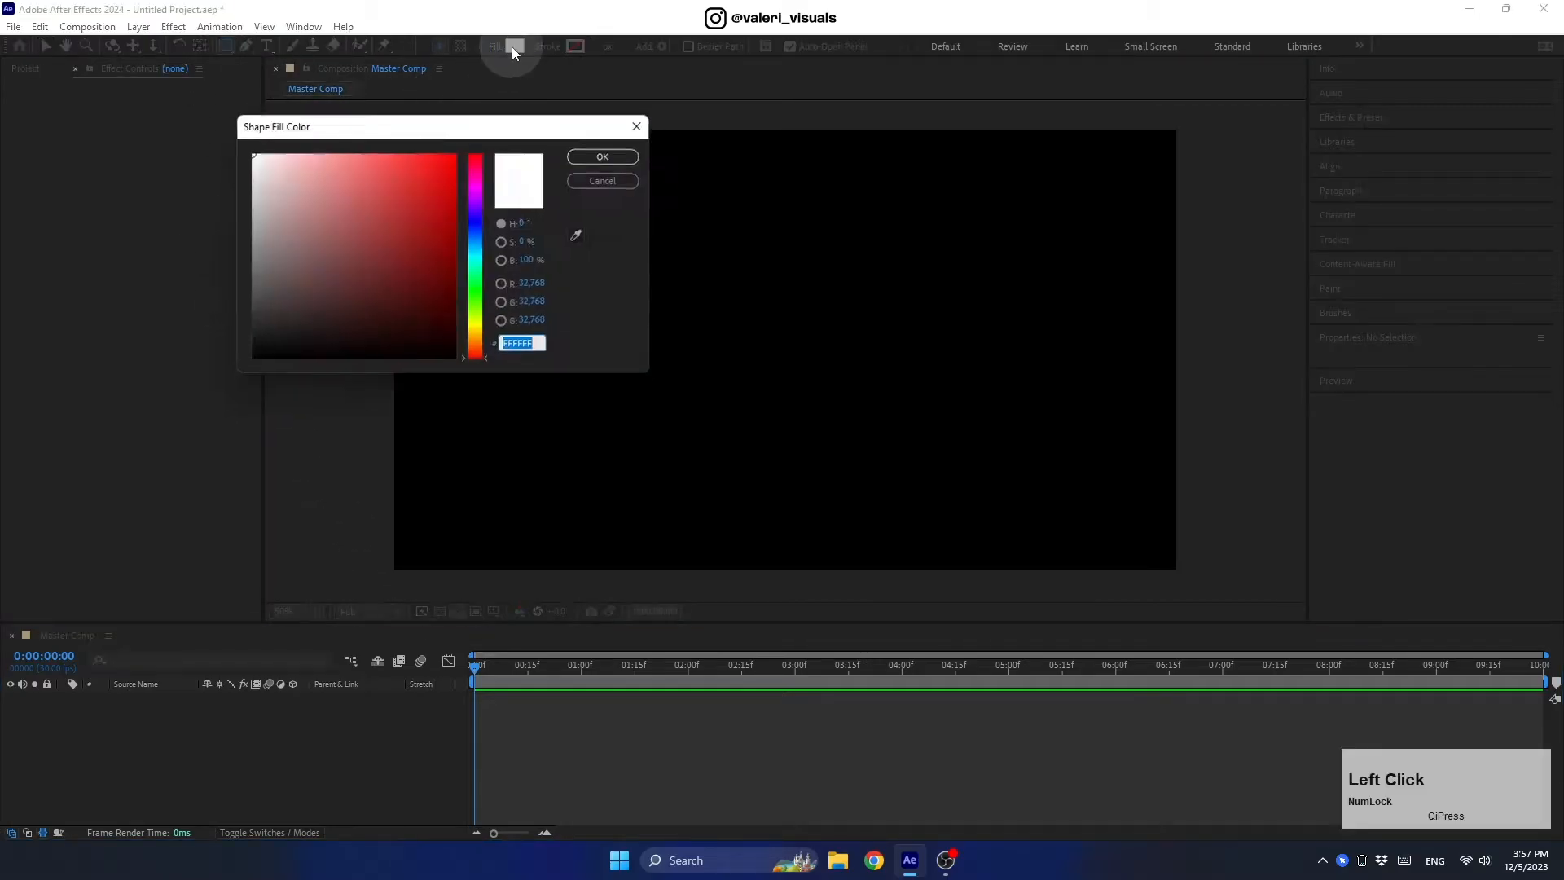
mouse_move(477, 356)
left_mouse_down()
mouse_move(472, 330)
mouse_move(471, 346)
left_mouse_up()
left_click(457, 144)
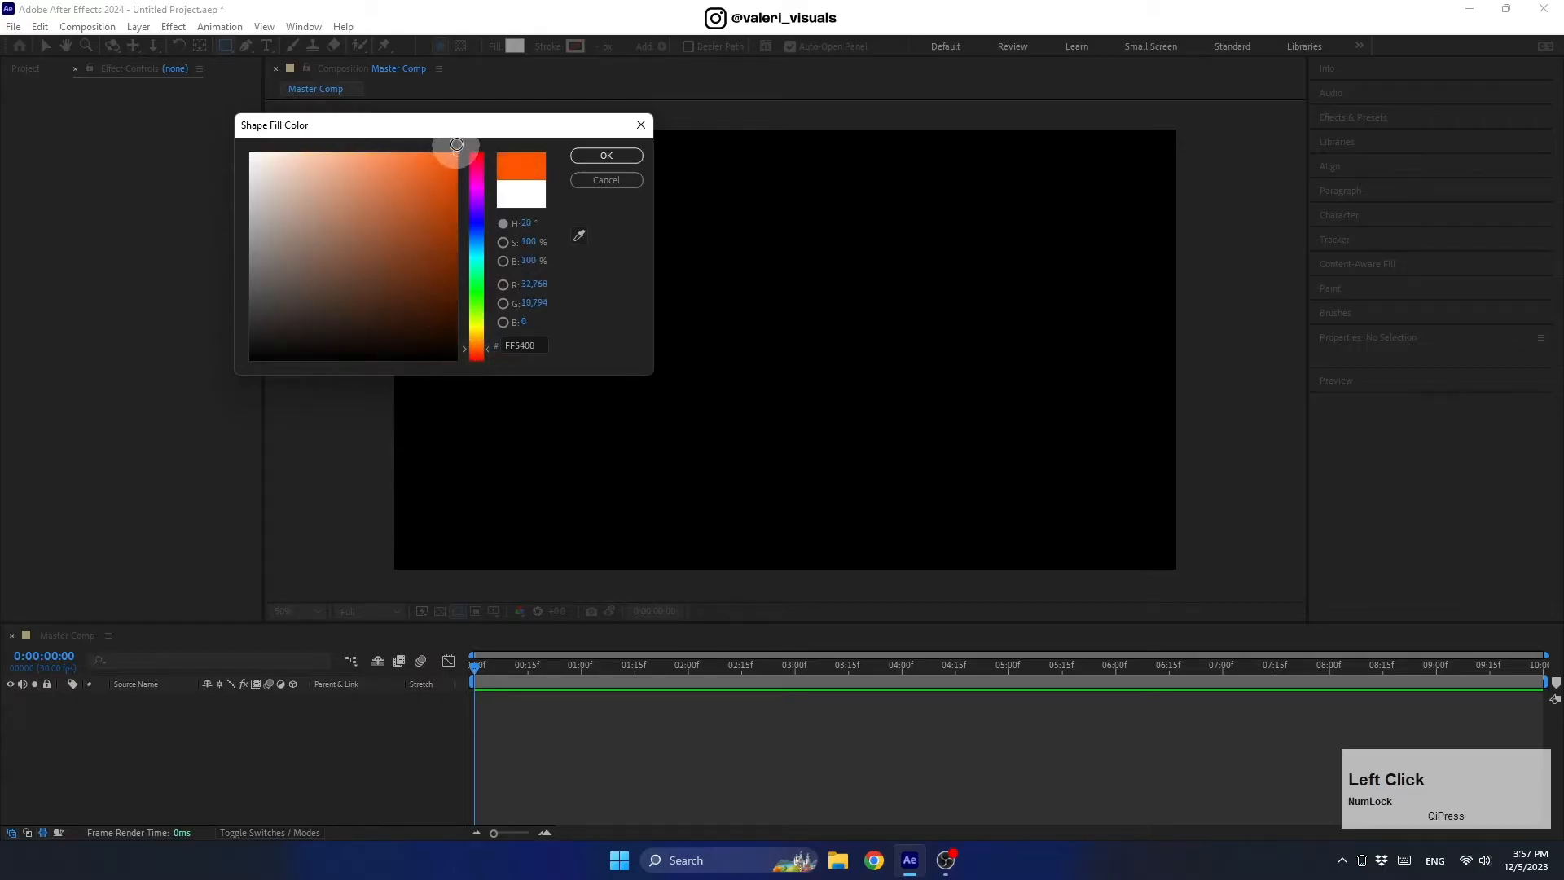
left_click(606, 156)
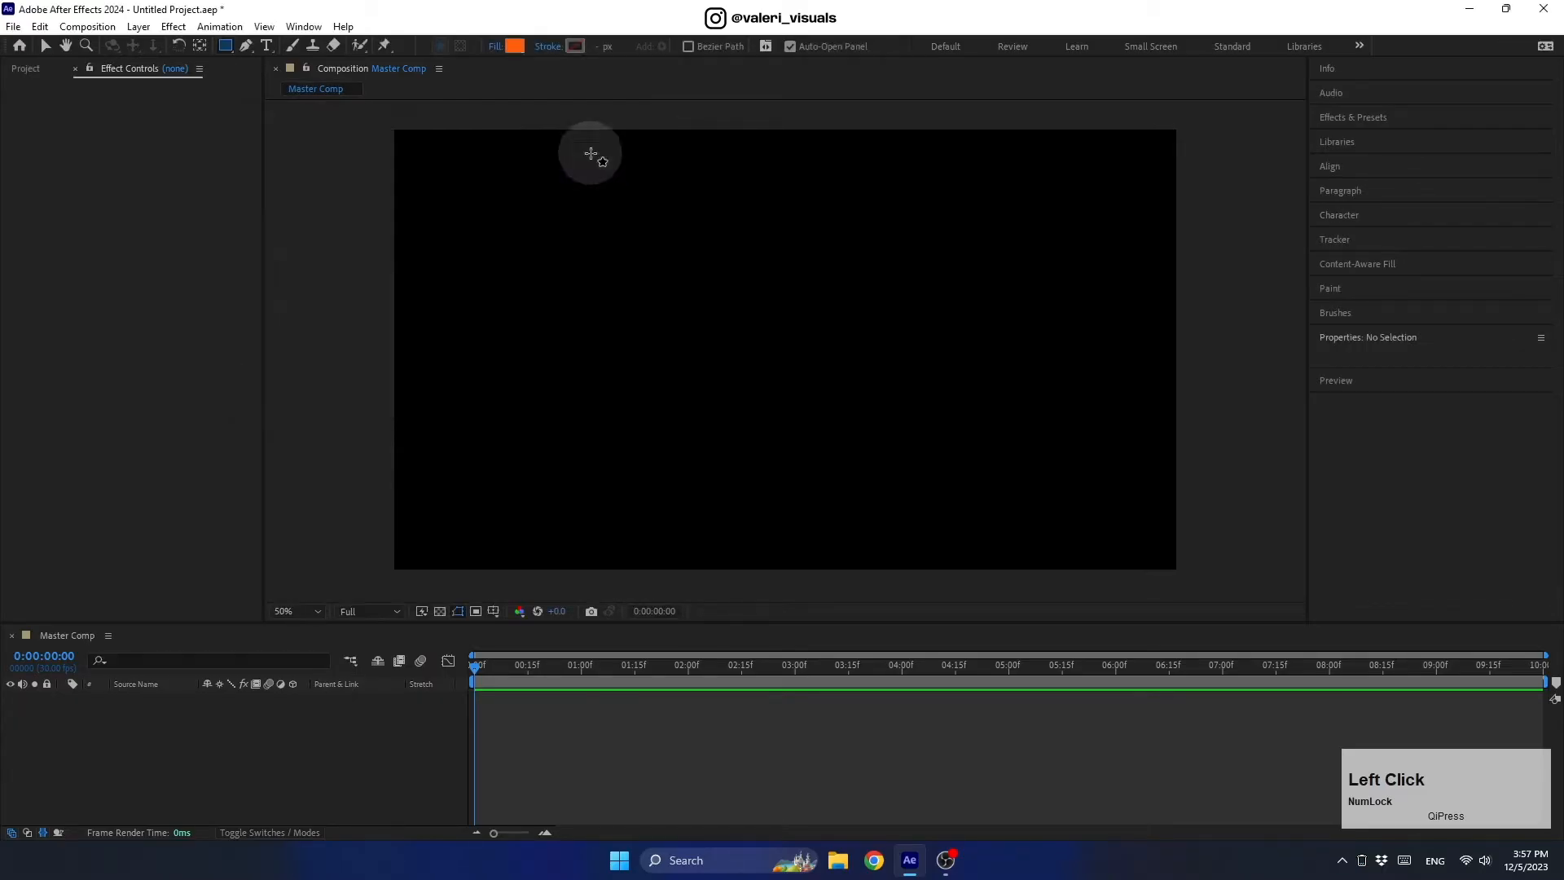
left_click(547, 48)
left_click(464, 115)
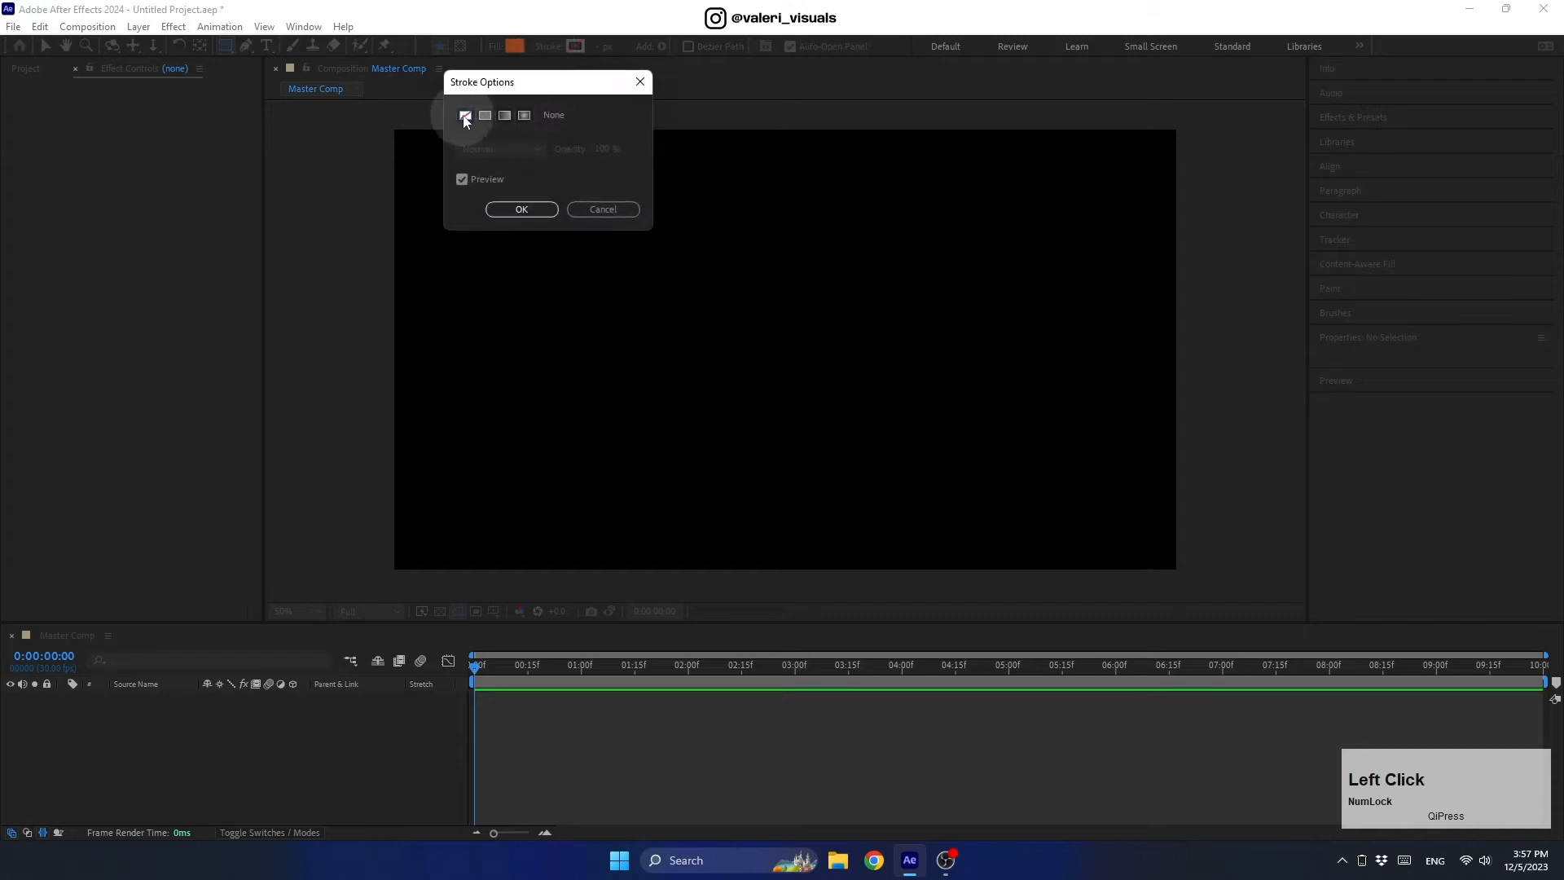
left_click(521, 209)
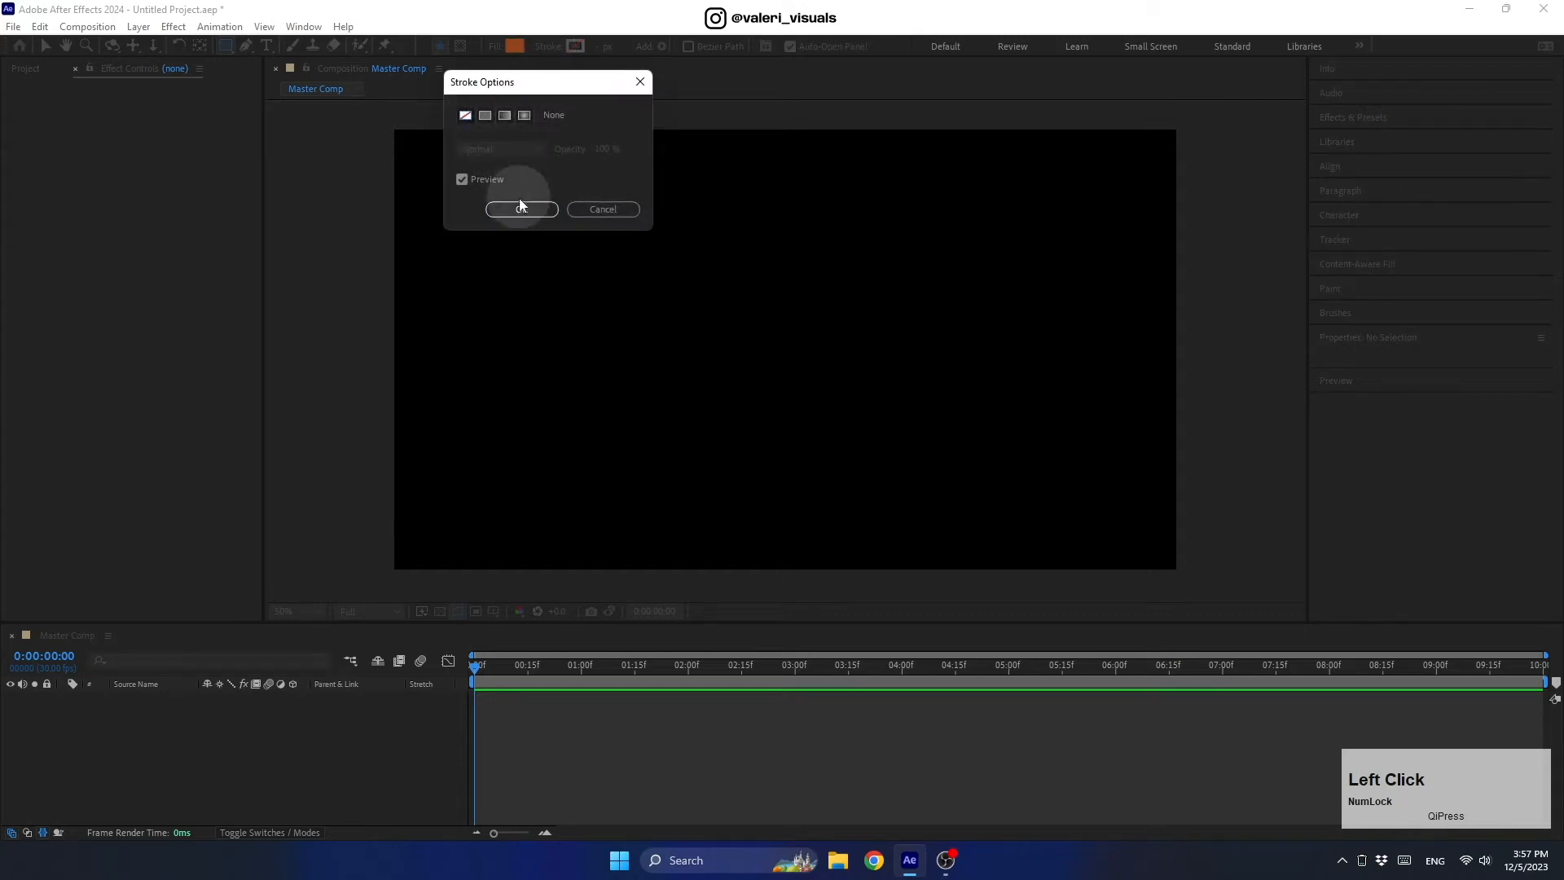
Add a rectangle shape layer that fills the whole composition frame and duplicate that layer.
double_click(224, 47)
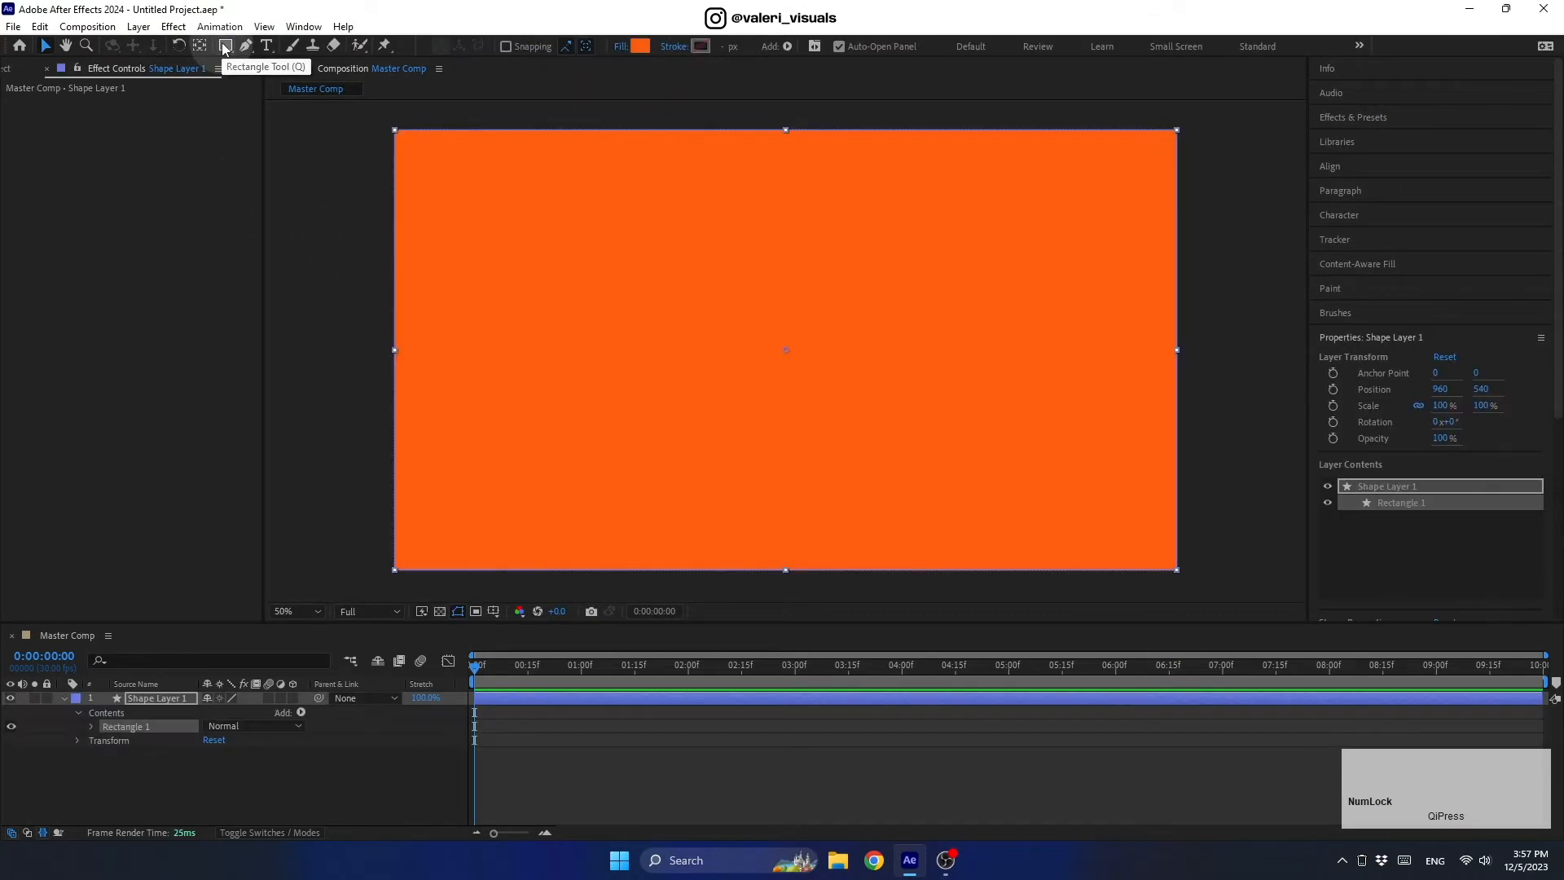
left_click(62, 699)
left_click(145, 697)
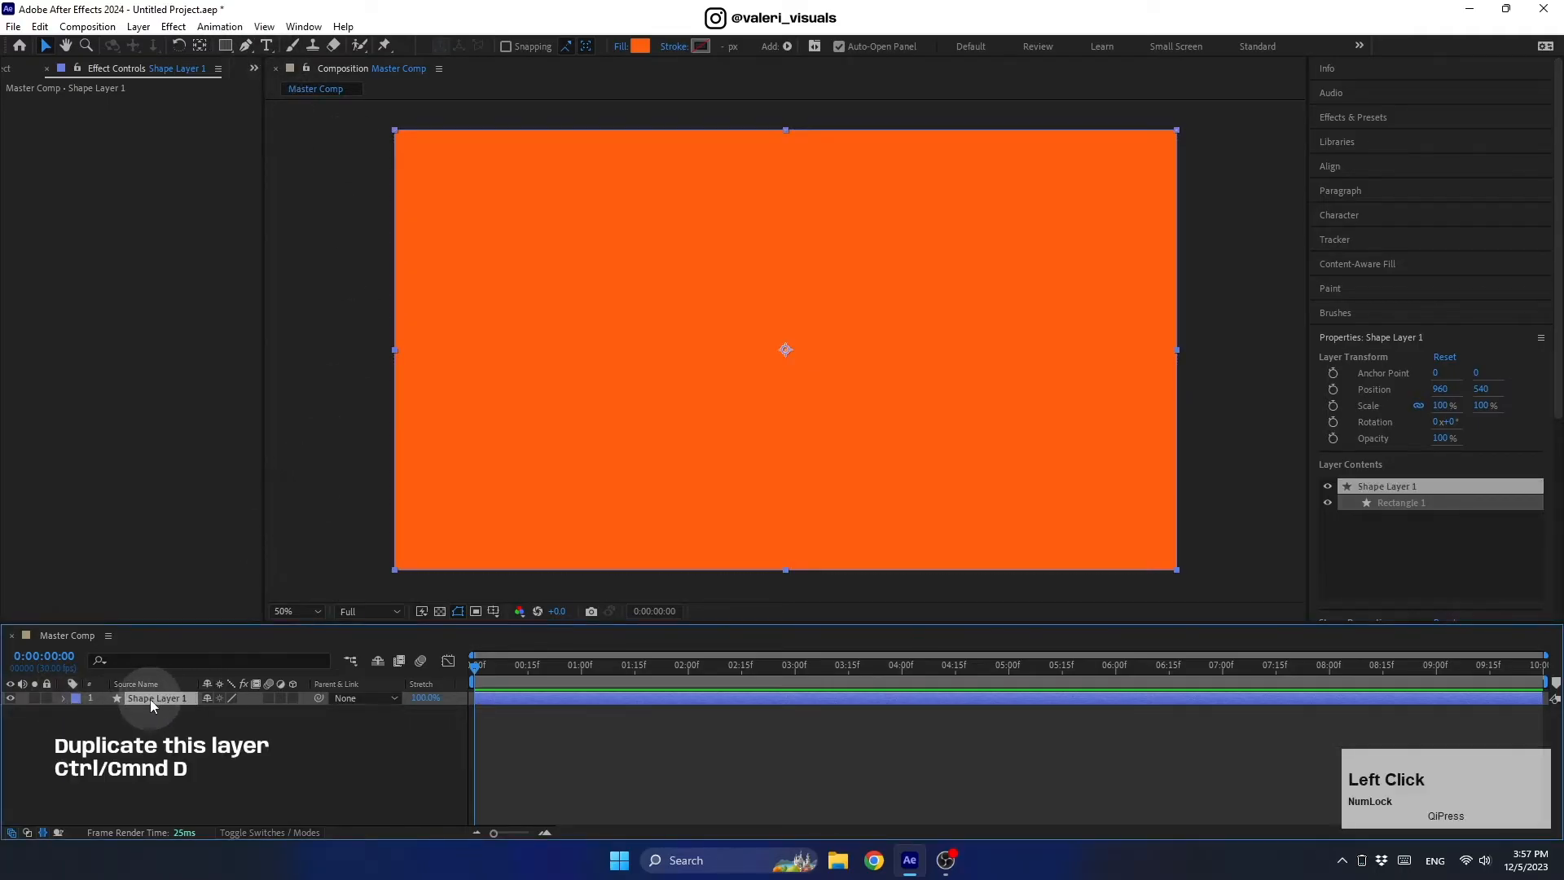
key("ctrl+d")
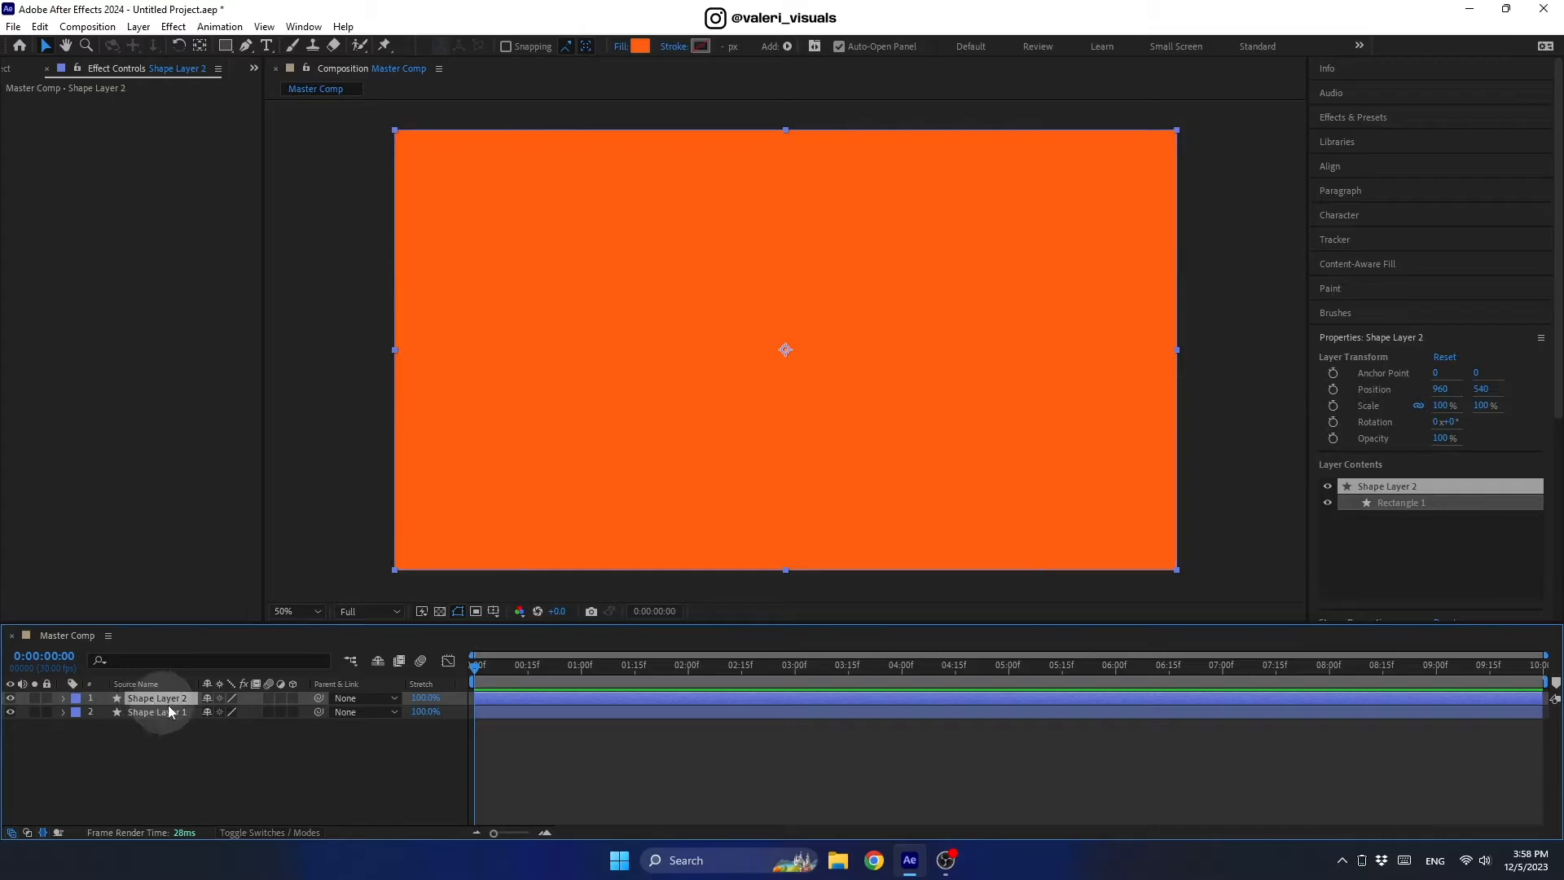
Change the duplicate shape layer's fill to a lighter, yellower orange, about FF932A.
left_click(637, 46)
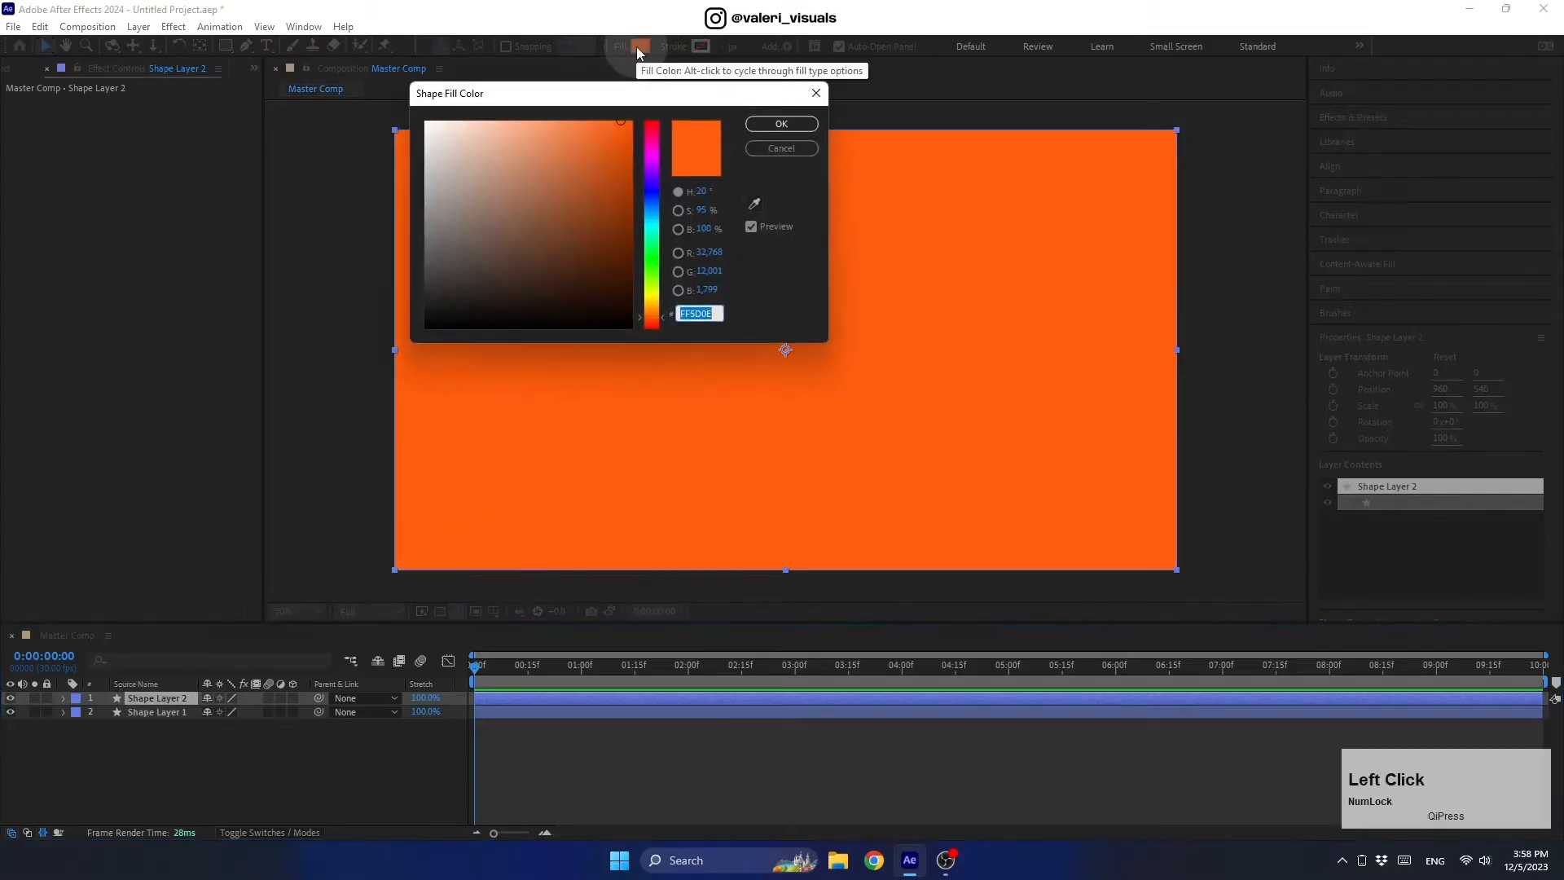
left_click(598, 121)
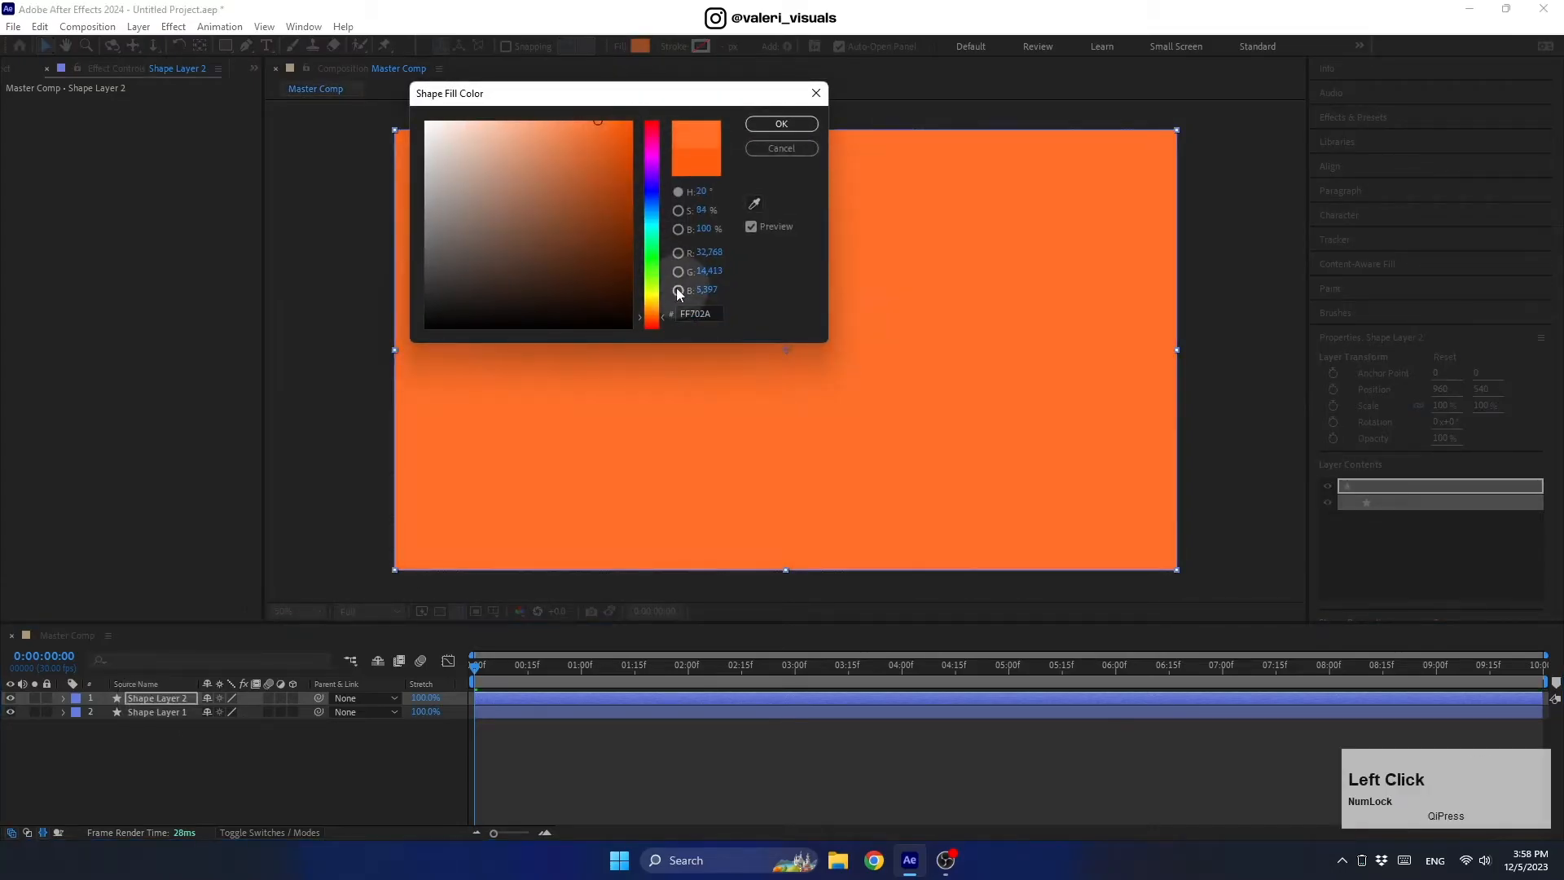
left_click_drag(653, 315, 651, 312)
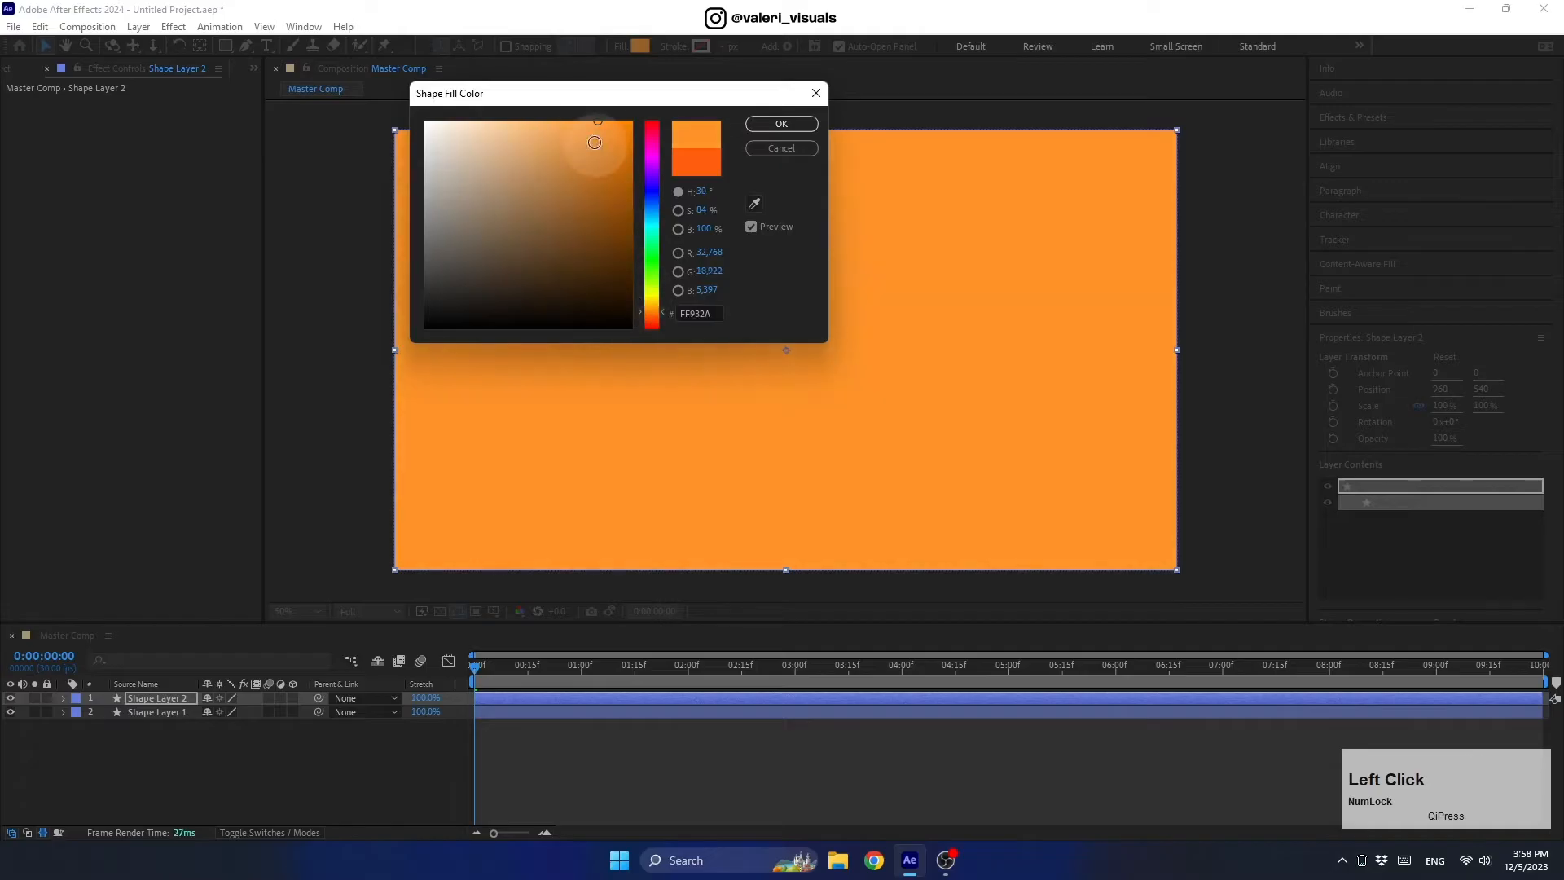
left_click(784, 124)
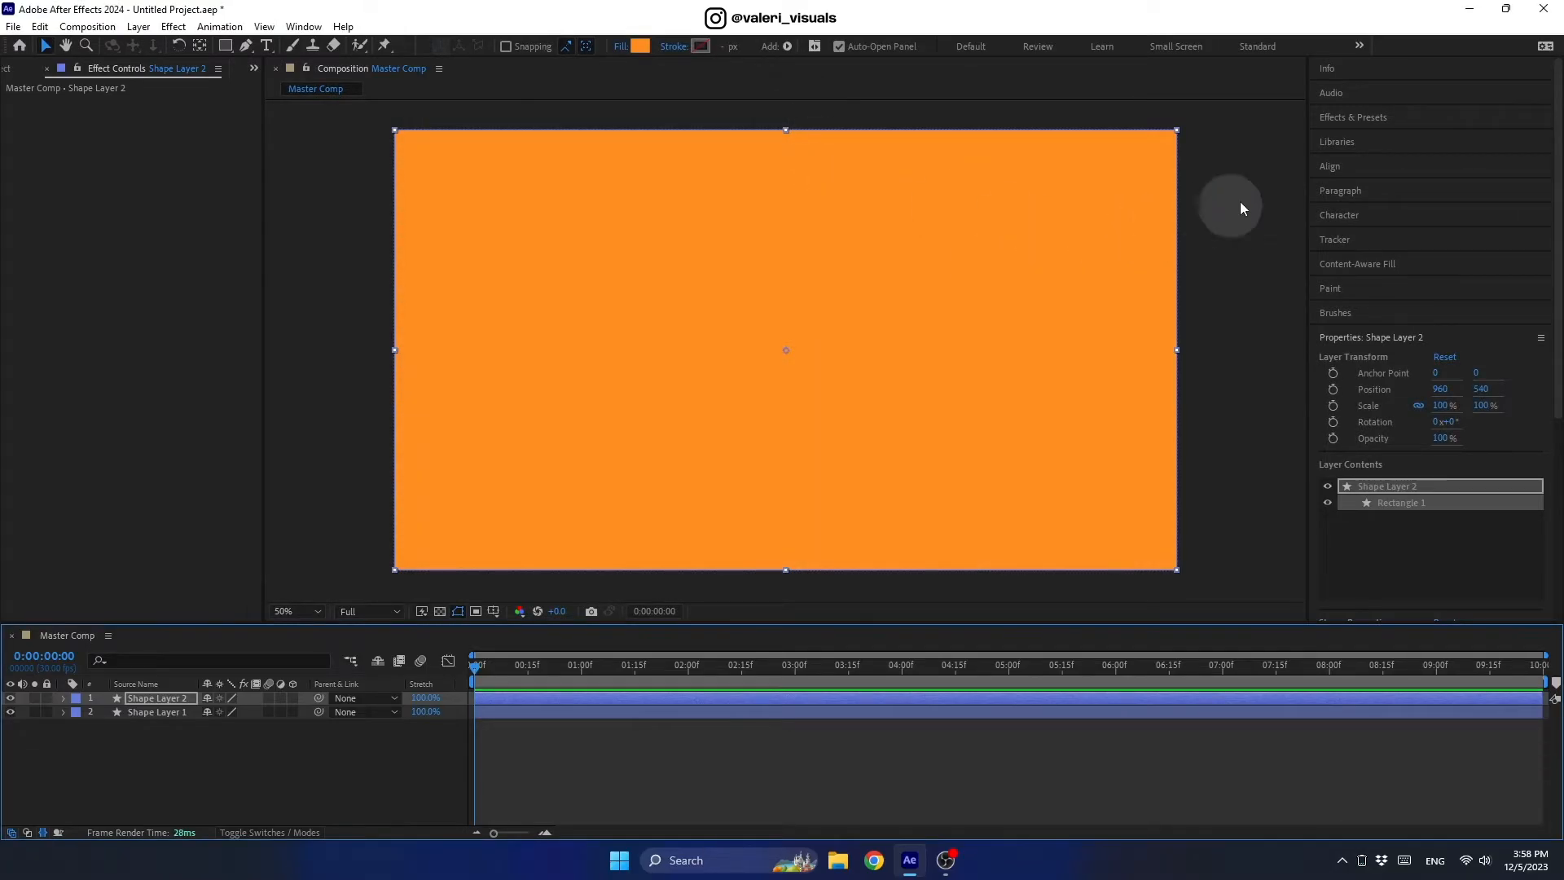
Find the CC Threads effect and apply it to the duplicate shape layer.
left_click(1368, 117)
left_click(1372, 135)
type("th")
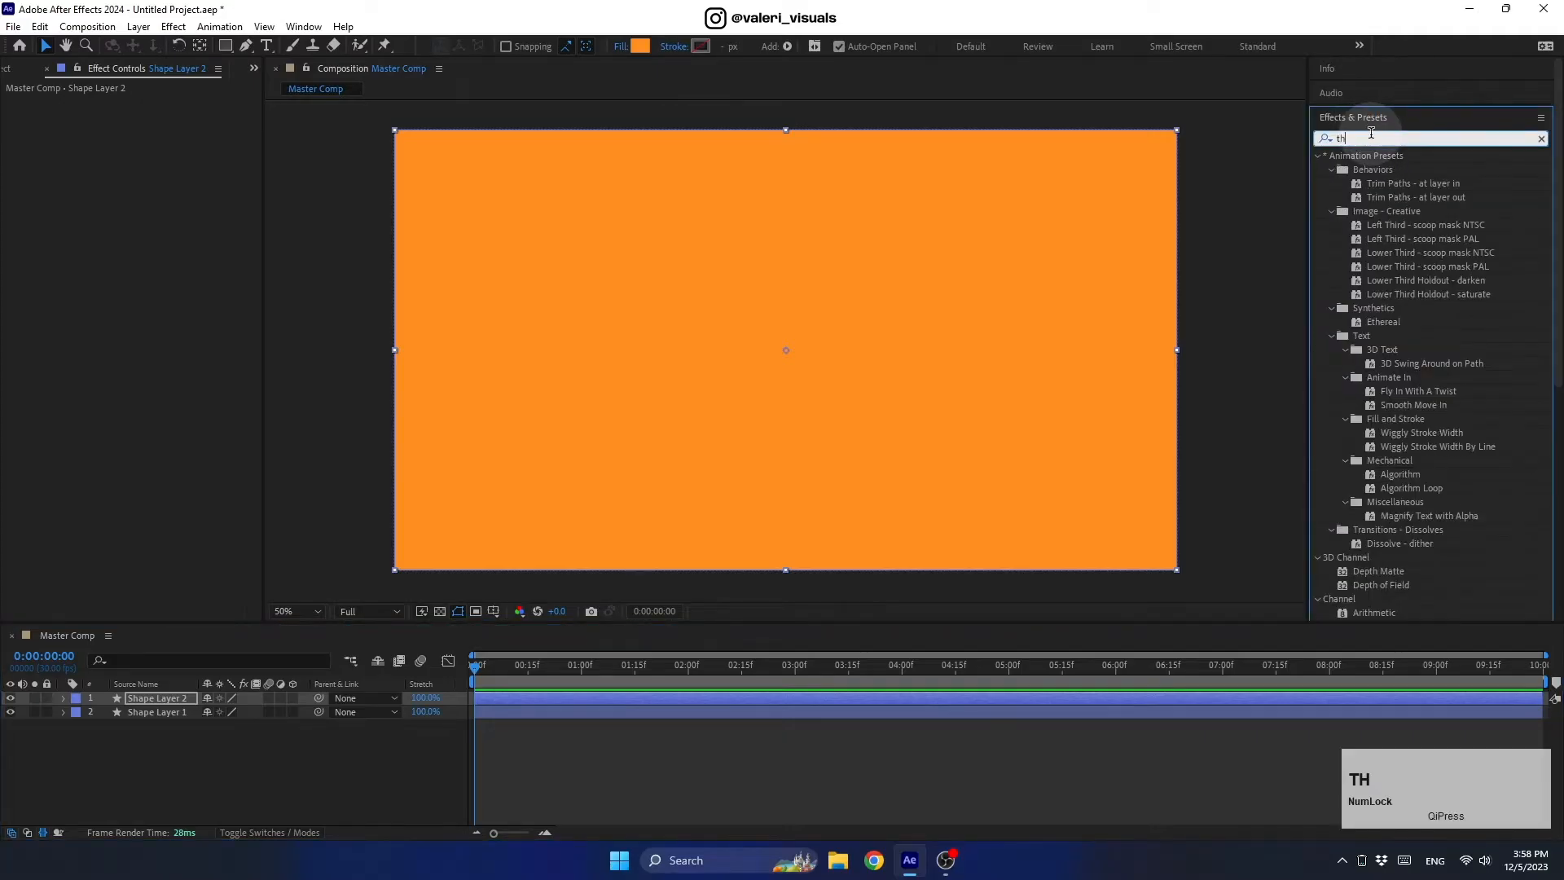
type("r")
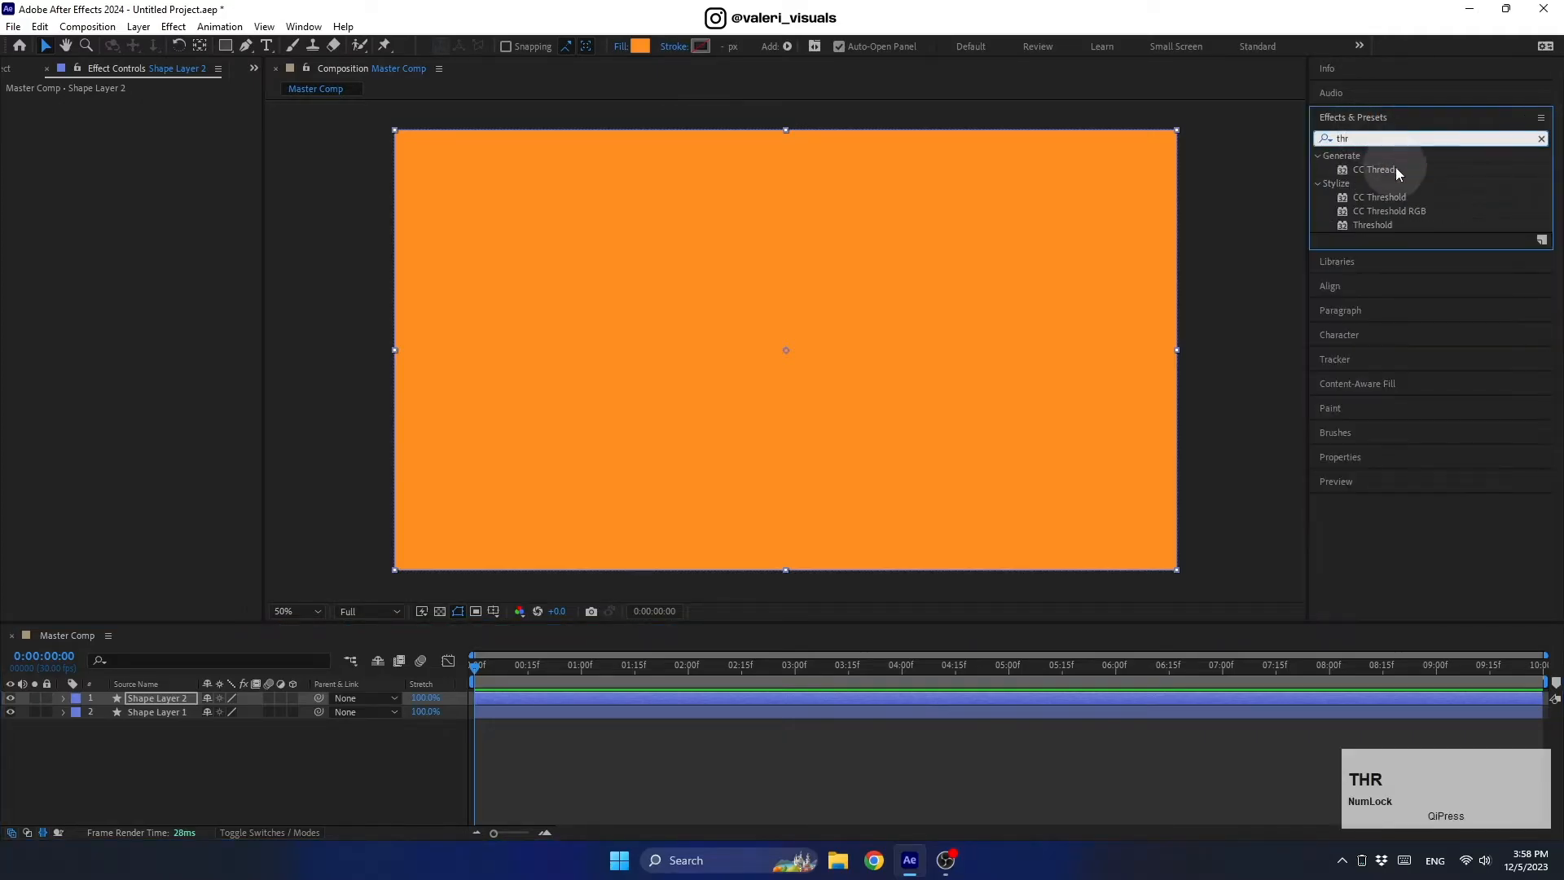
left_click_drag(1377, 169, 873, 399)
Set both the width and the height of the CC Threads effect to 3.
scroll(707, 361, "up", 2)
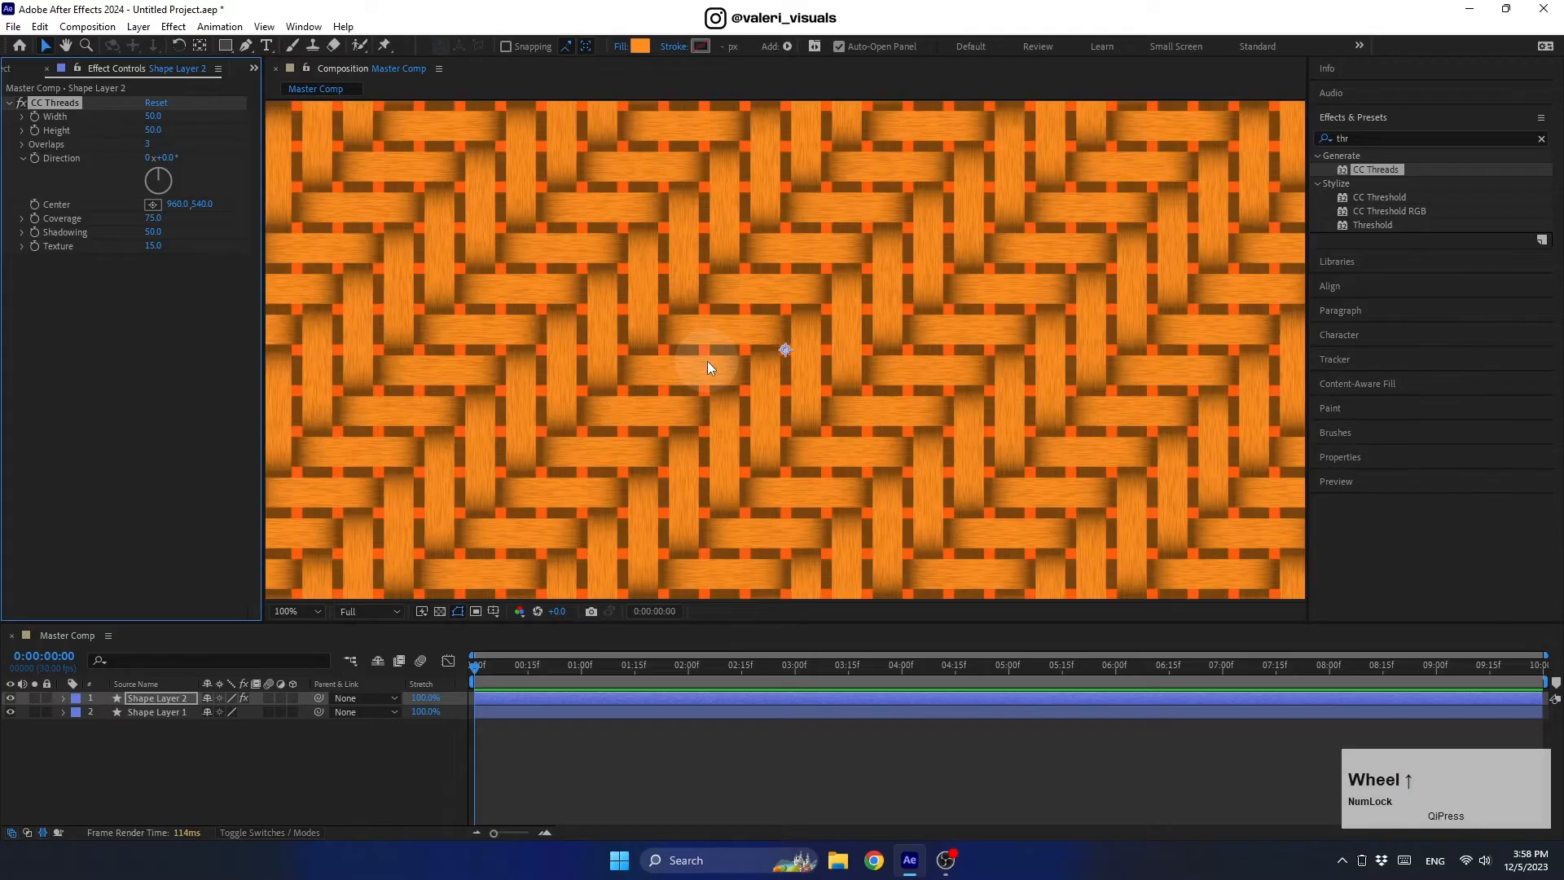
left_click(153, 117)
type("3")
key("Return")
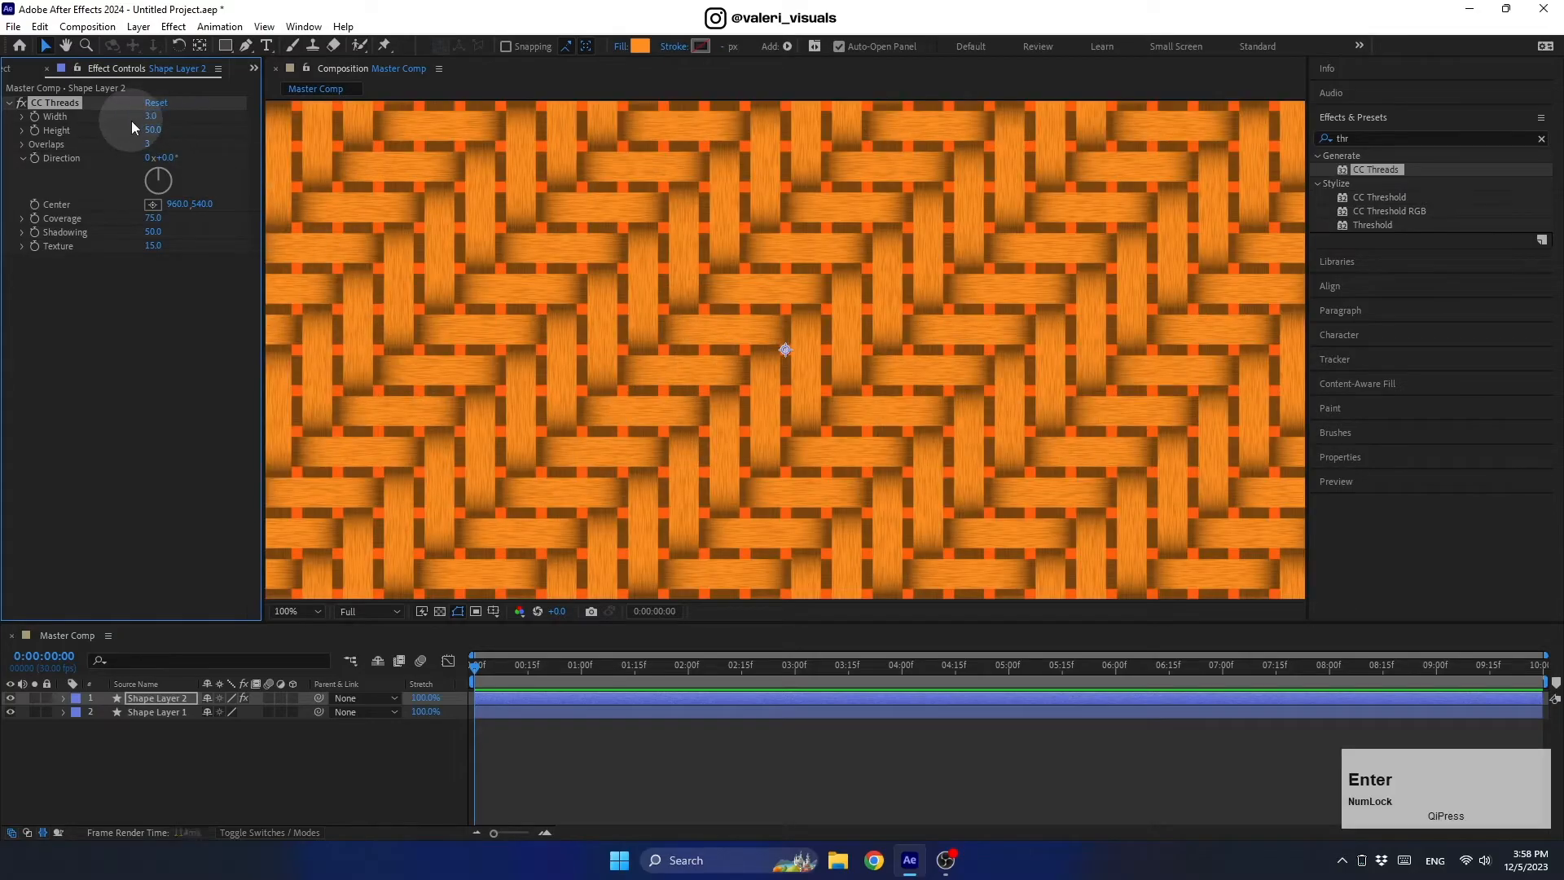
left_click(151, 129)
type("3")
key("Return")
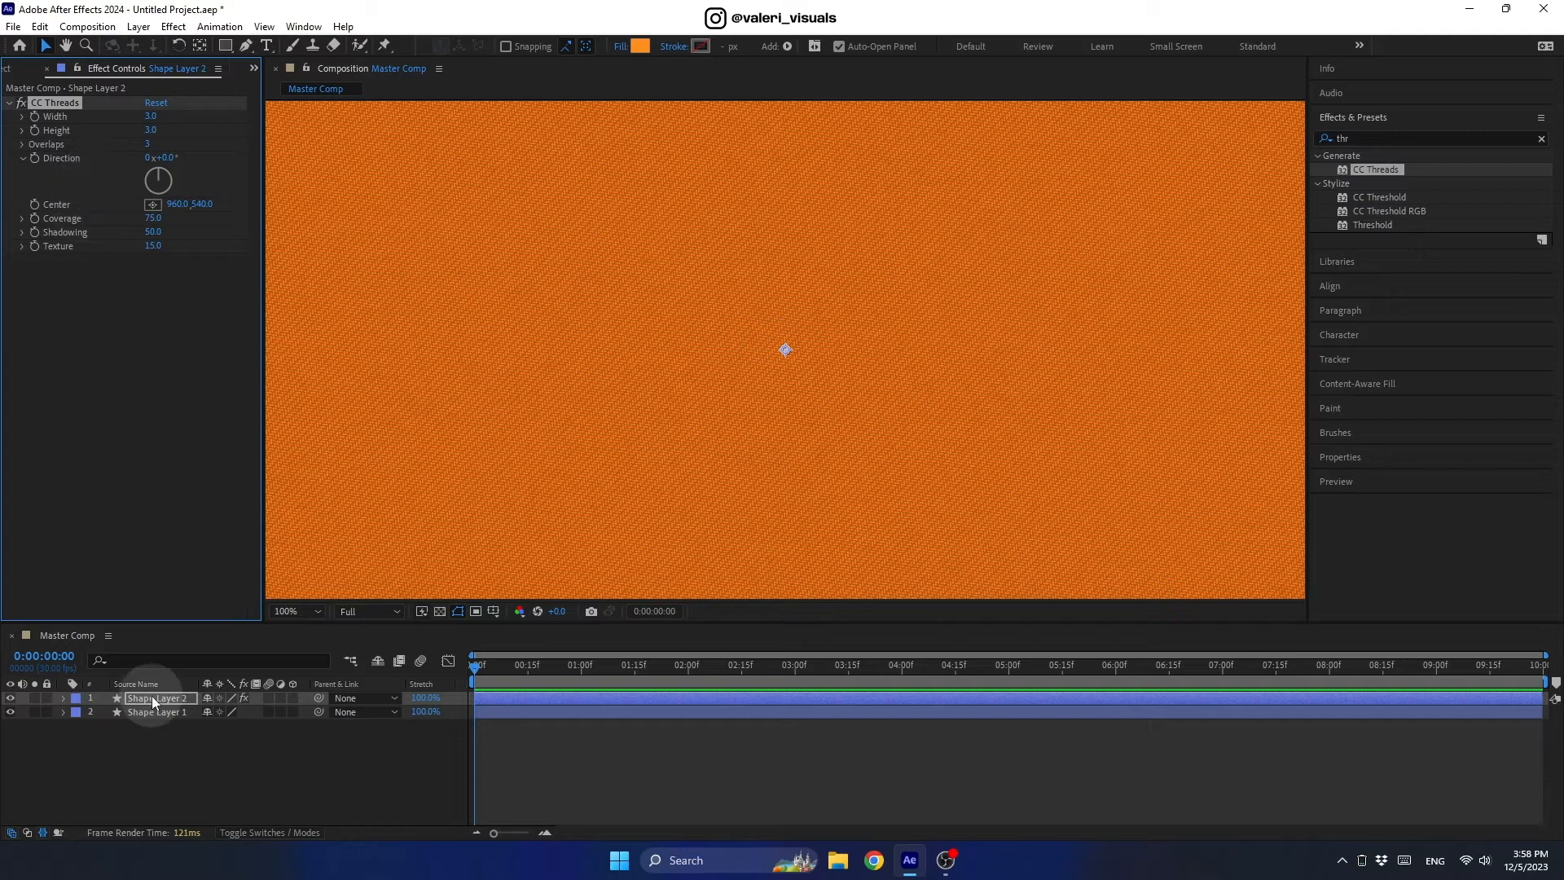
Rename the upper layer with the threads effect to Cloth and the plain layer below it to Color.
key("Return")
type("Cl")
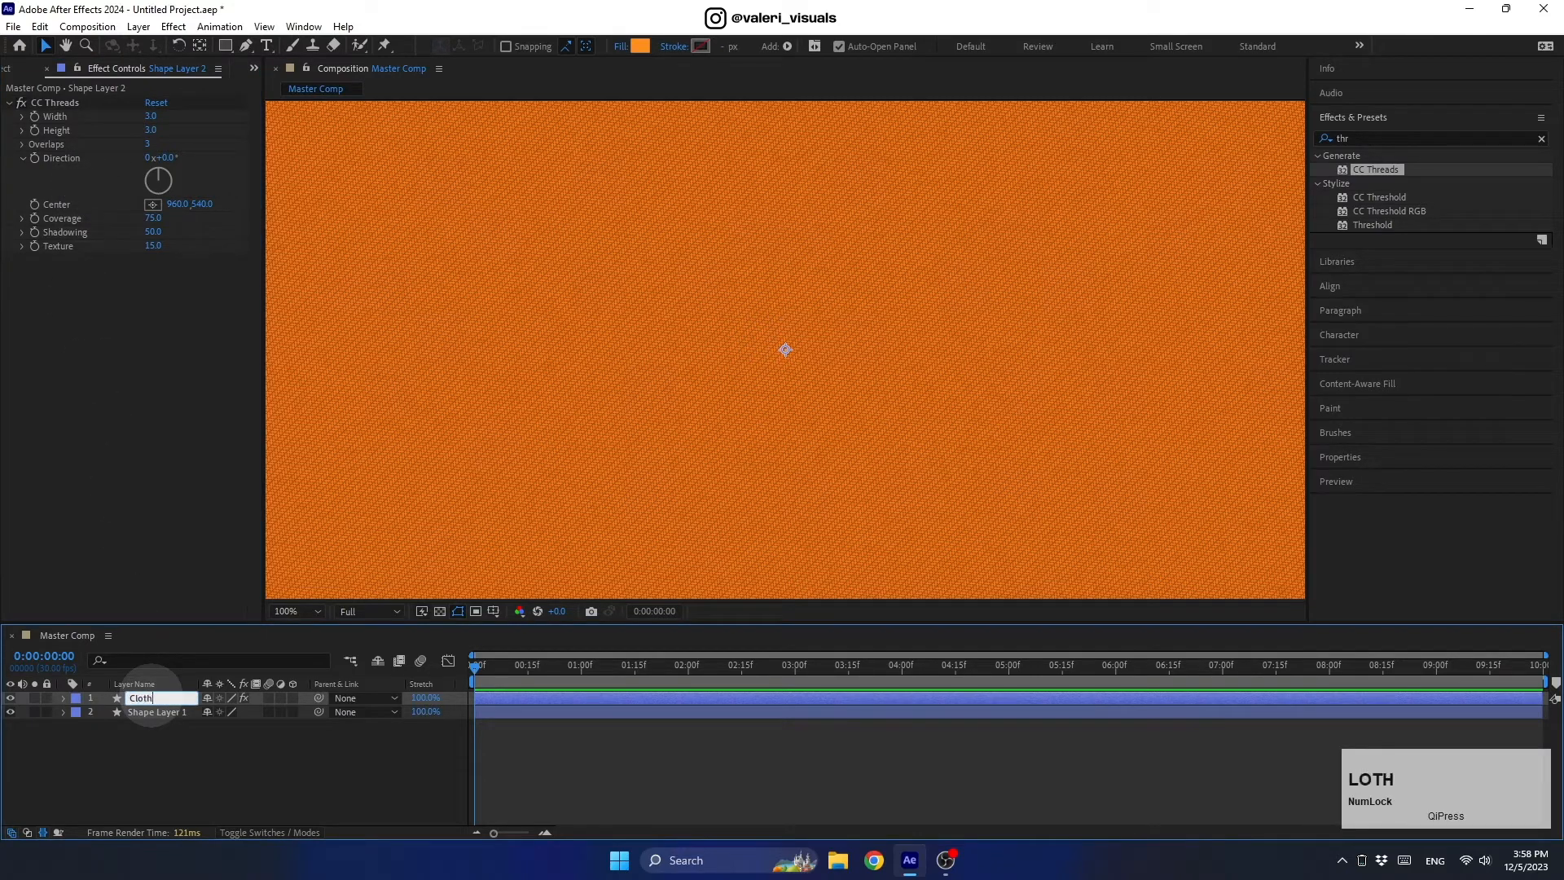
type("oth")
key("Return")
left_click(150, 712)
key("Return")
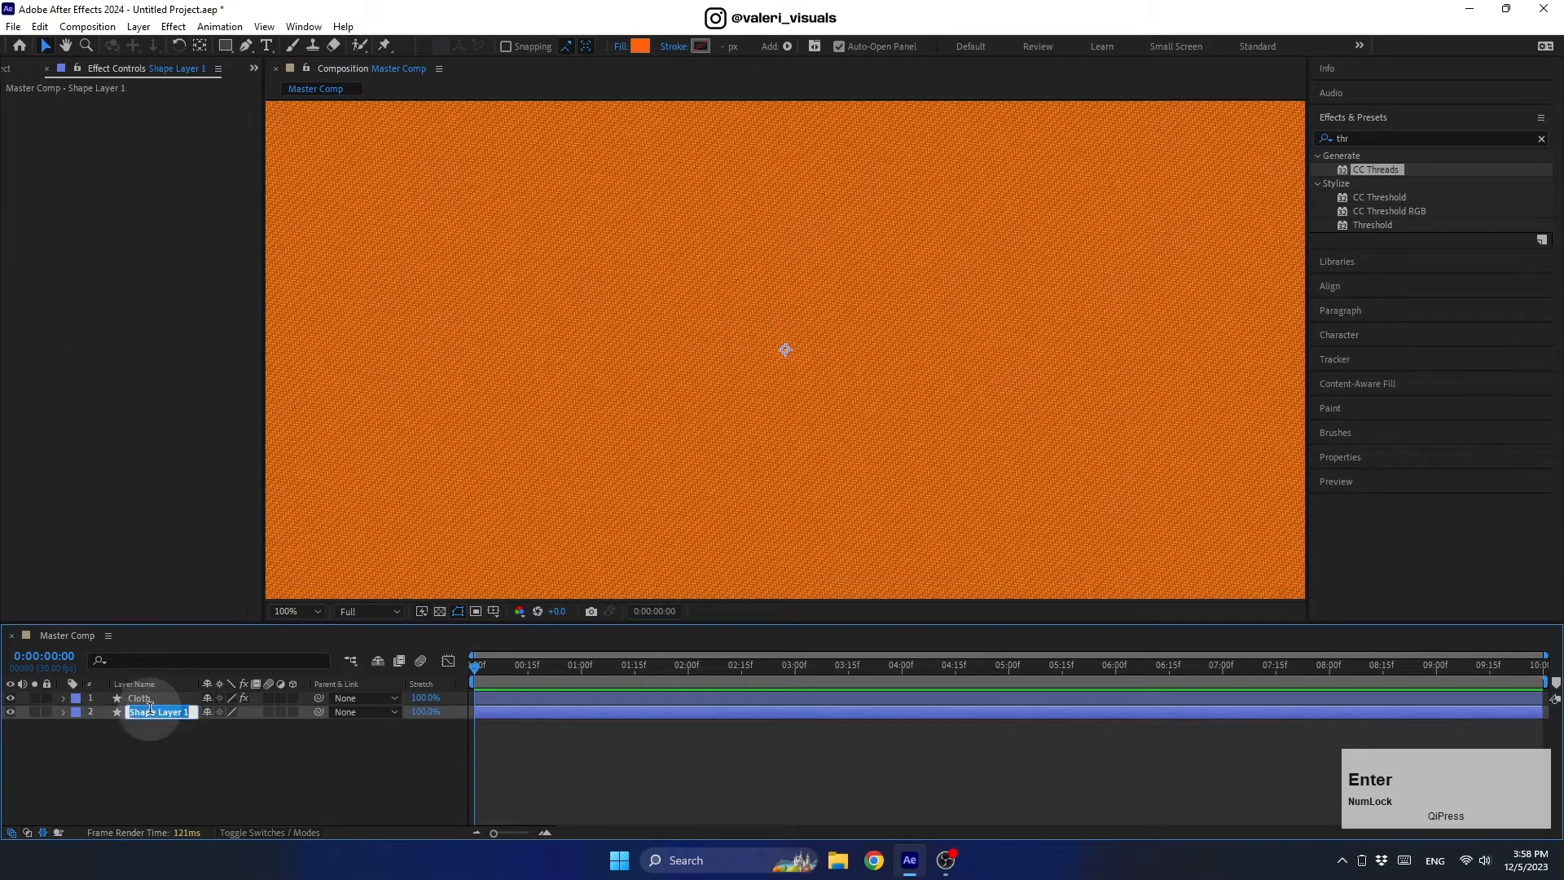
type("Color")
key("Return")
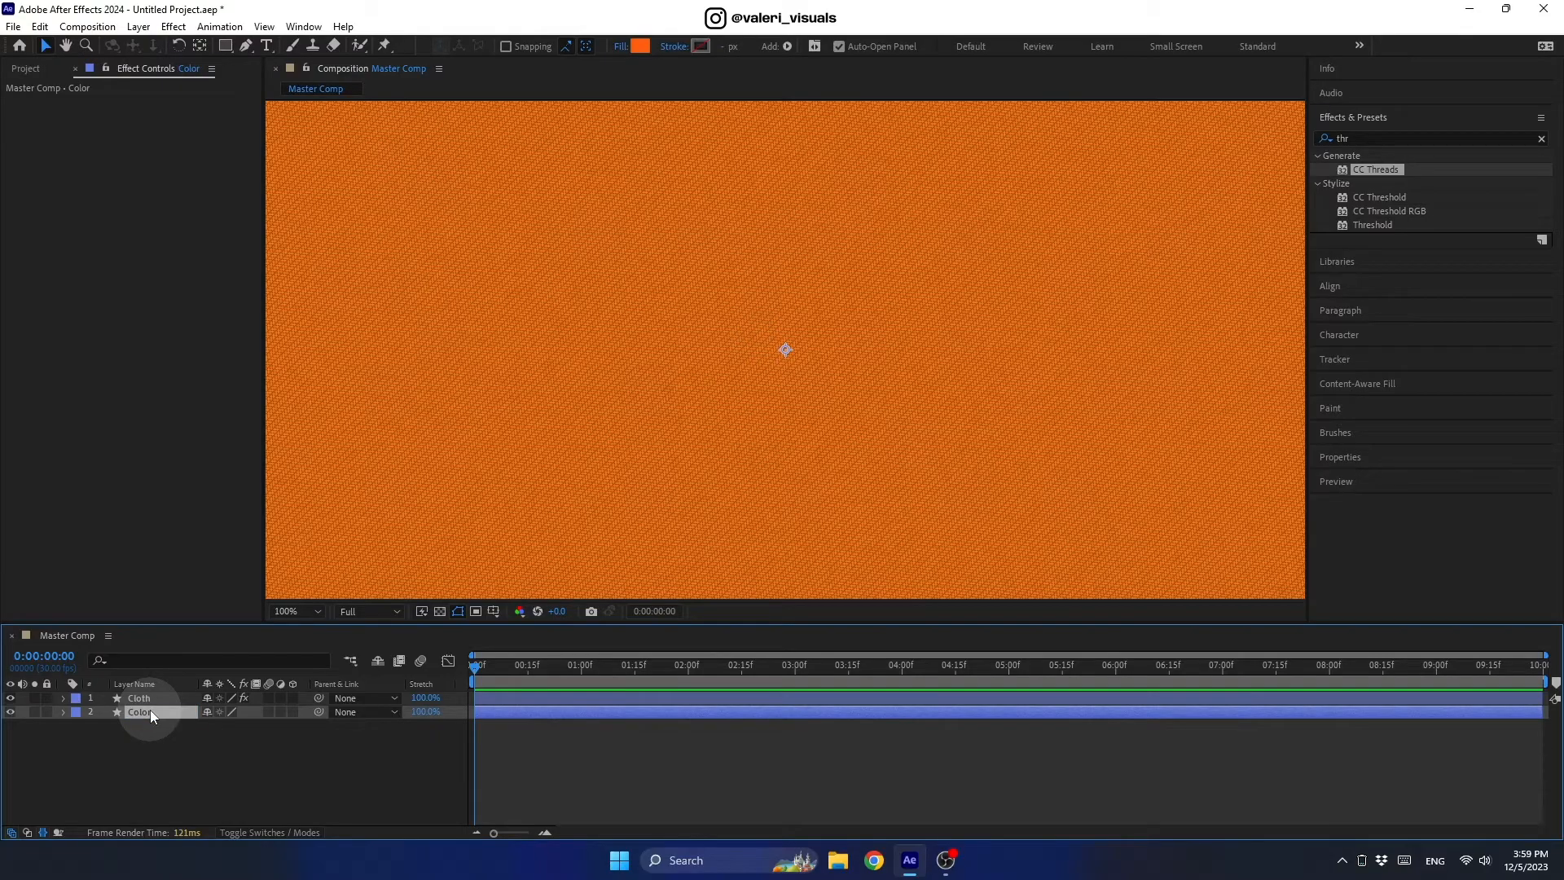
Show the layers' blending mode settings and set the Cloth layer's mode to Linear Light.
left_click(253, 828)
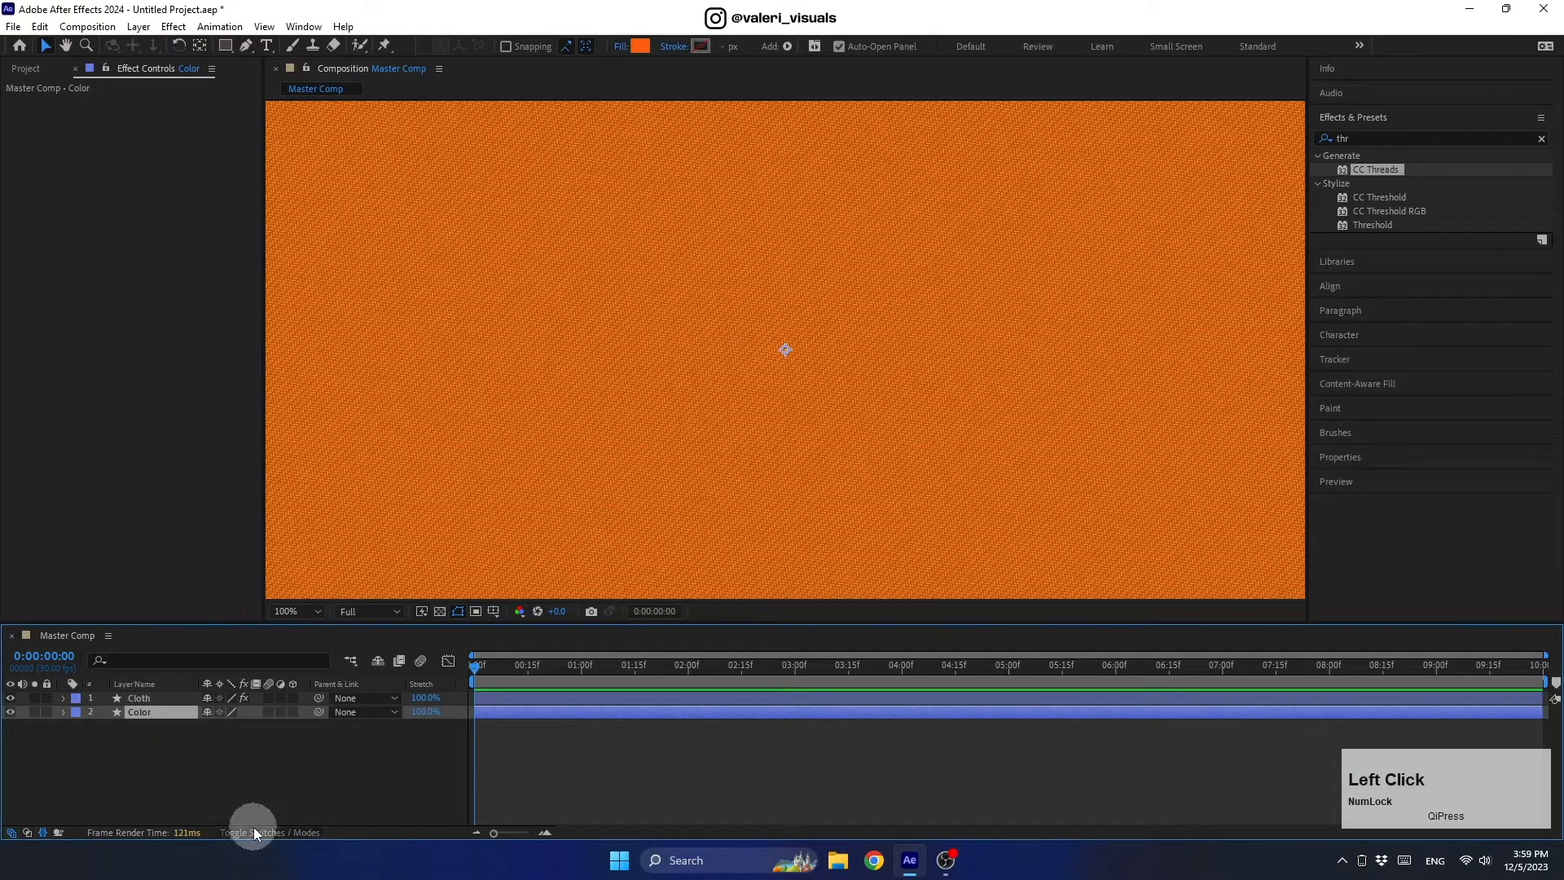
left_click(166, 699)
left_click(221, 698)
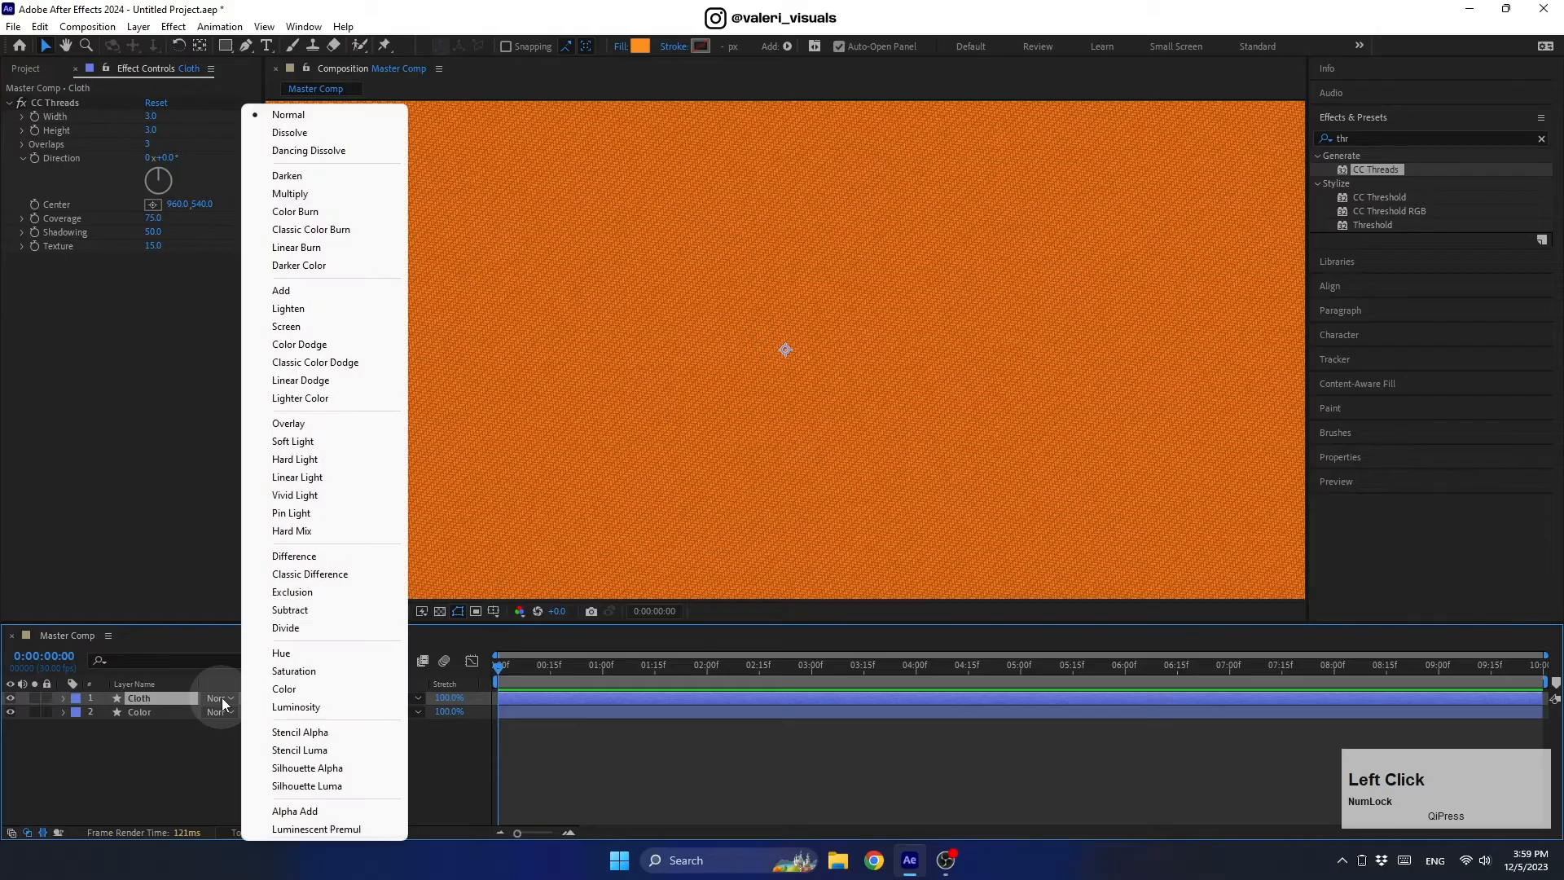
left_click(298, 478)
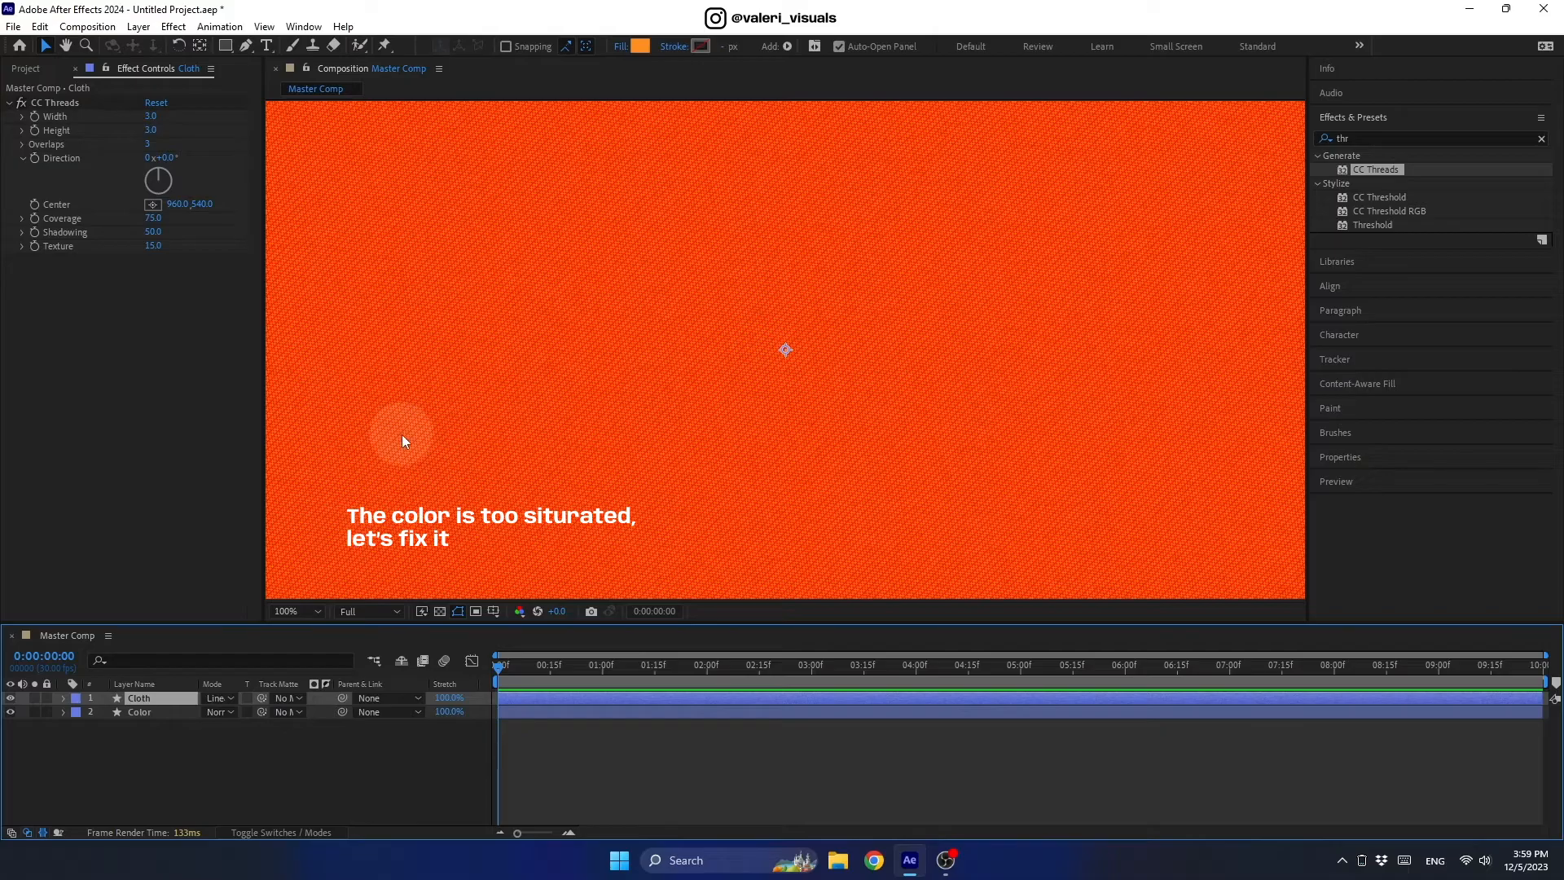
Change the Color layer's fill to a darker, less saturated orange, about DA5C1F.
left_click(175, 714)
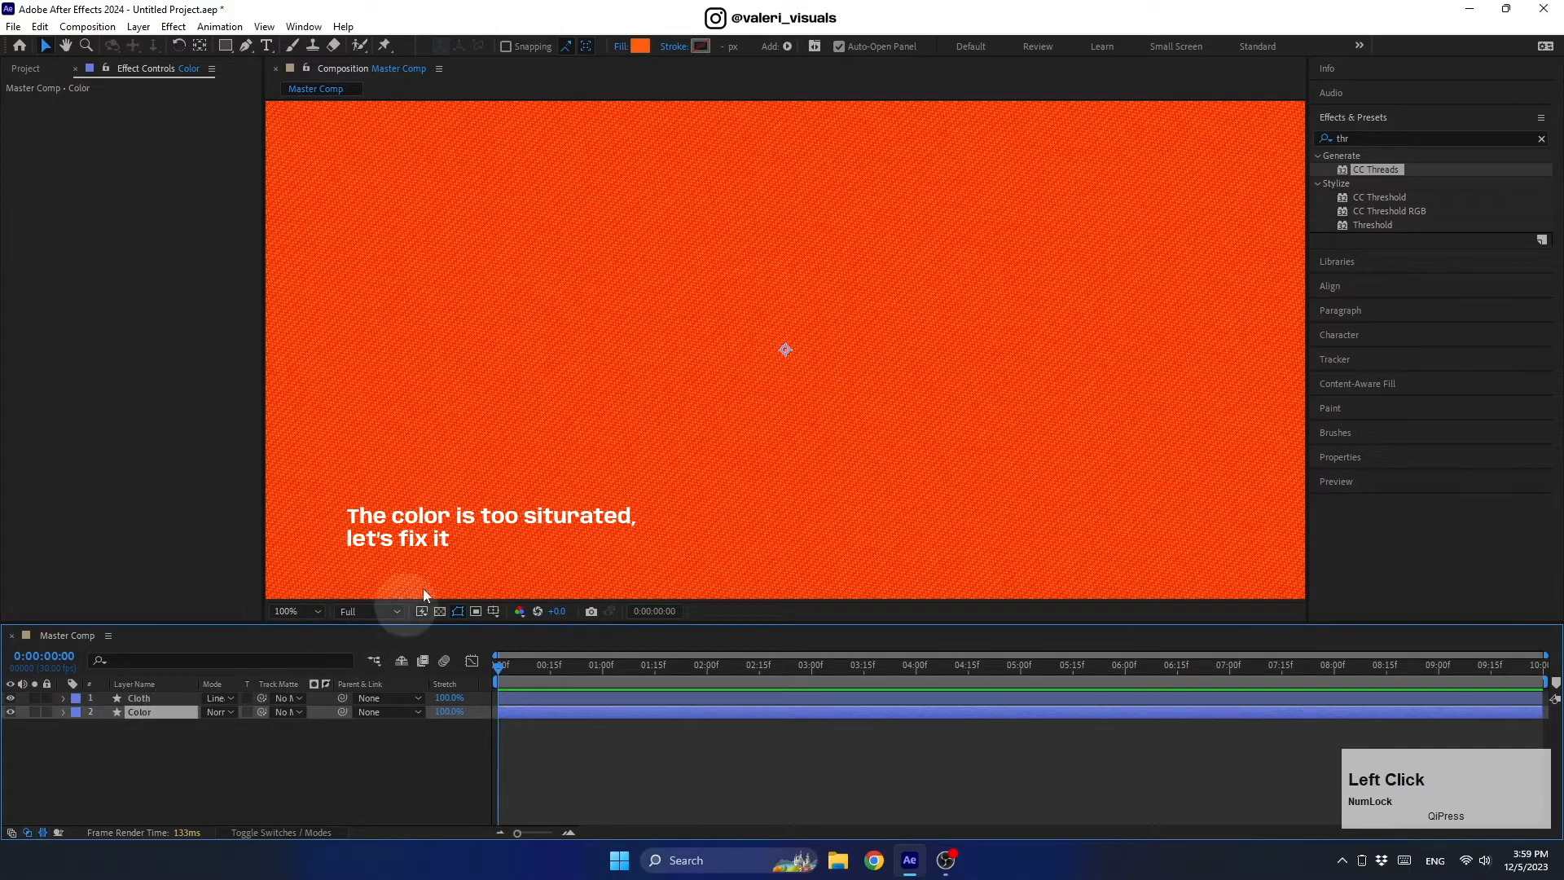
left_click(640, 46)
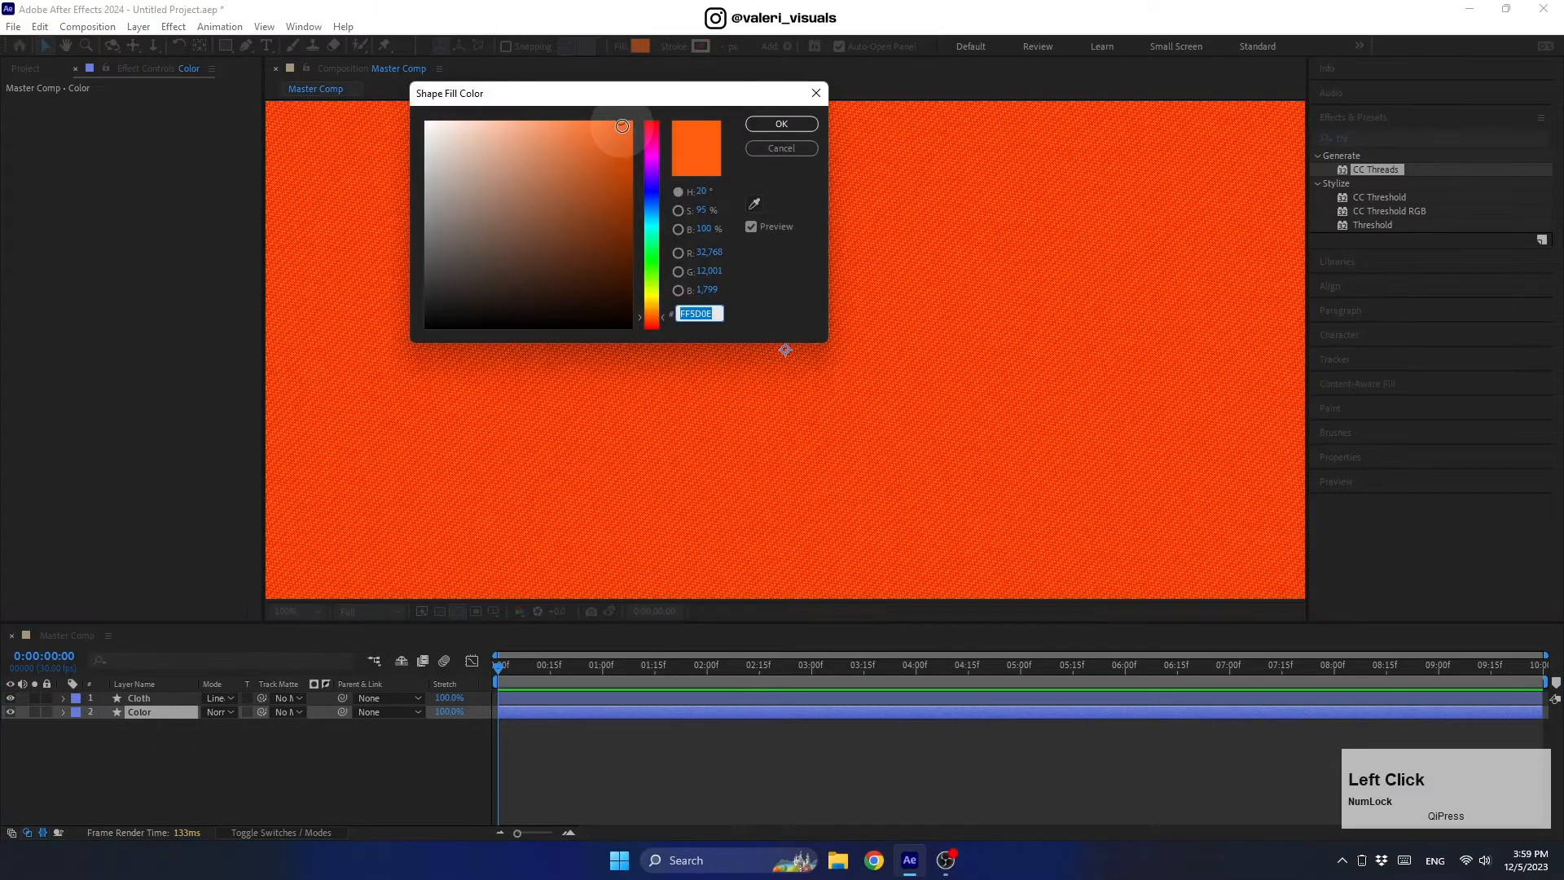
left_click_drag(607, 129, 611, 137)
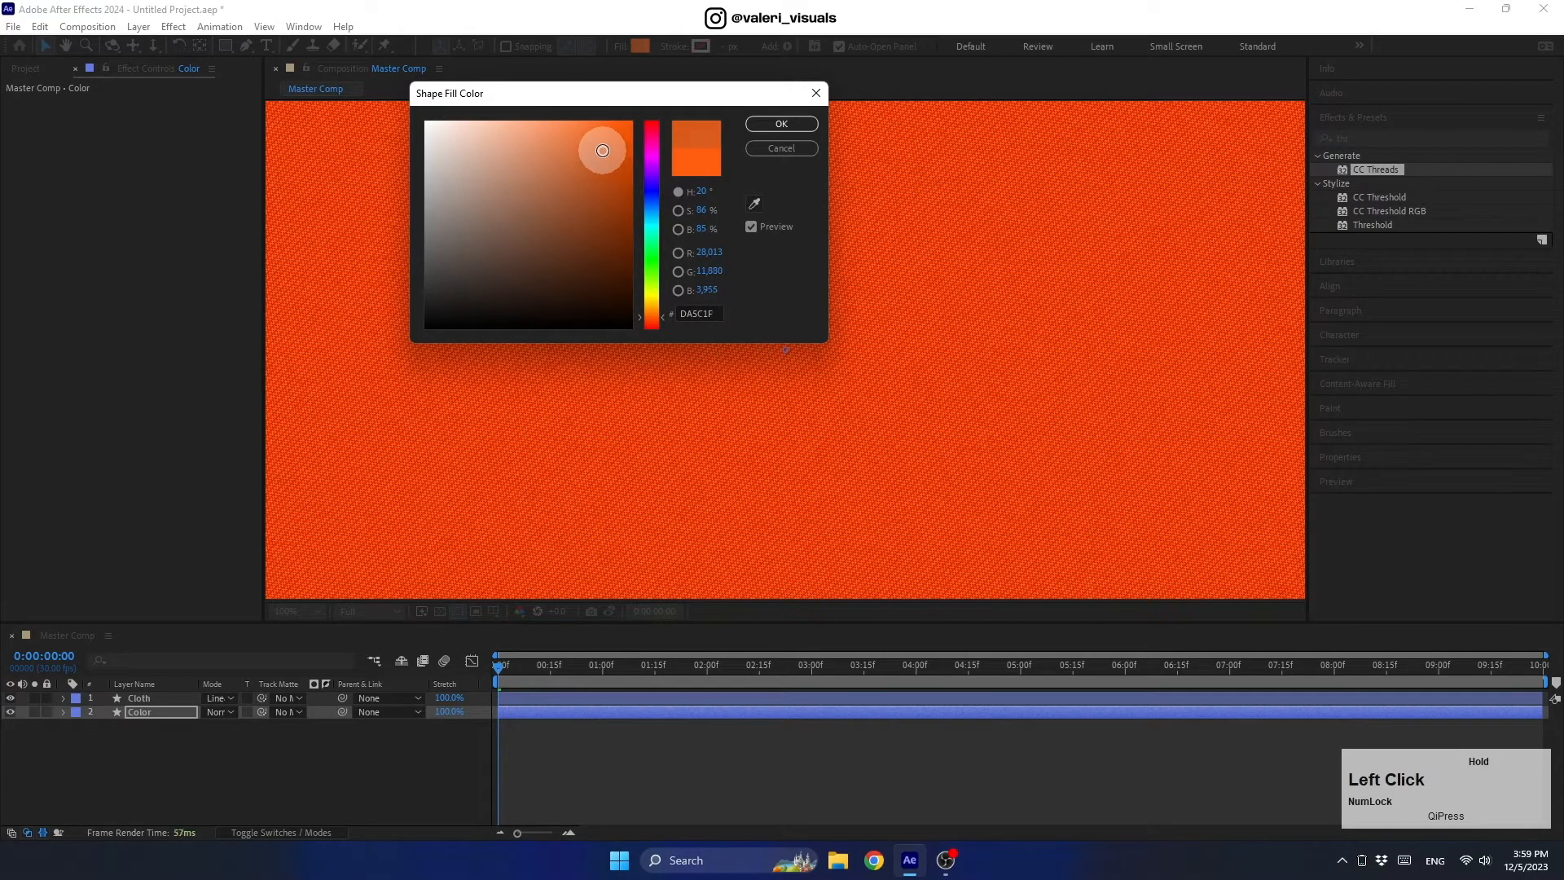
left_click(753, 128)
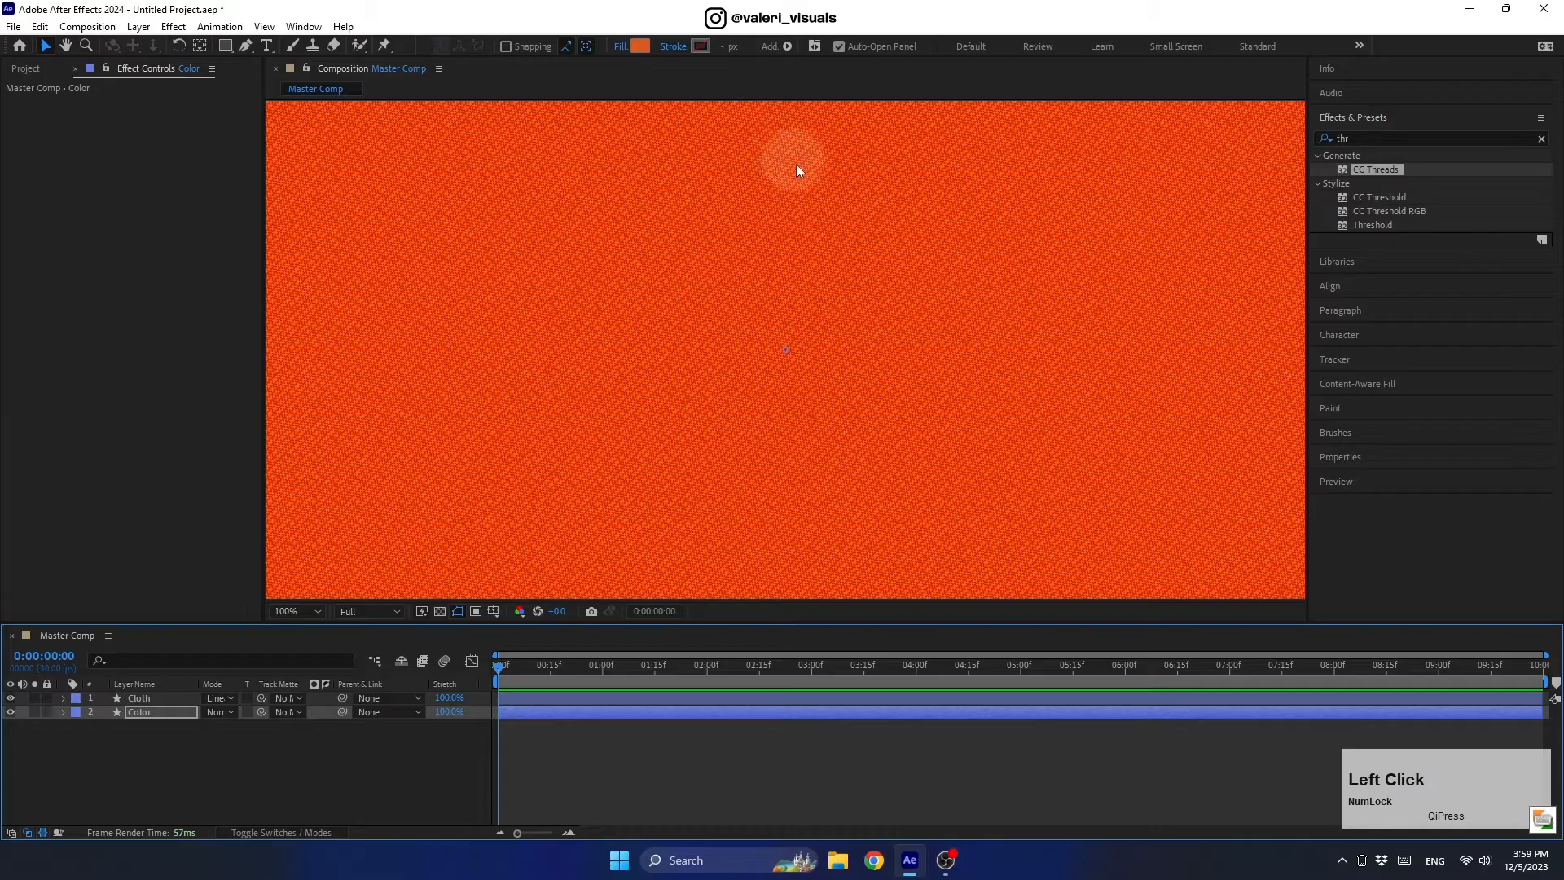
Add a text layer reading "Cloth" near the middle of the composition.
left_click(262, 48)
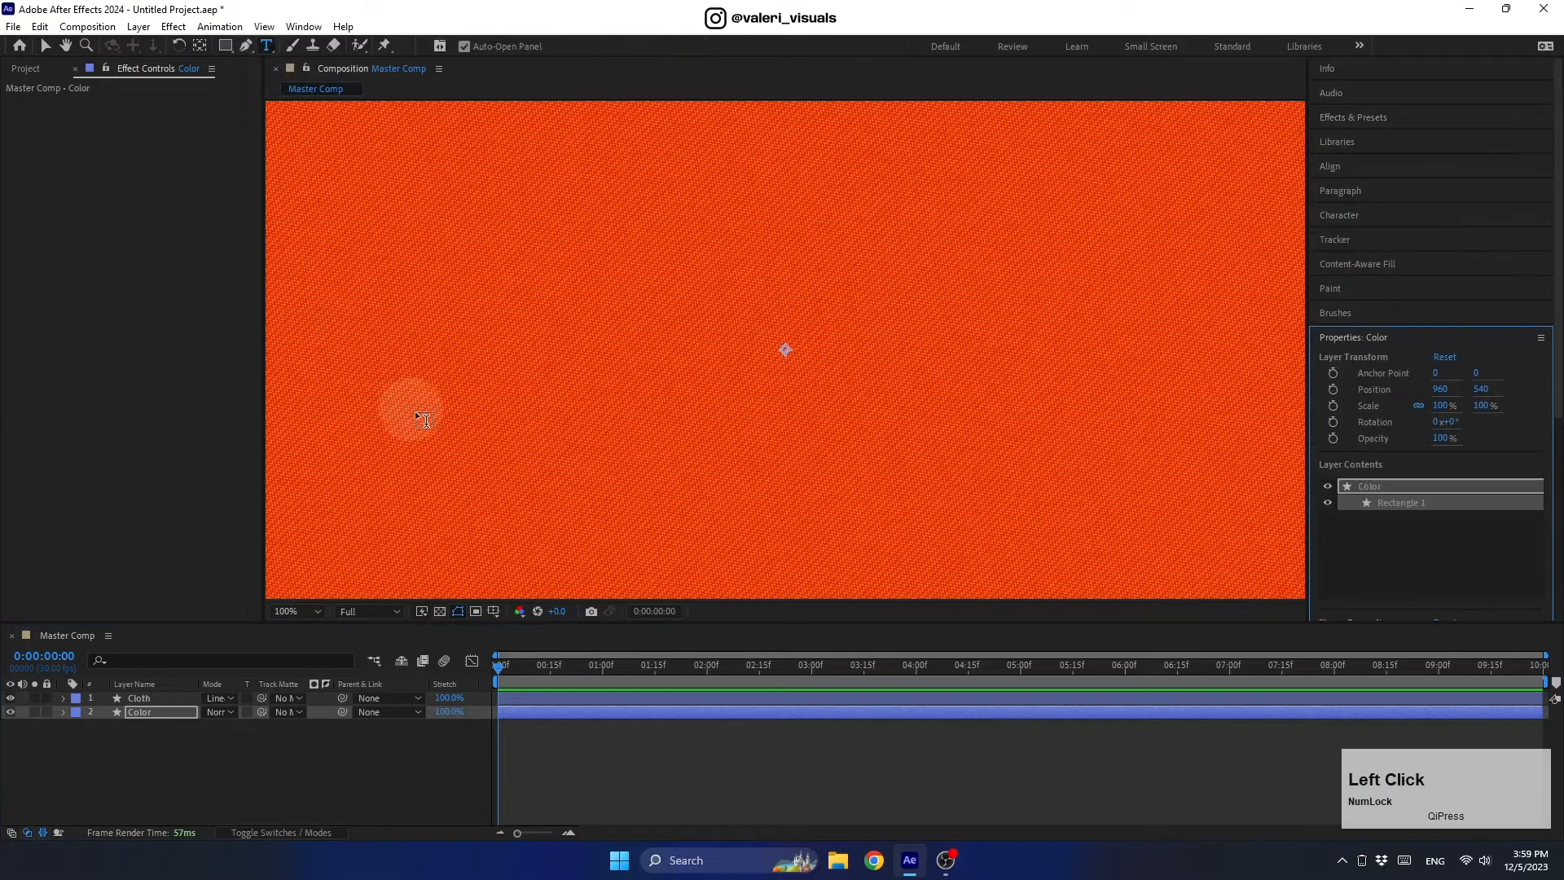
left_click(525, 380)
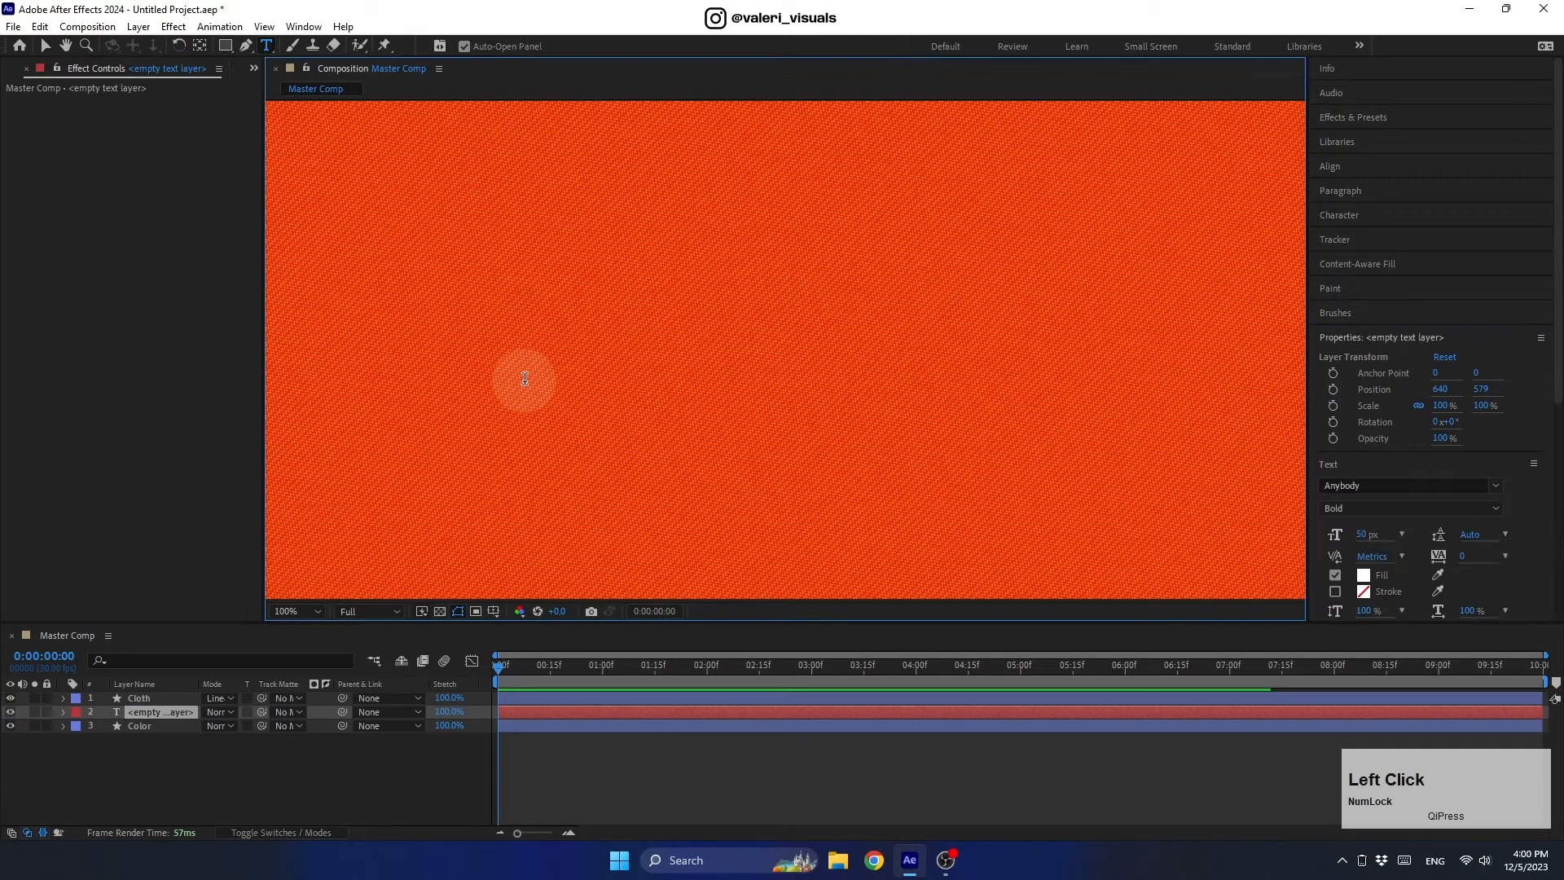
type("Cloth")
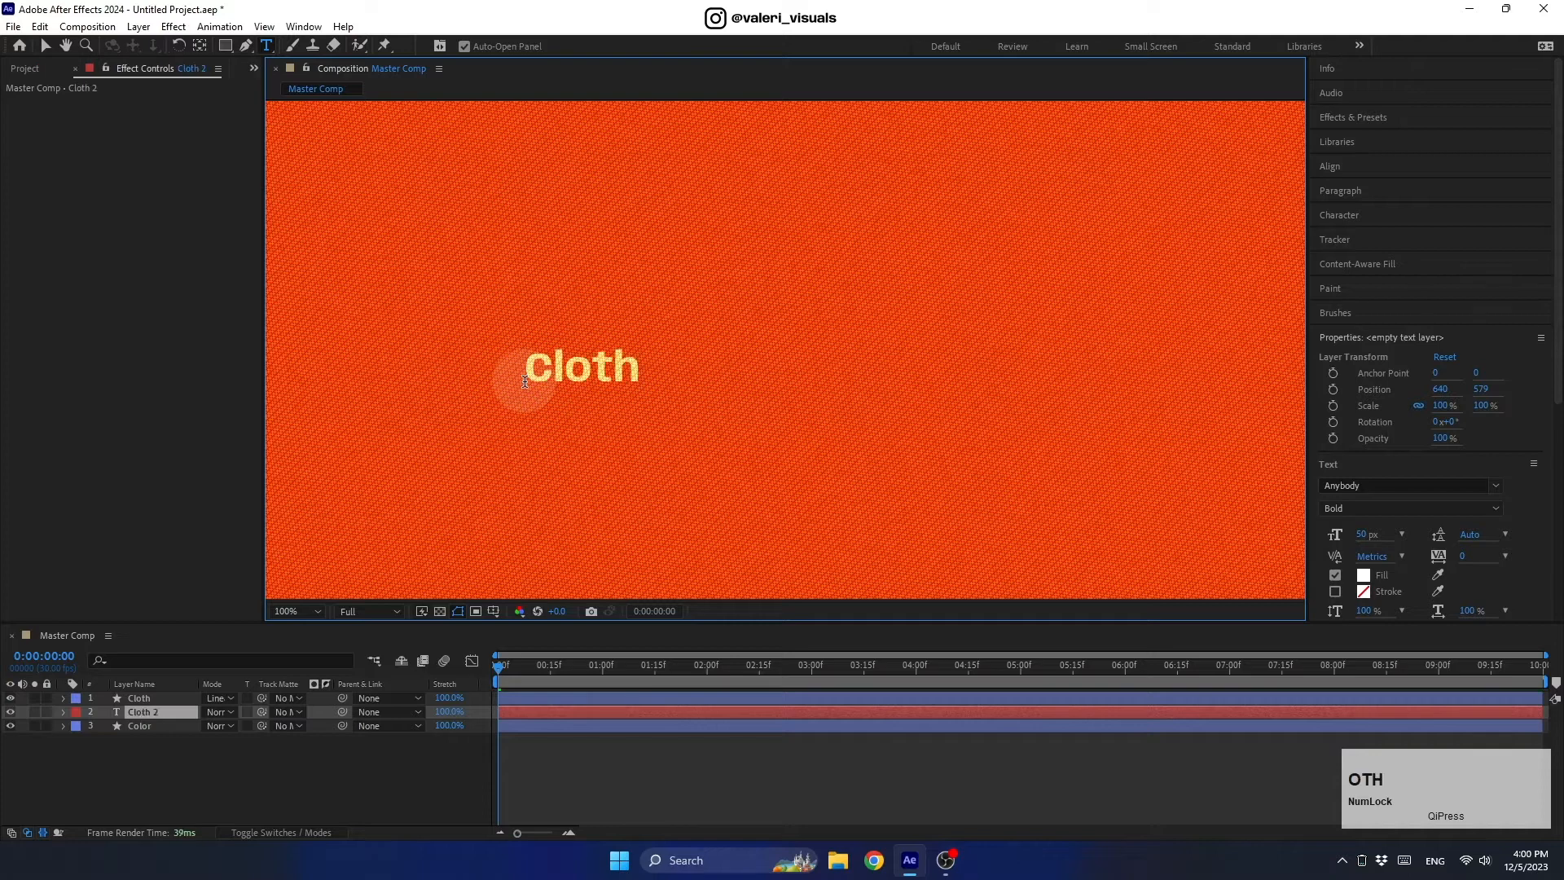
Select the whole "Cloth" text and set its fill color to white, FFFFFF.
double_click(535, 376)
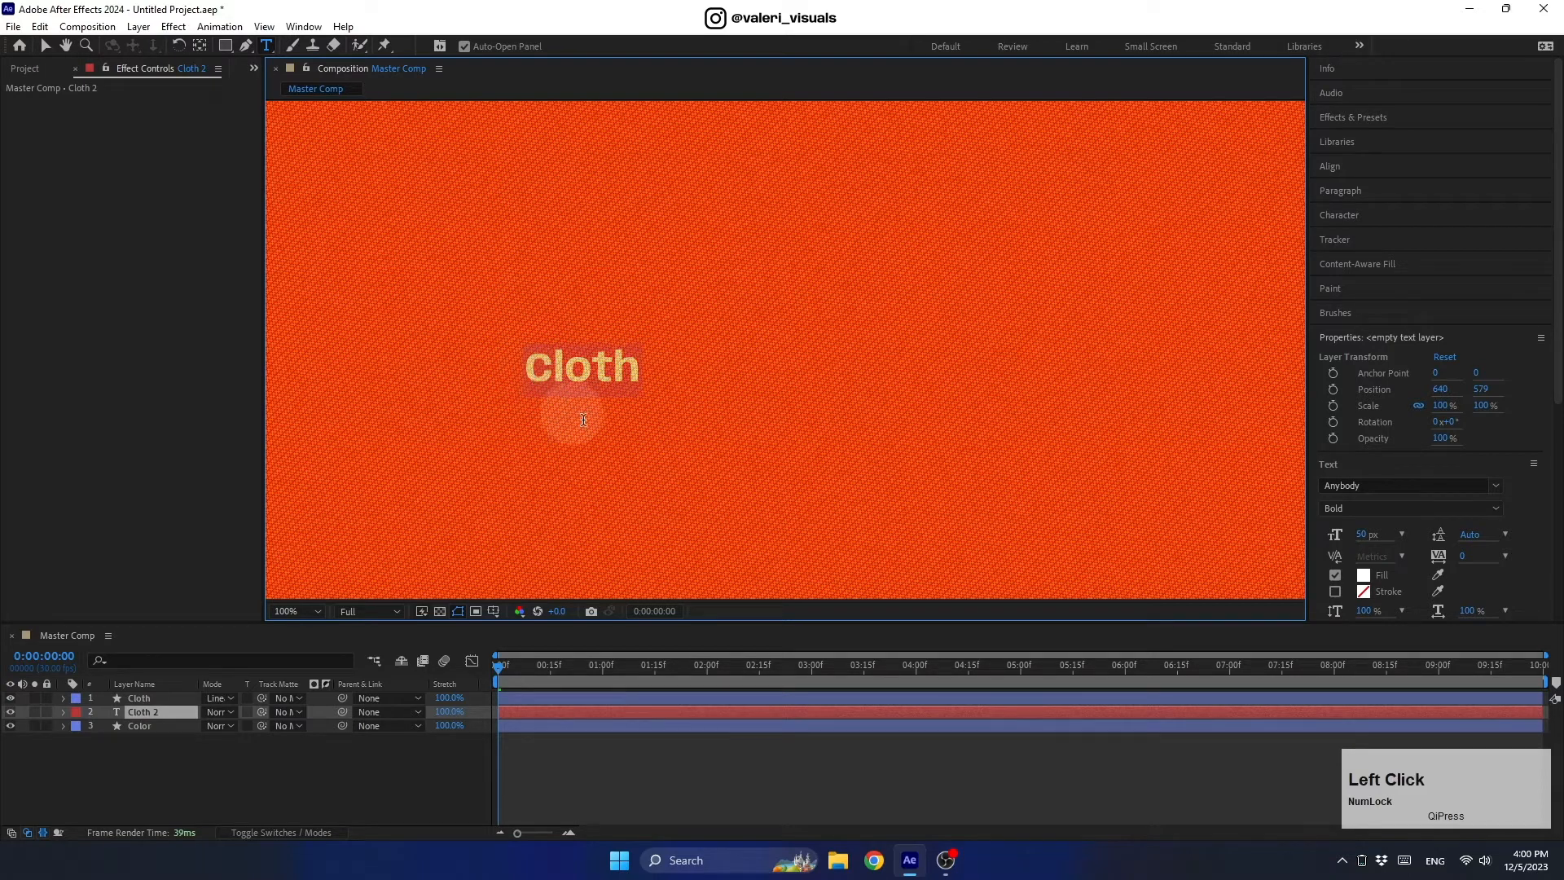
left_click(1356, 219)
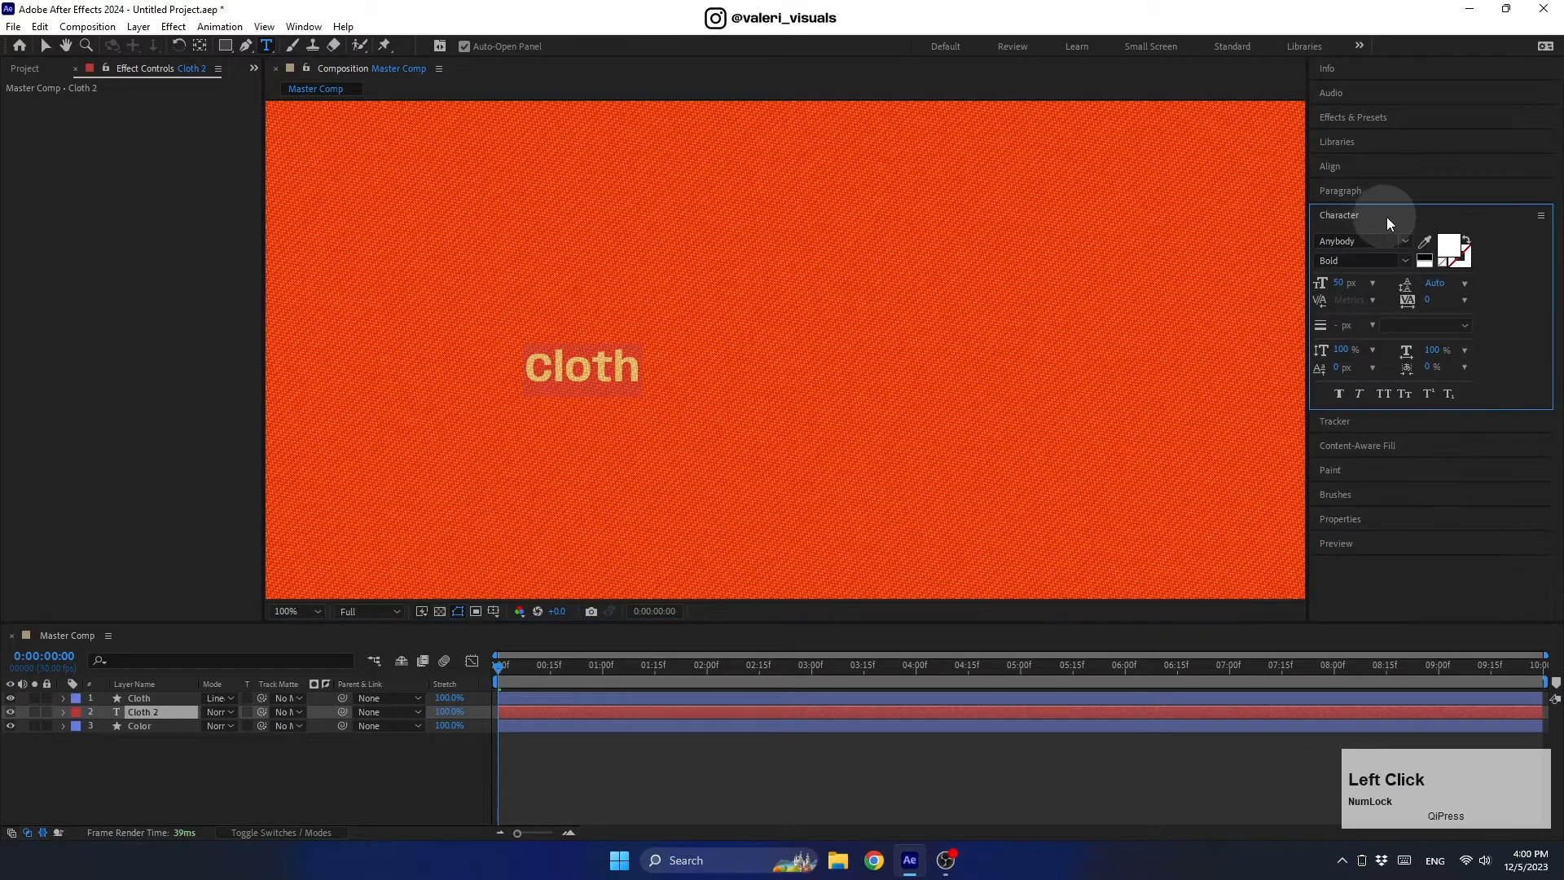
left_click(1446, 244)
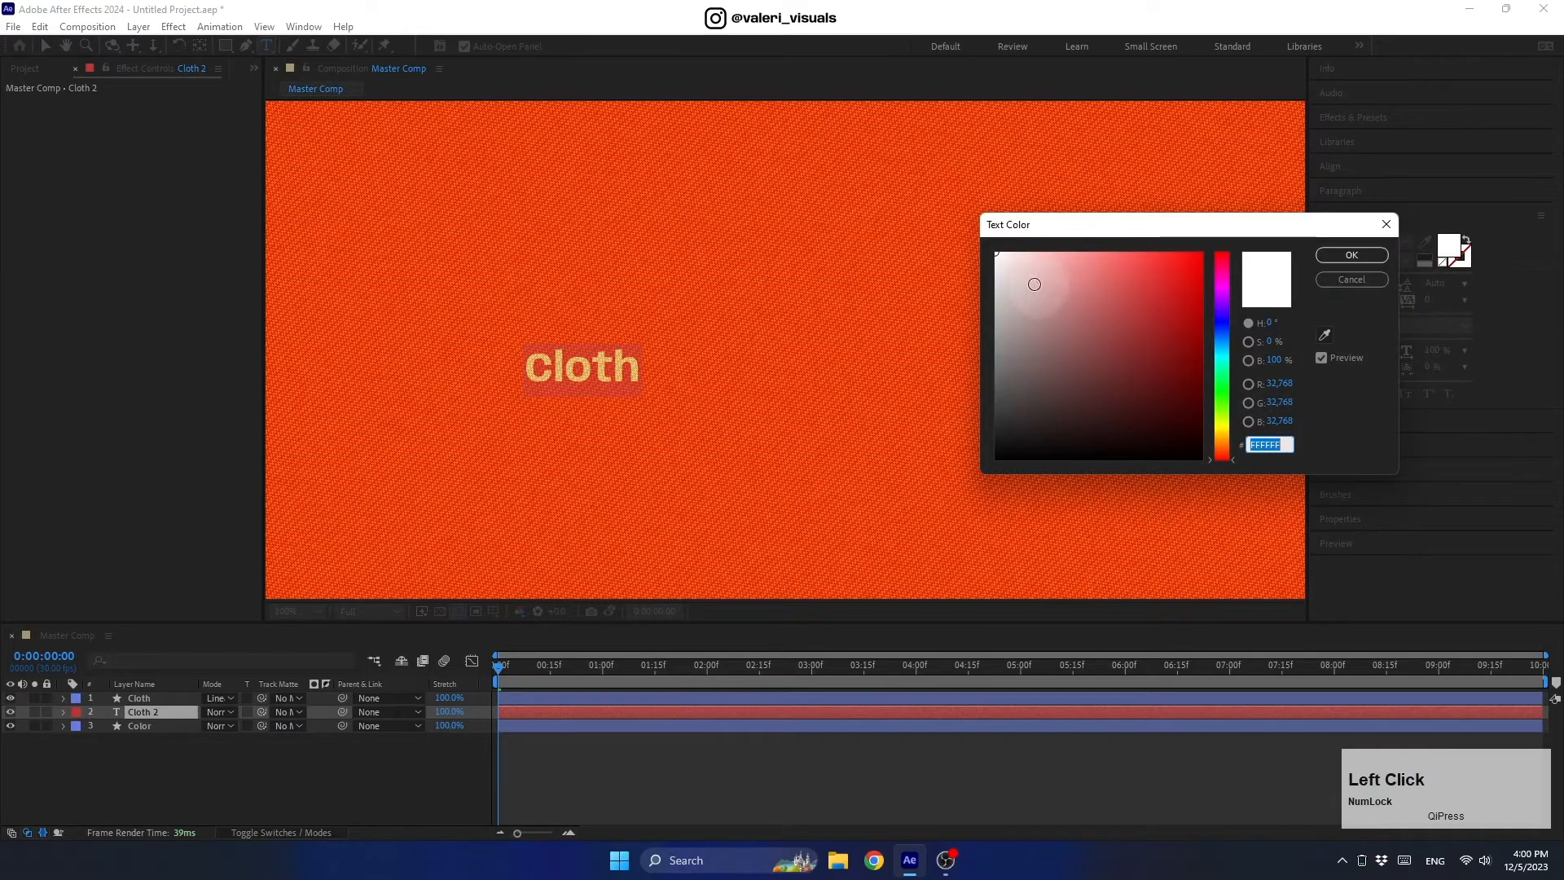
left_click_drag(1035, 285, 976, 231)
left_click(1351, 255)
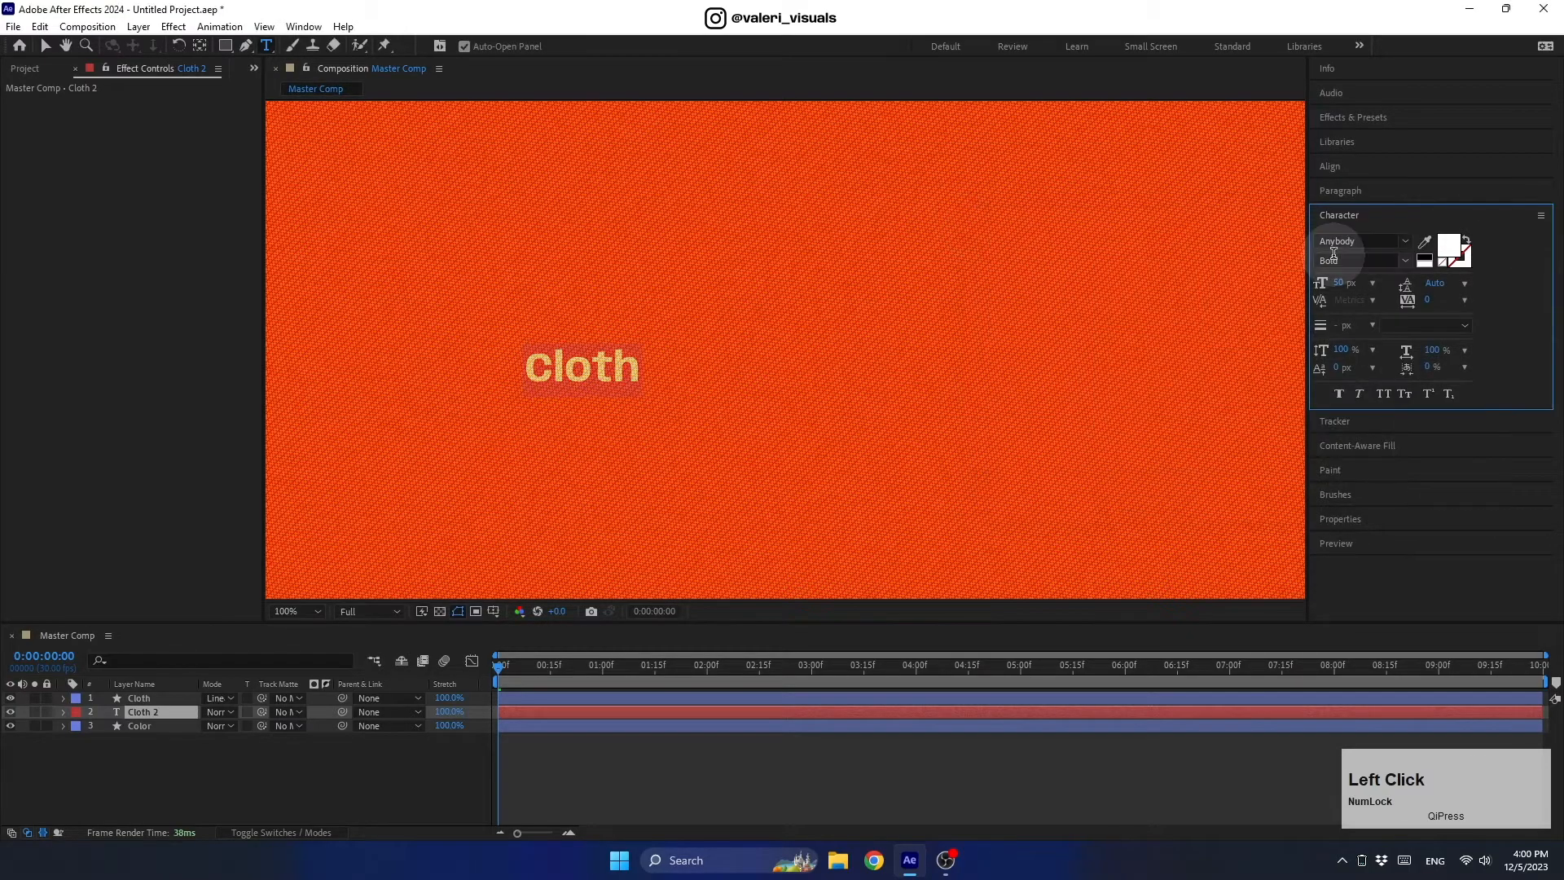
Apply All Caps to the selected text and set its font size to 200 px.
left_click(1384, 393)
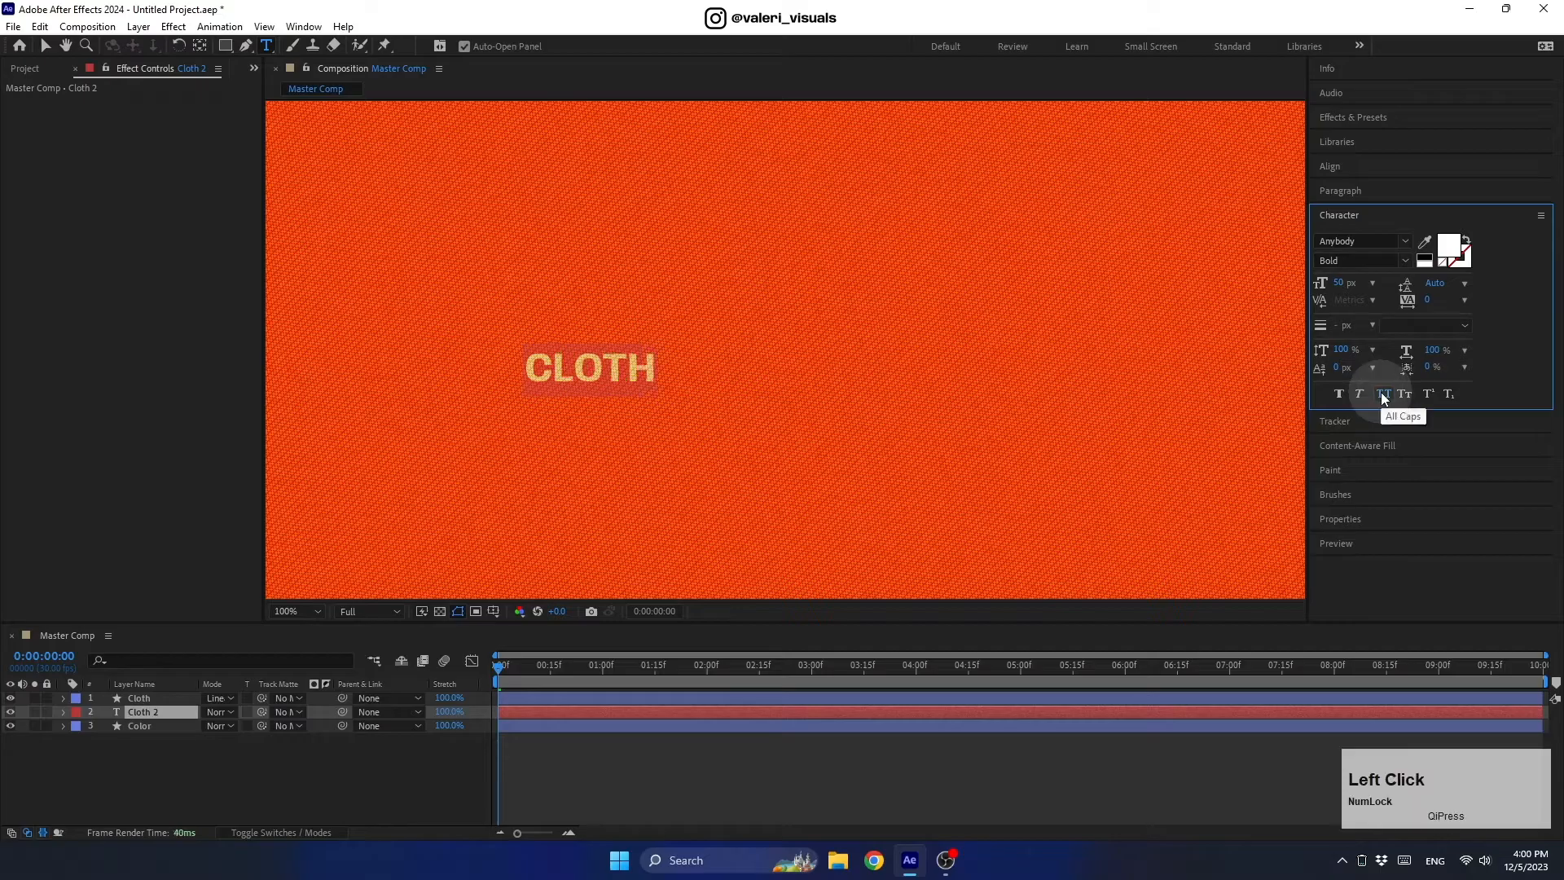
type("200")
key("Return")
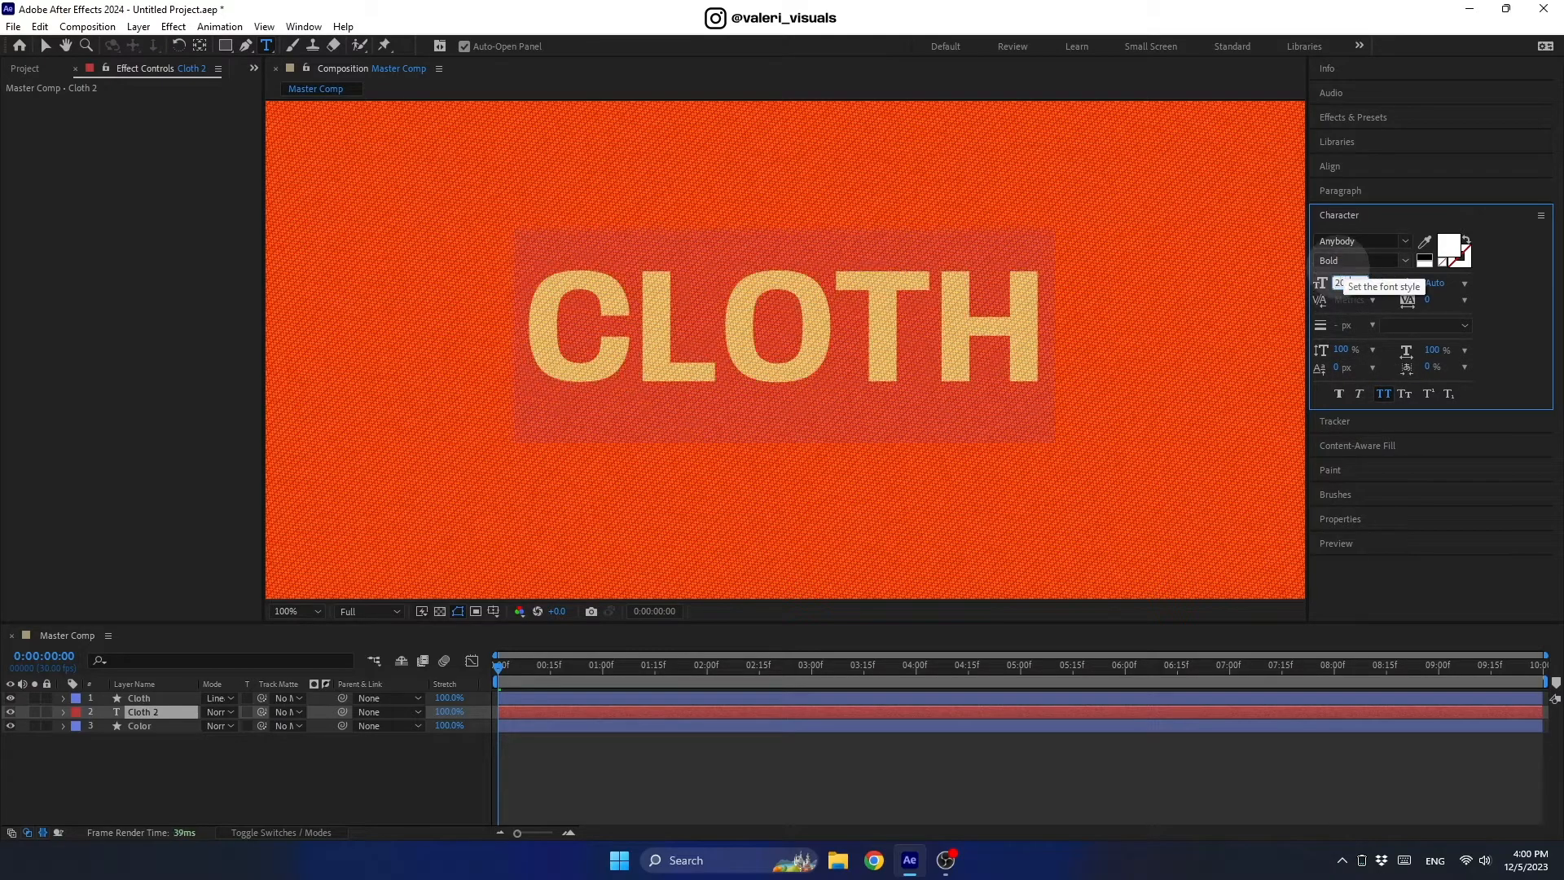
Change the text's font to Anybody ExtraCondensed in the Black style.
left_click(1404, 241)
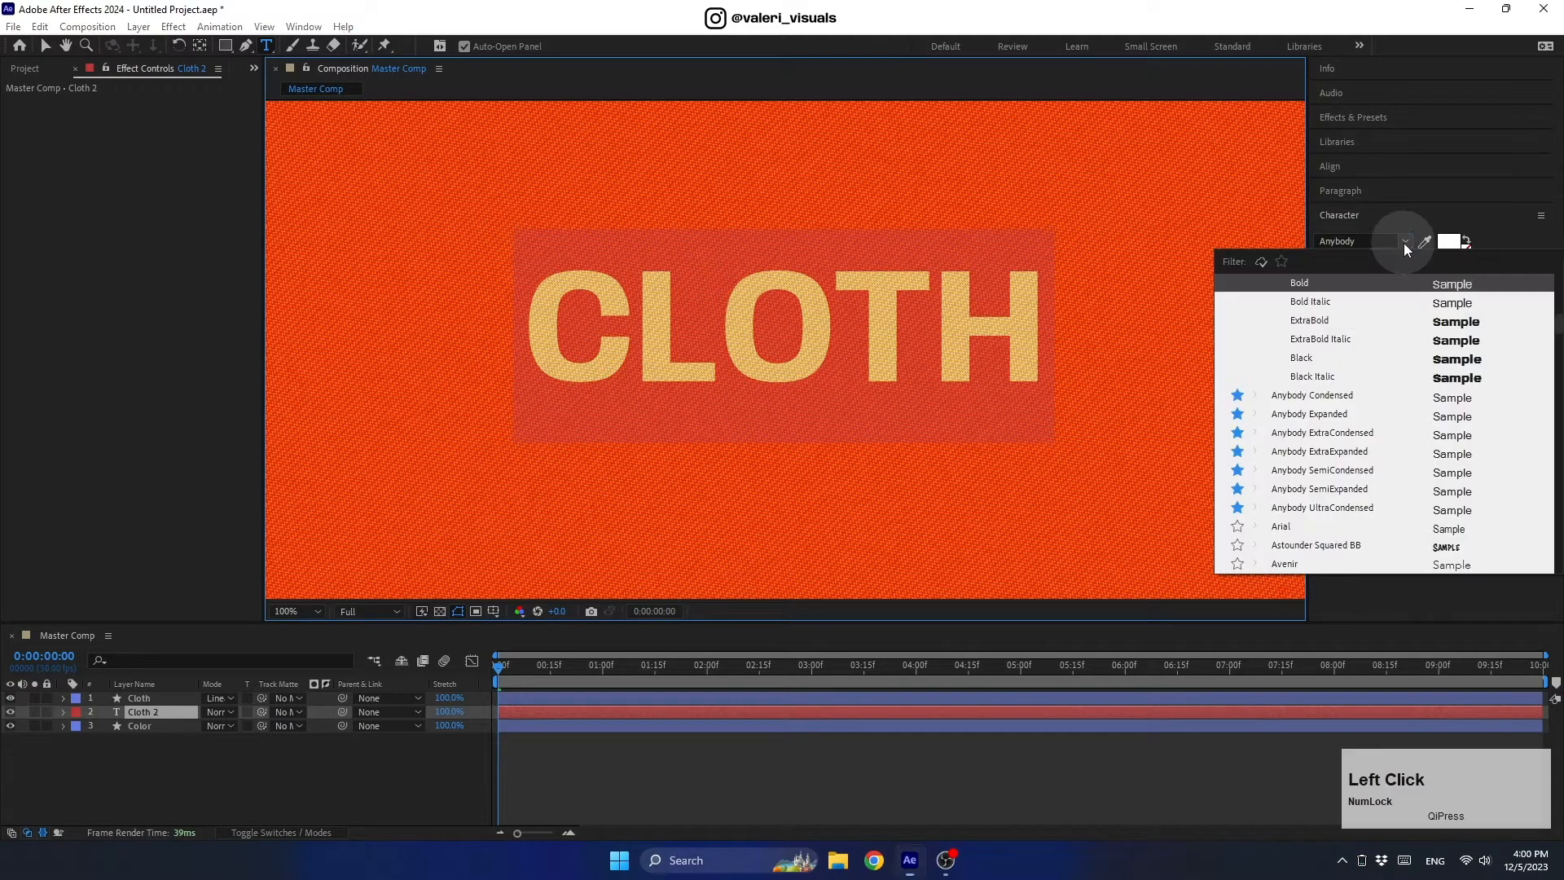
scroll(1377, 342, "down", 3)
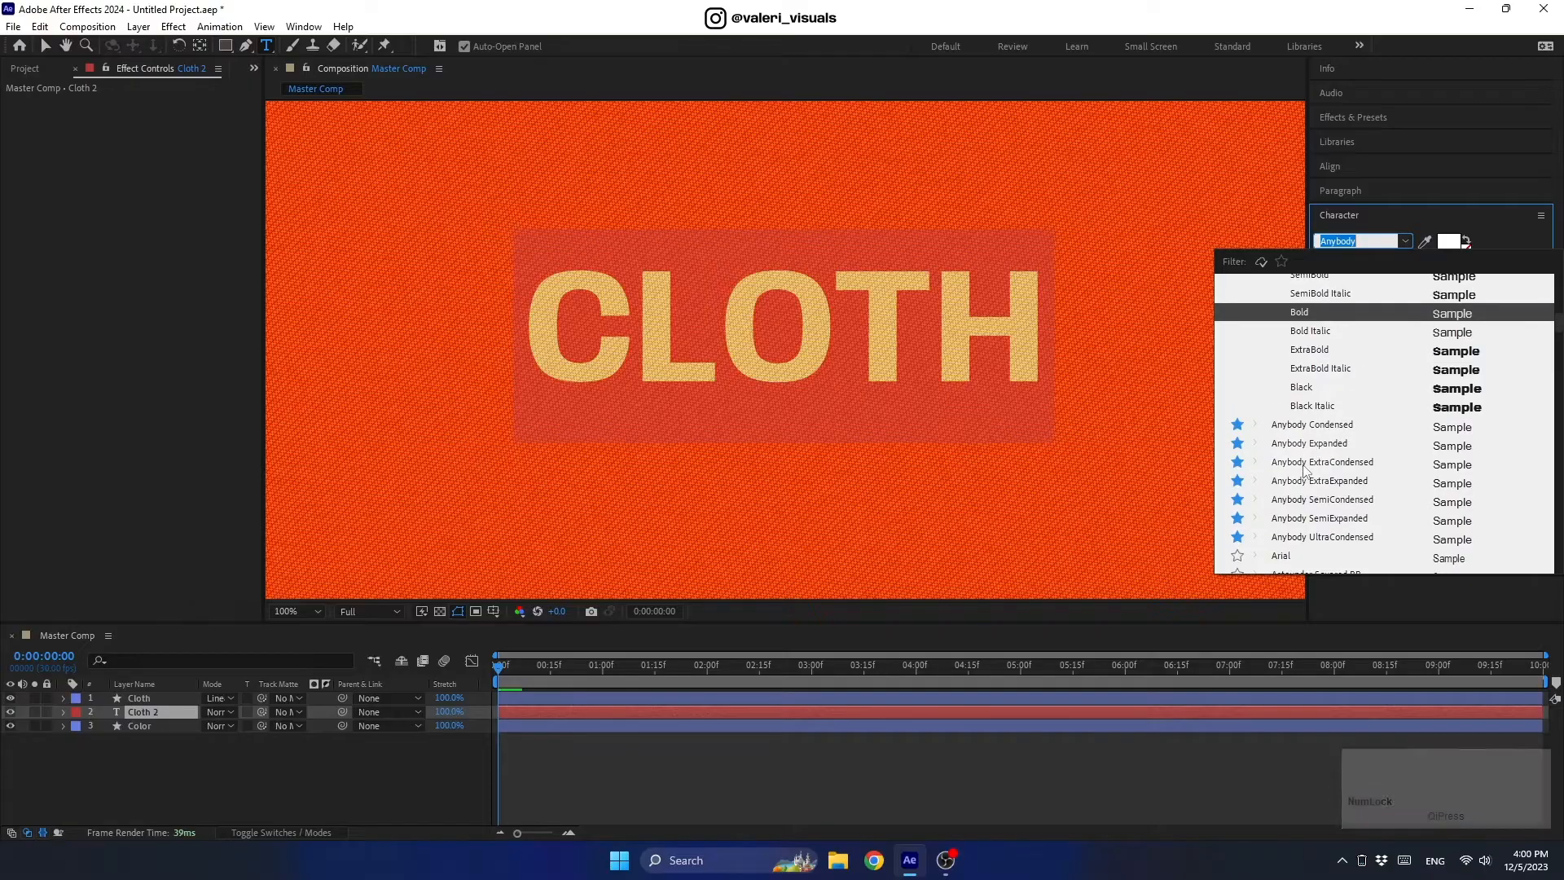
left_click(1304, 471)
left_click(1404, 261)
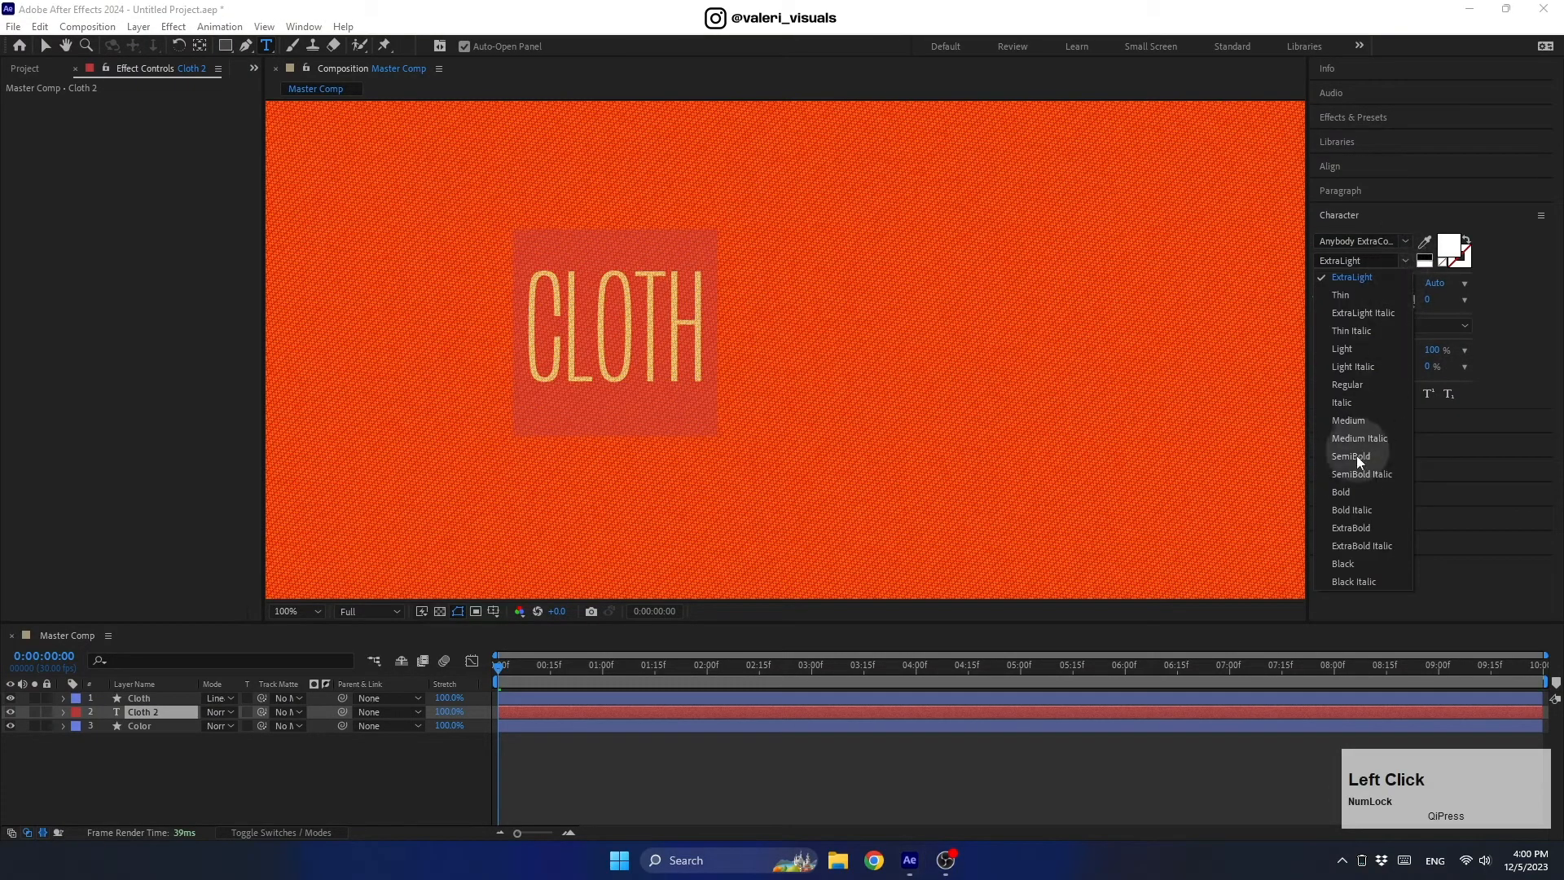
left_click(1341, 563)
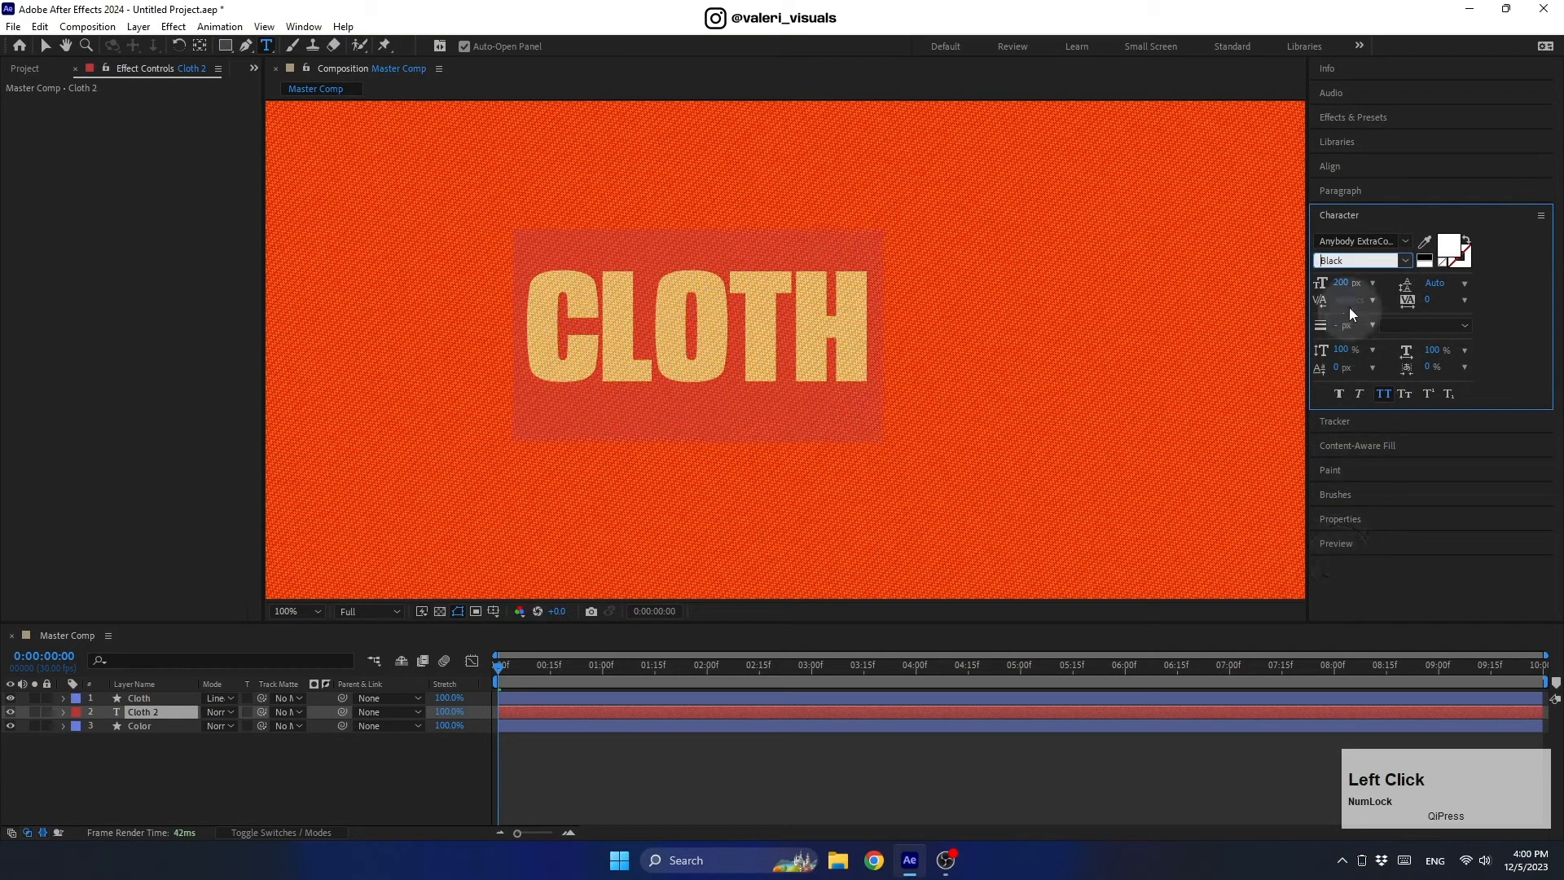
Center the text layer horizontally and vertically in the composition.
left_click(1328, 166)
left_click(1353, 207)
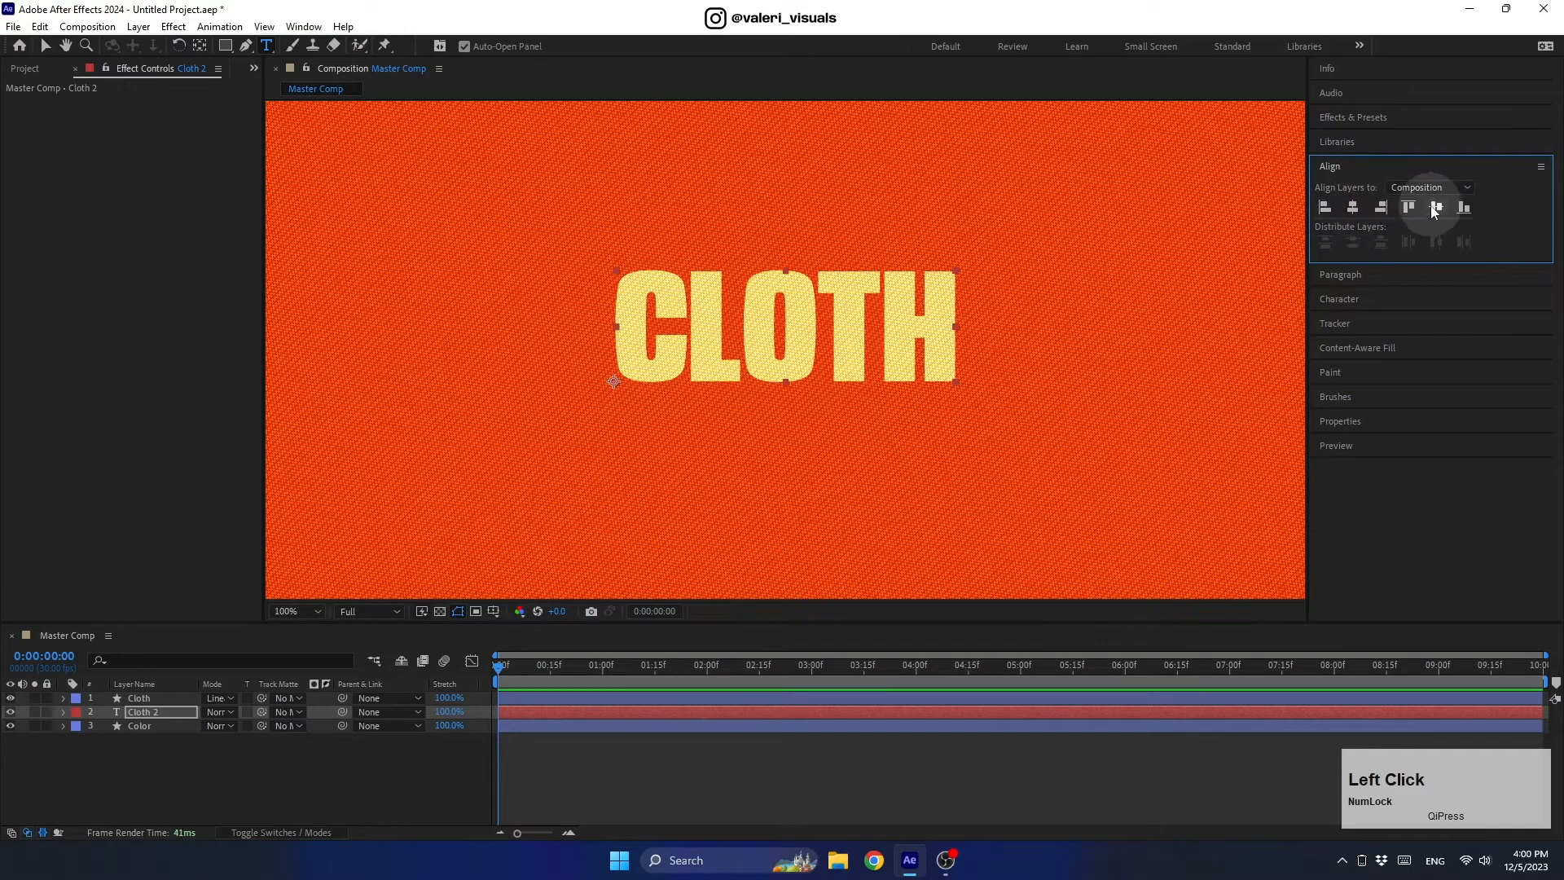
left_click(1435, 207)
scroll(838, 408, "down", 2)
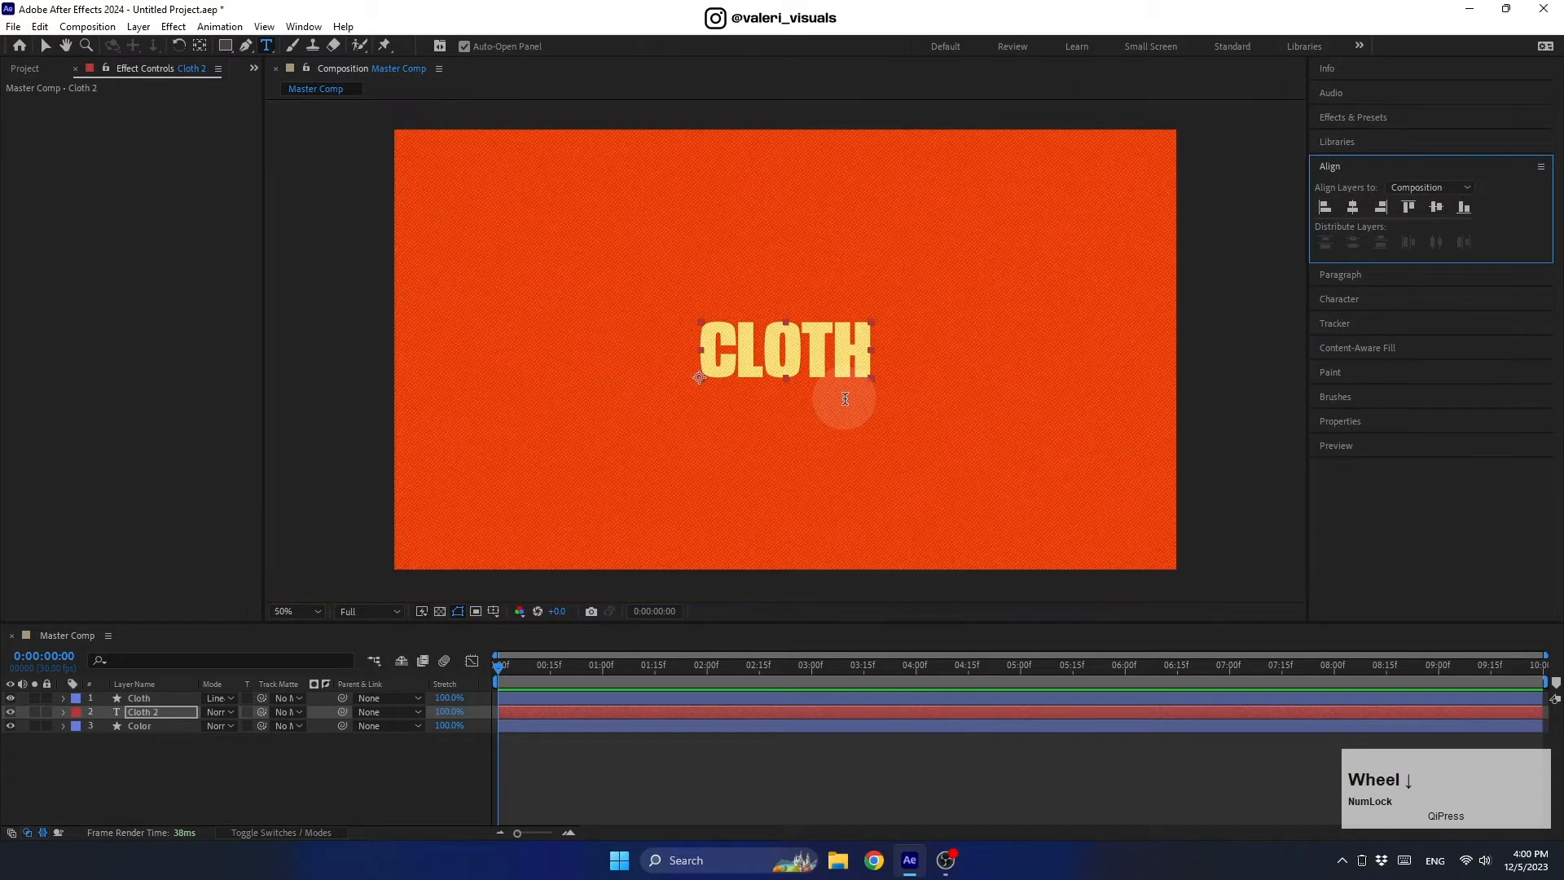
Move the text layer above the Cloth layer and pre-compose it as "Asset Comp", moving all attributes into it.
left_click_drag(177, 709, 176, 696)
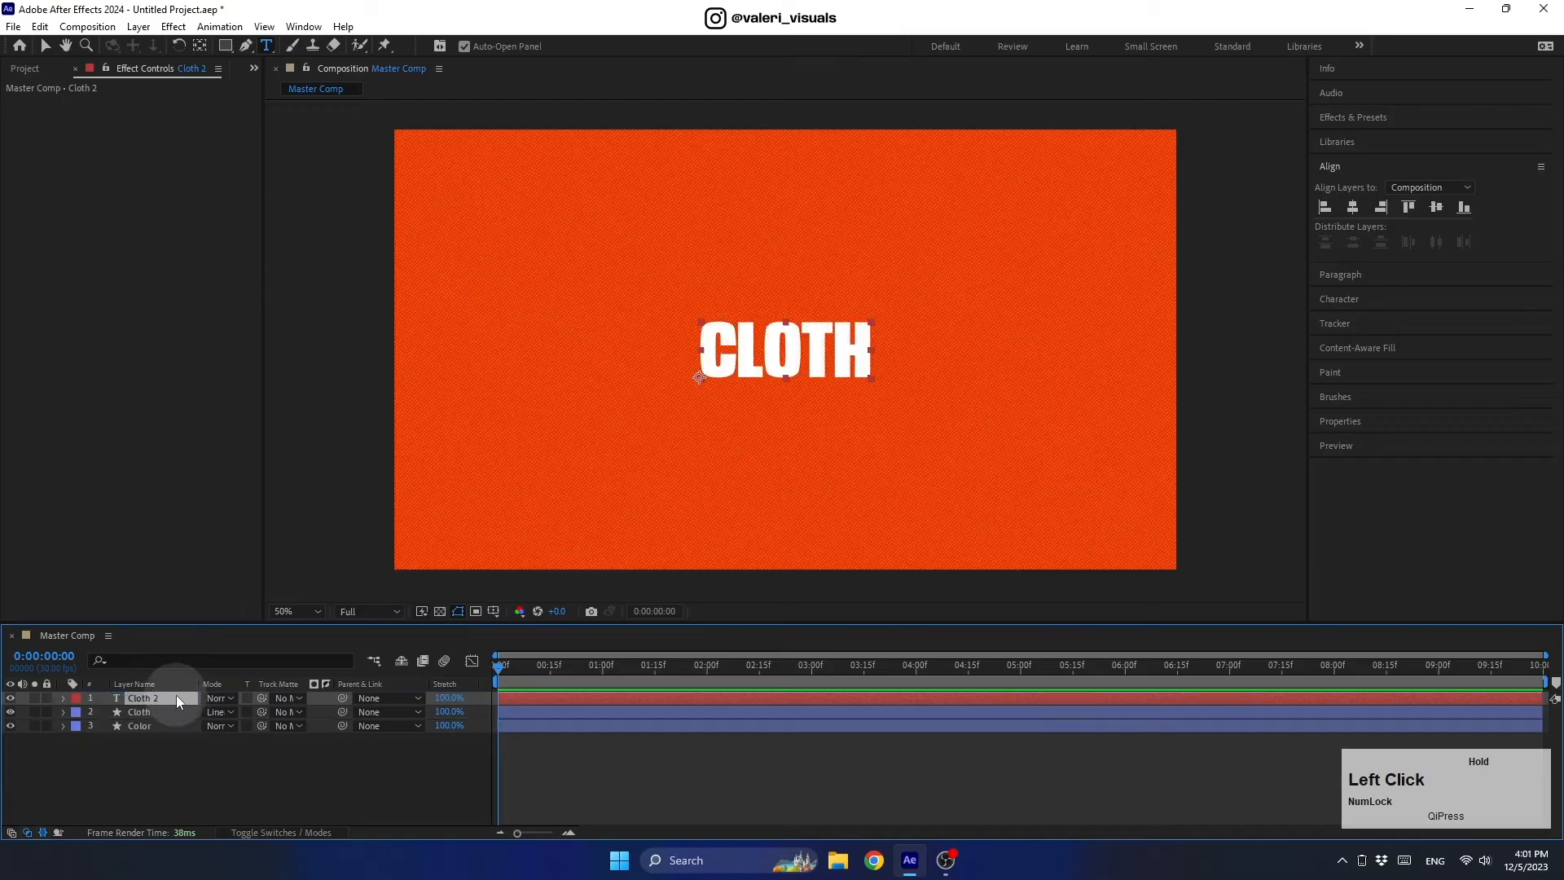
right_click(176, 697)
left_click(228, 586)
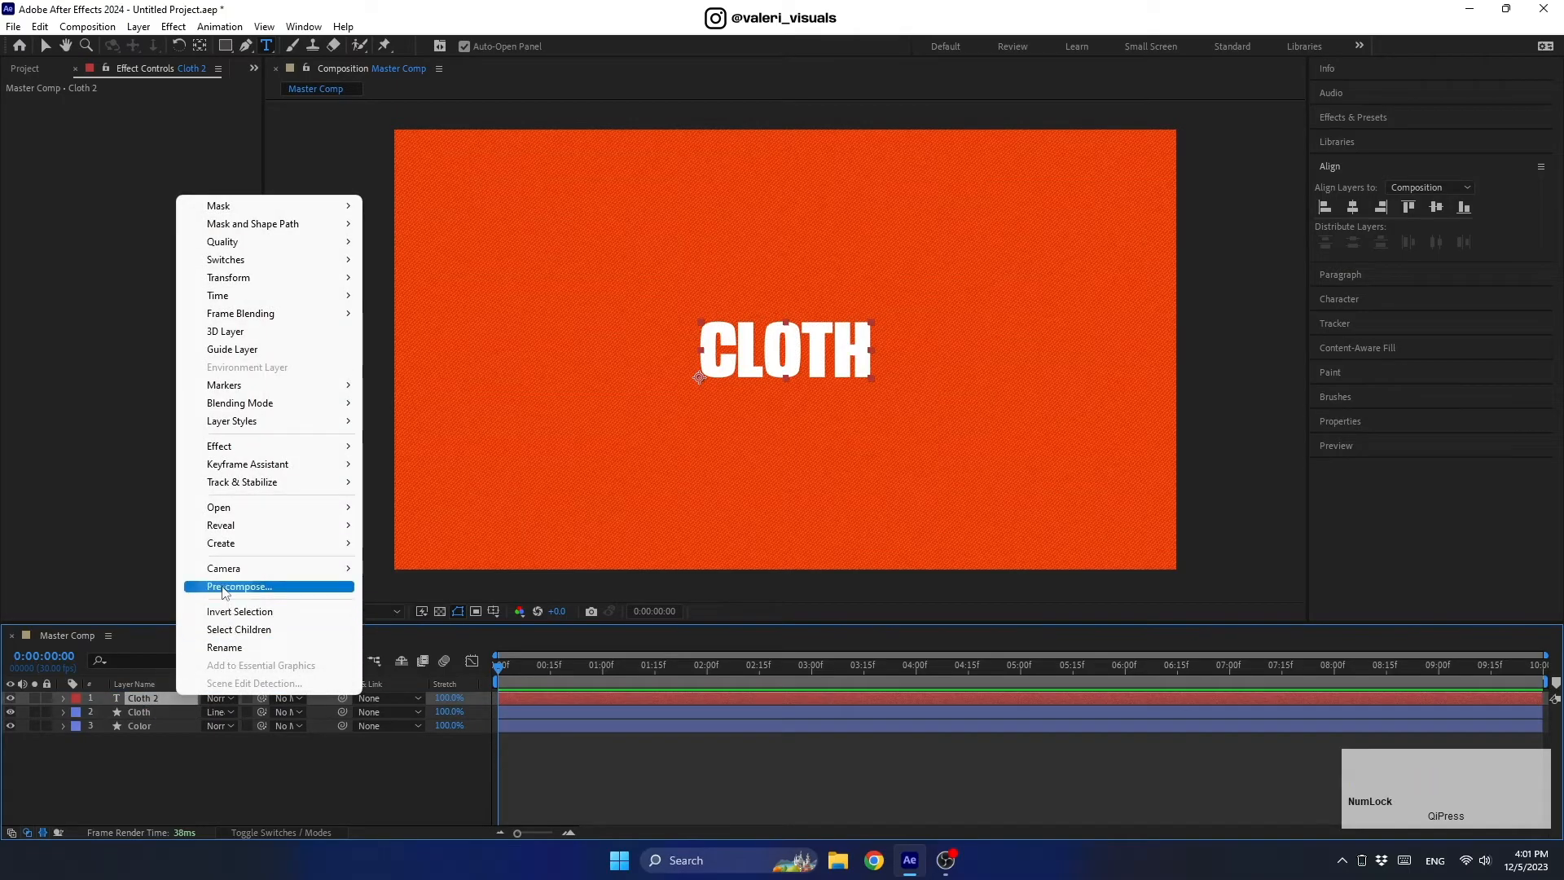
type("Asset Comp")
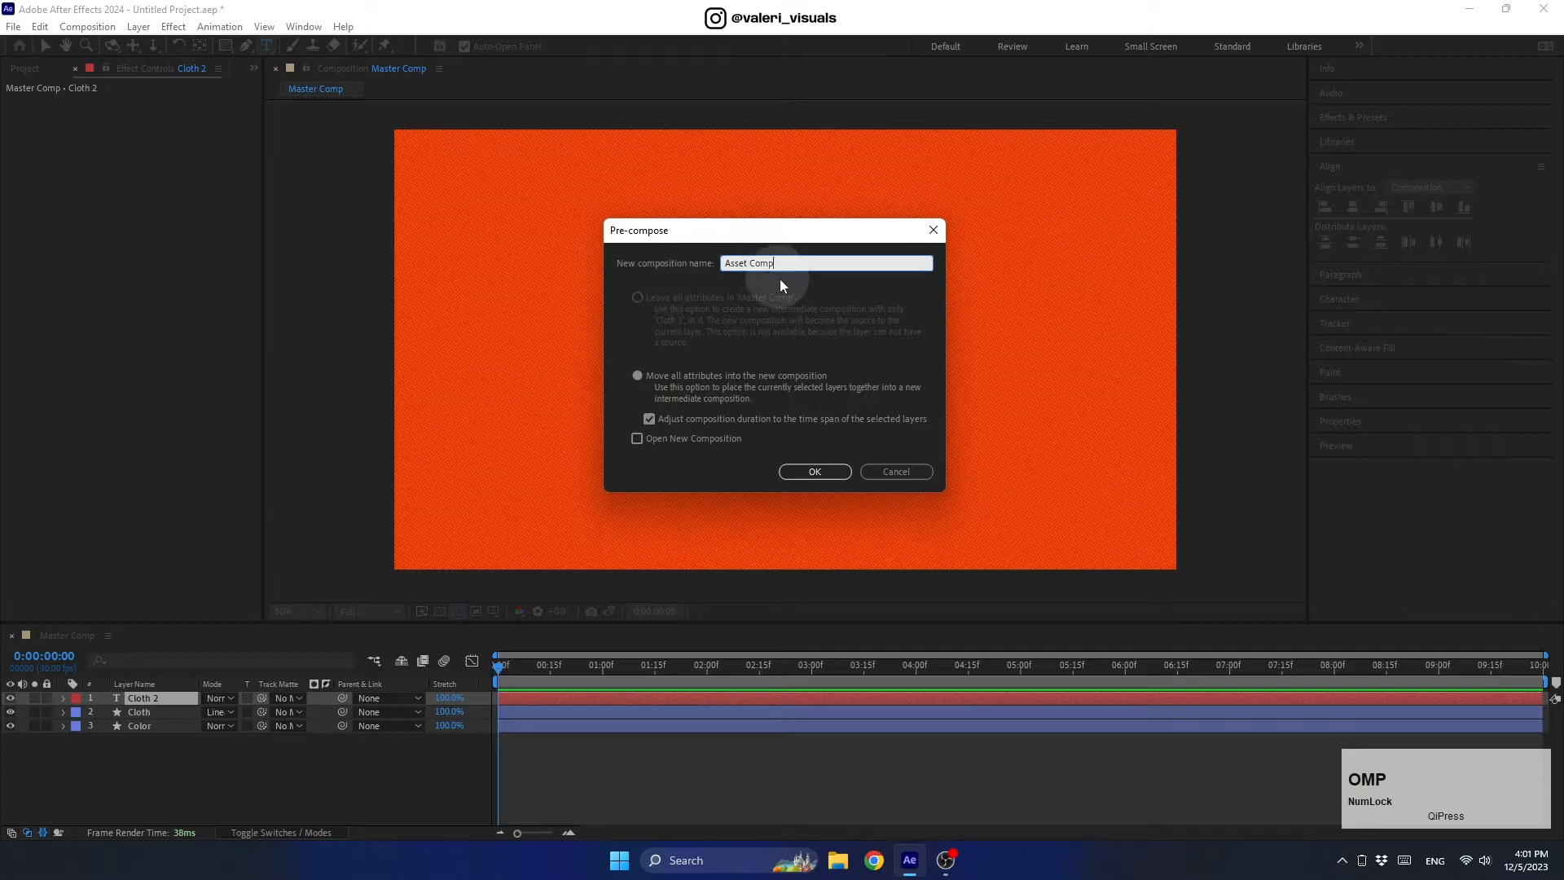
left_click(798, 470)
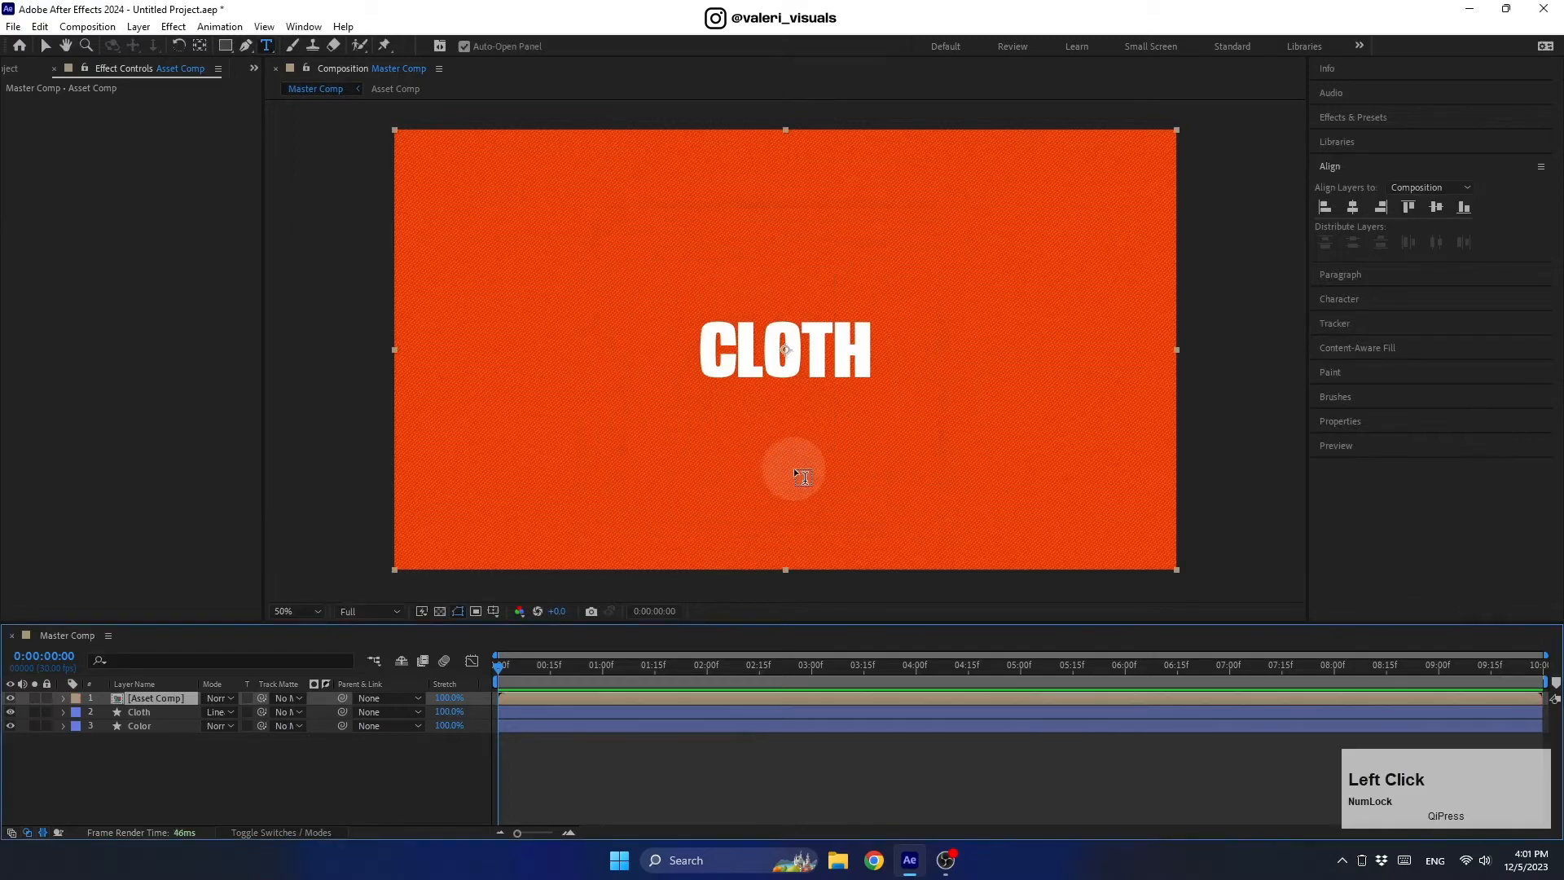
Inside Asset Comp, scale the text layer to 300% and center it again in the composition.
double_click(170, 697)
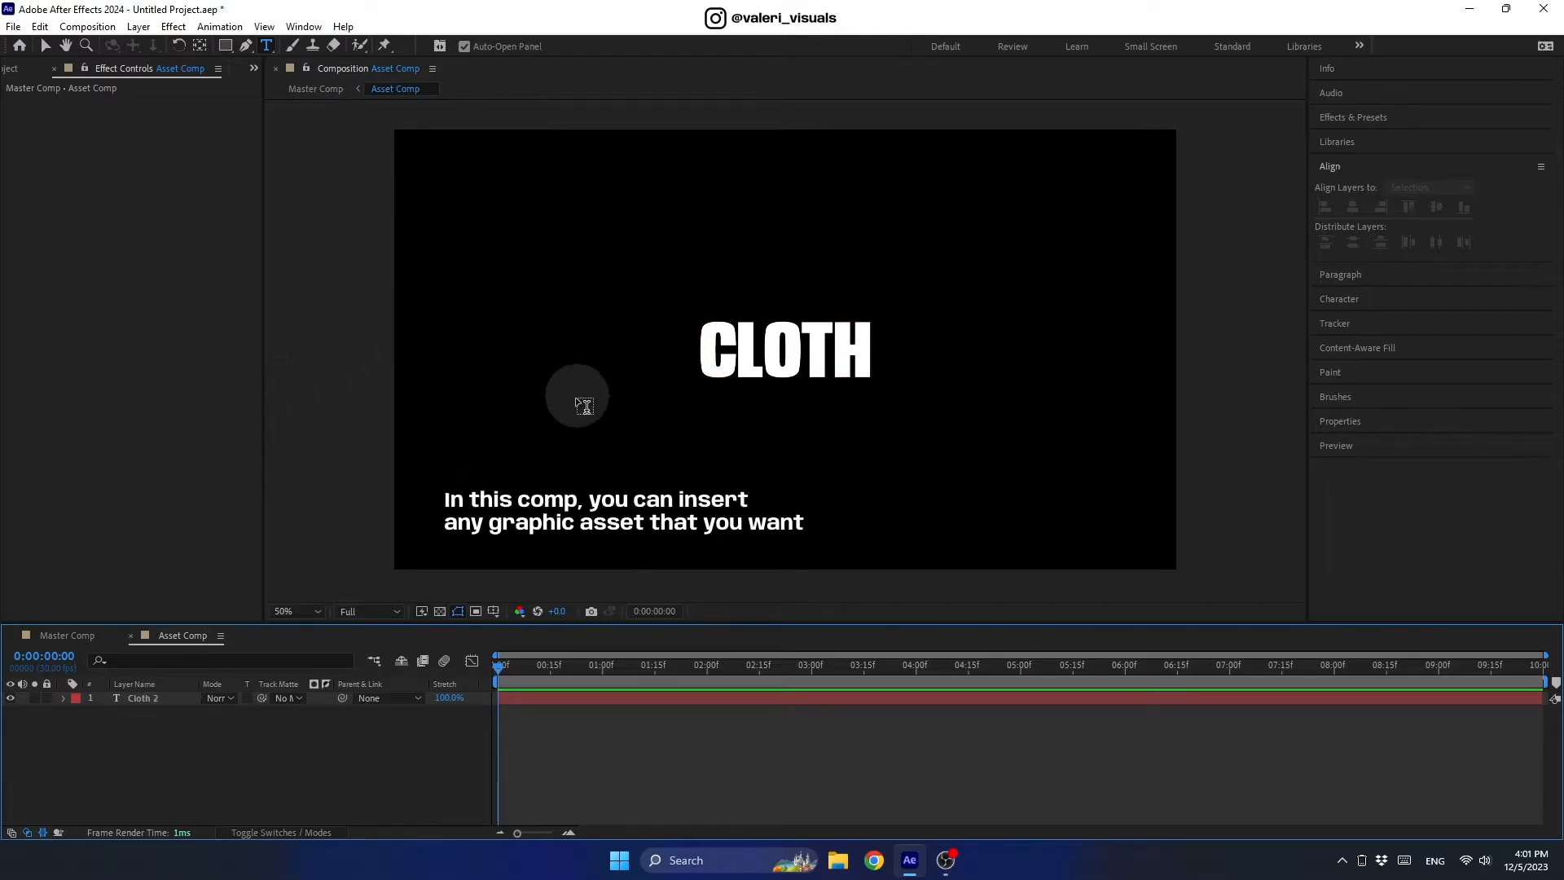
left_click(150, 694)
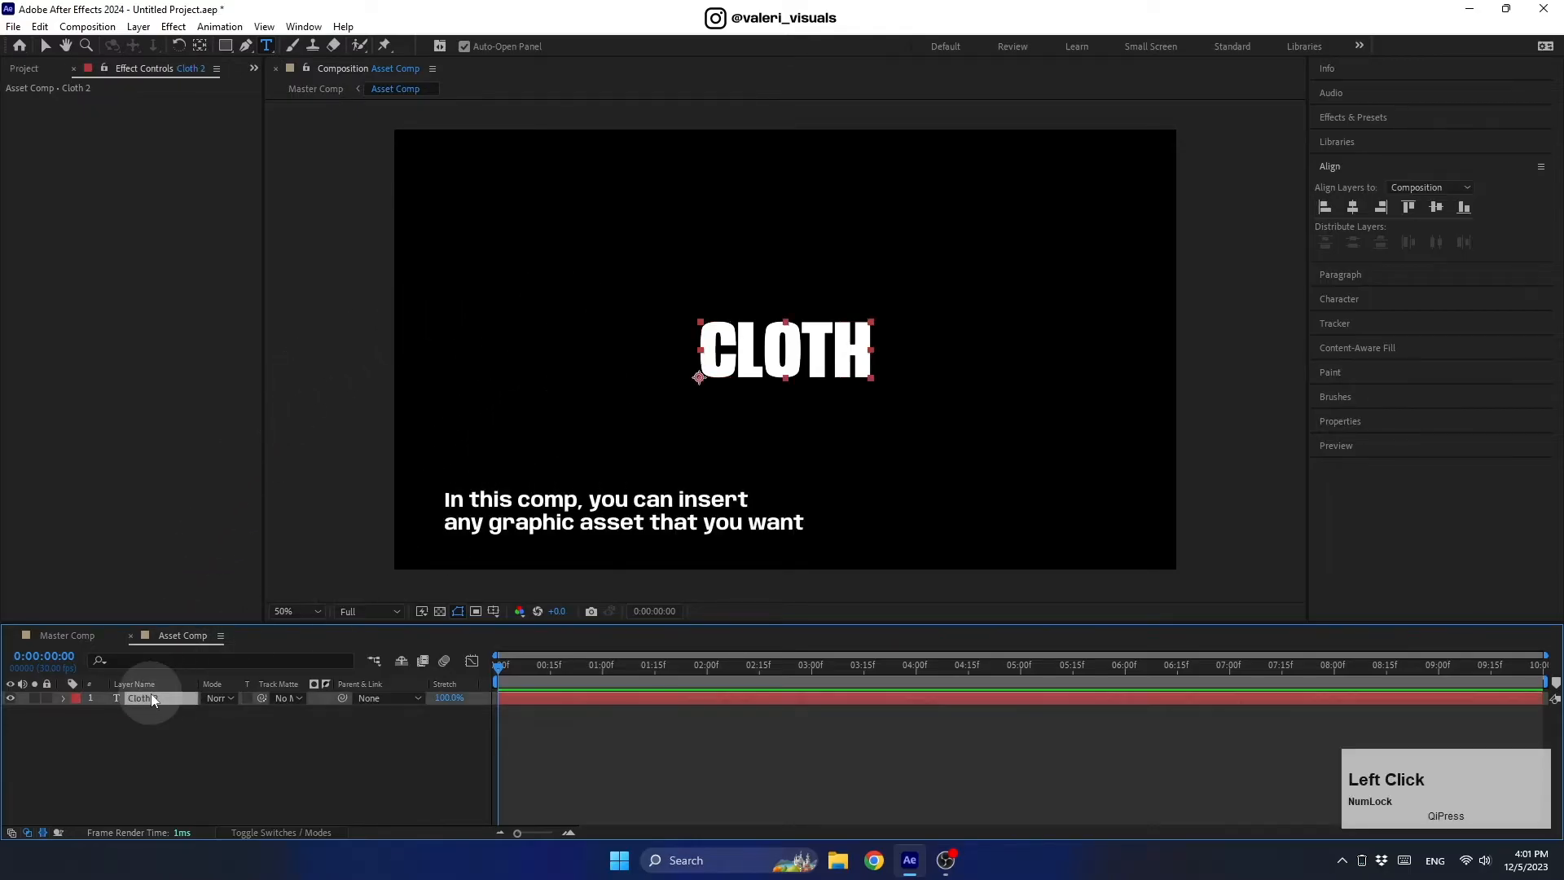
key("s")
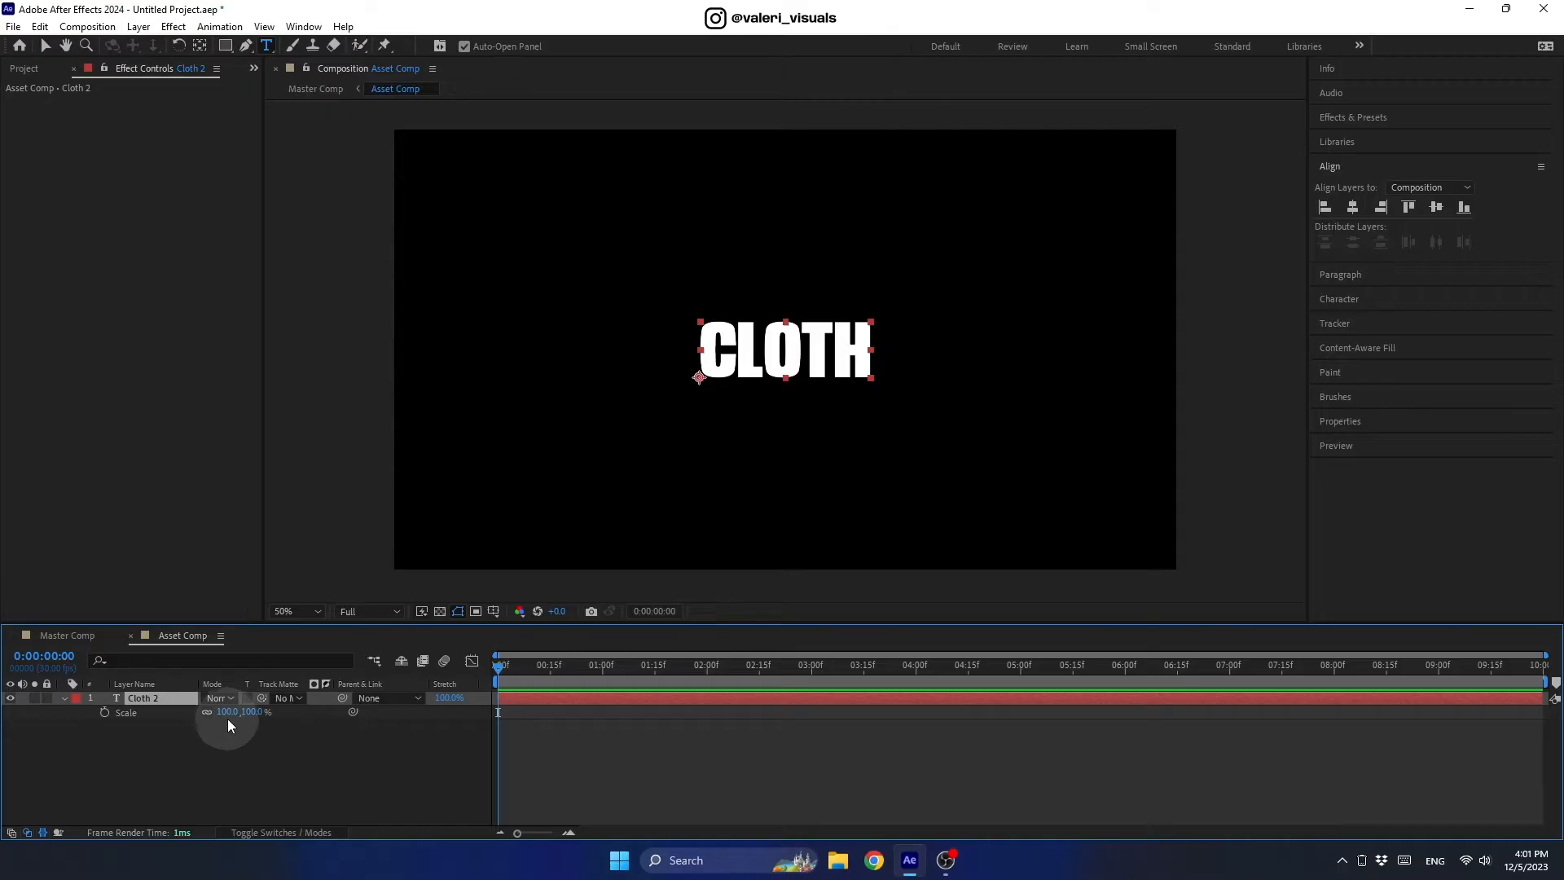
left_click(227, 711)
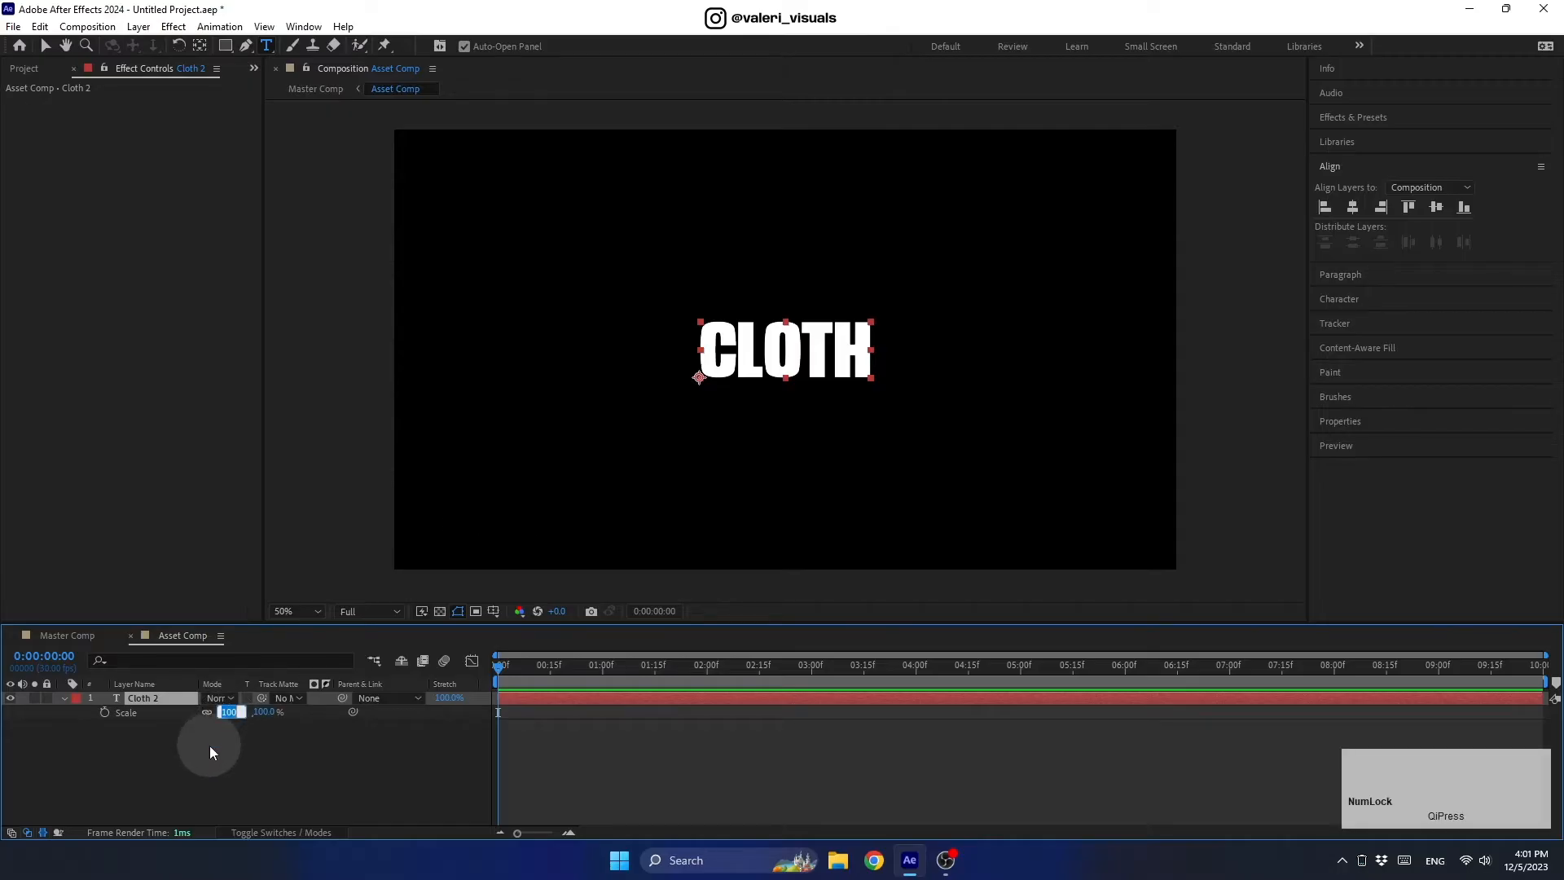
type("300")
key("Return")
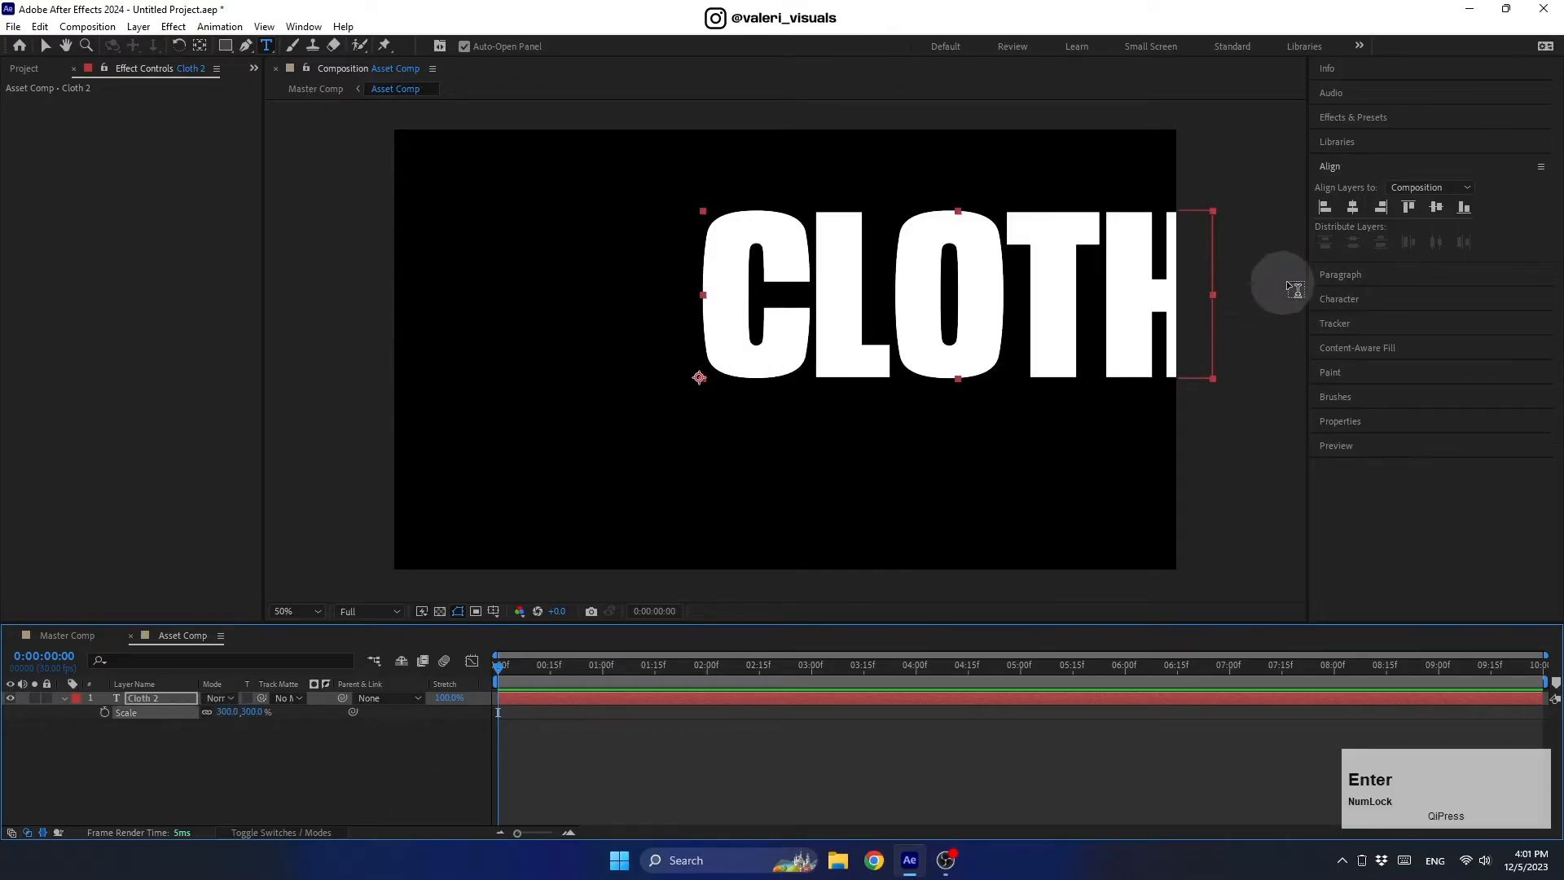
left_click(1353, 207)
left_click(1436, 207)
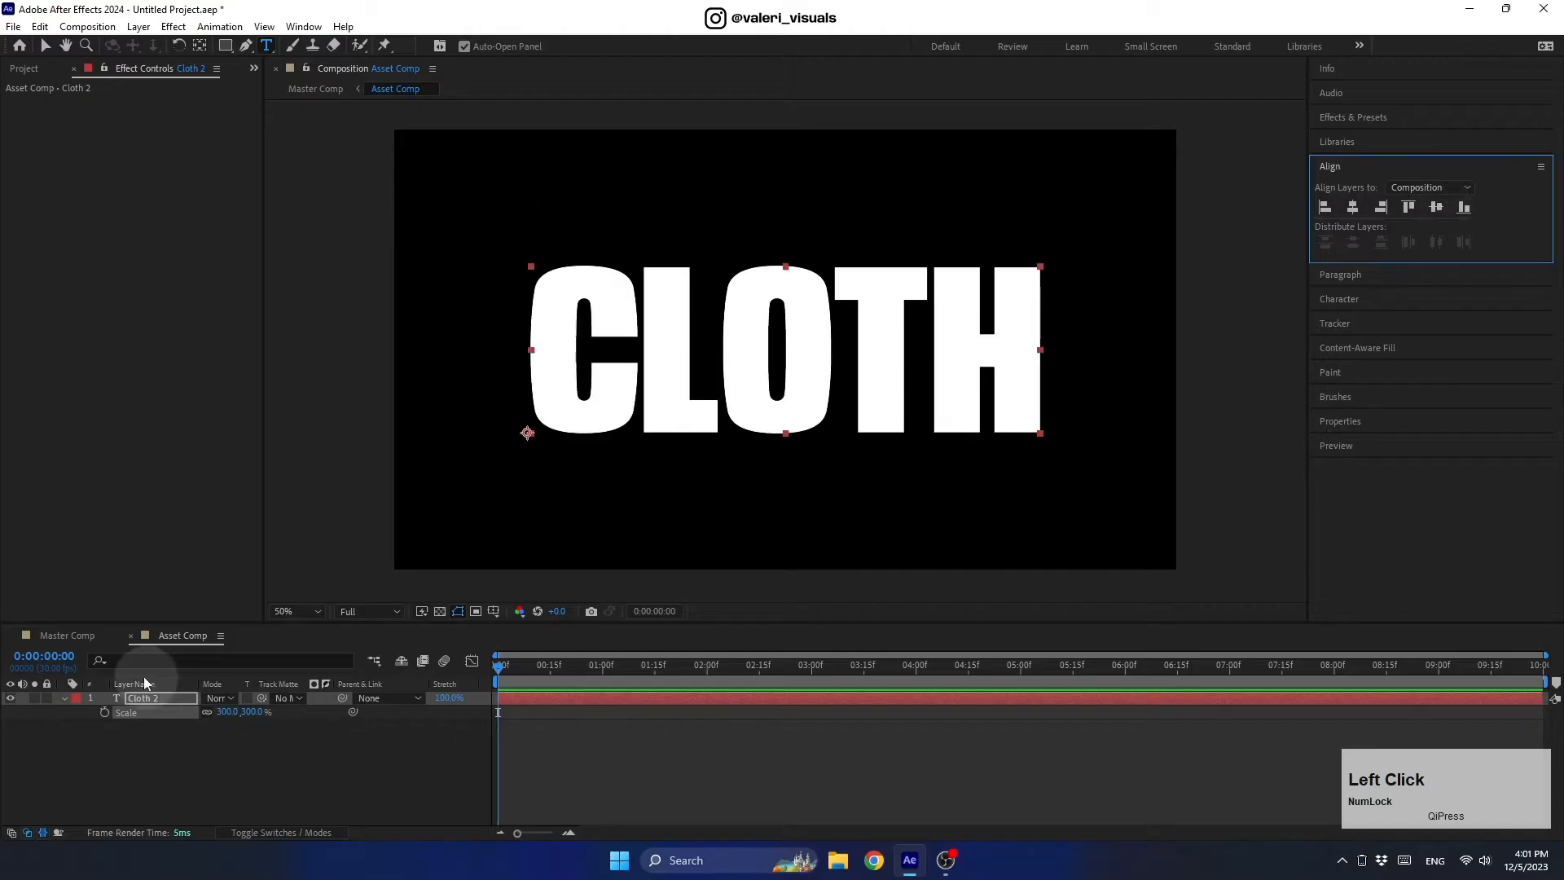
Return to Master Comp and set the Asset Comp layer's blending mode to Overlay.
left_click(67, 636)
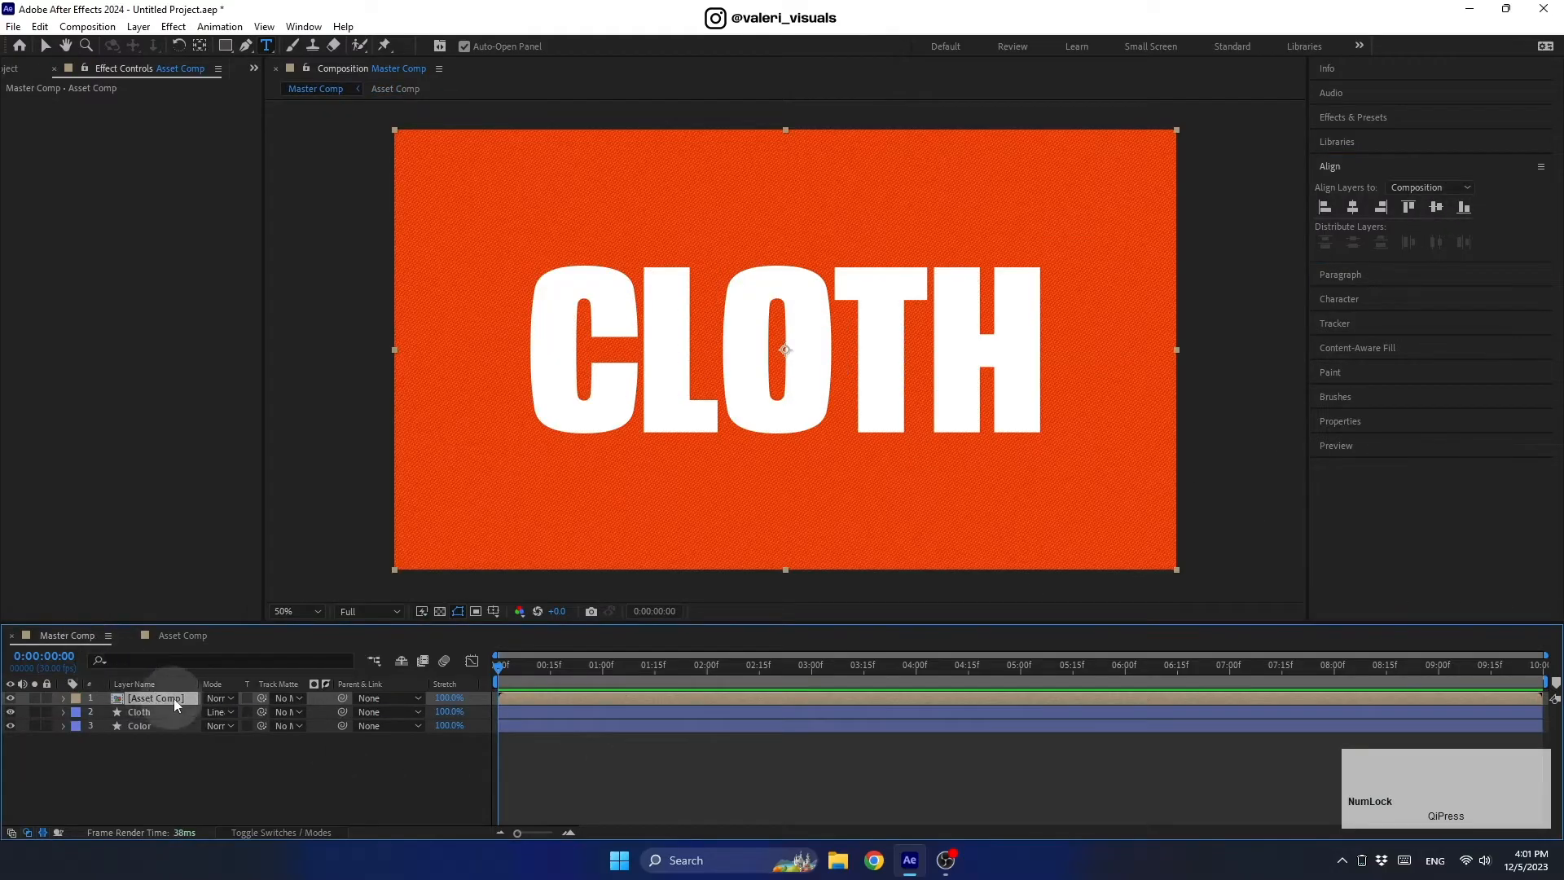
left_click(211, 701)
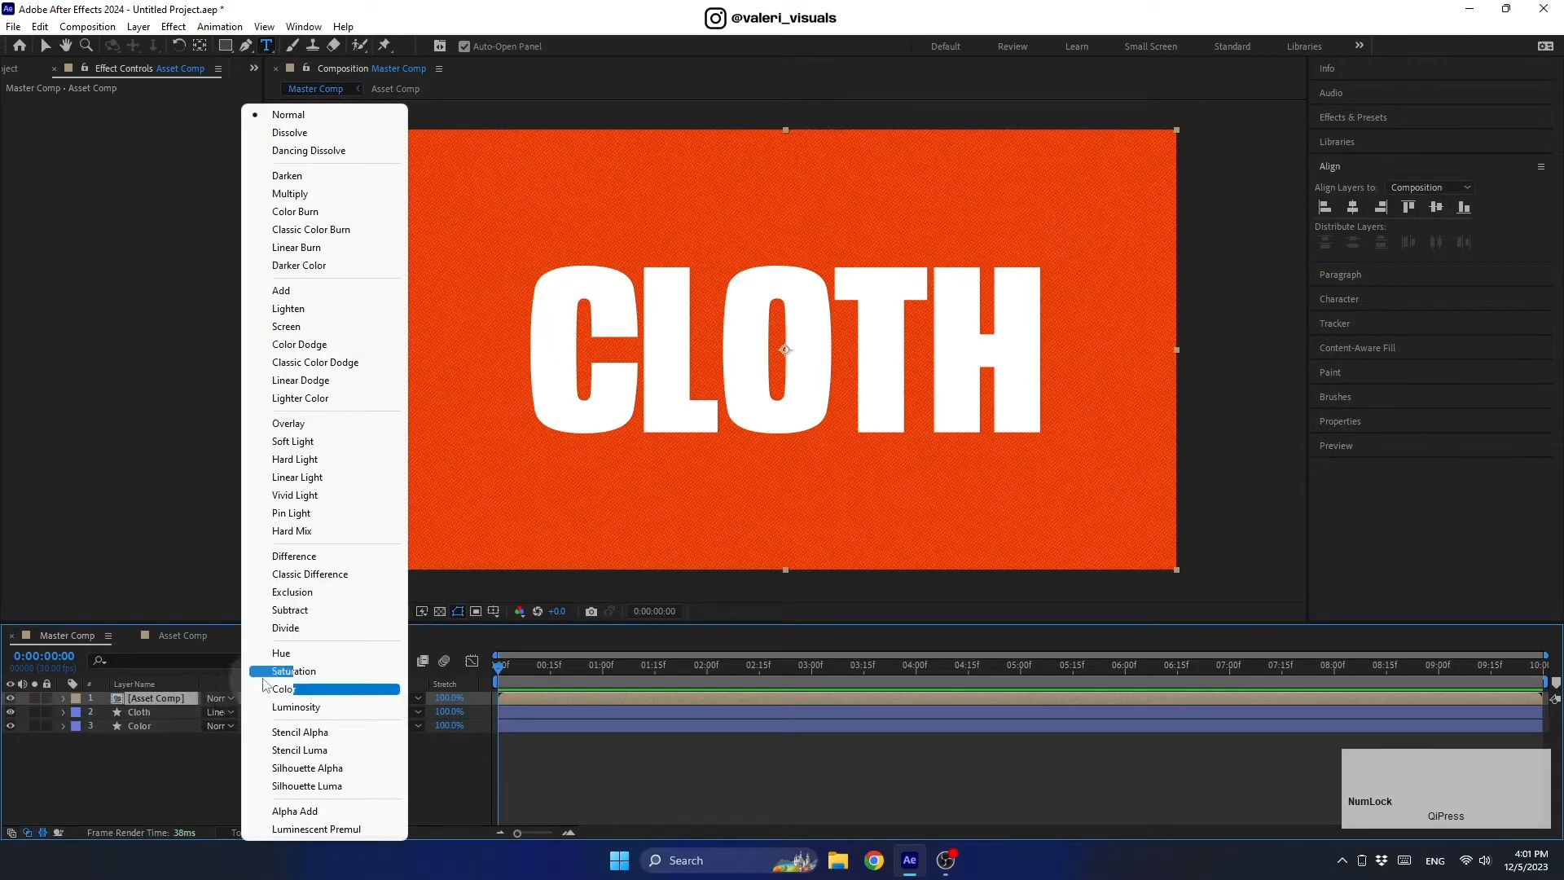
left_click(300, 424)
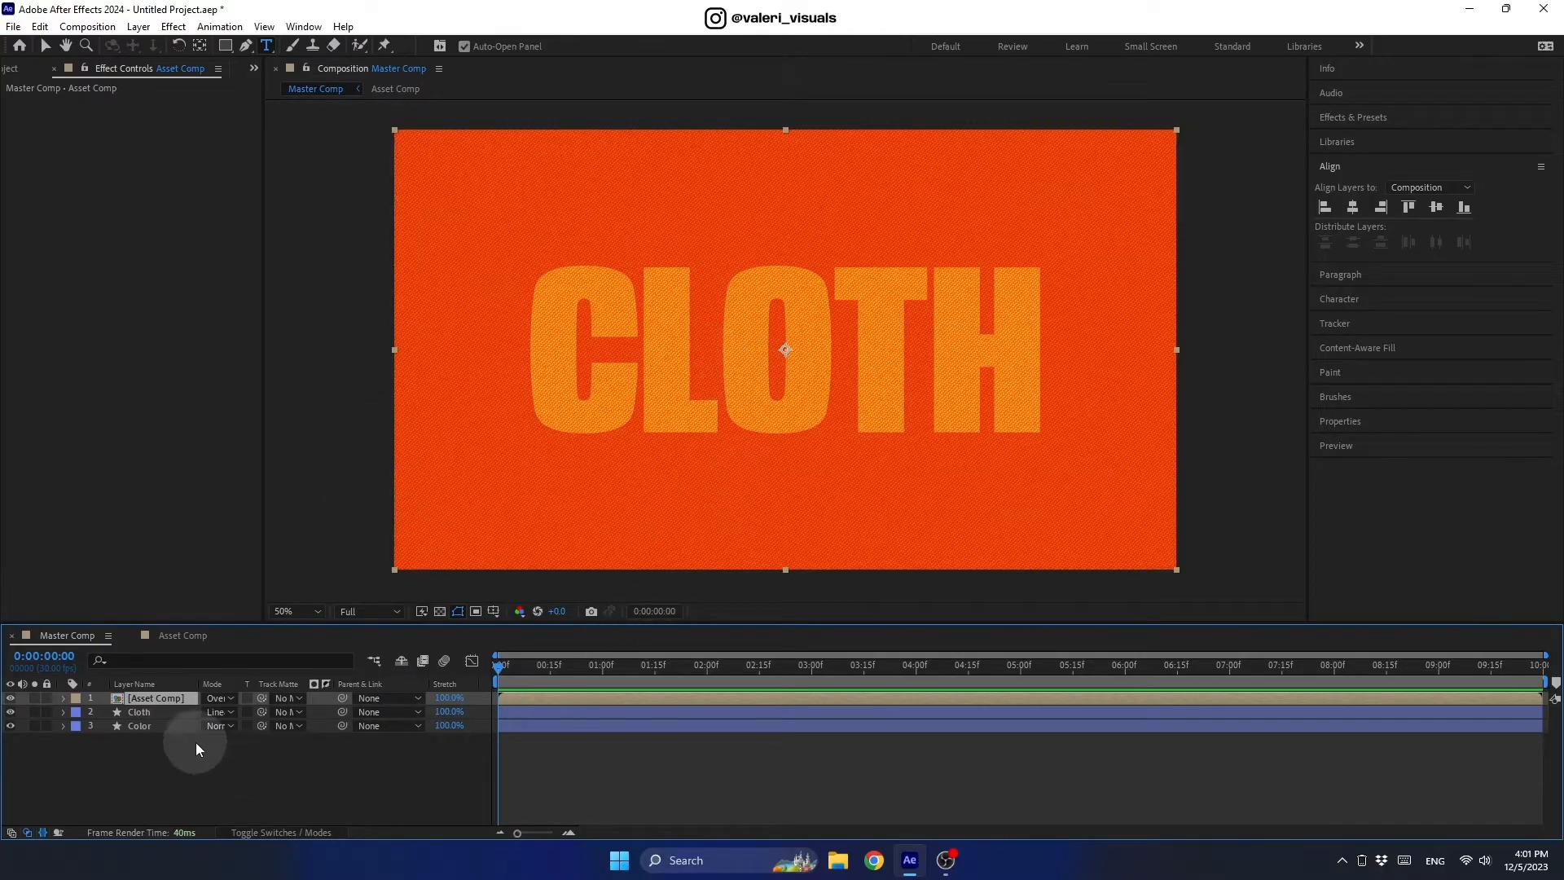
Open Asset Comp and change the text's fill color to dark gray, about 434343.
double_click(156, 699)
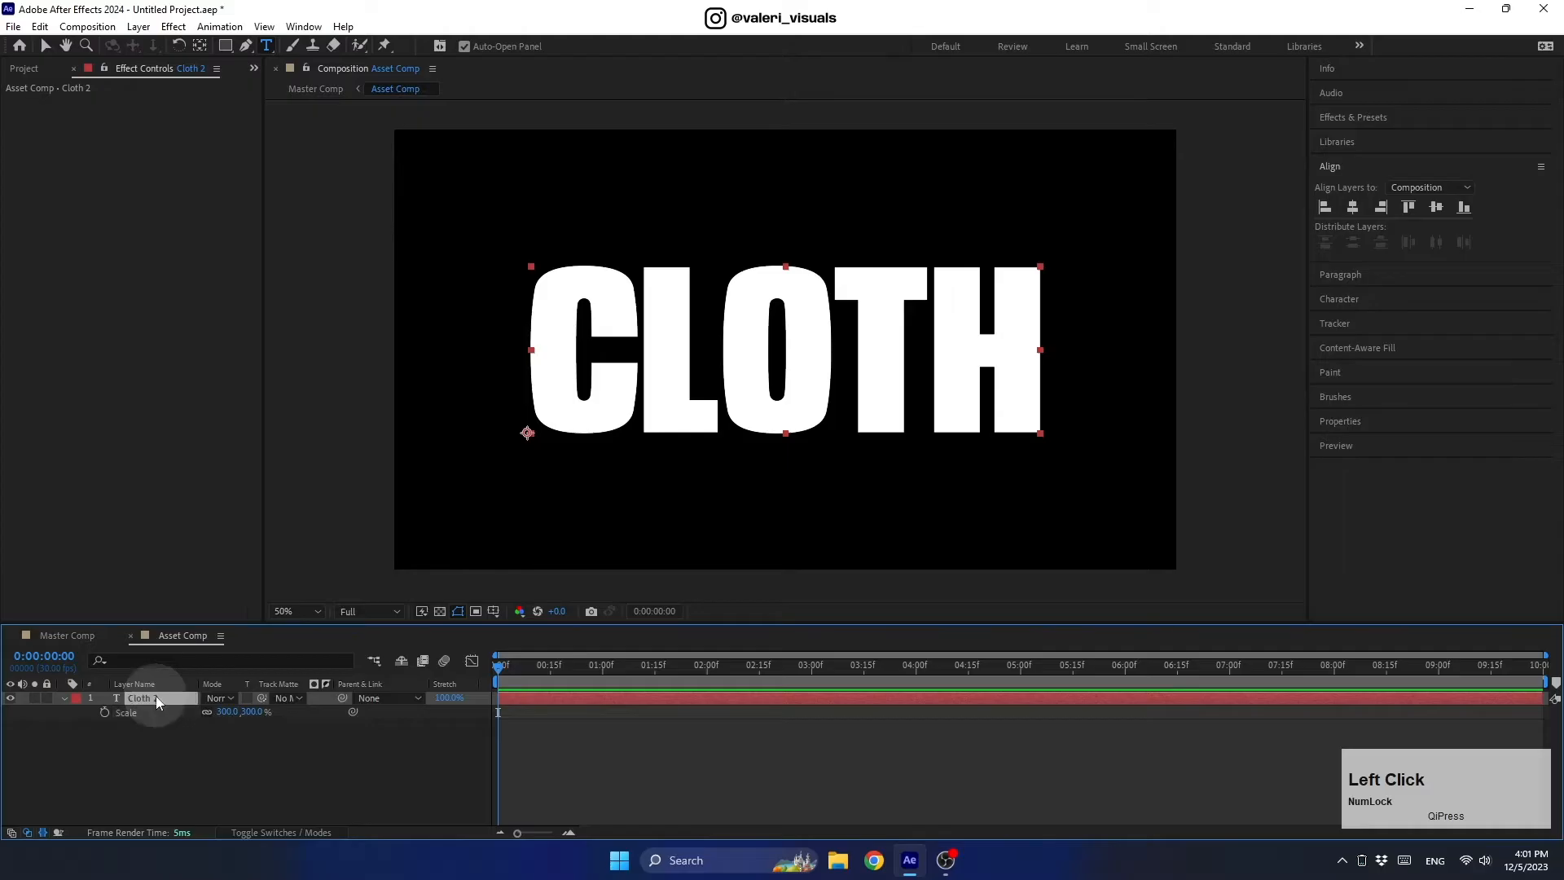
left_click(1336, 299)
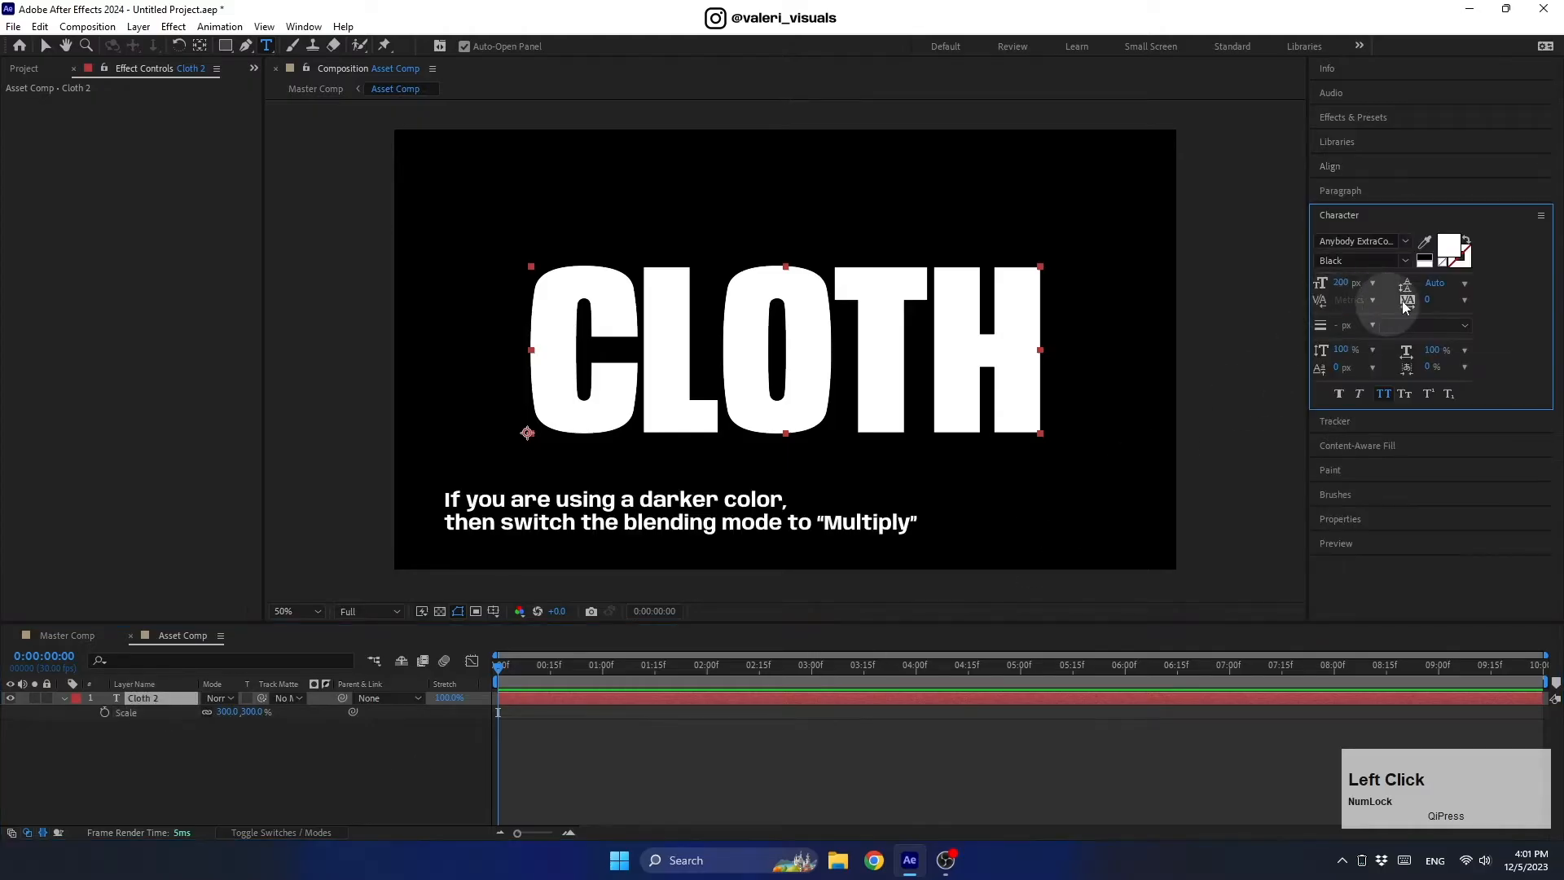
left_click(1434, 247)
left_click_drag(1128, 359, 965, 405)
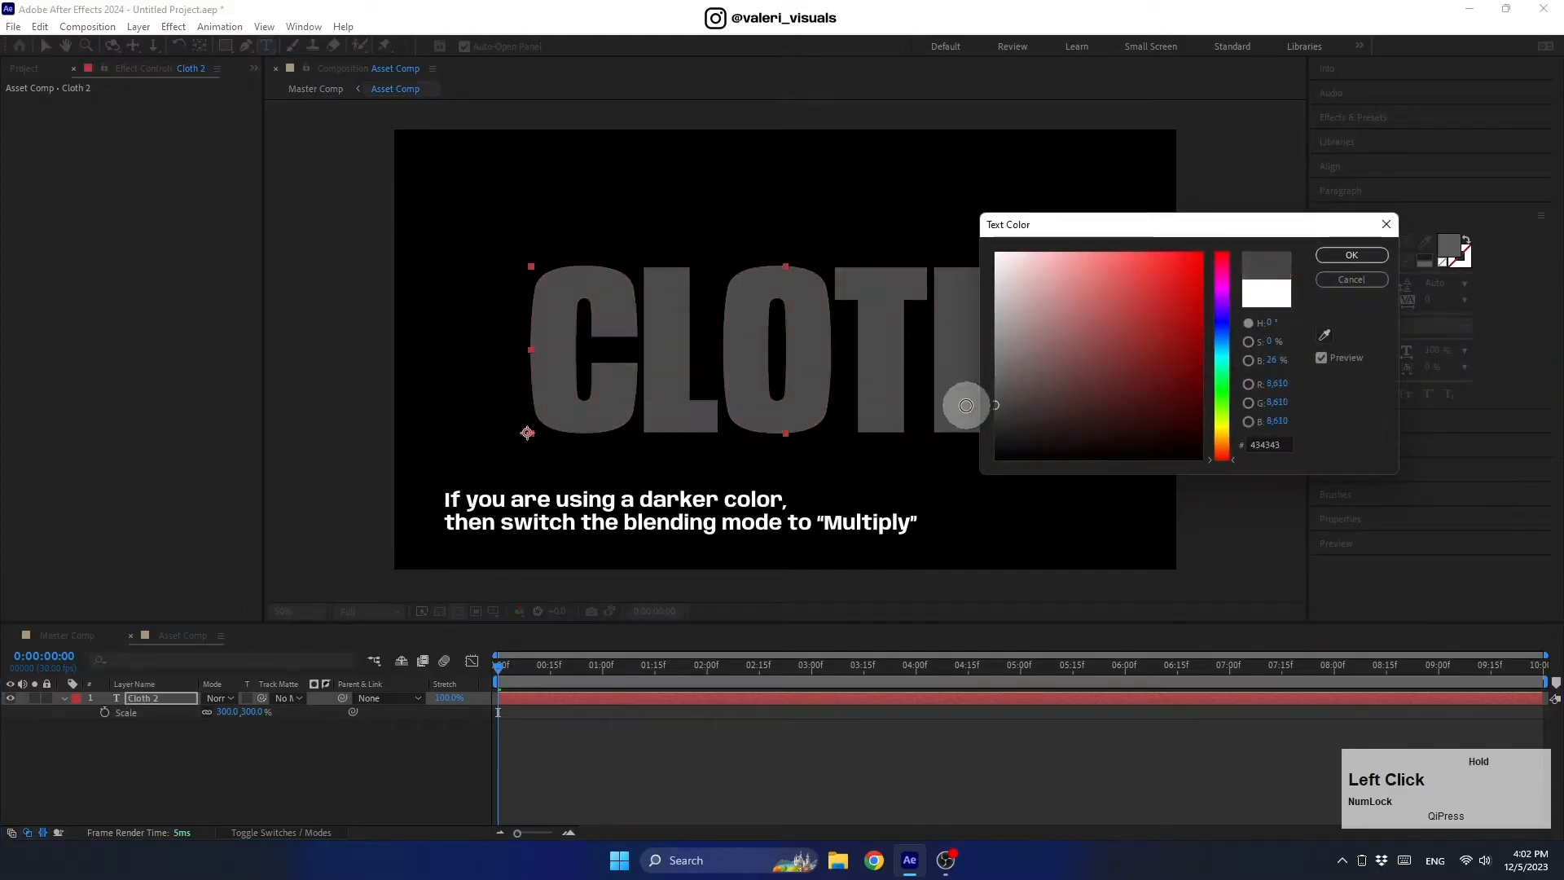
left_click(1350, 255)
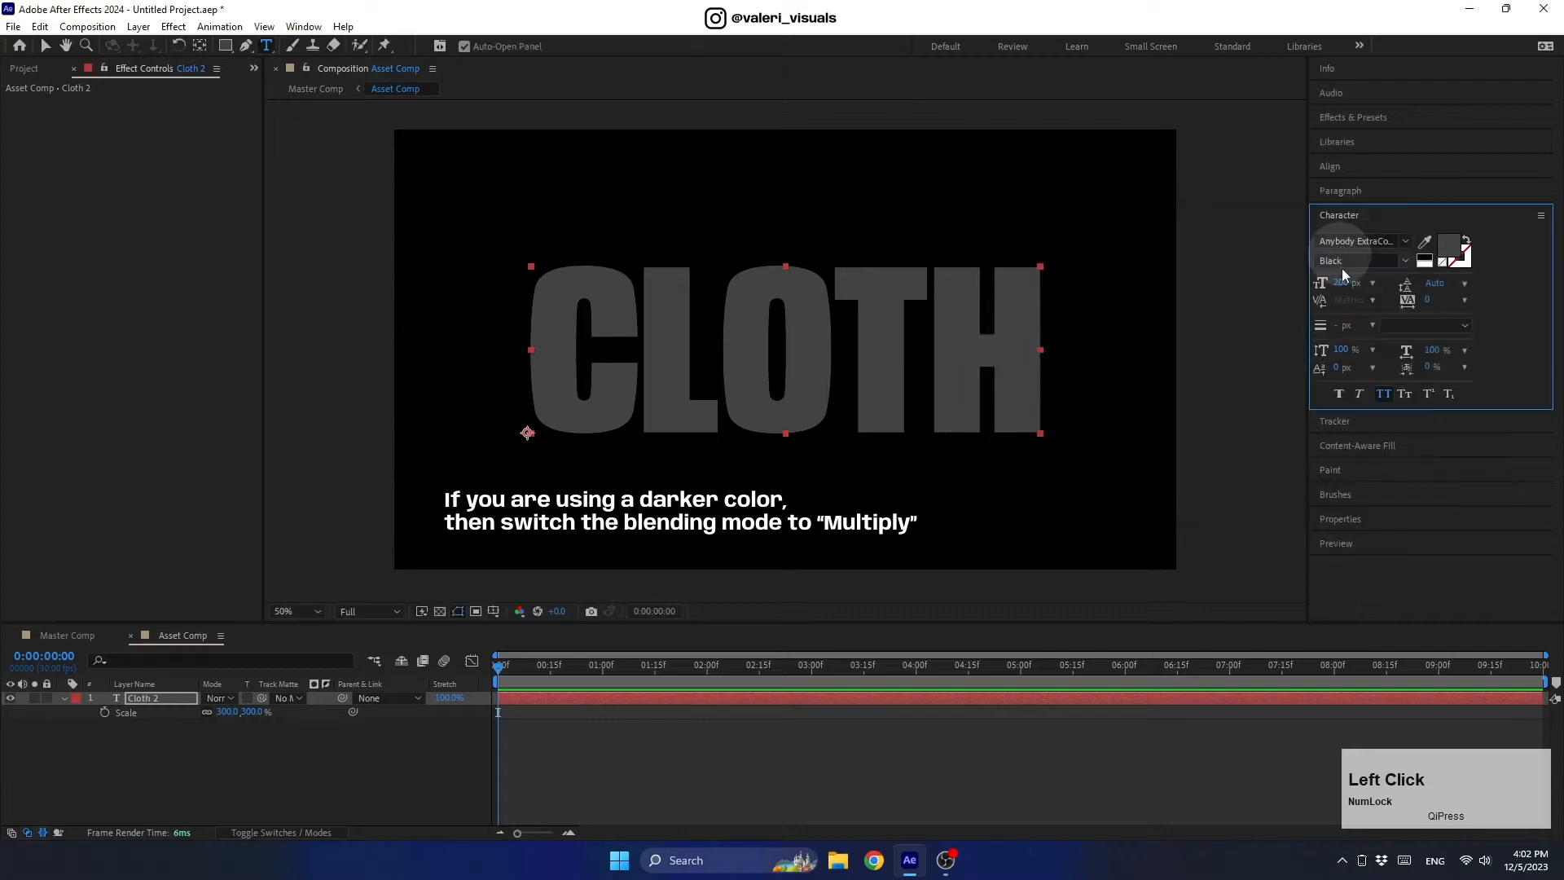
Go back to Master Comp, set the Asset Comp layer's blending mode to Multiply and inspect the weave on the letters up close.
left_click(80, 636)
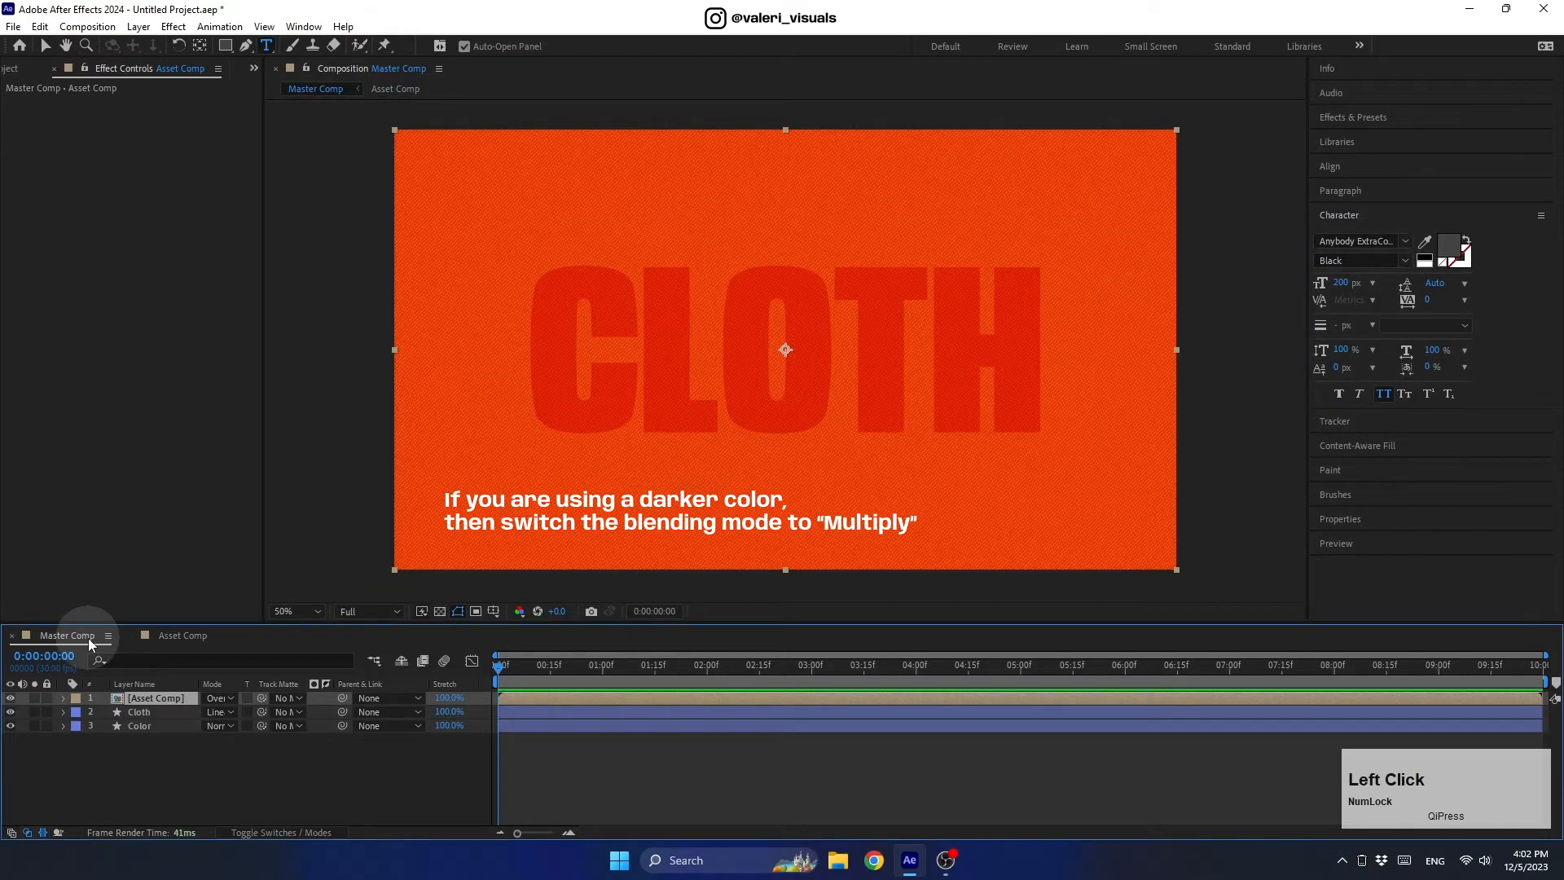
left_click(215, 699)
left_click(281, 196)
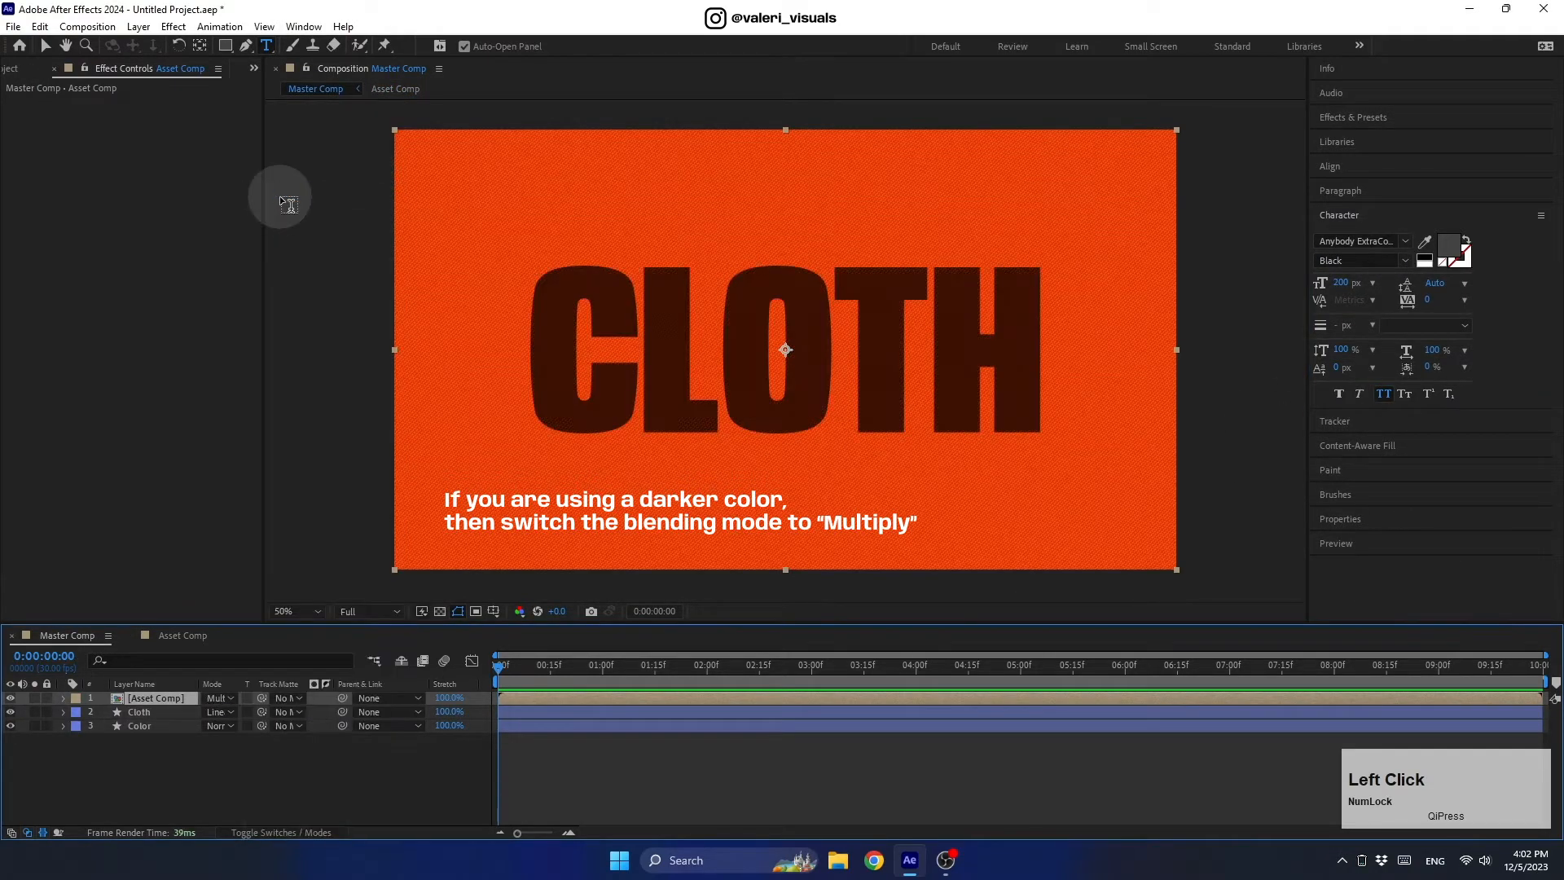
scroll(491, 445, "up", 4)
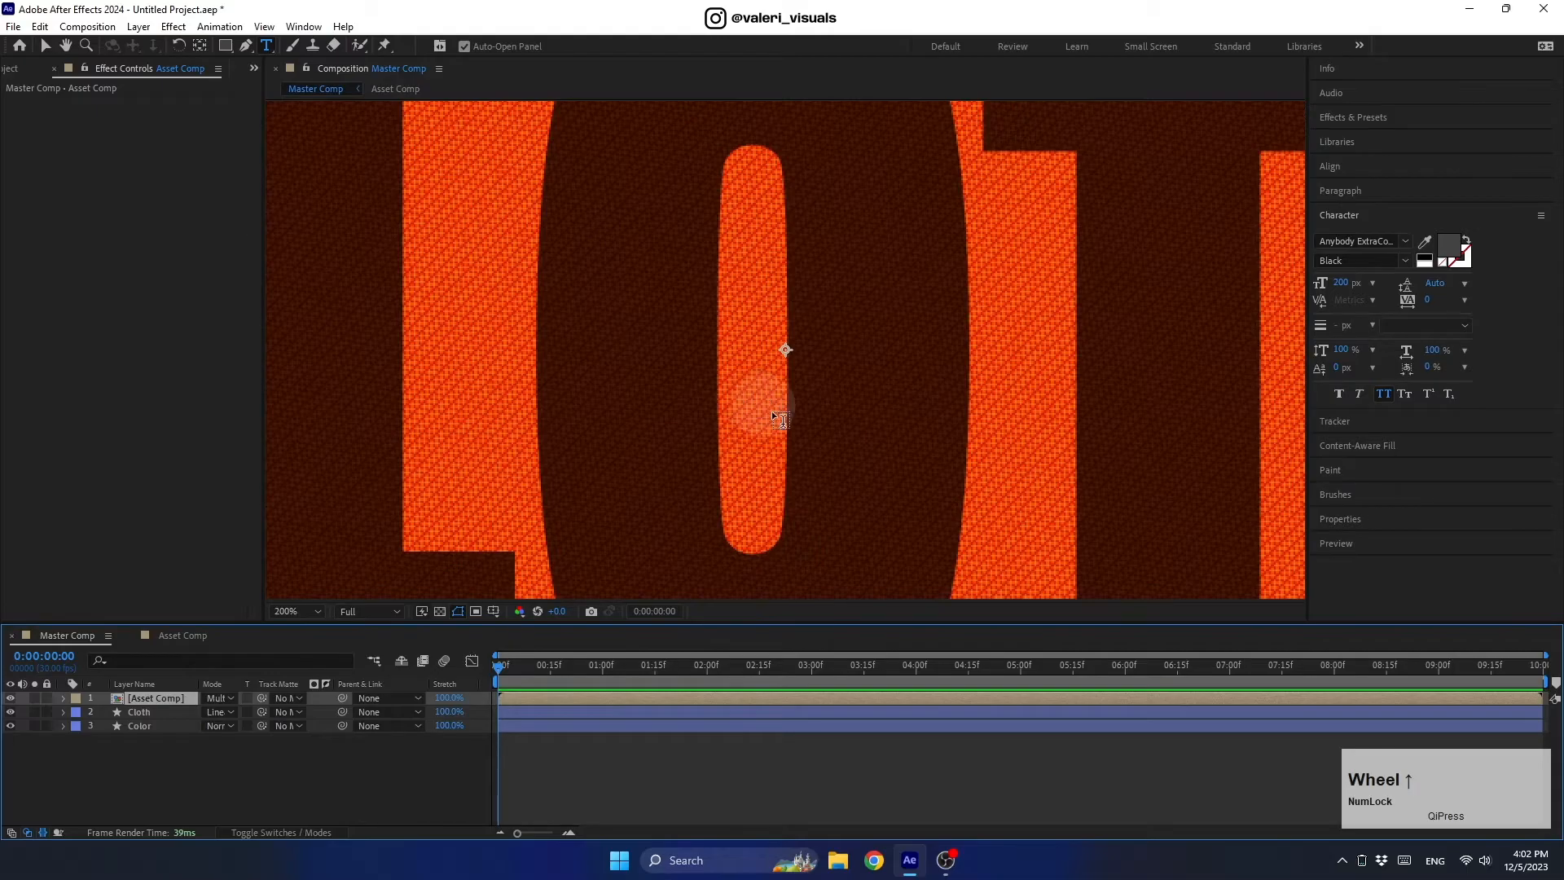
Reopen Asset Comp, set the text's fill color to white, FFFFFF, and return to Master Comp.
left_click(184, 699)
double_click(184, 699)
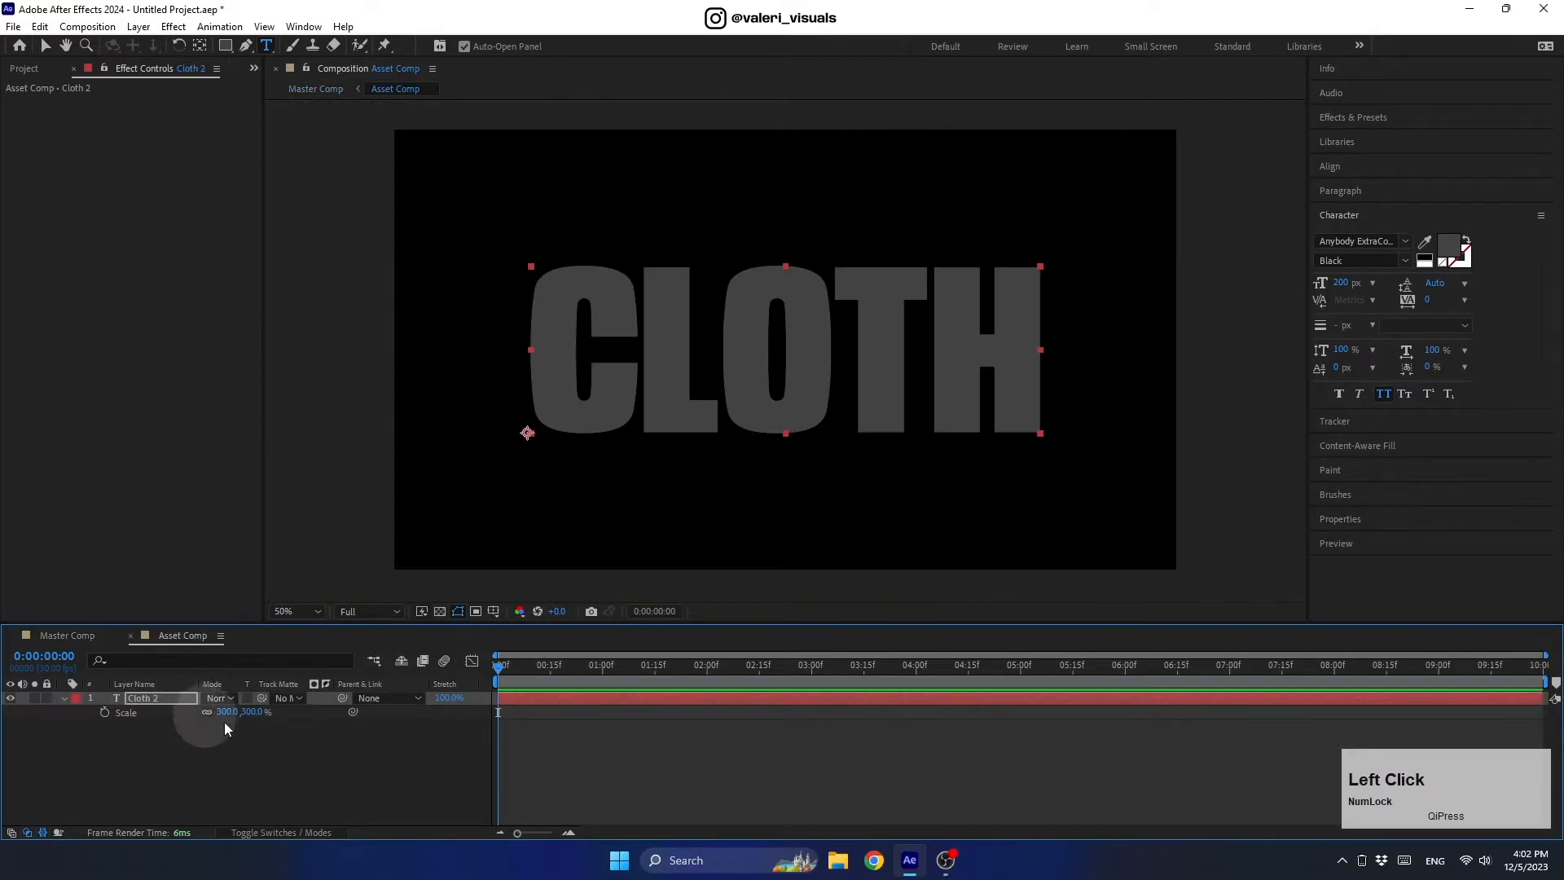
left_click(1448, 246)
left_click_drag(1024, 281, 936, 213)
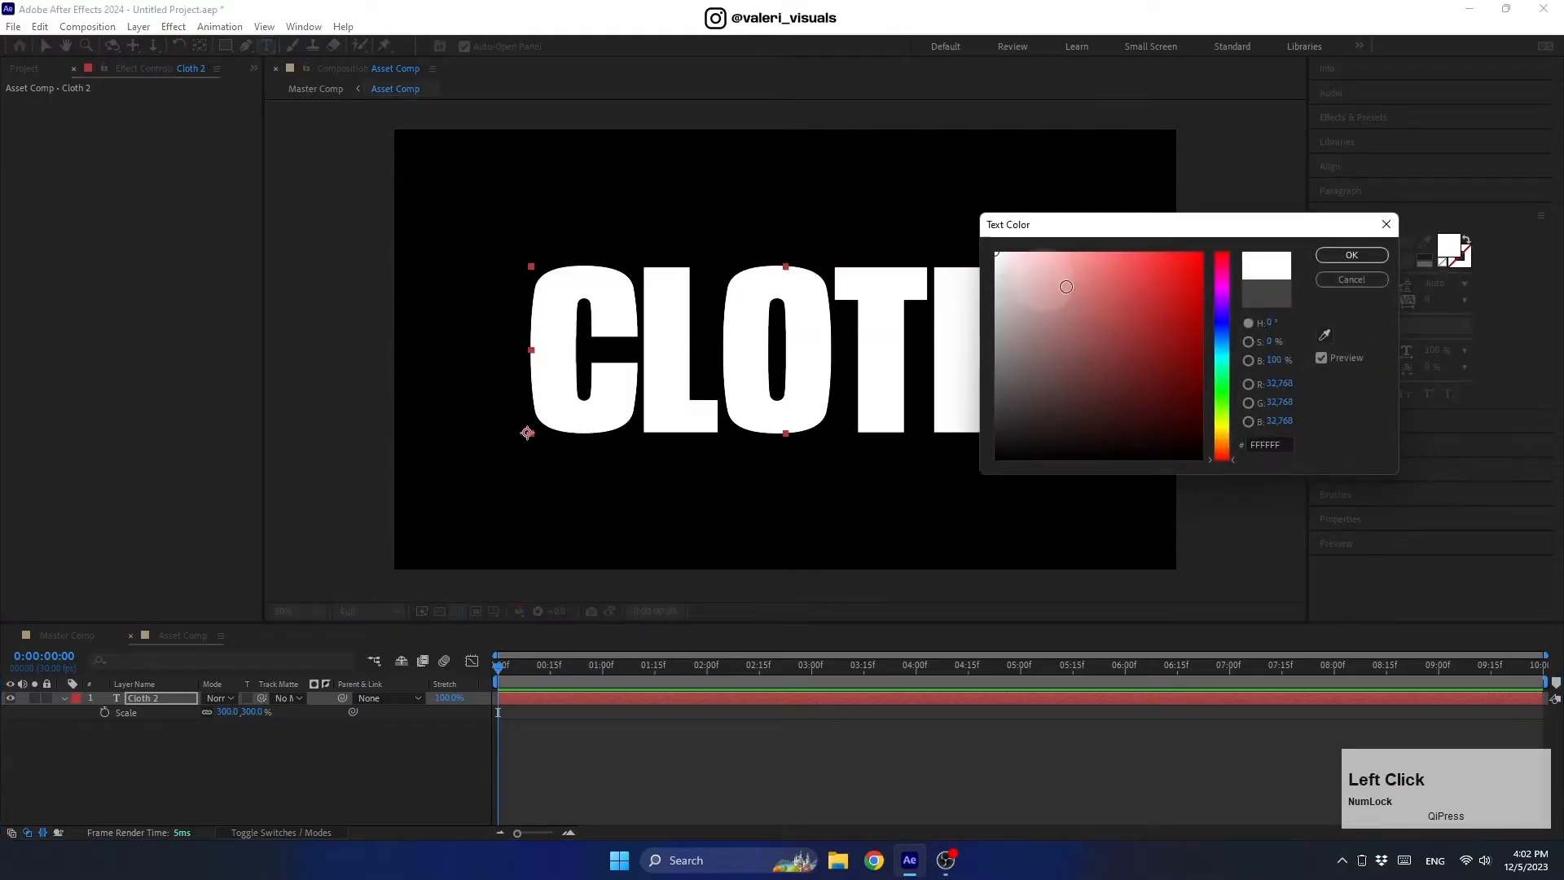
left_click(1351, 255)
left_click(67, 635)
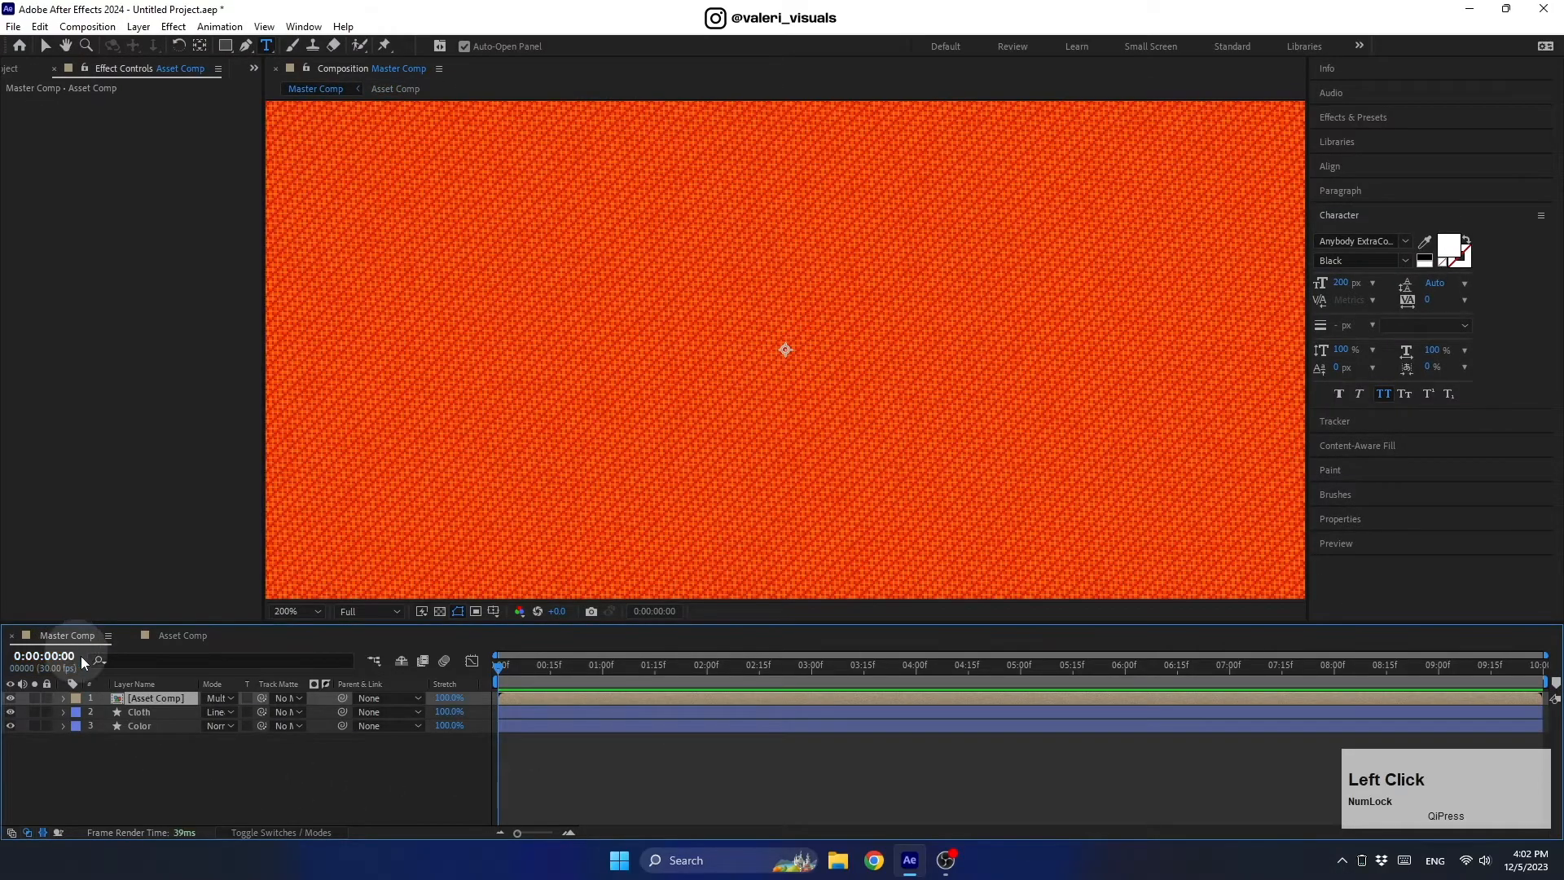
Set the Asset Comp layer's blending mode to Overlay and duplicate the layer.
left_click(217, 698)
left_click(295, 421)
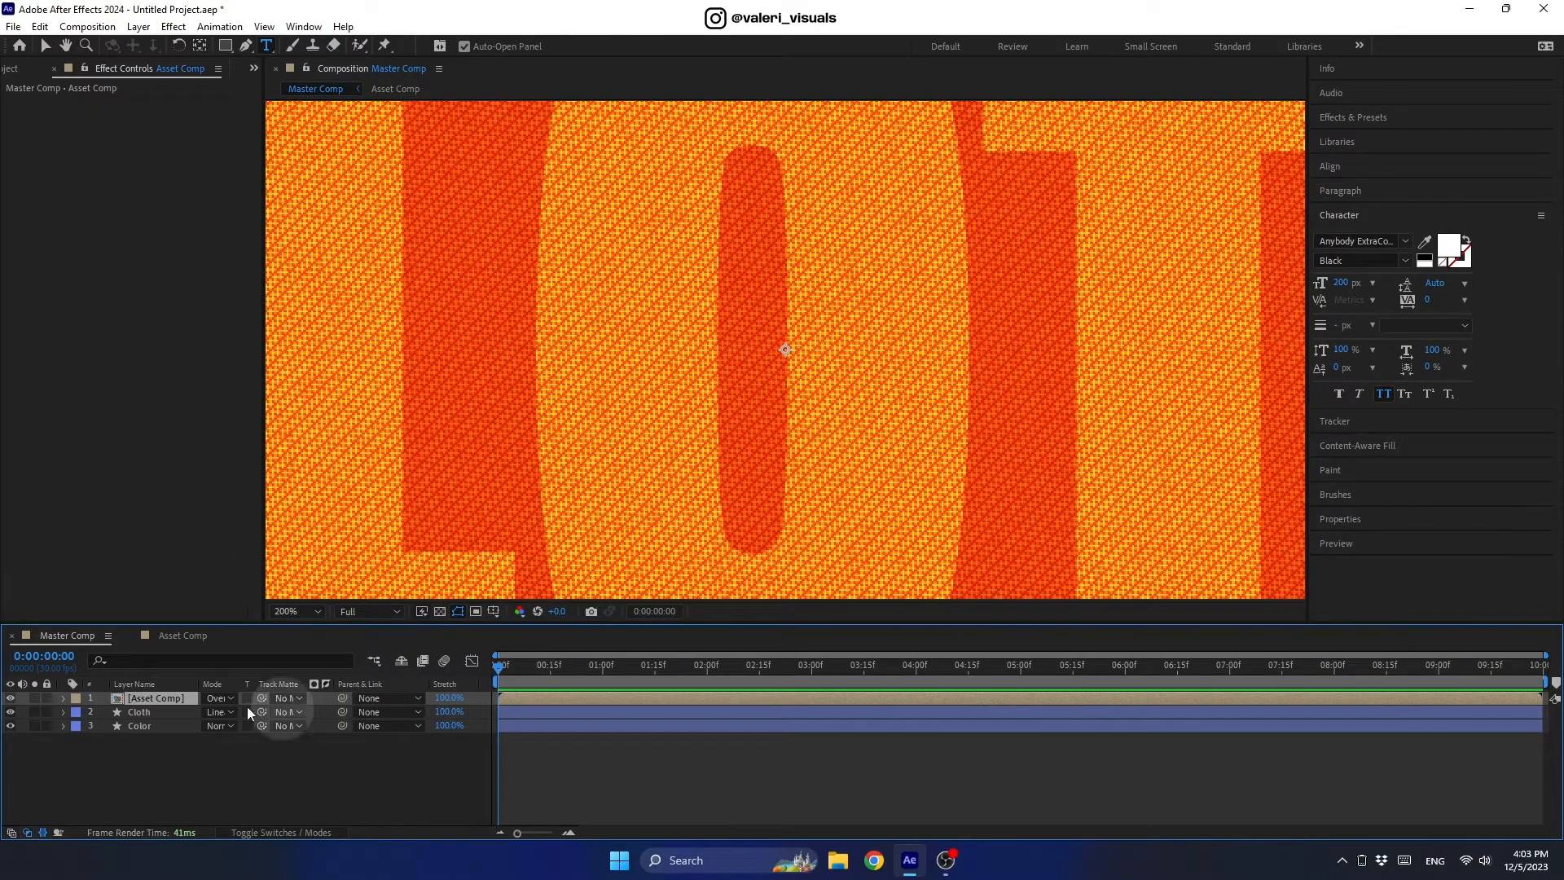
left_click(171, 699)
key("ctrl+d")
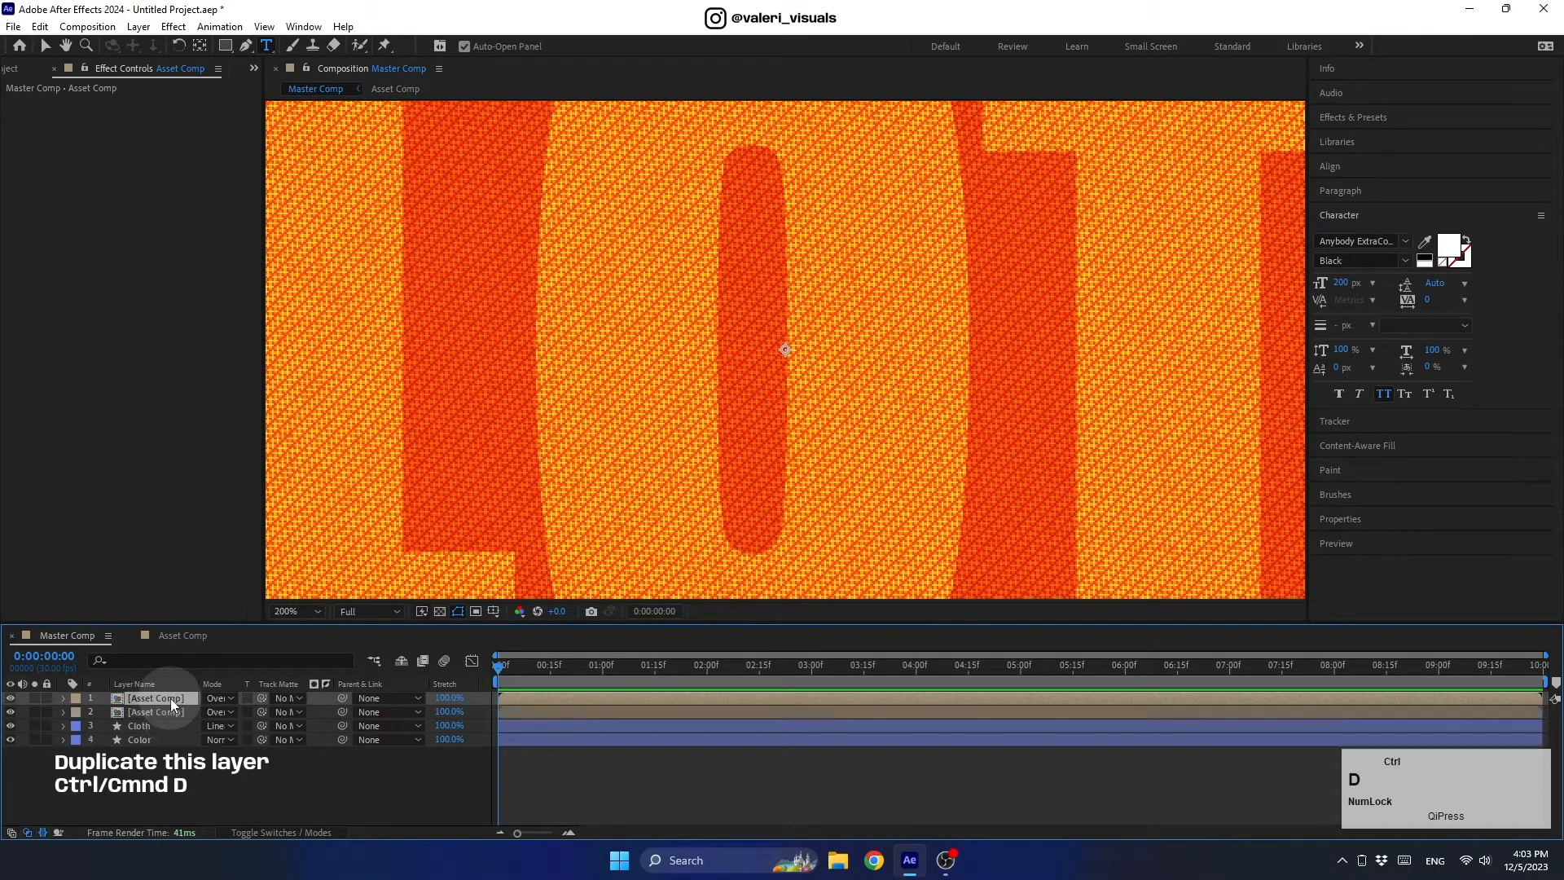
Set the upper Asset Comp copy's blending mode to Normal and its opacity to 50%.
left_click(218, 698)
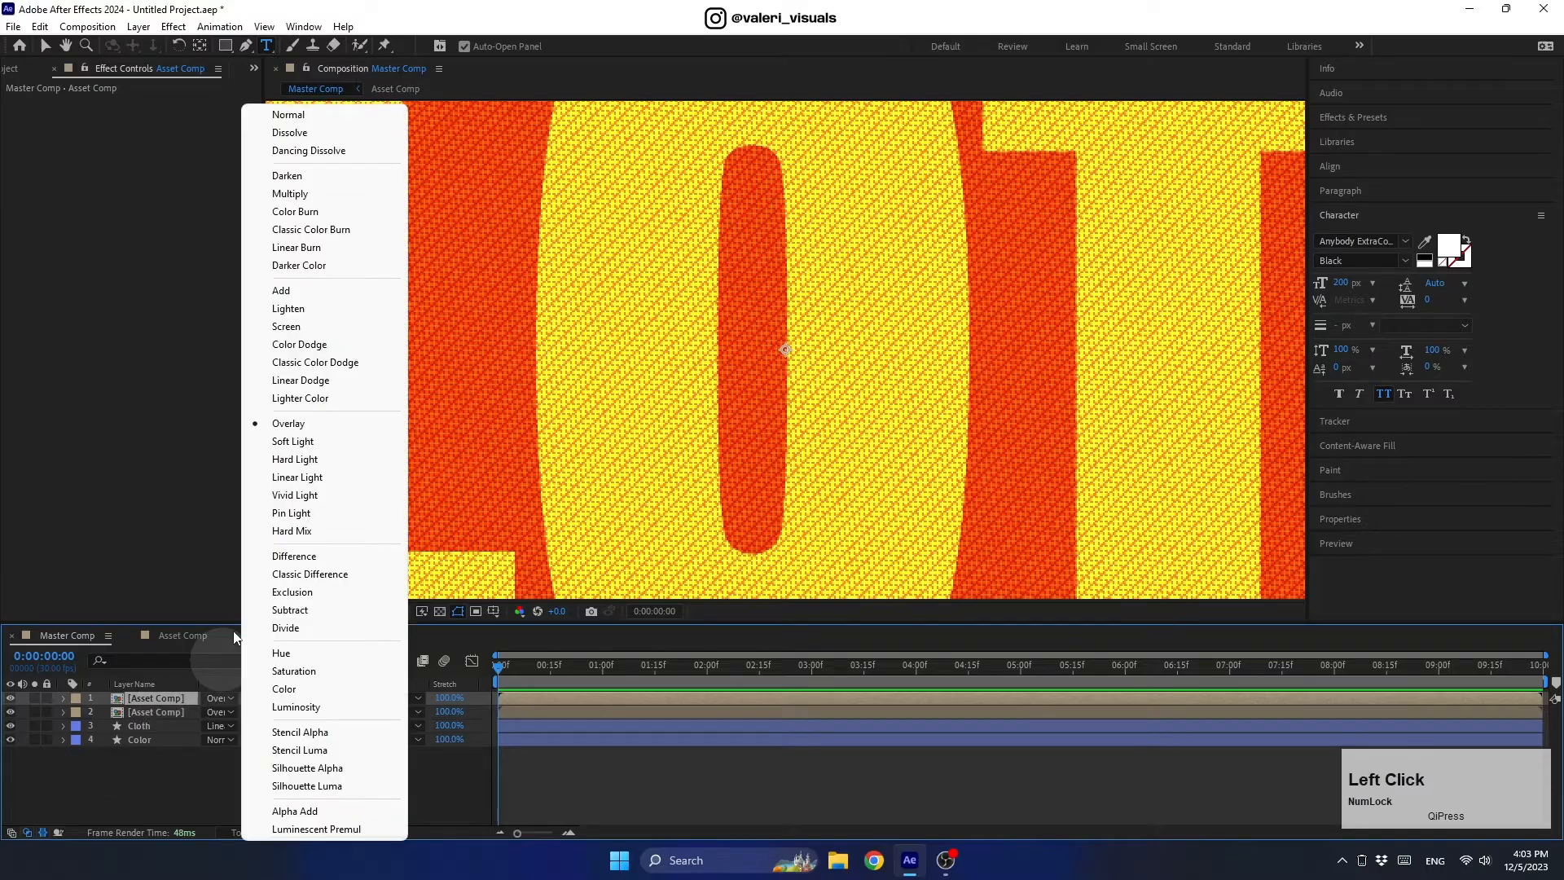
left_click(288, 115)
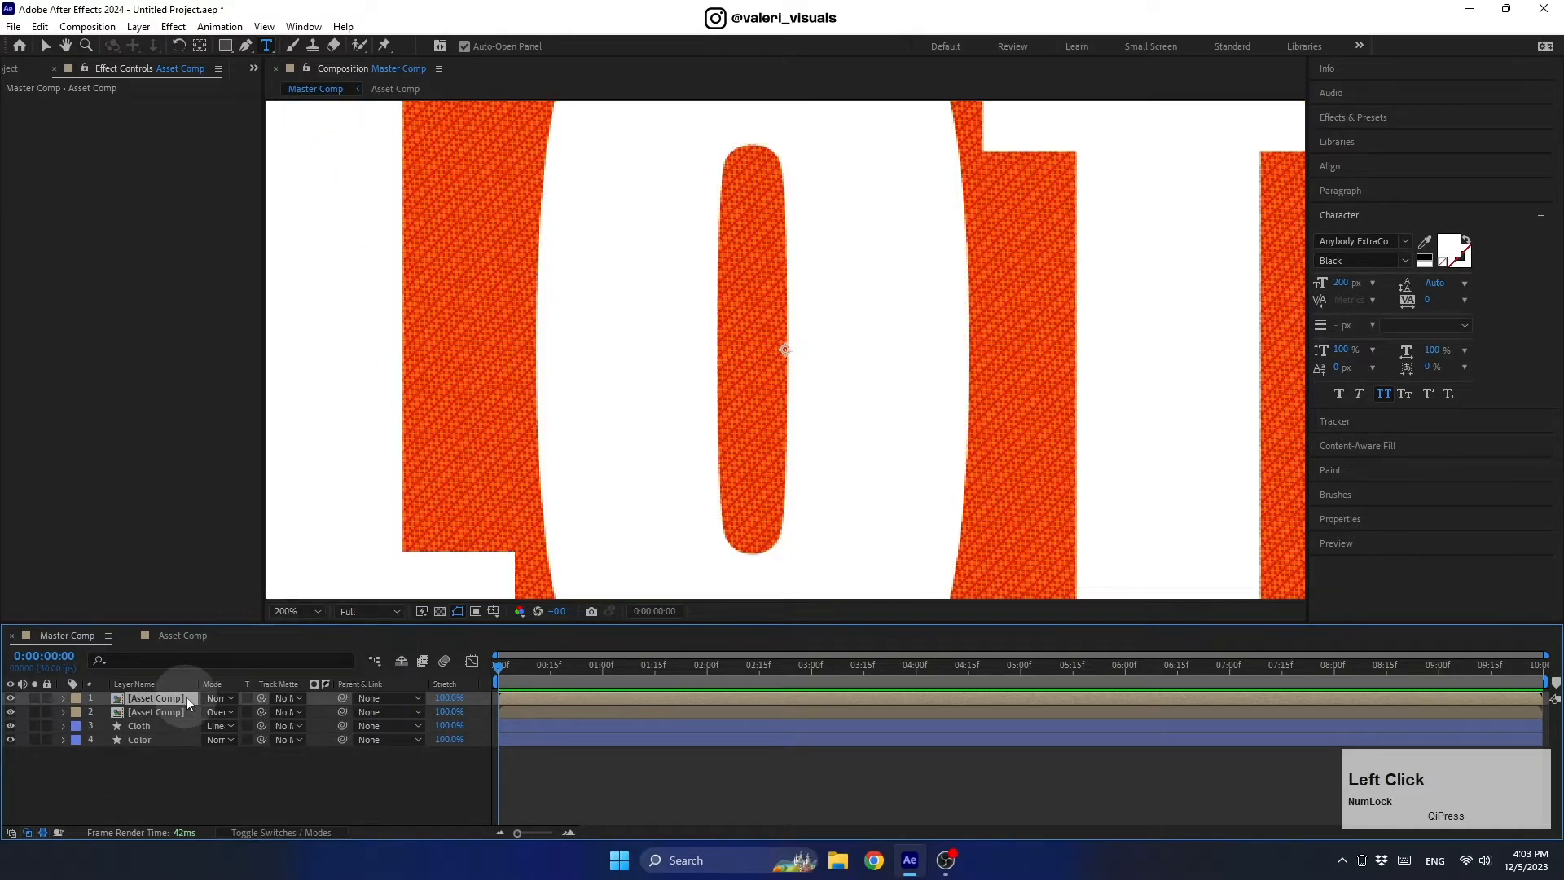
key("t")
left_click(215, 712)
key("Return")
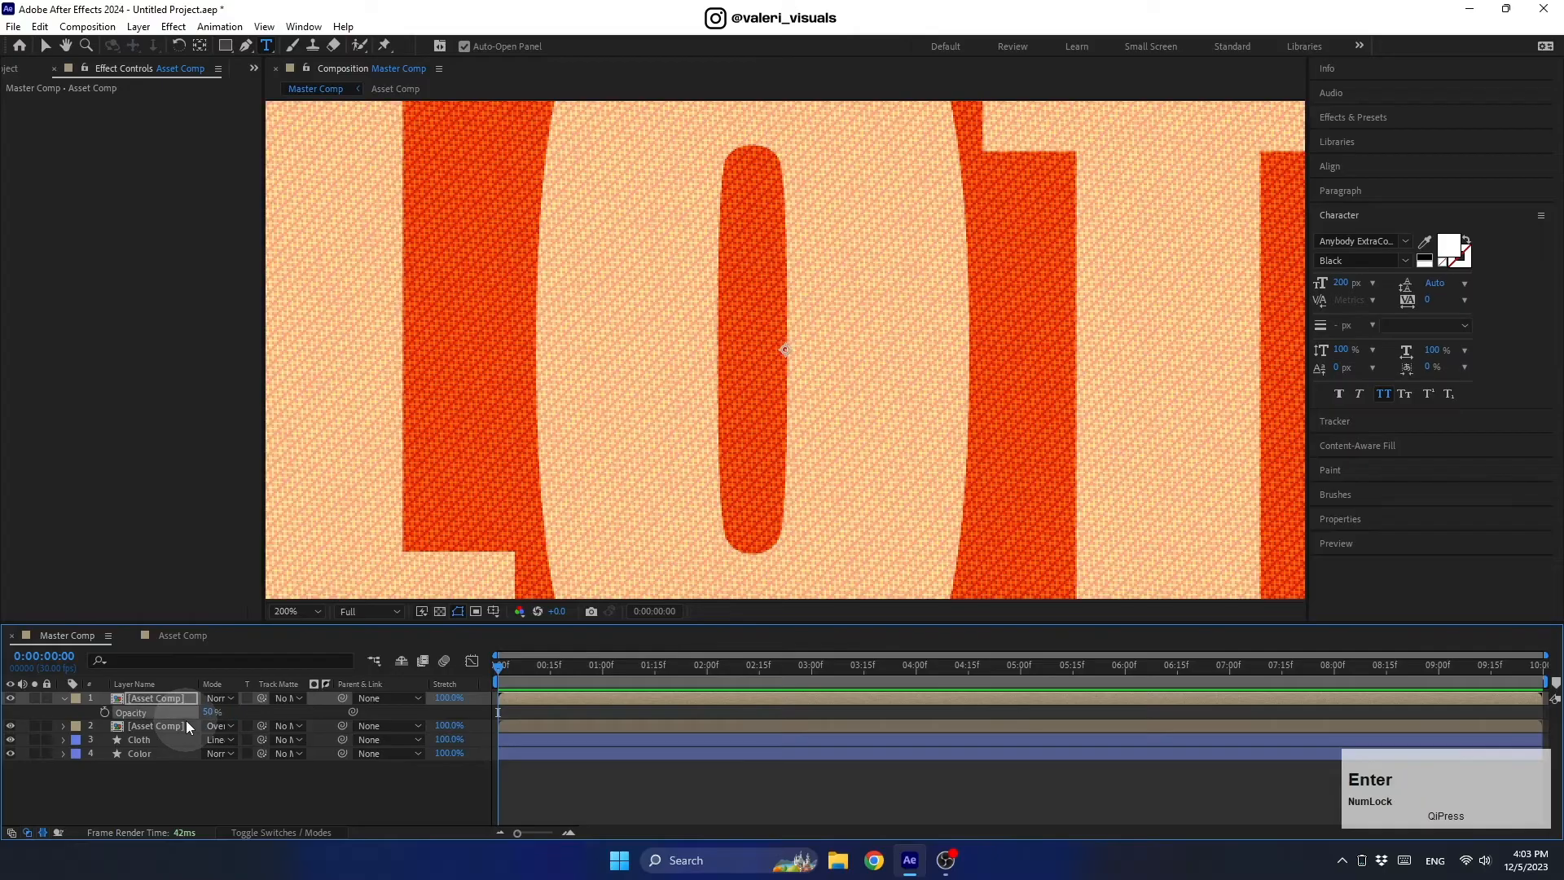
left_click(61, 697)
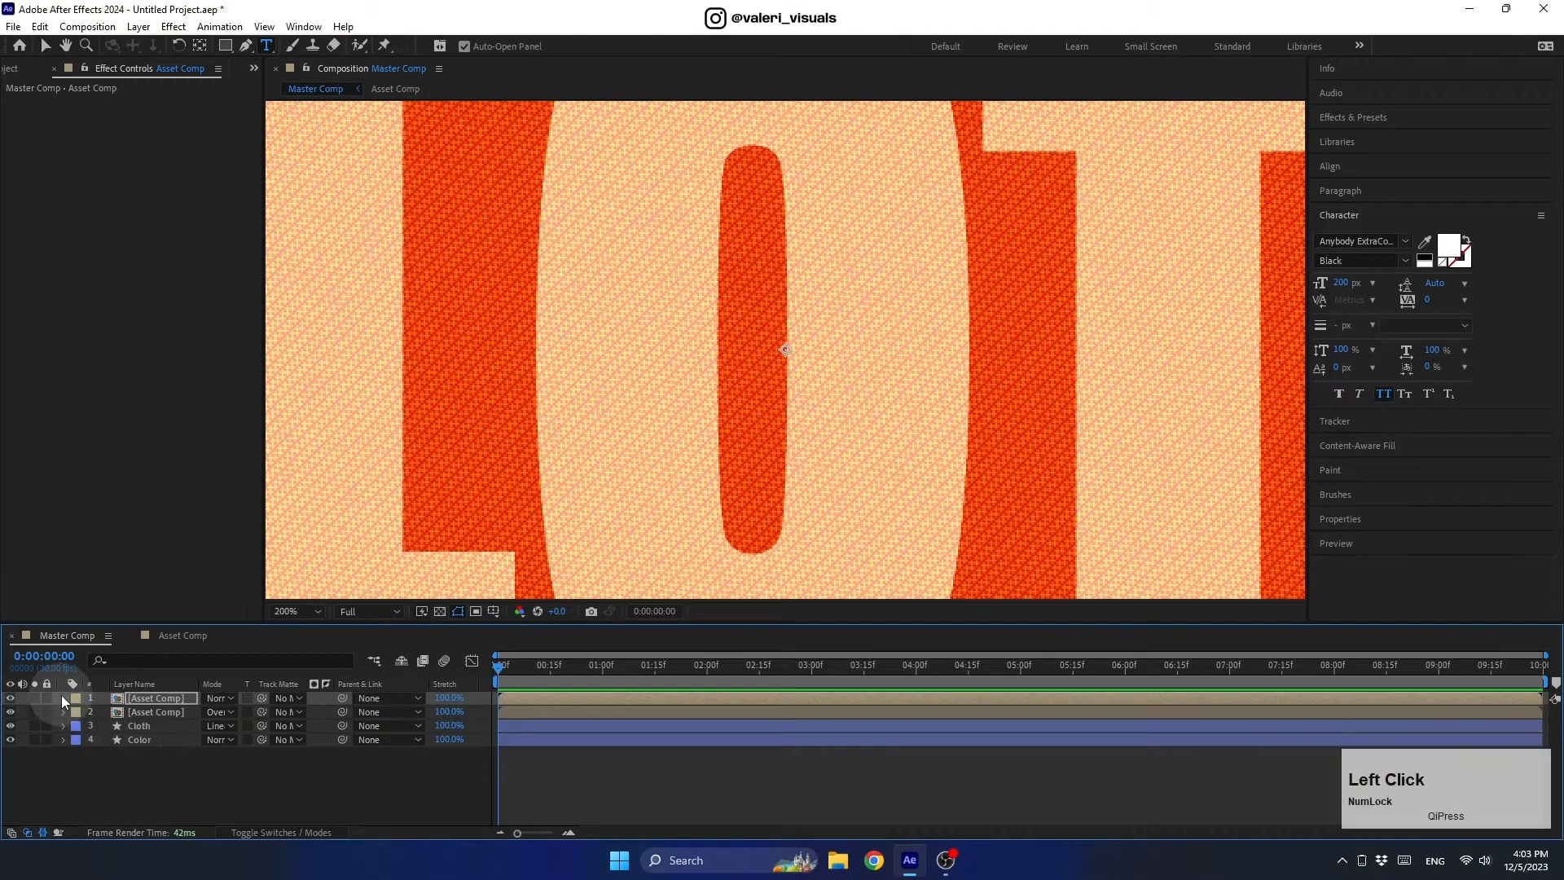
Pre-compose all four layers of Master Comp into a new composition named "MAin Scene".
left_click(292, 611)
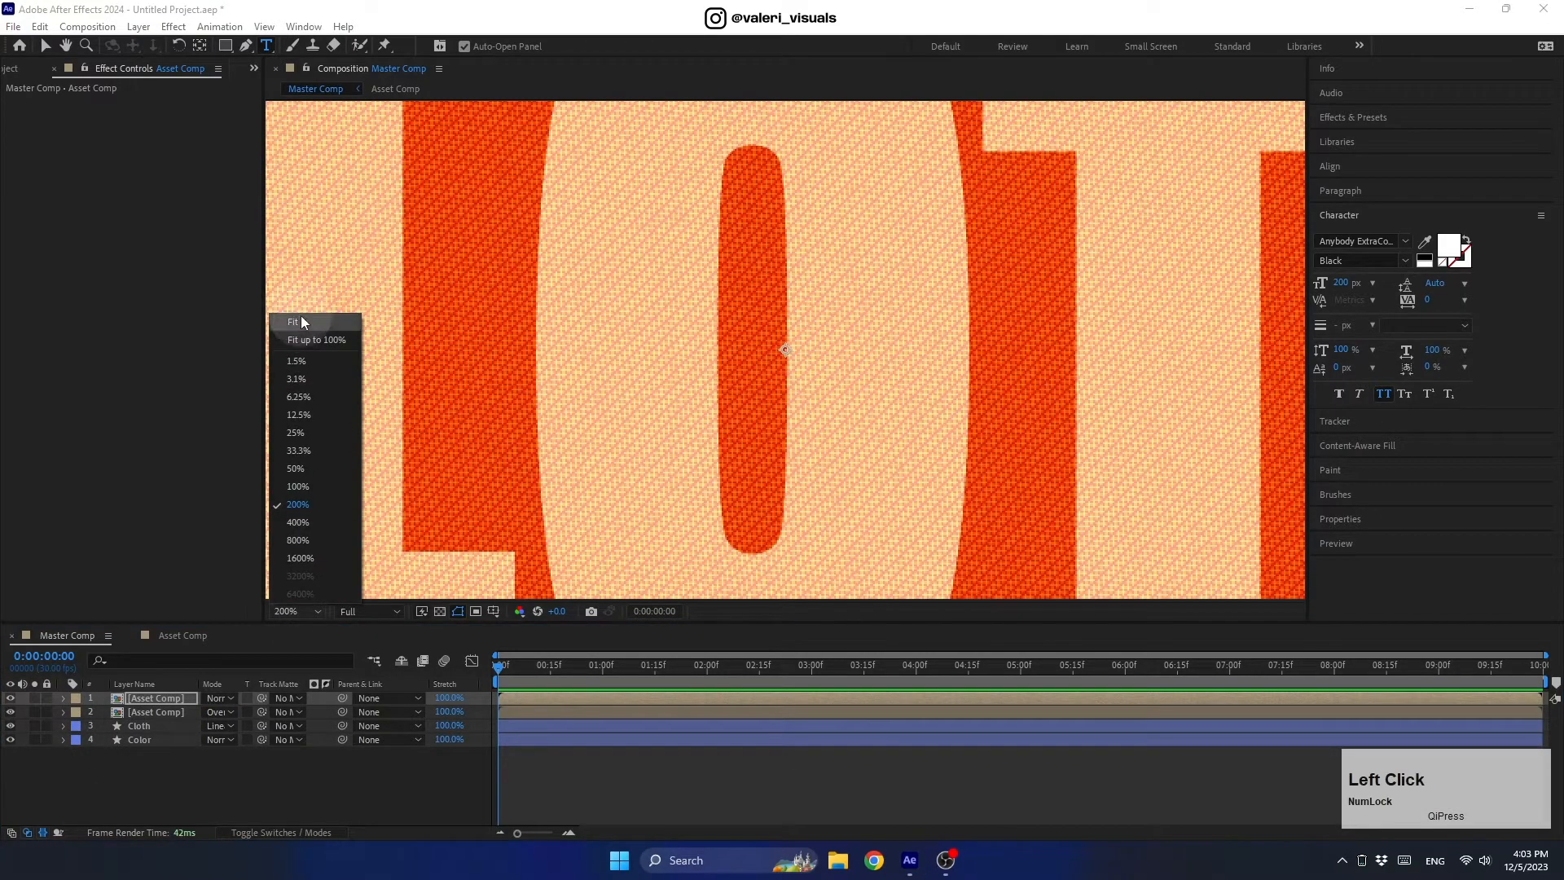
left_click(295, 321)
left_click_drag(286, 812, 119, 693)
right_click(173, 737)
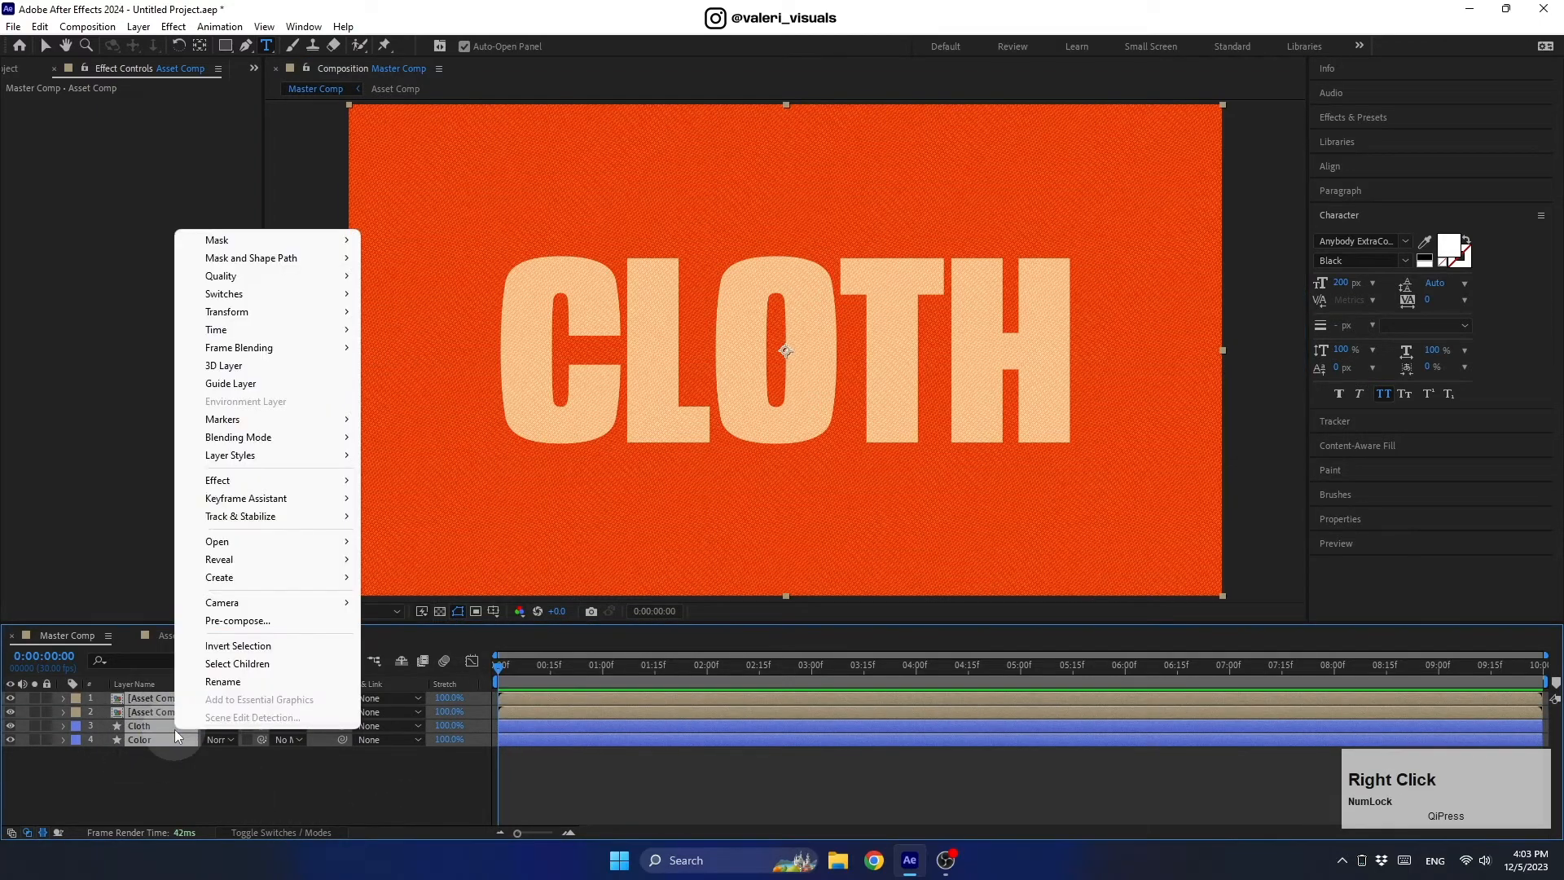
left_click(237, 627)
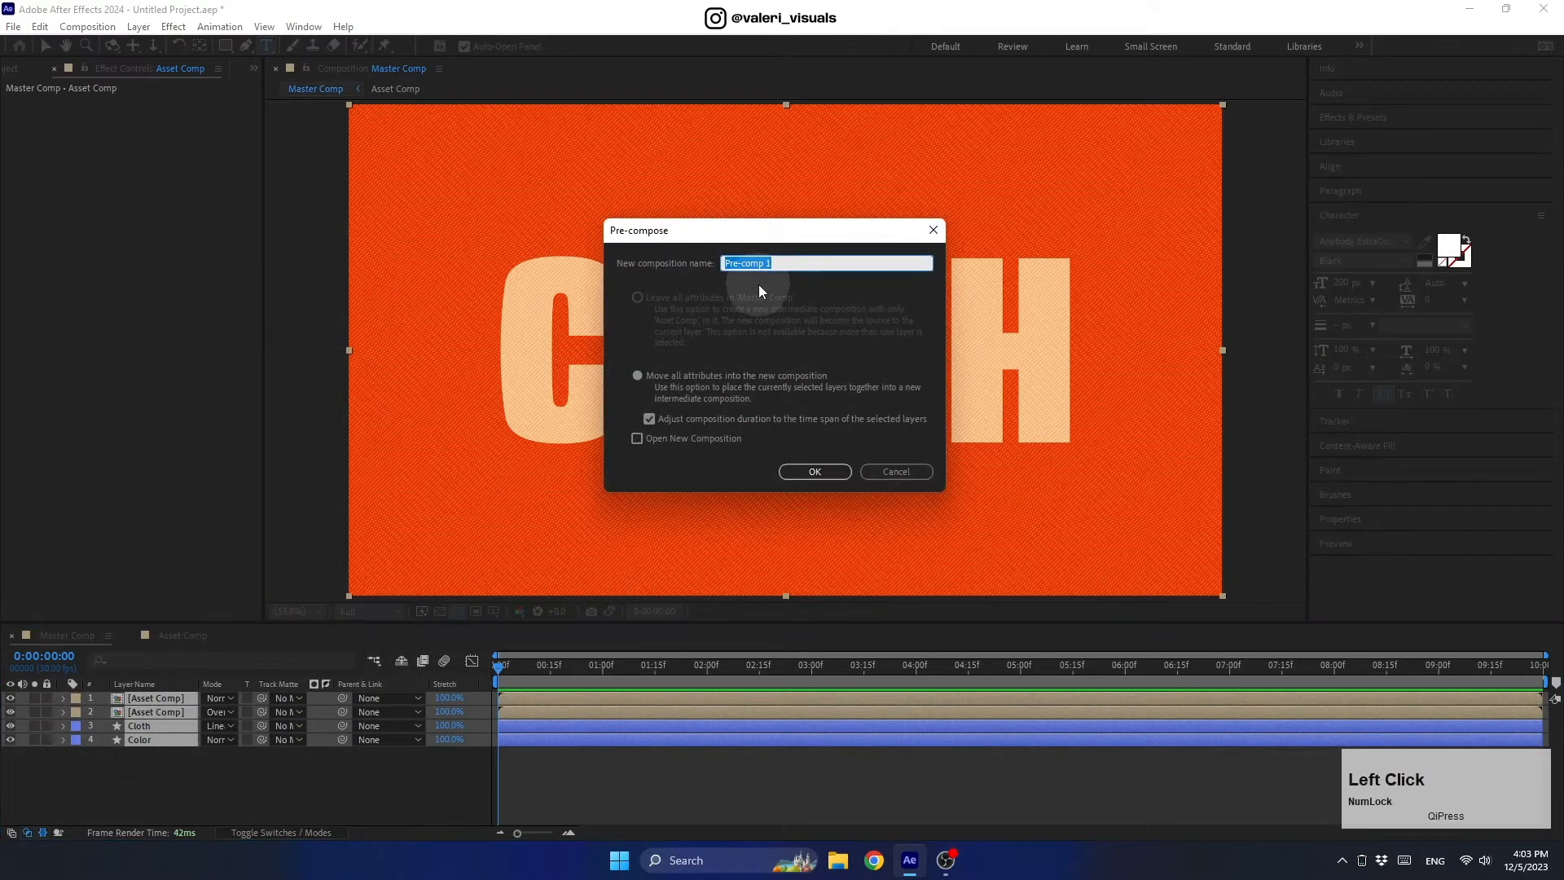
type("MAin Scene")
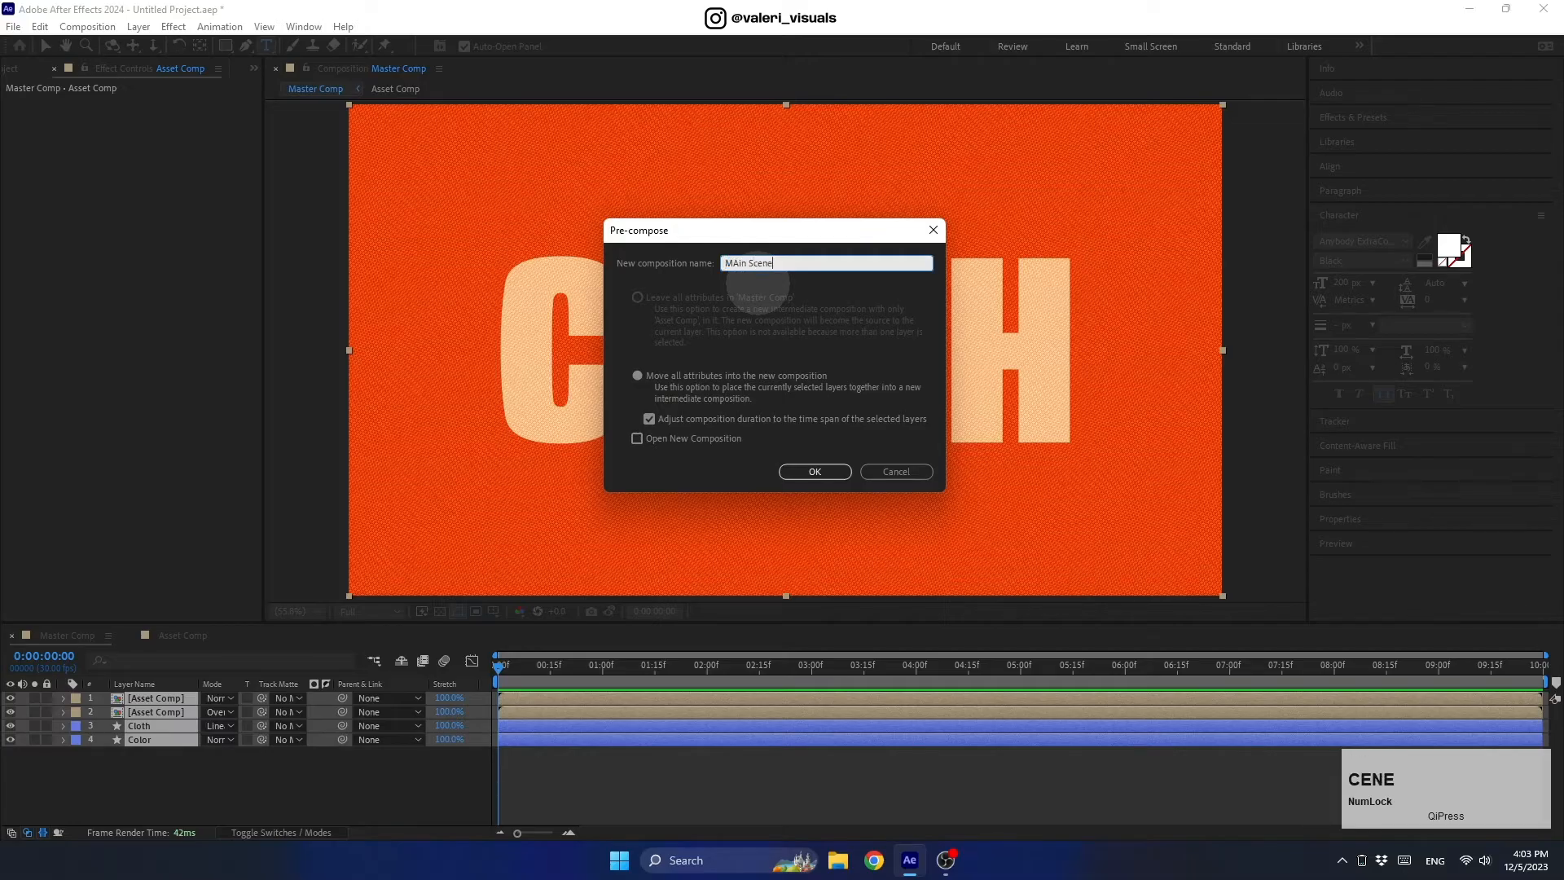
left_click(811, 472)
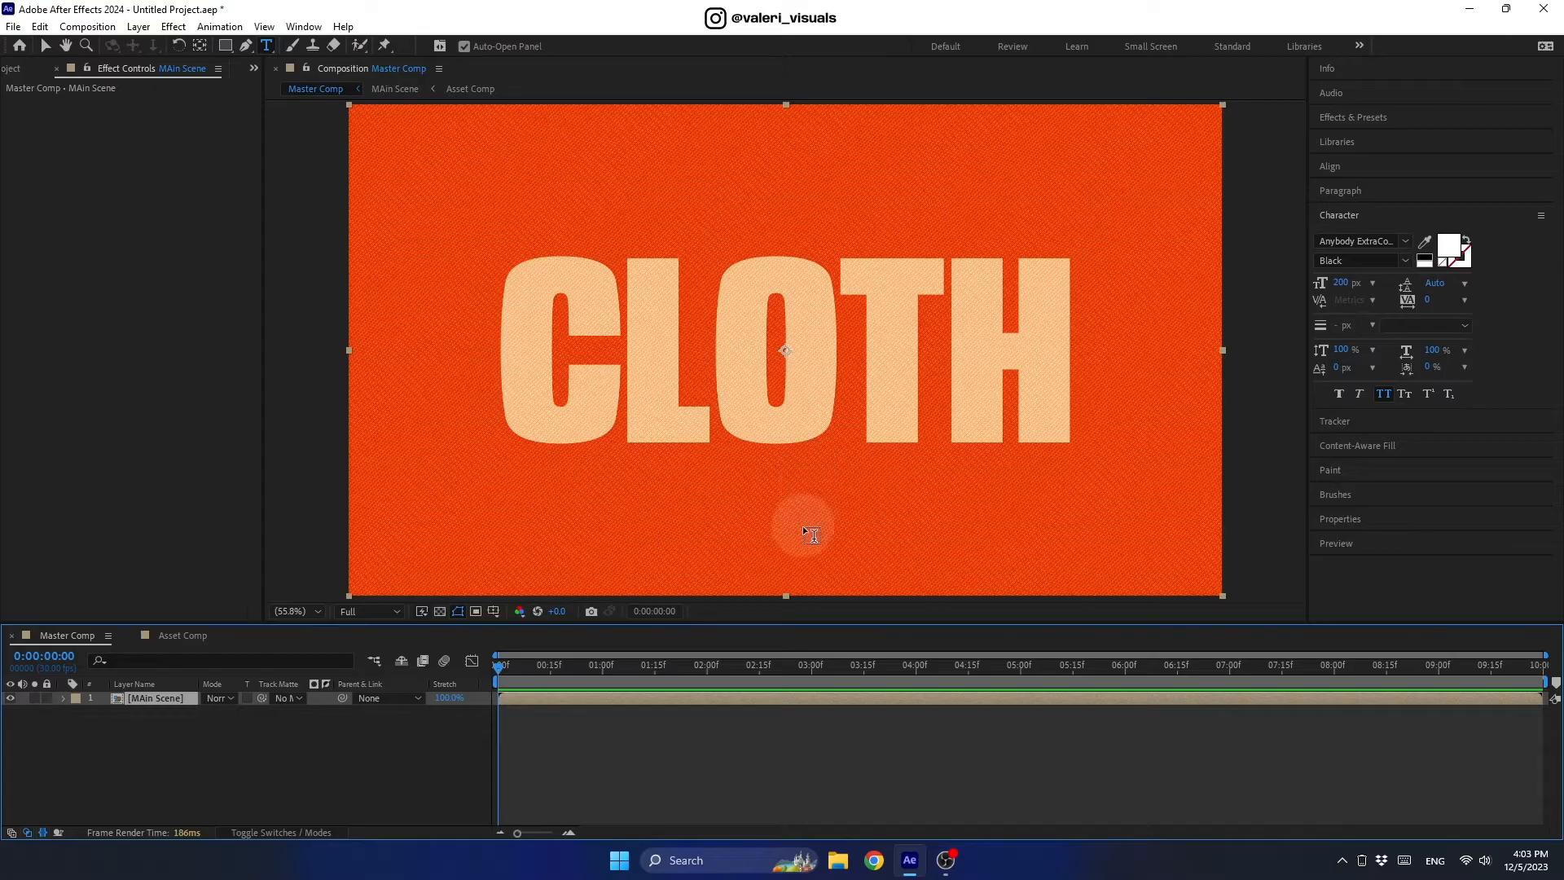
With no layer selected, create a full-frame rectangle shape layer with a black fill.
left_click(238, 779)
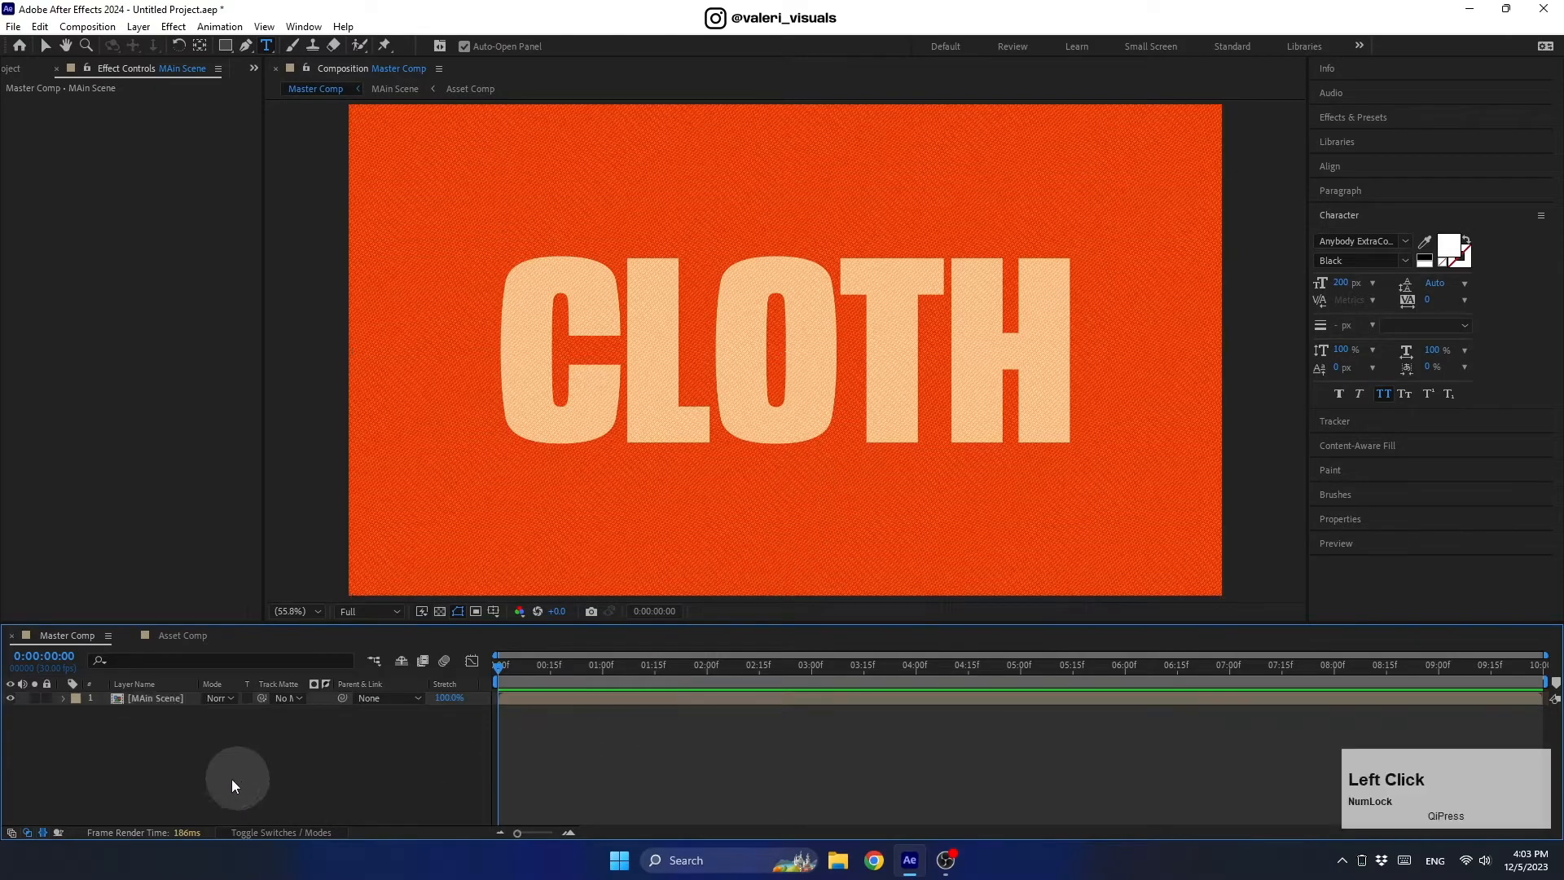
left_click(225, 47)
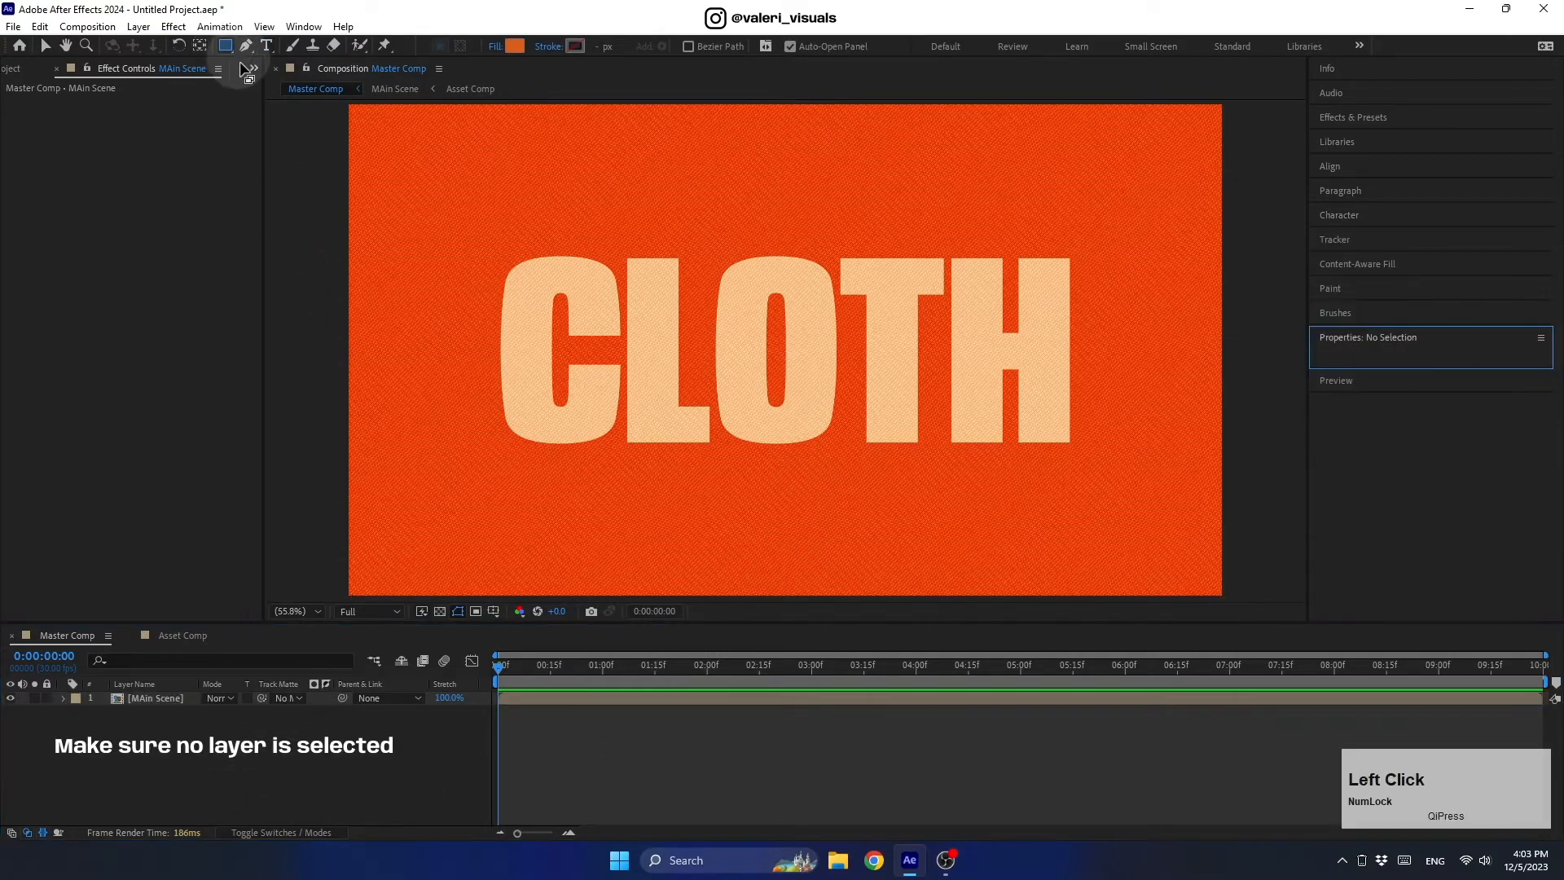
left_click(515, 46)
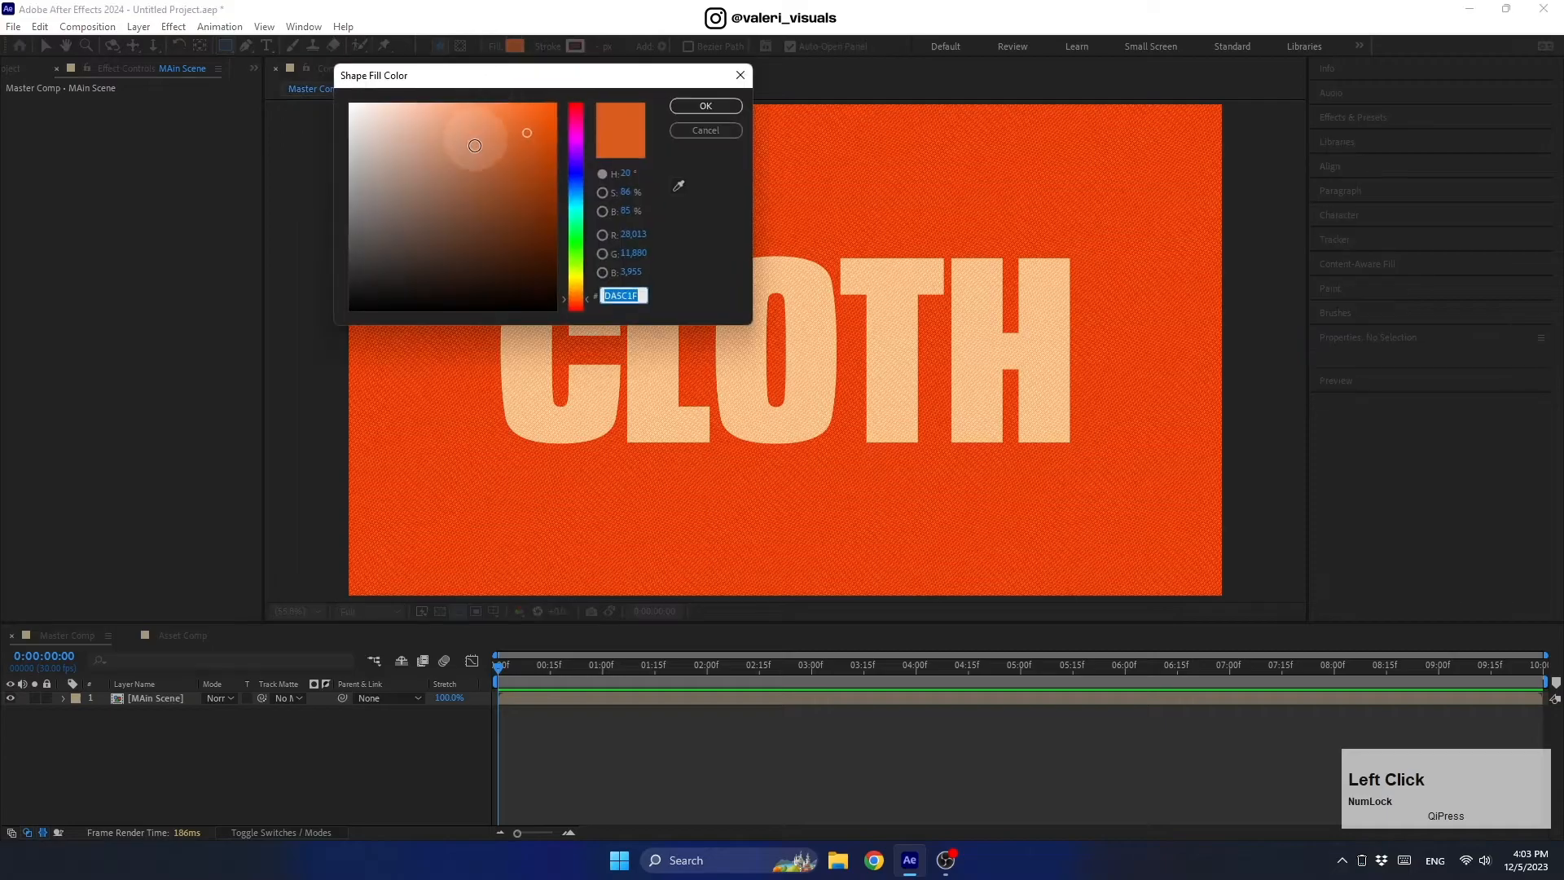
left_click_drag(475, 139, 301, 382)
left_click(704, 106)
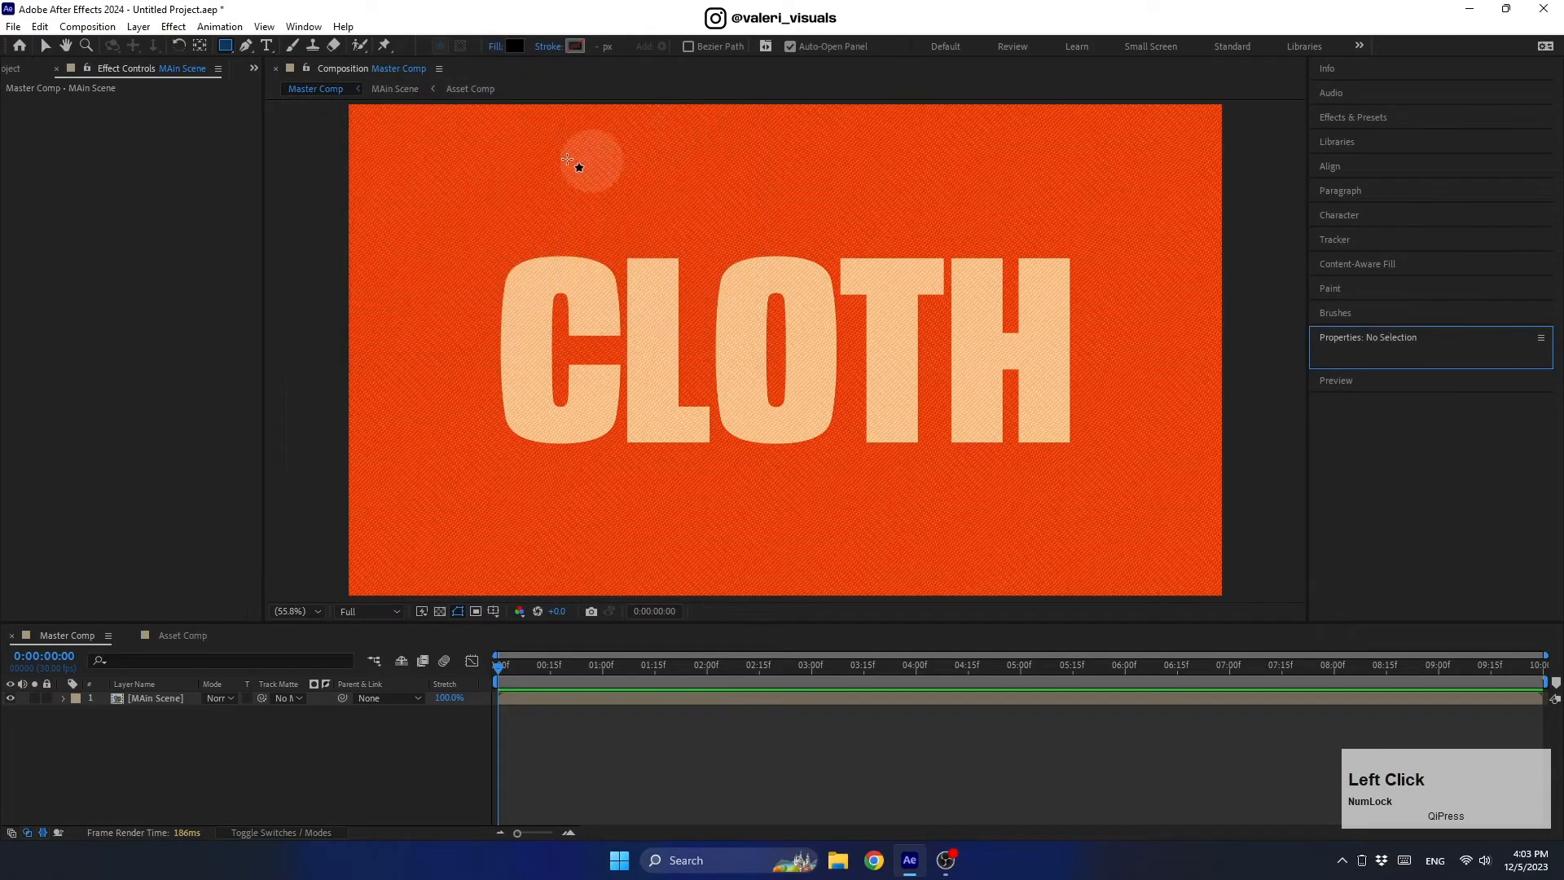
double_click(227, 44)
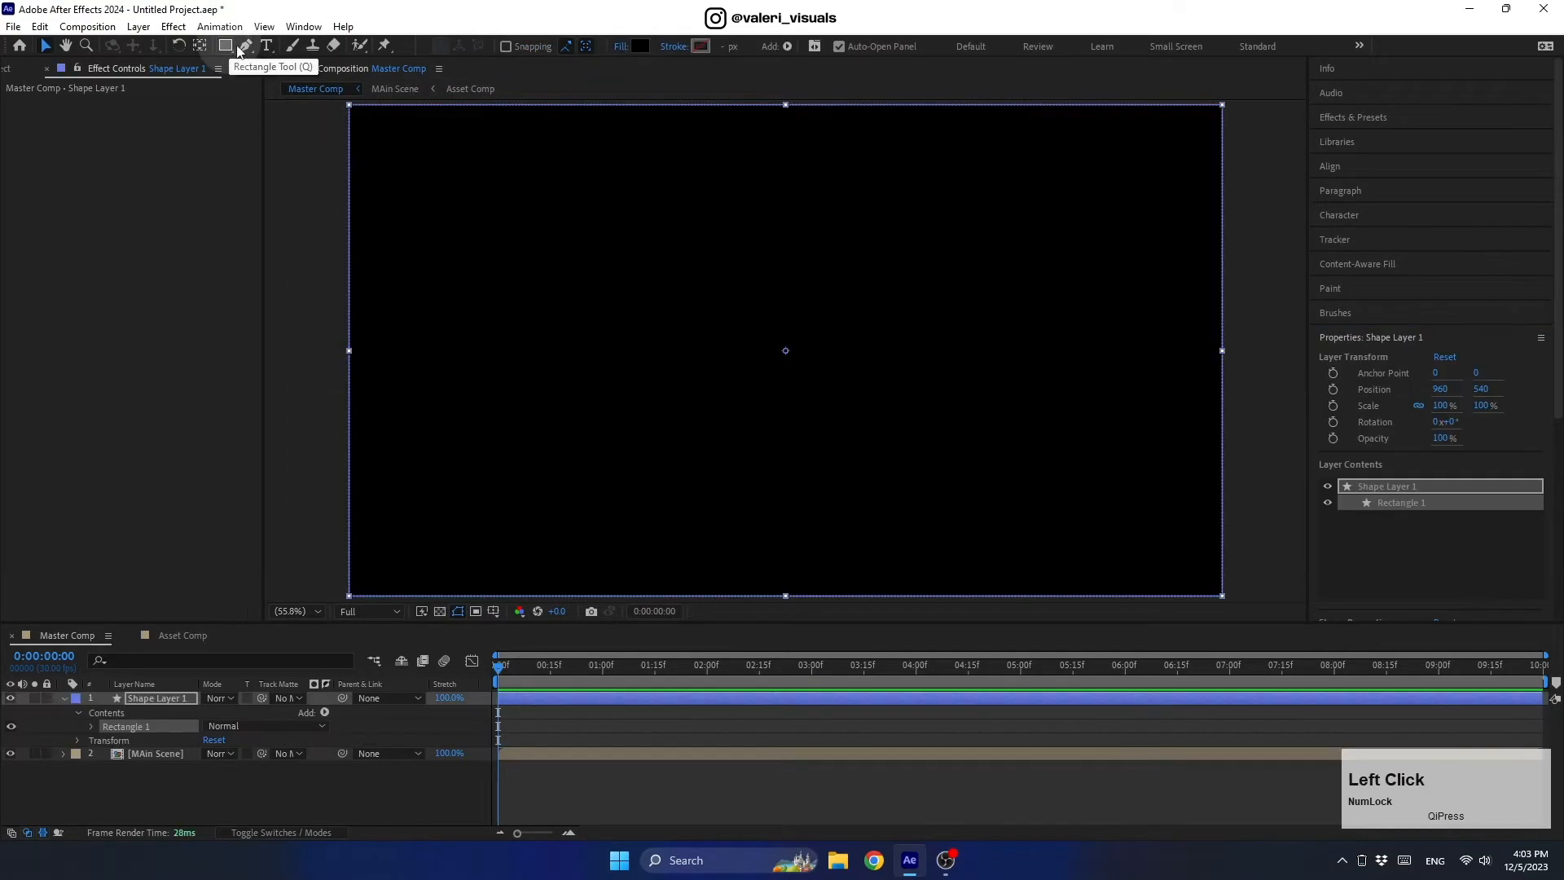
Pre-compose the black rectangle shape layer as "Wave Comp".
right_click(160, 696)
left_click(212, 584)
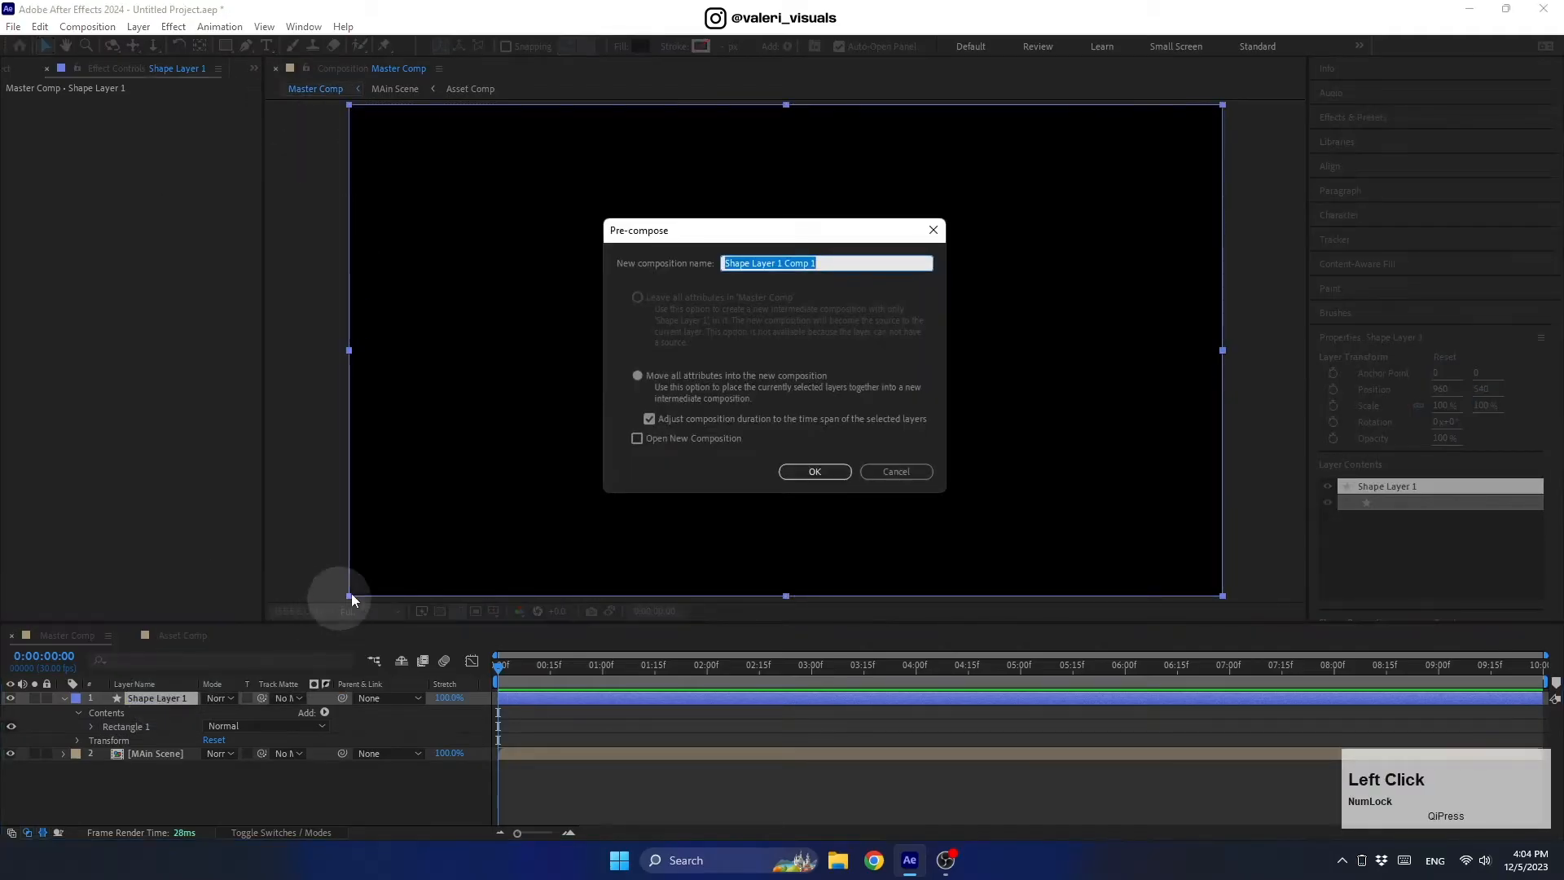
type("Wave Comp")
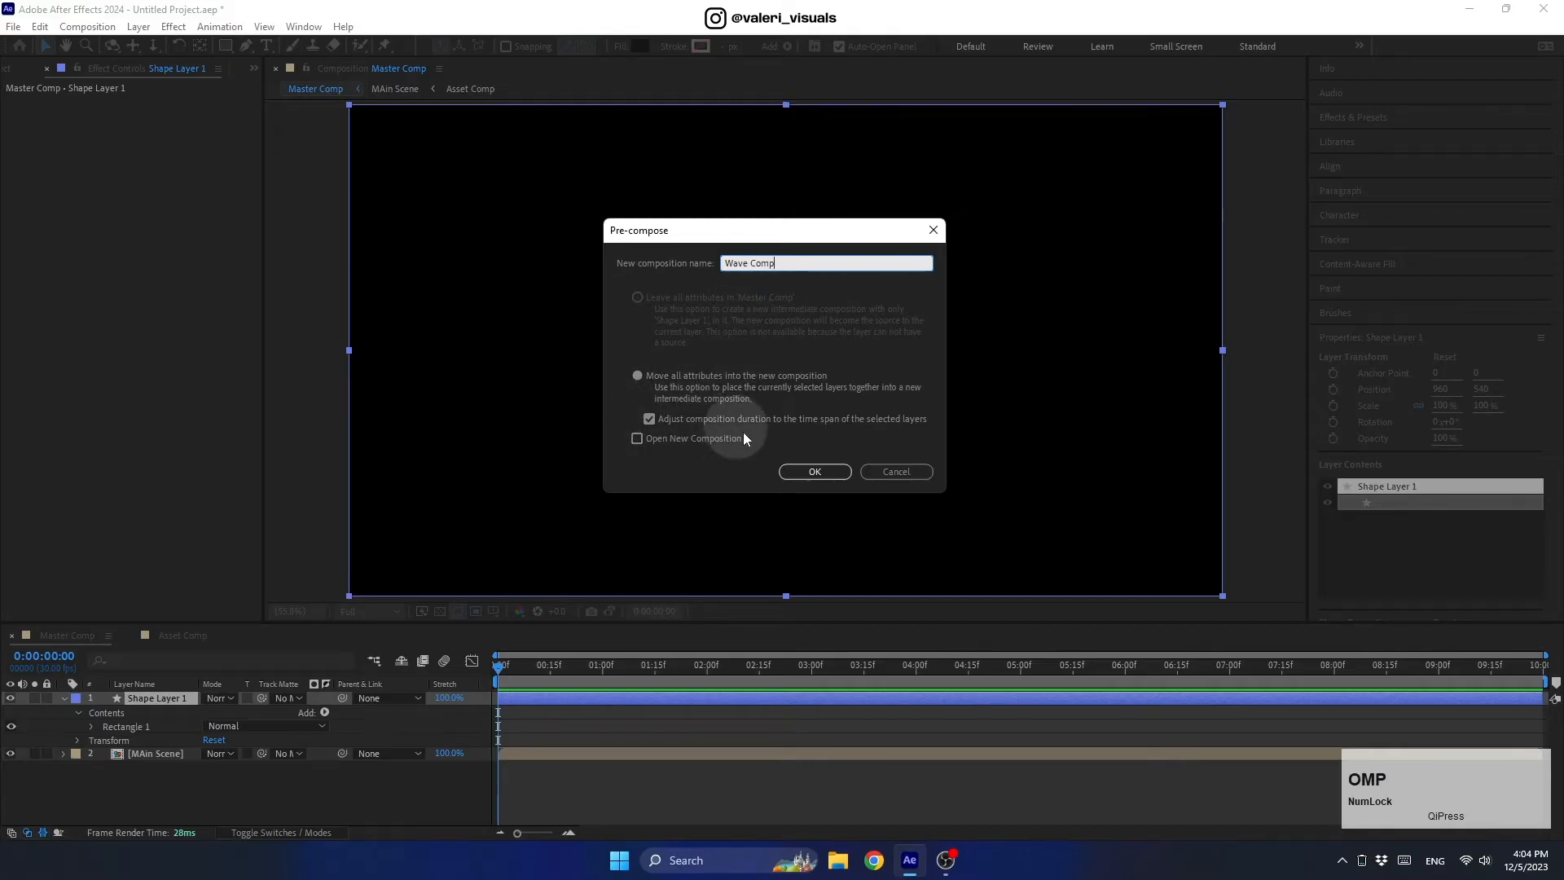
left_click(813, 471)
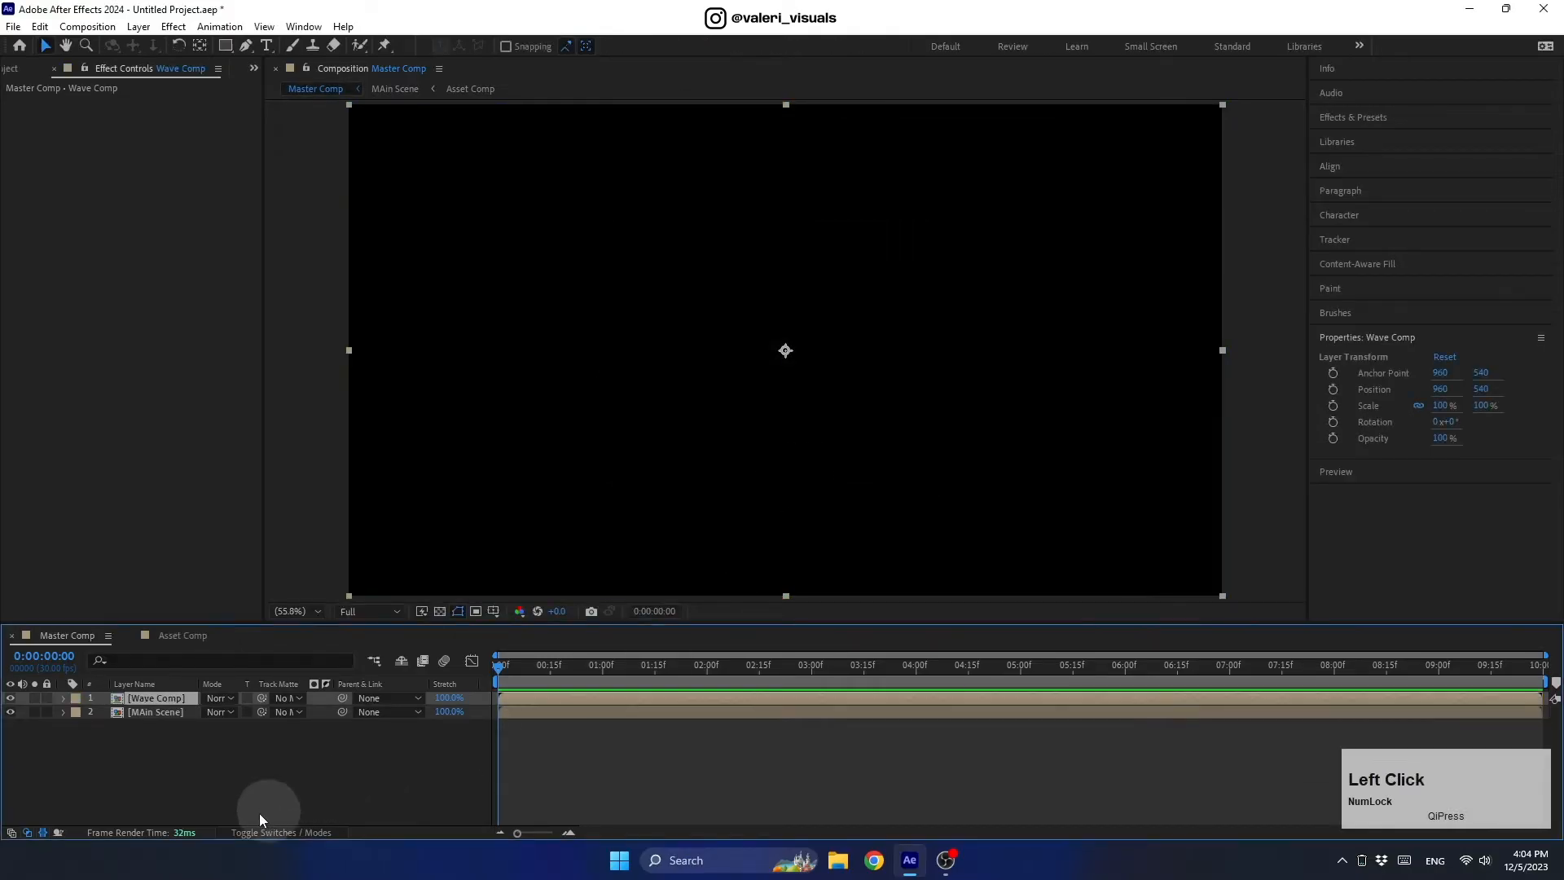
Open Wave Comp and apply the Wave World effect to its shape layer.
double_click(154, 697)
left_click(152, 699)
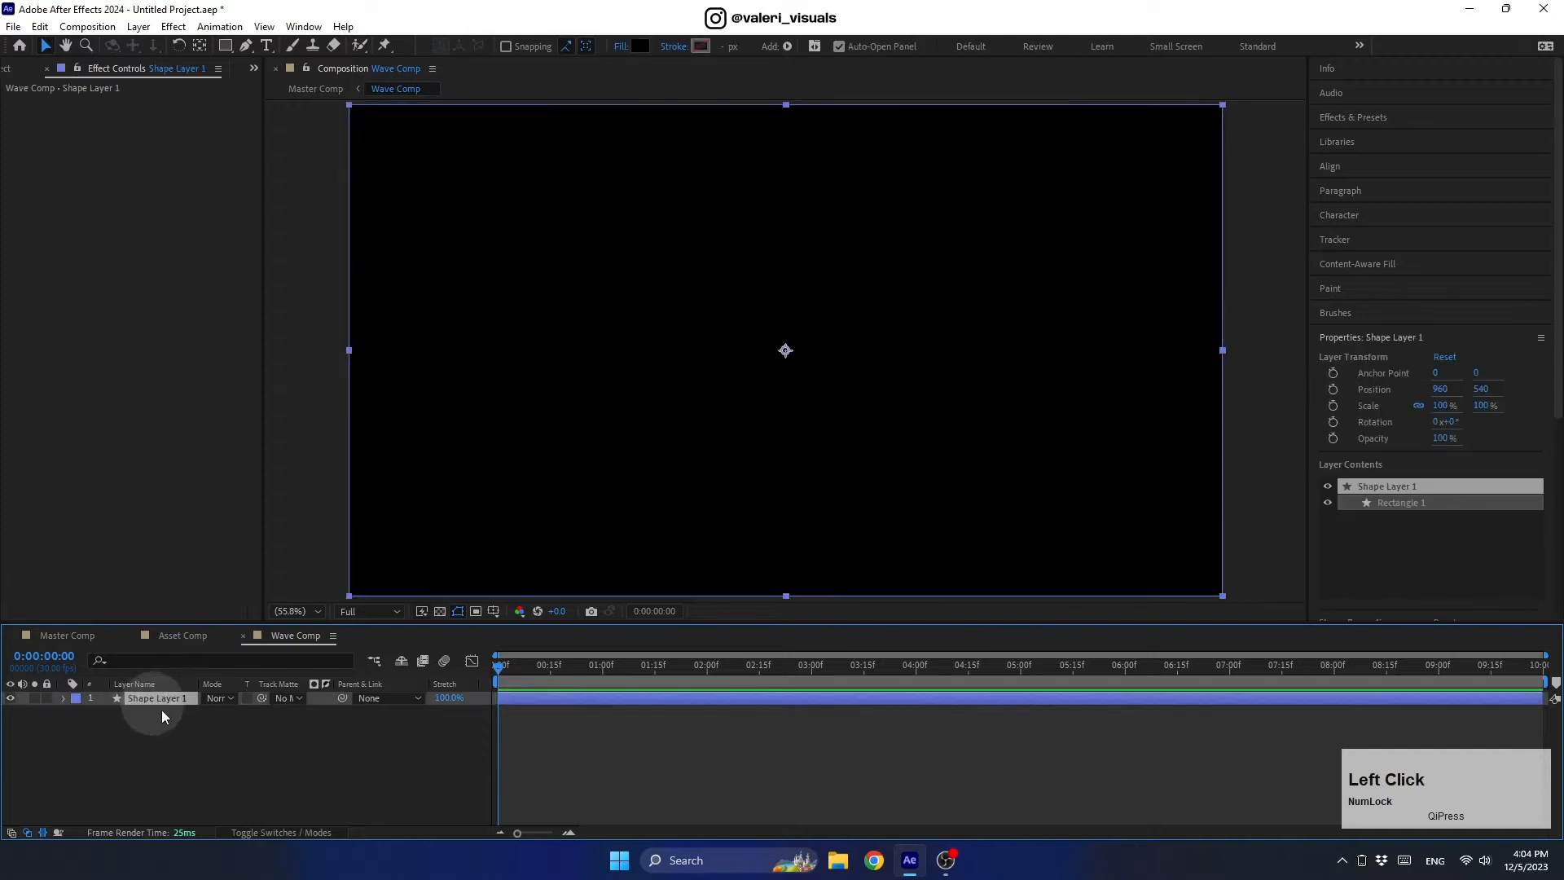
left_click(1366, 119)
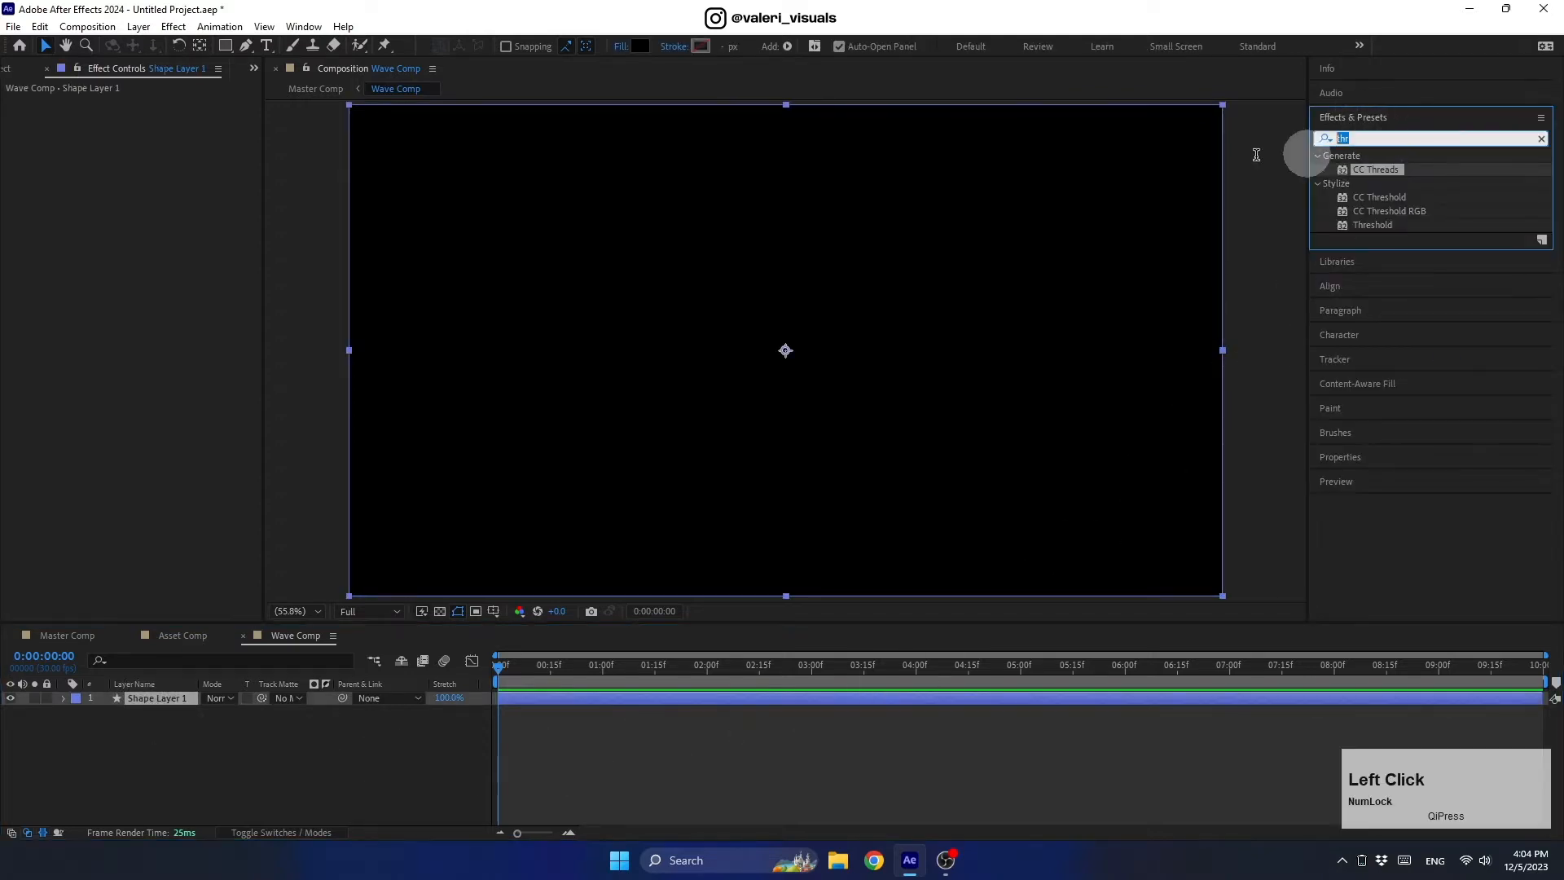
type("wave")
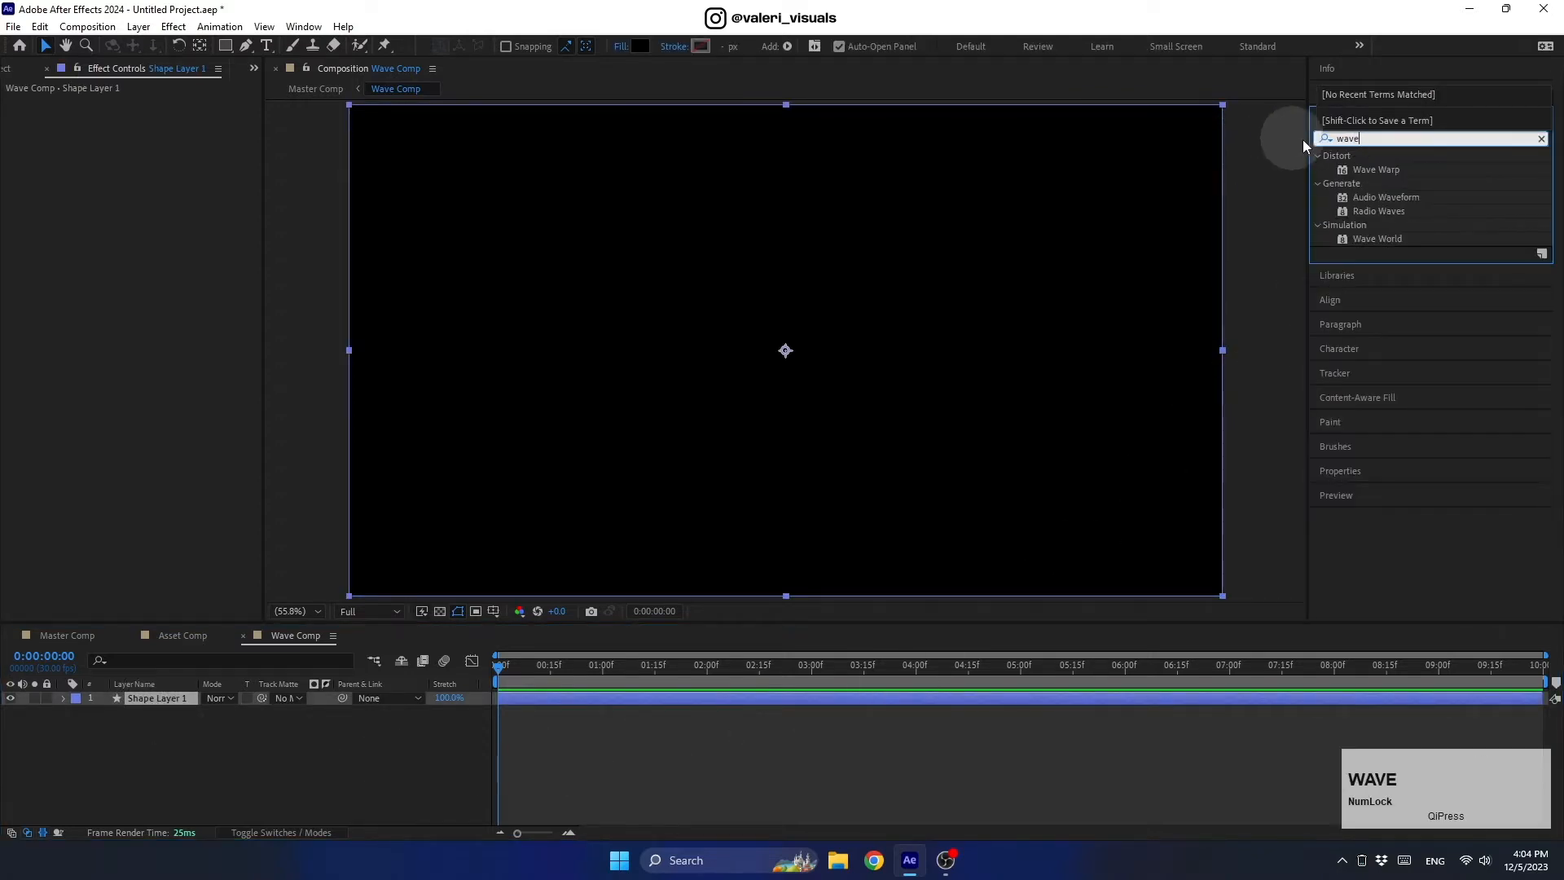
left_click_drag(1382, 239, 1057, 347)
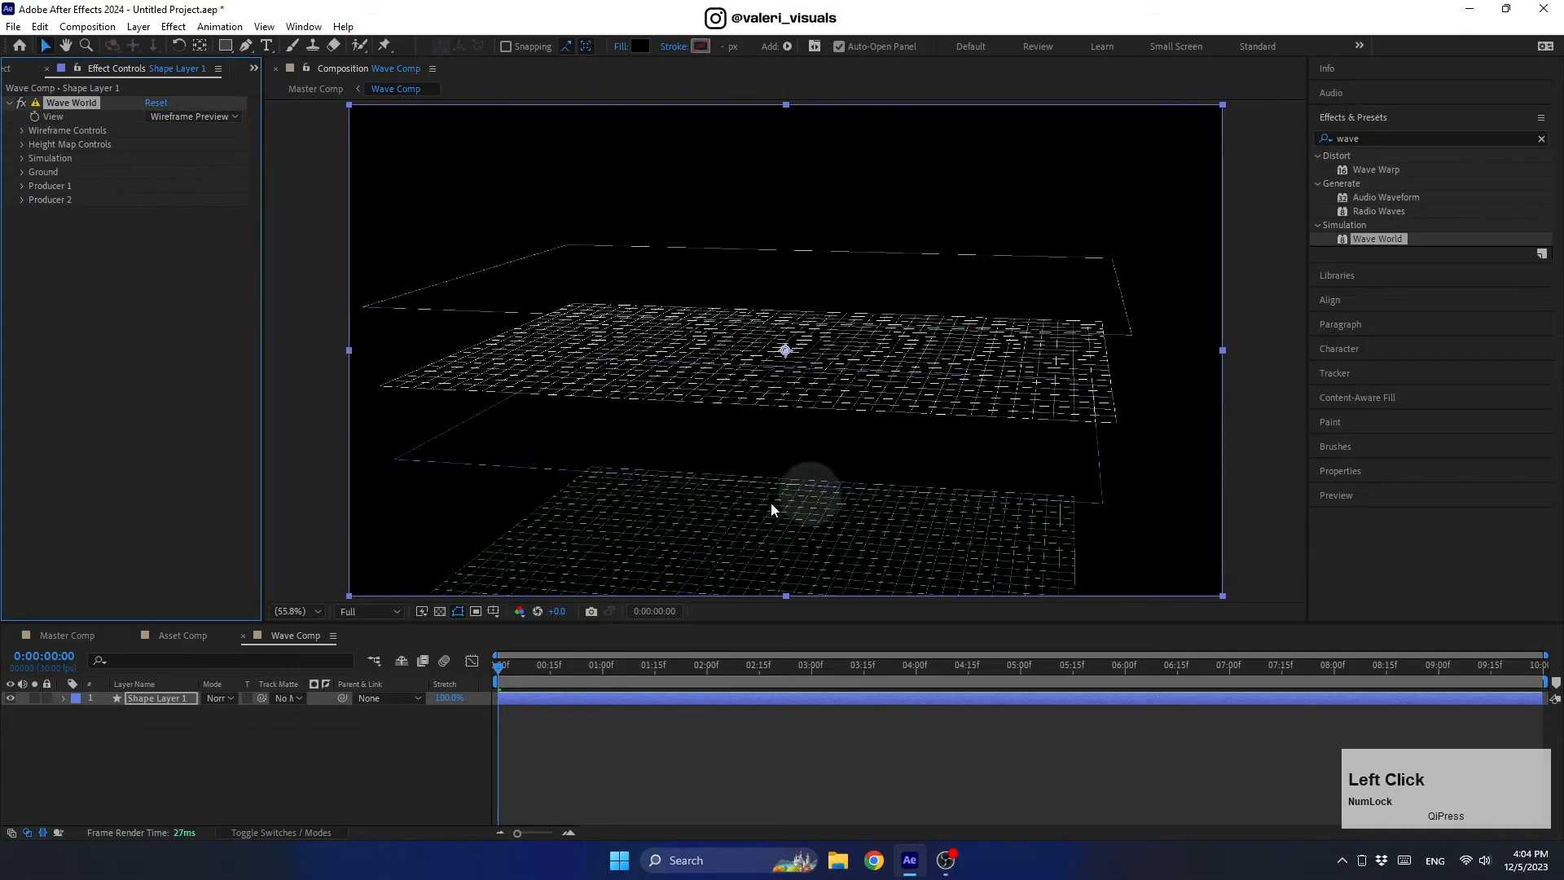
Set Wave World's View to Height Map and scrub the playhead to about 0:00:01:27 to preview the waves.
left_click(168, 123)
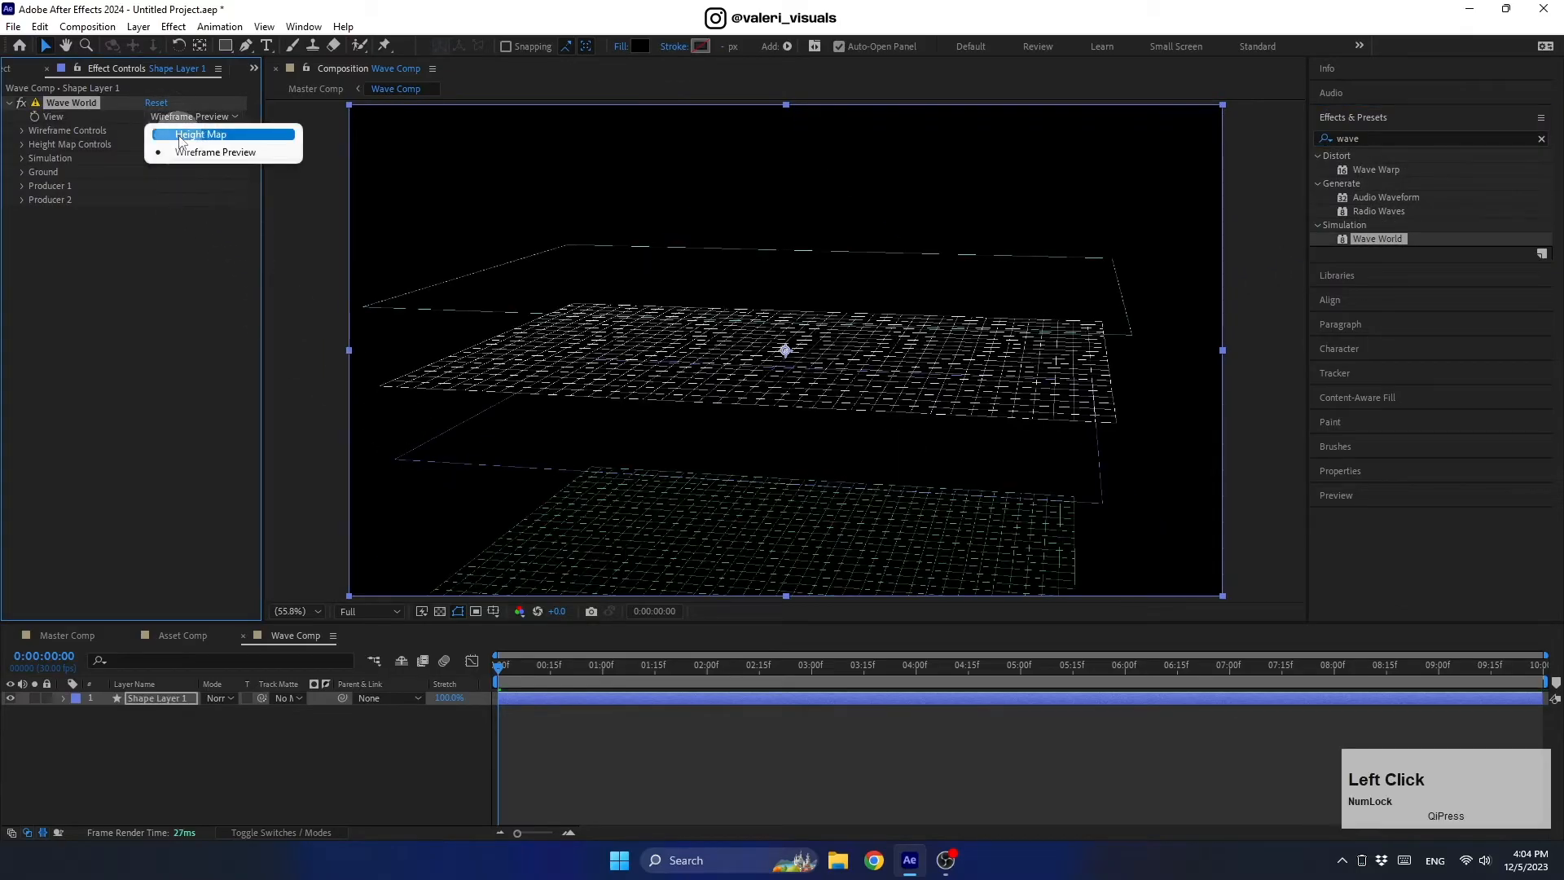
left_click(179, 136)
left_click_drag(497, 666, 699, 666)
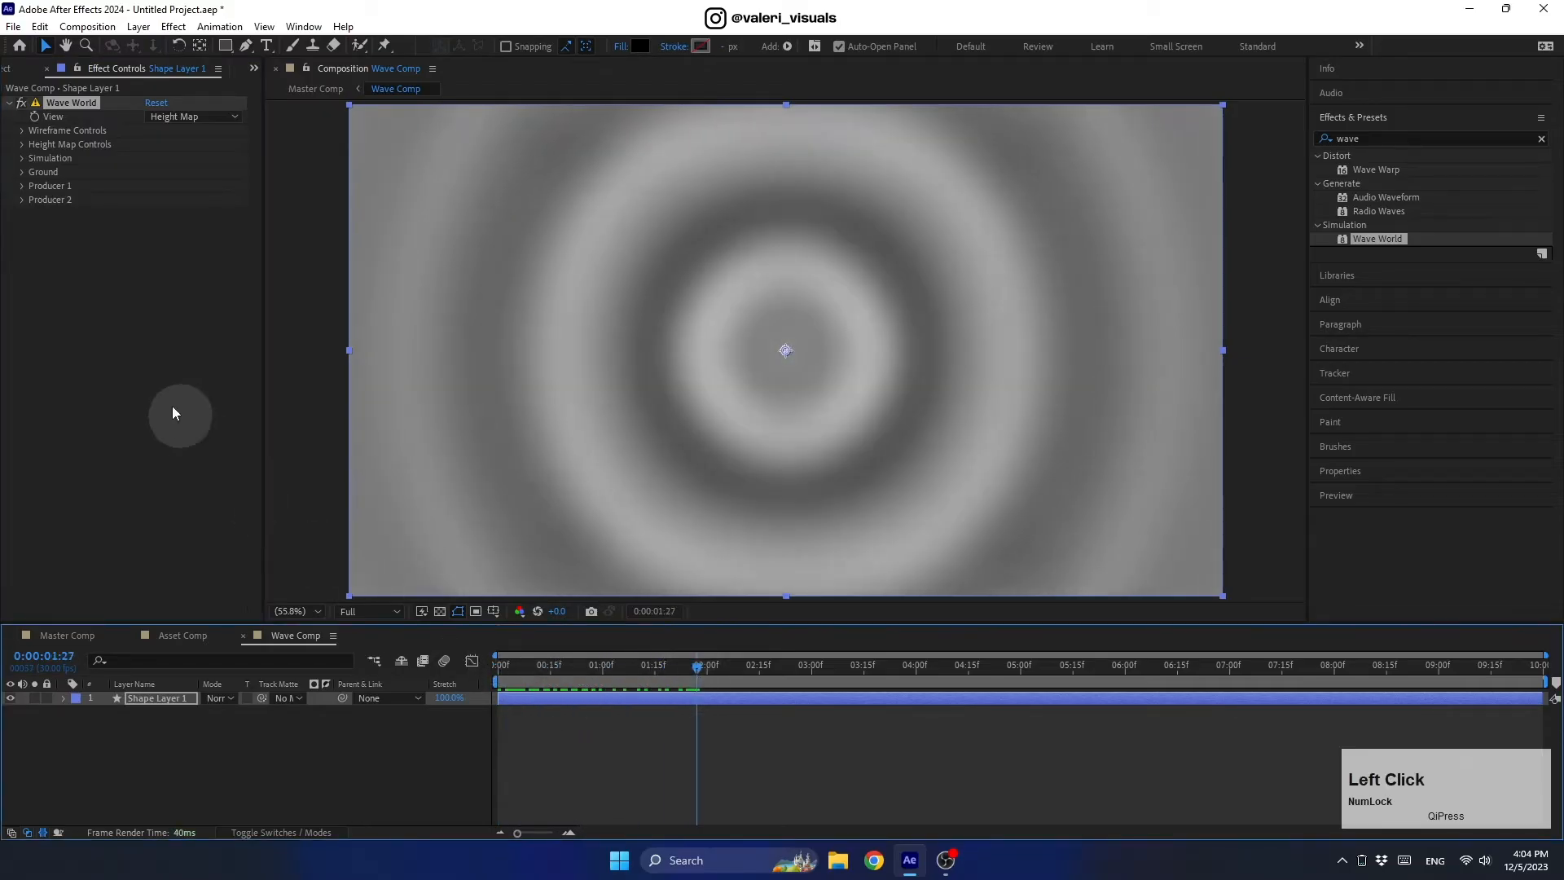
Reveal the Wave World settings and move Producer 1 just outside the frame's left edge, at about -24, 540.
left_click(19, 147)
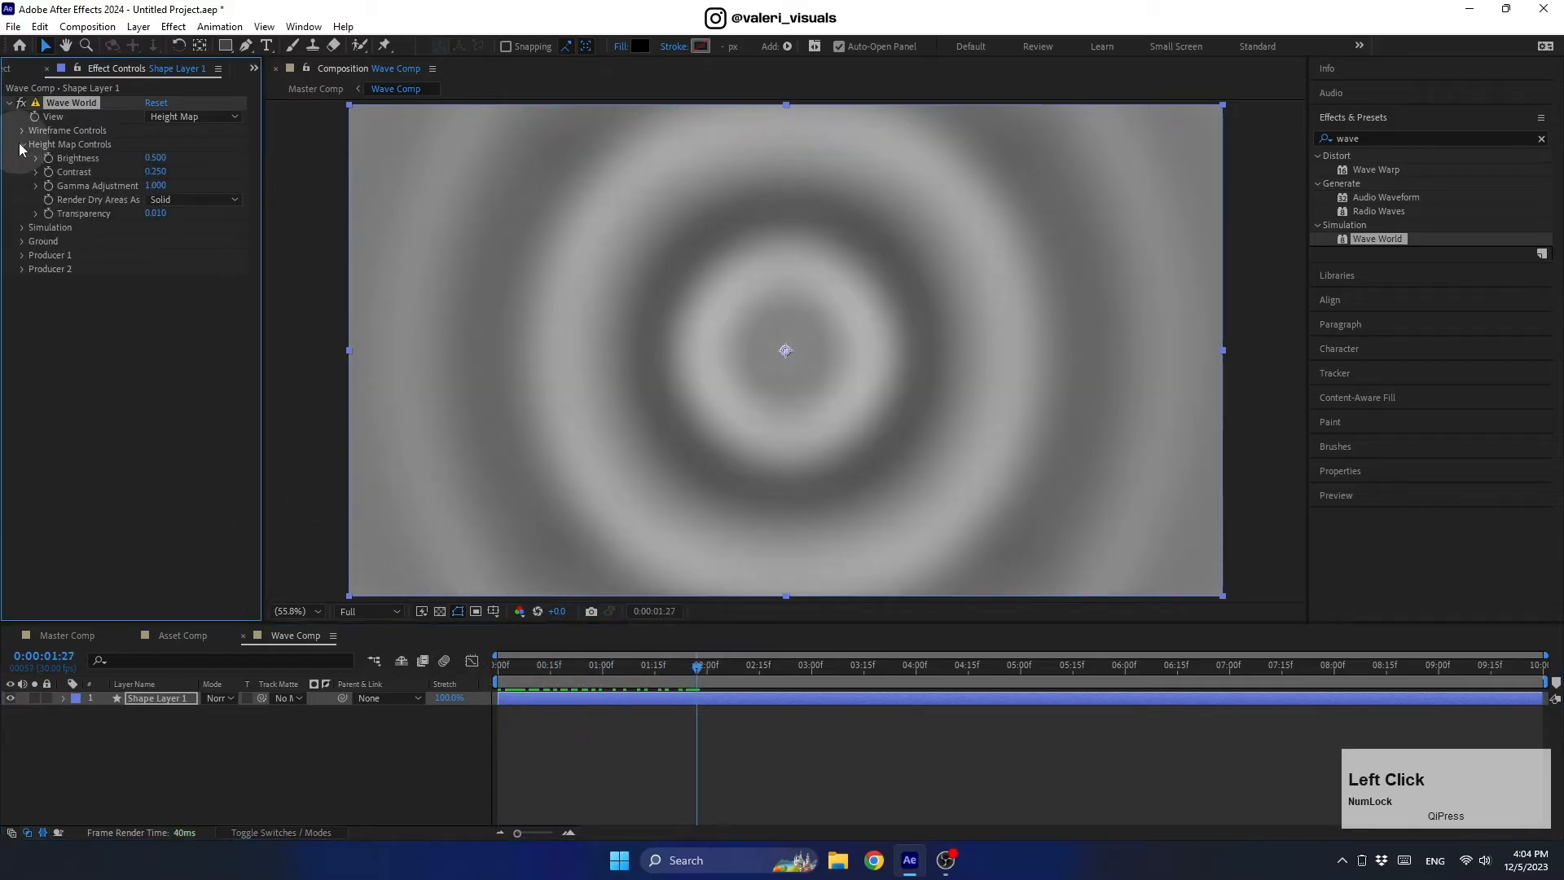
left_click(22, 228)
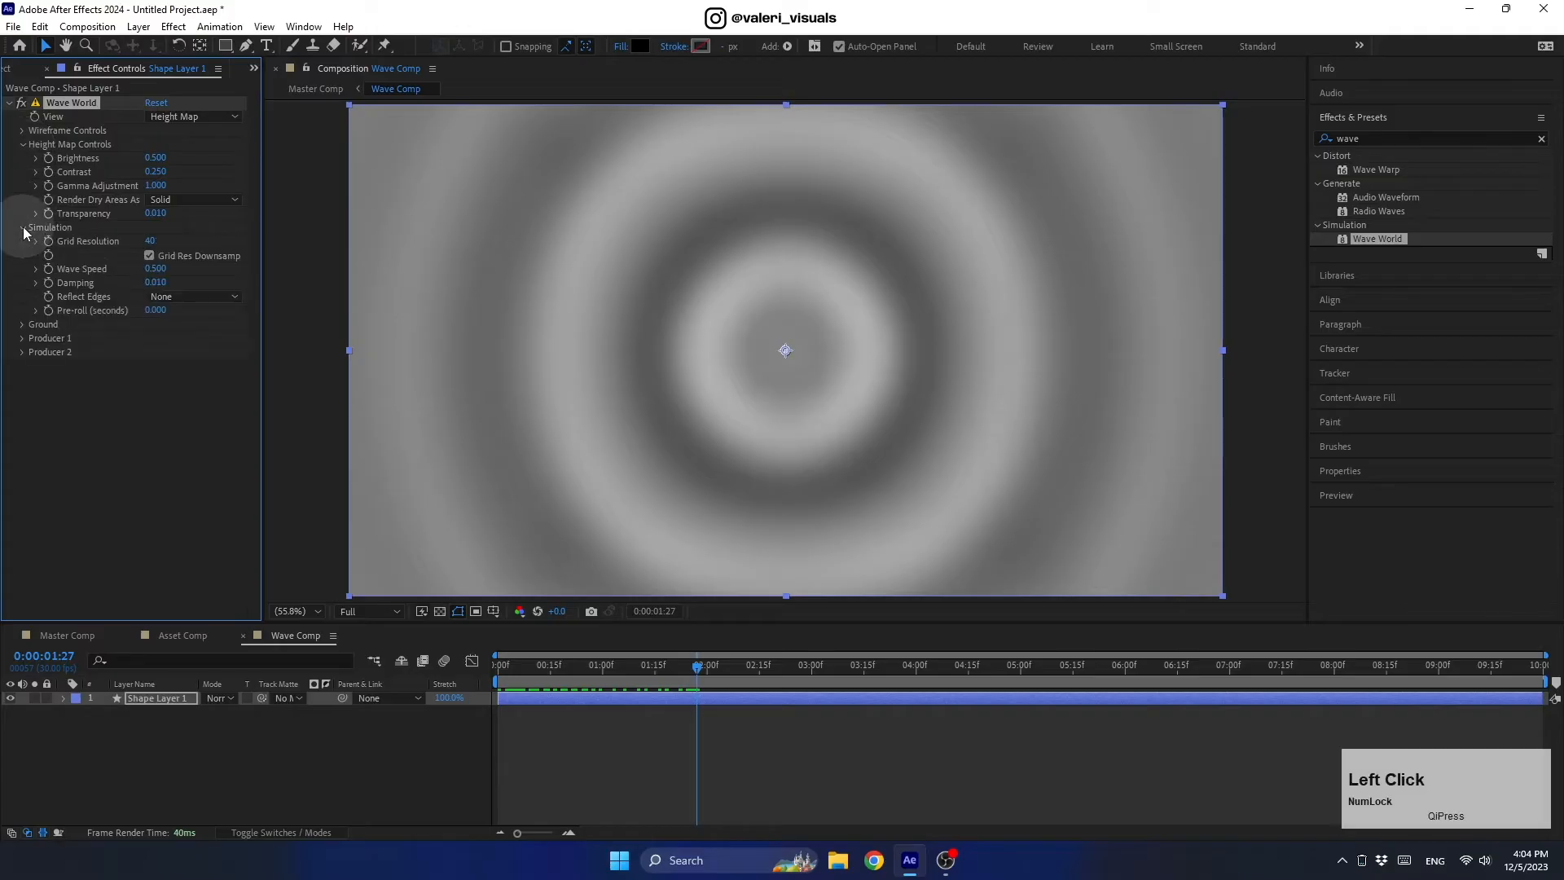
left_click(22, 324)
left_click(23, 394)
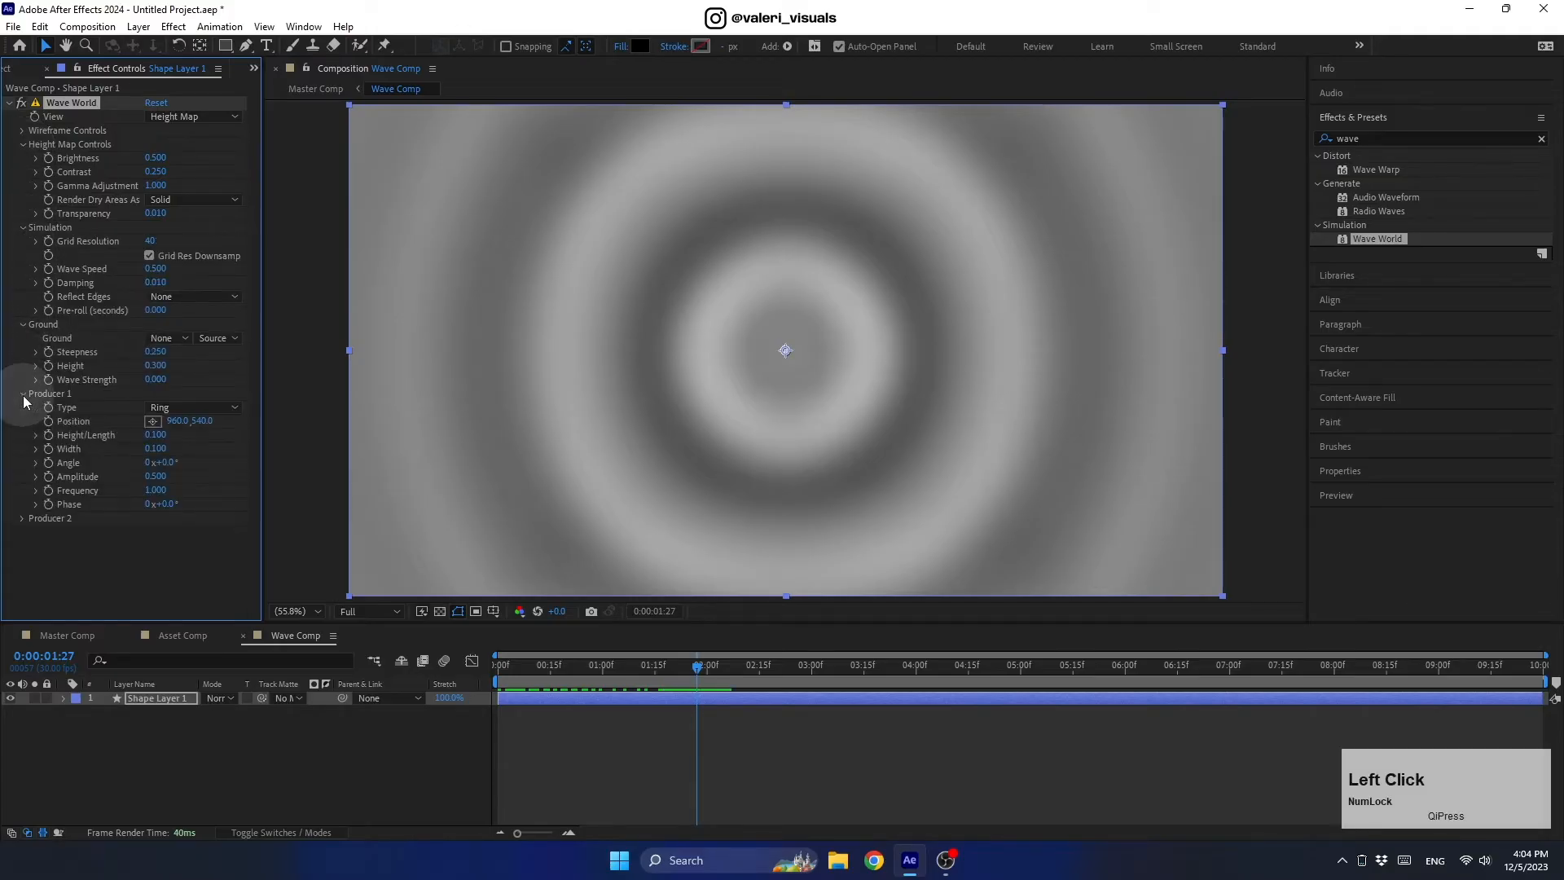
left_click_drag(177, 421, 51, 414)
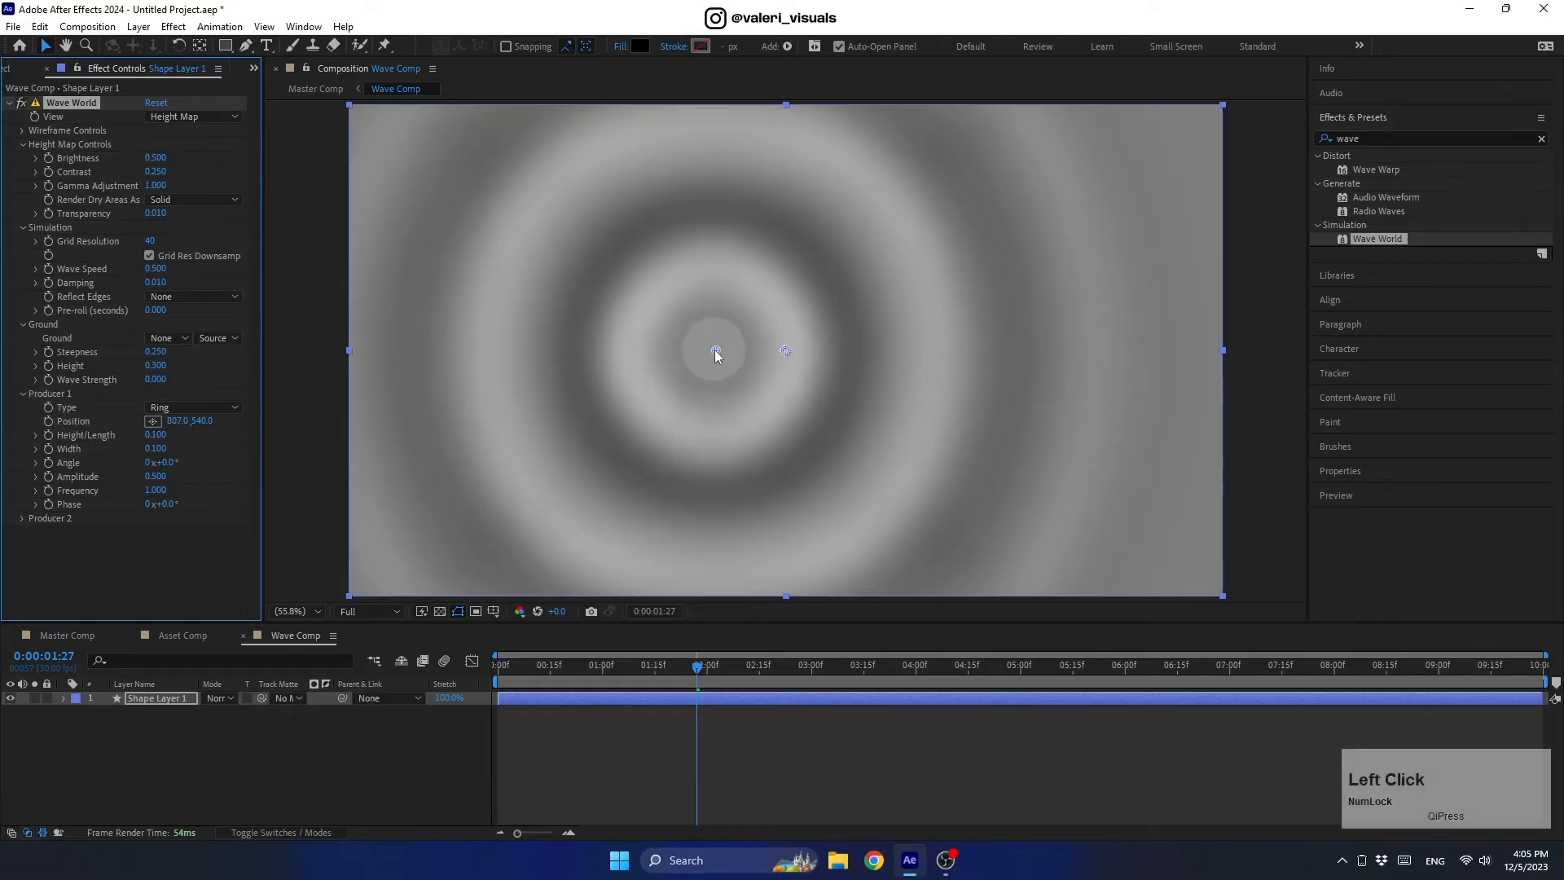
left_click_drag(715, 350, 337, 372)
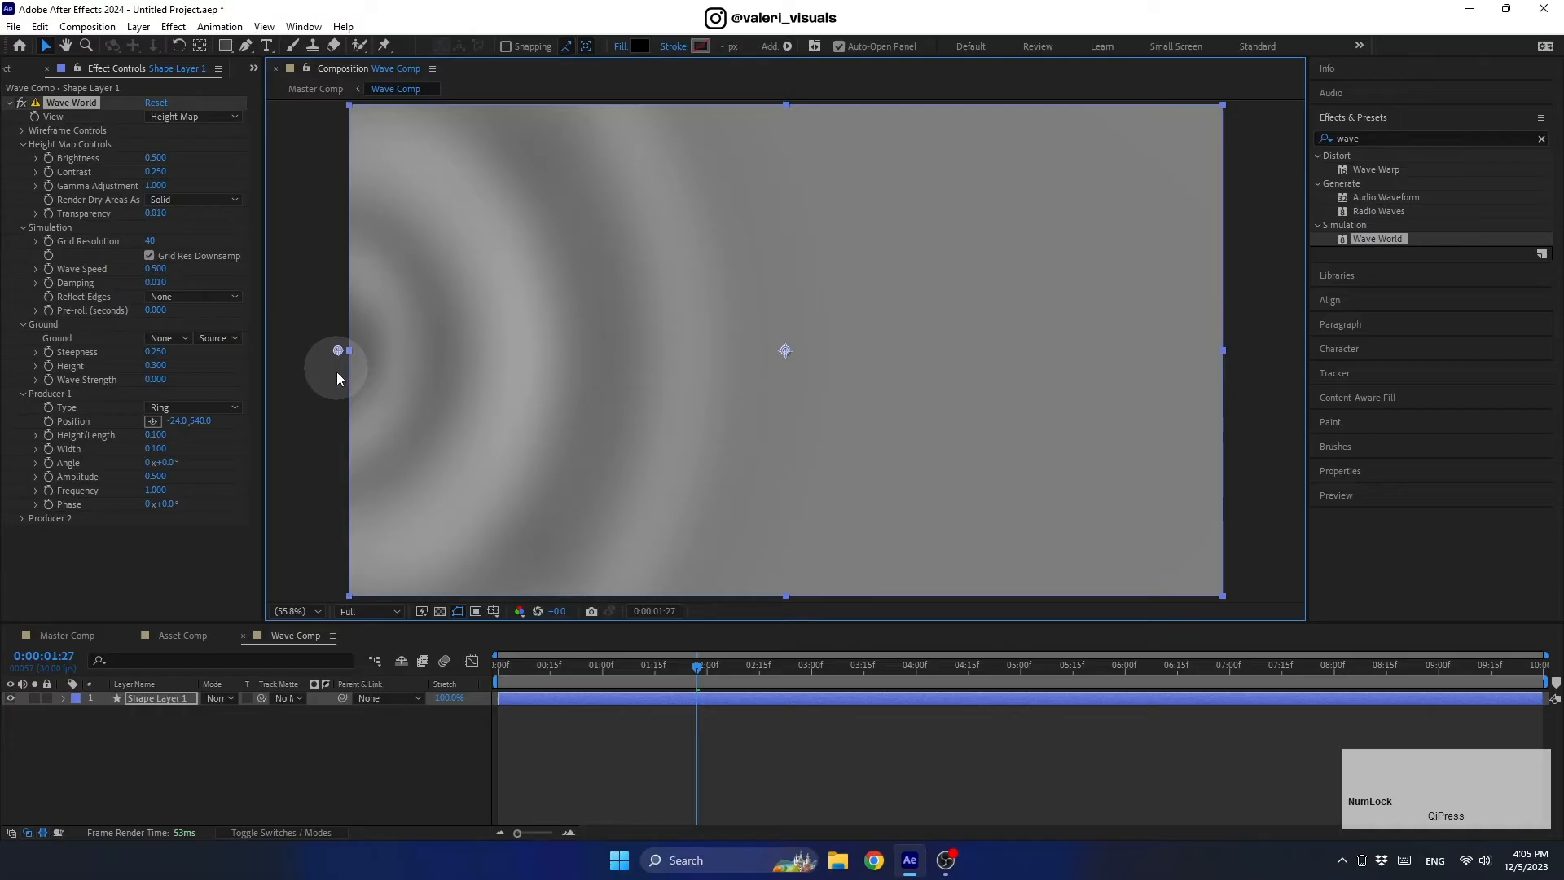
Set Producer 1's Height/Length to 0.6 and its Width to 0.2.
left_click(154, 434)
type("0.6")
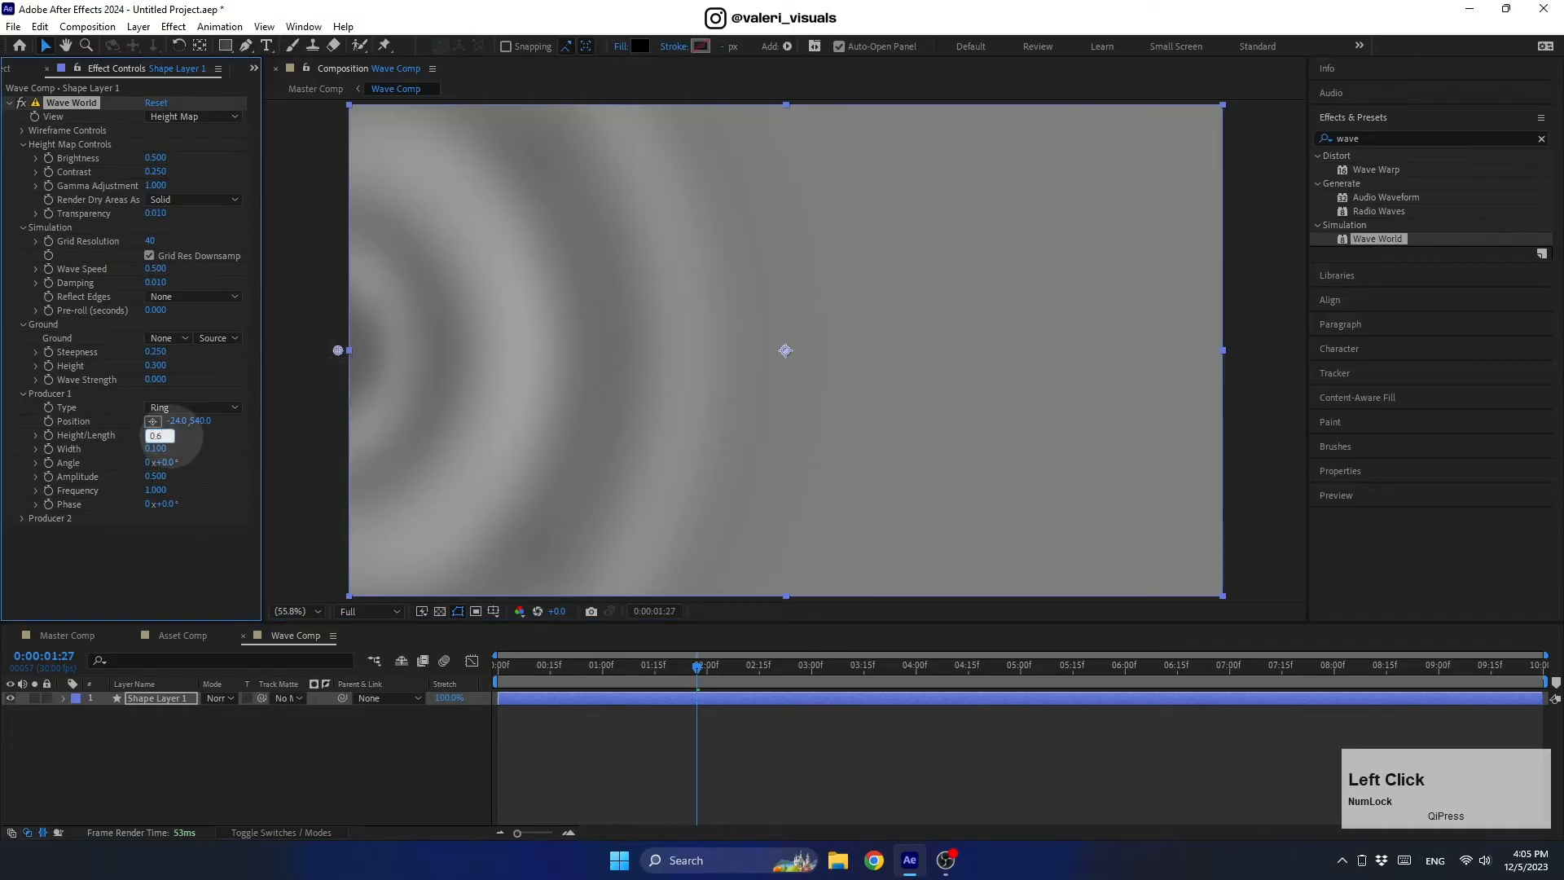
left_click(159, 448)
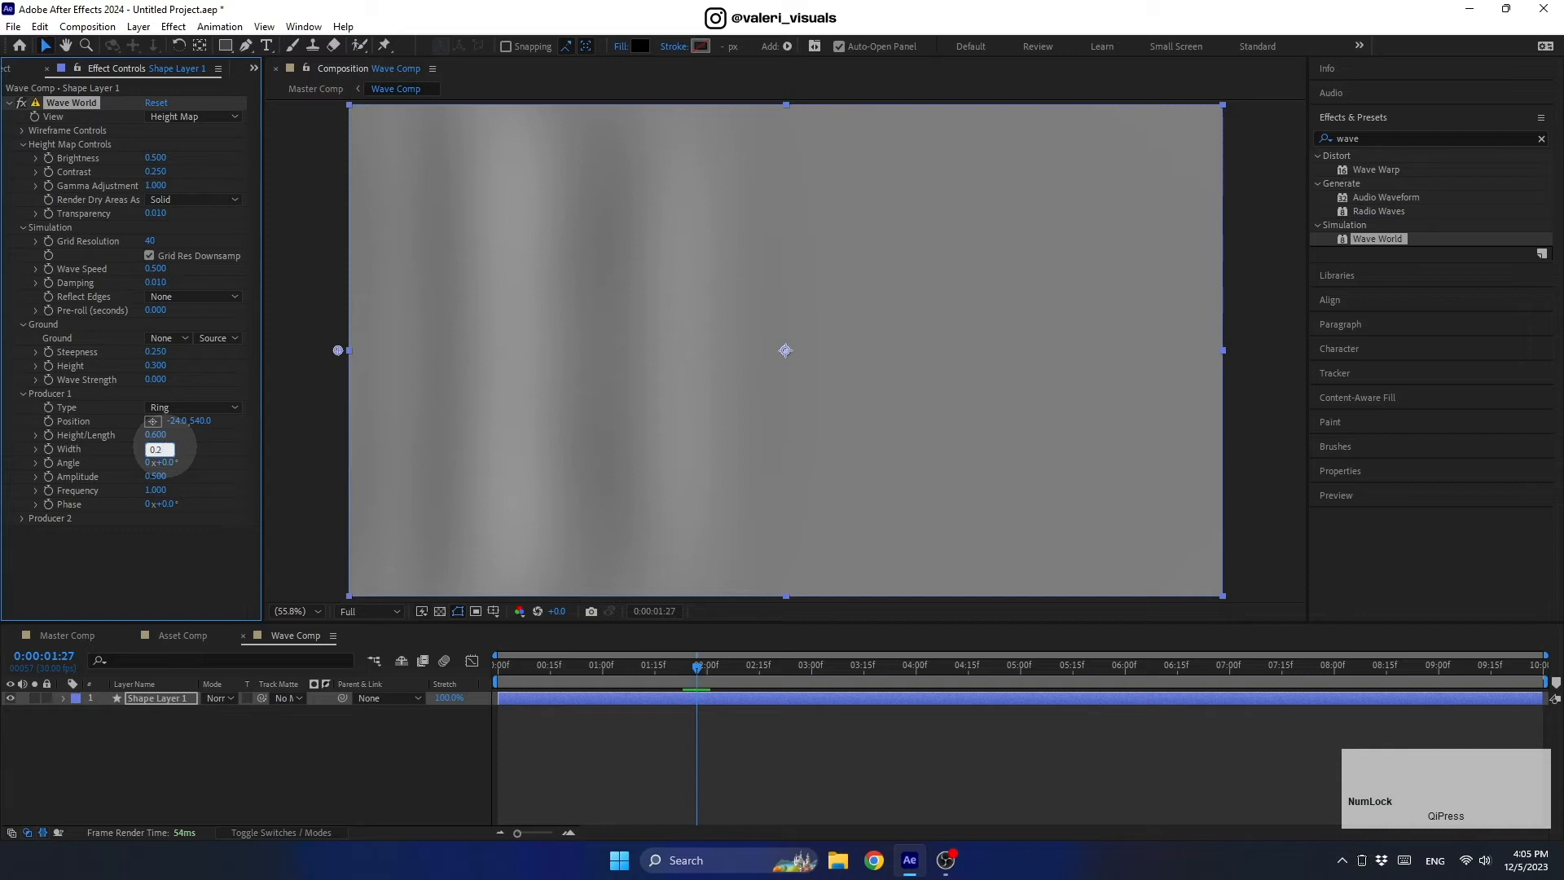
type("0.2")
key("Return")
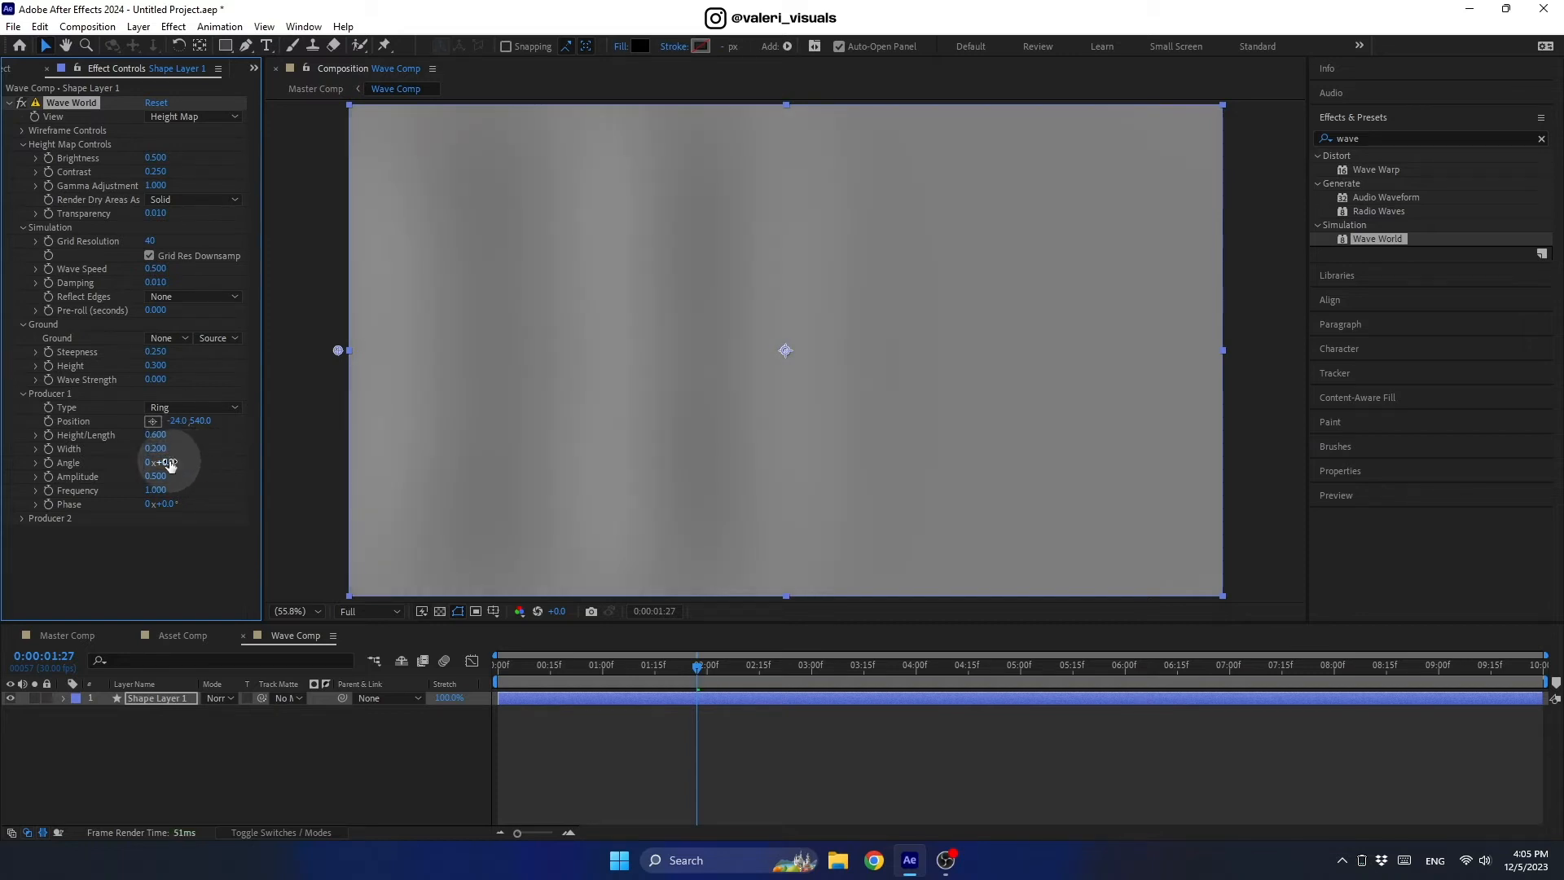
Set Producer 1's Angle to 20° to tilt the waves.
left_click_drag(170, 464, 188, 462)
left_click(185, 462)
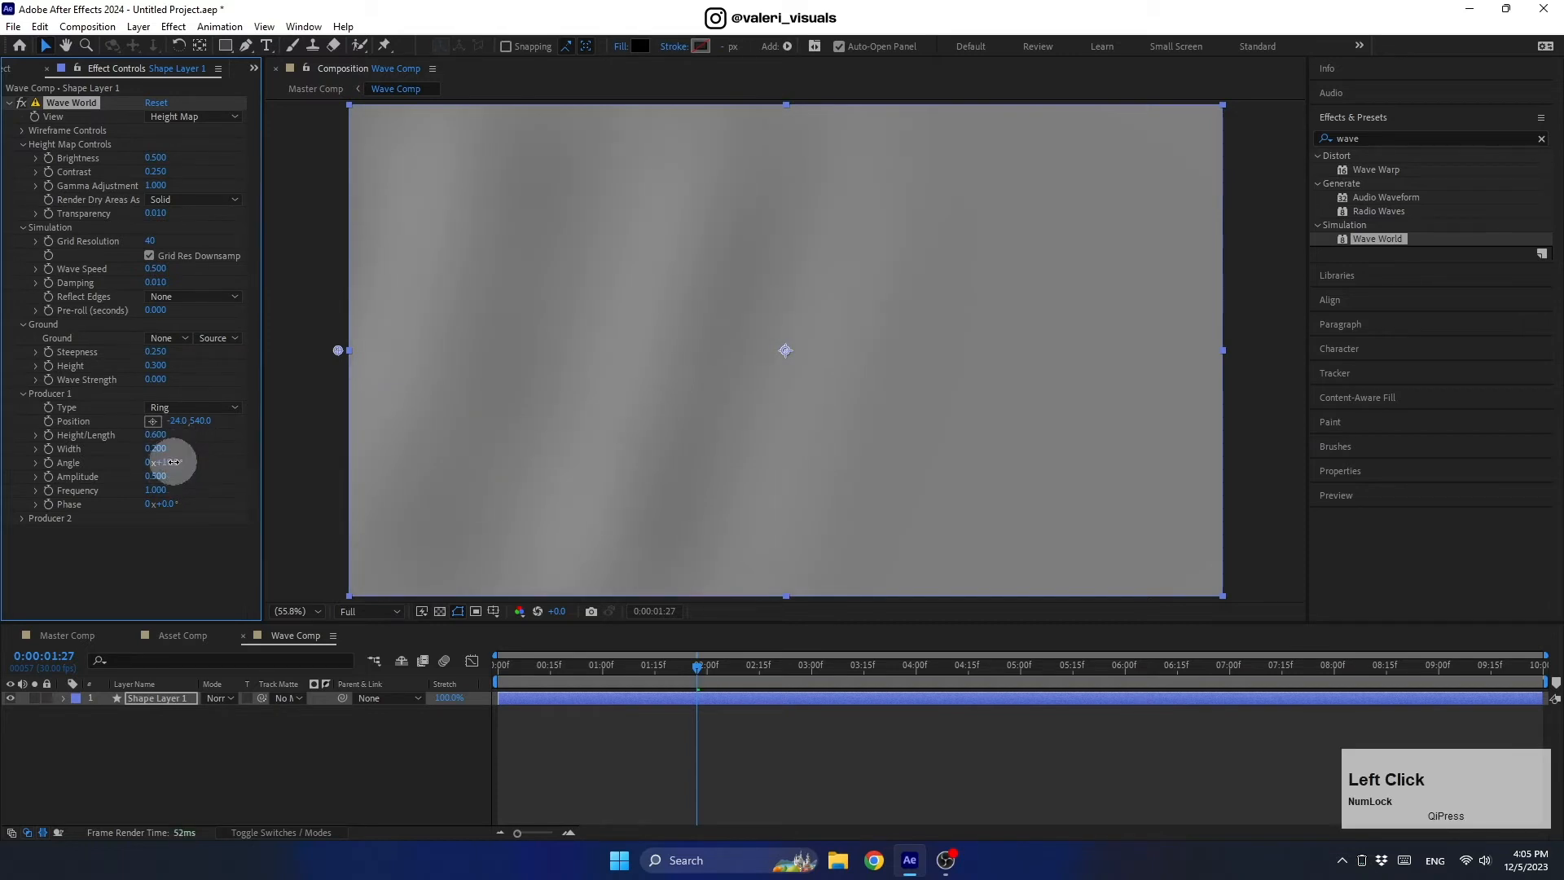
type("20")
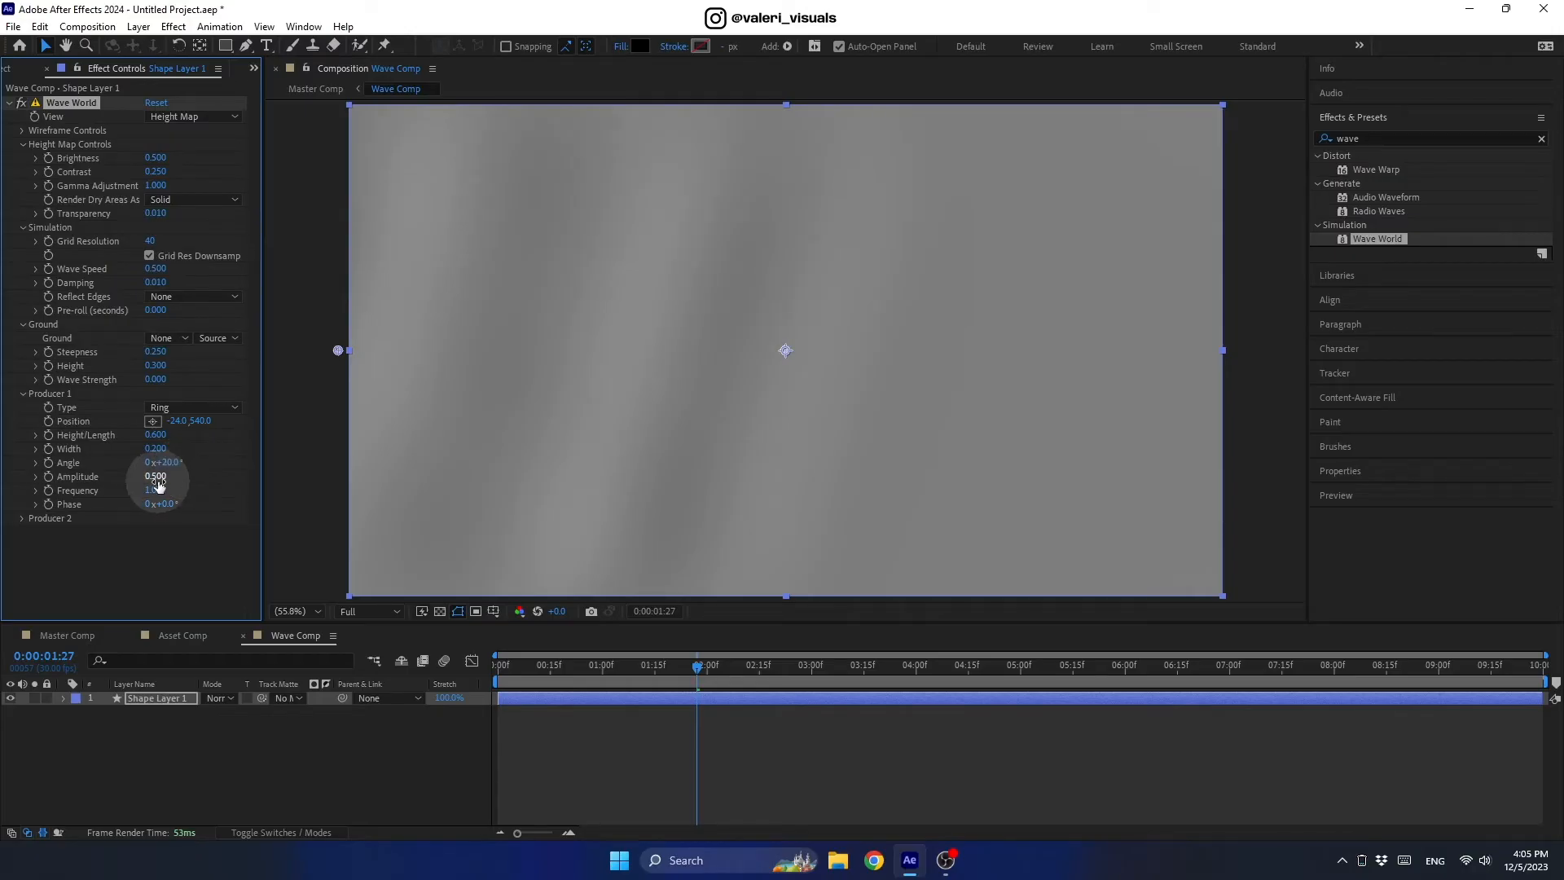
Set Producer 1's Amplitude to 1 and its Frequency to 0.5.
left_click(155, 476)
type("1")
key("Return")
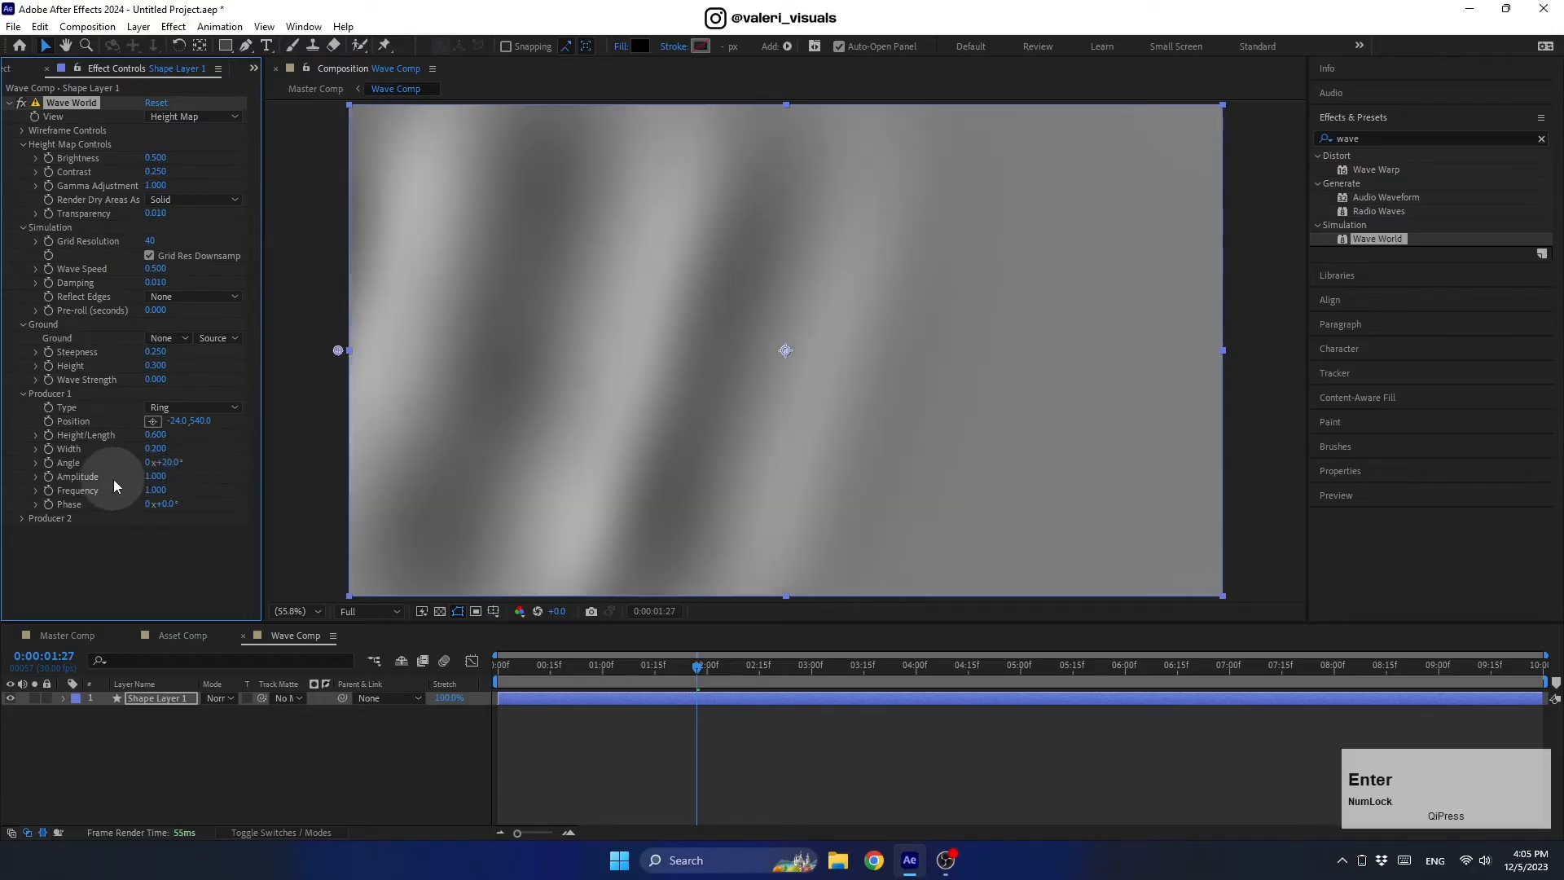
left_click(155, 490)
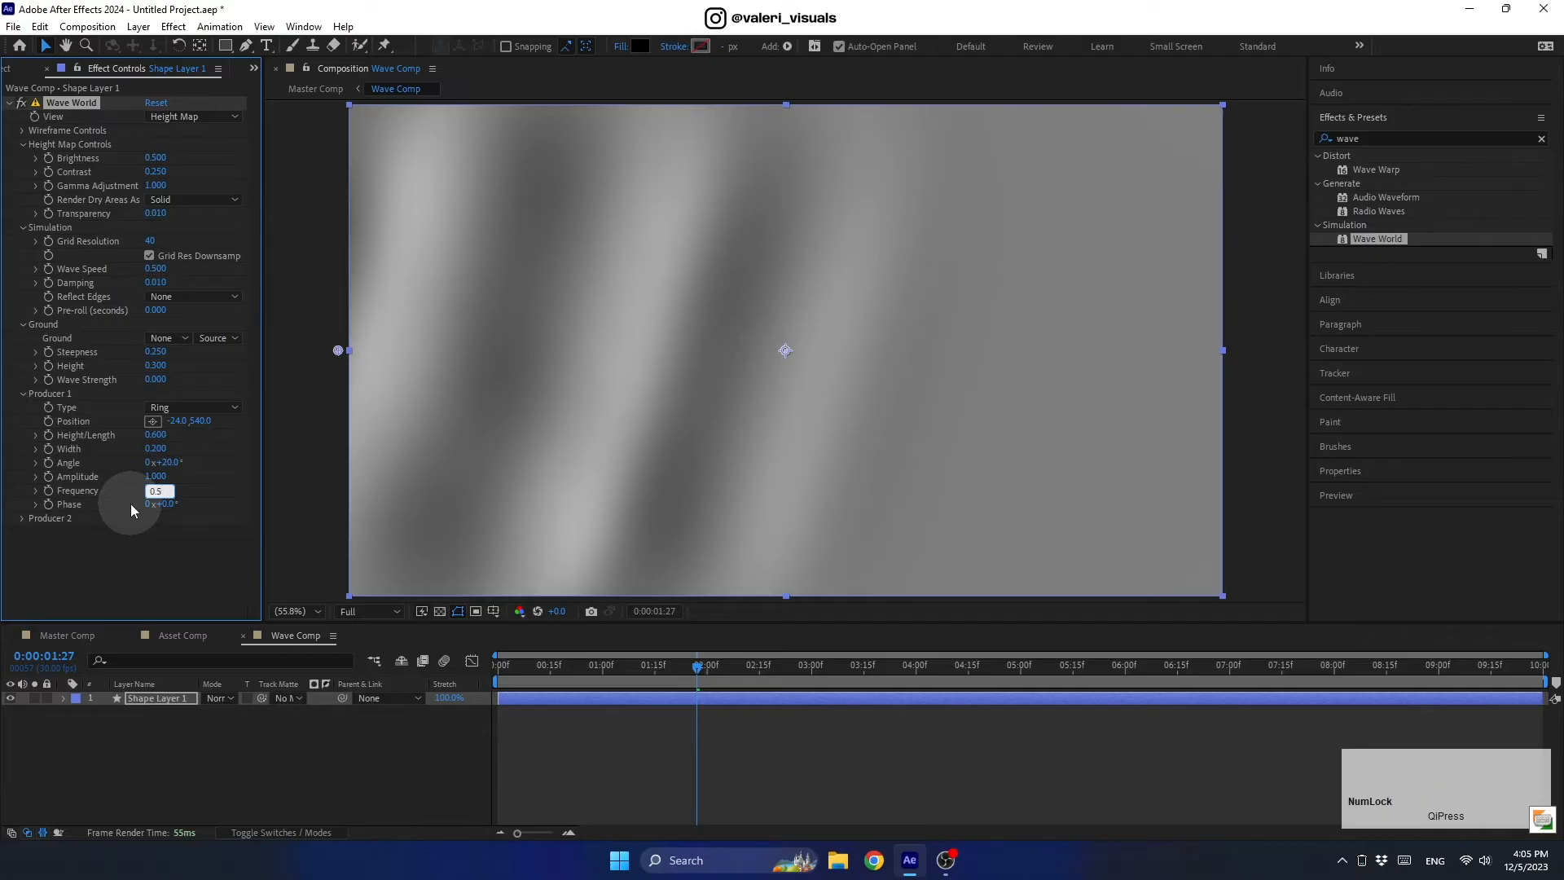
key("Return")
Return the playhead to the start and, in Master Comp, move the Wave Comp layer below MAin Scene.
left_click_drag(697, 665, 455, 677)
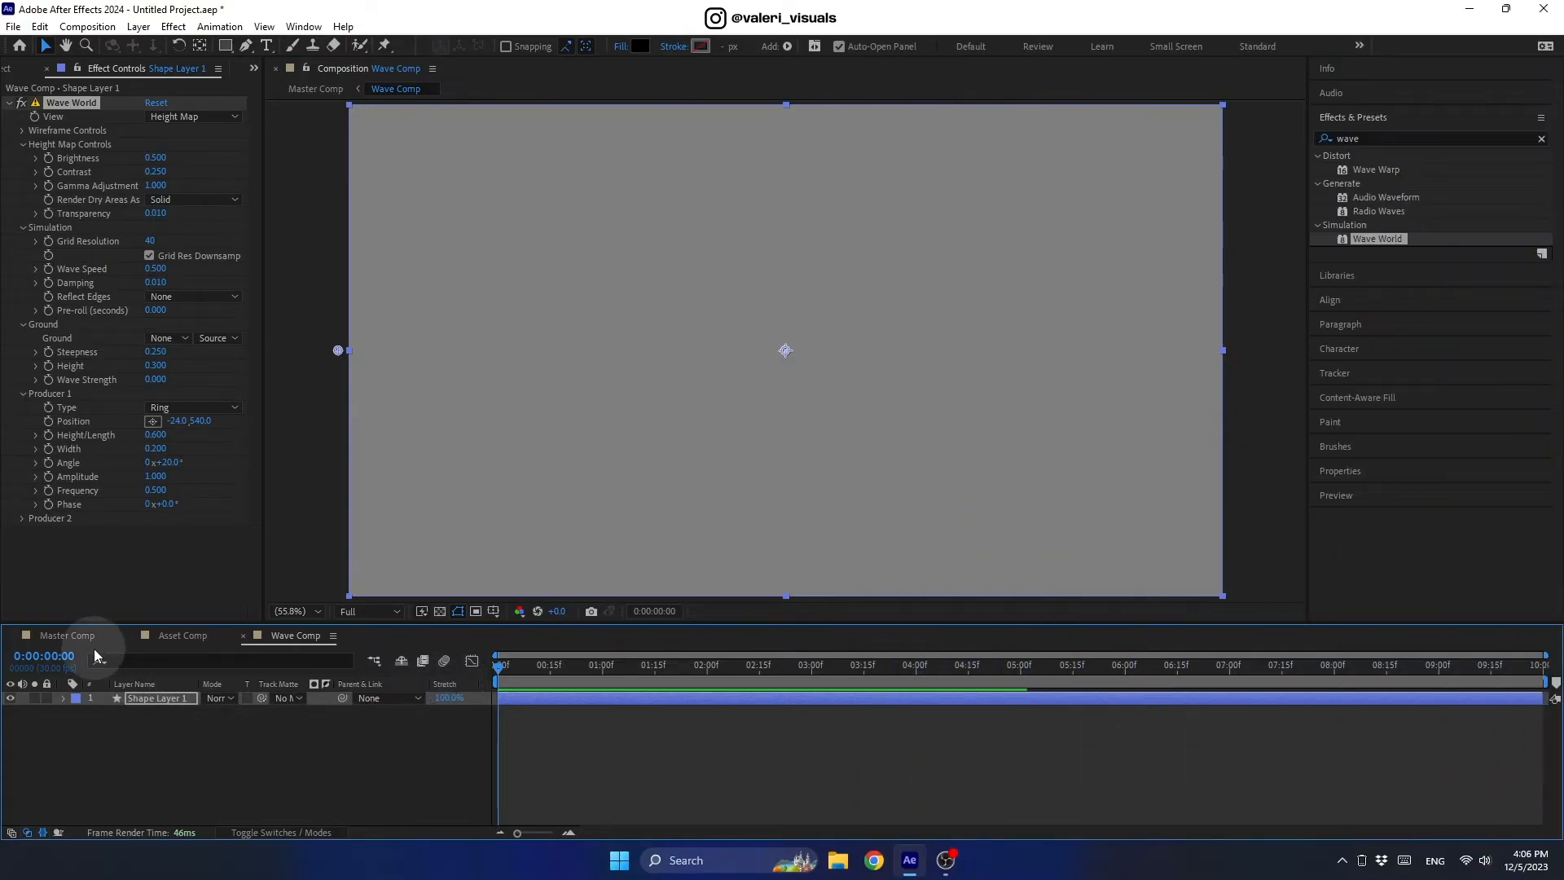
left_click(85, 640)
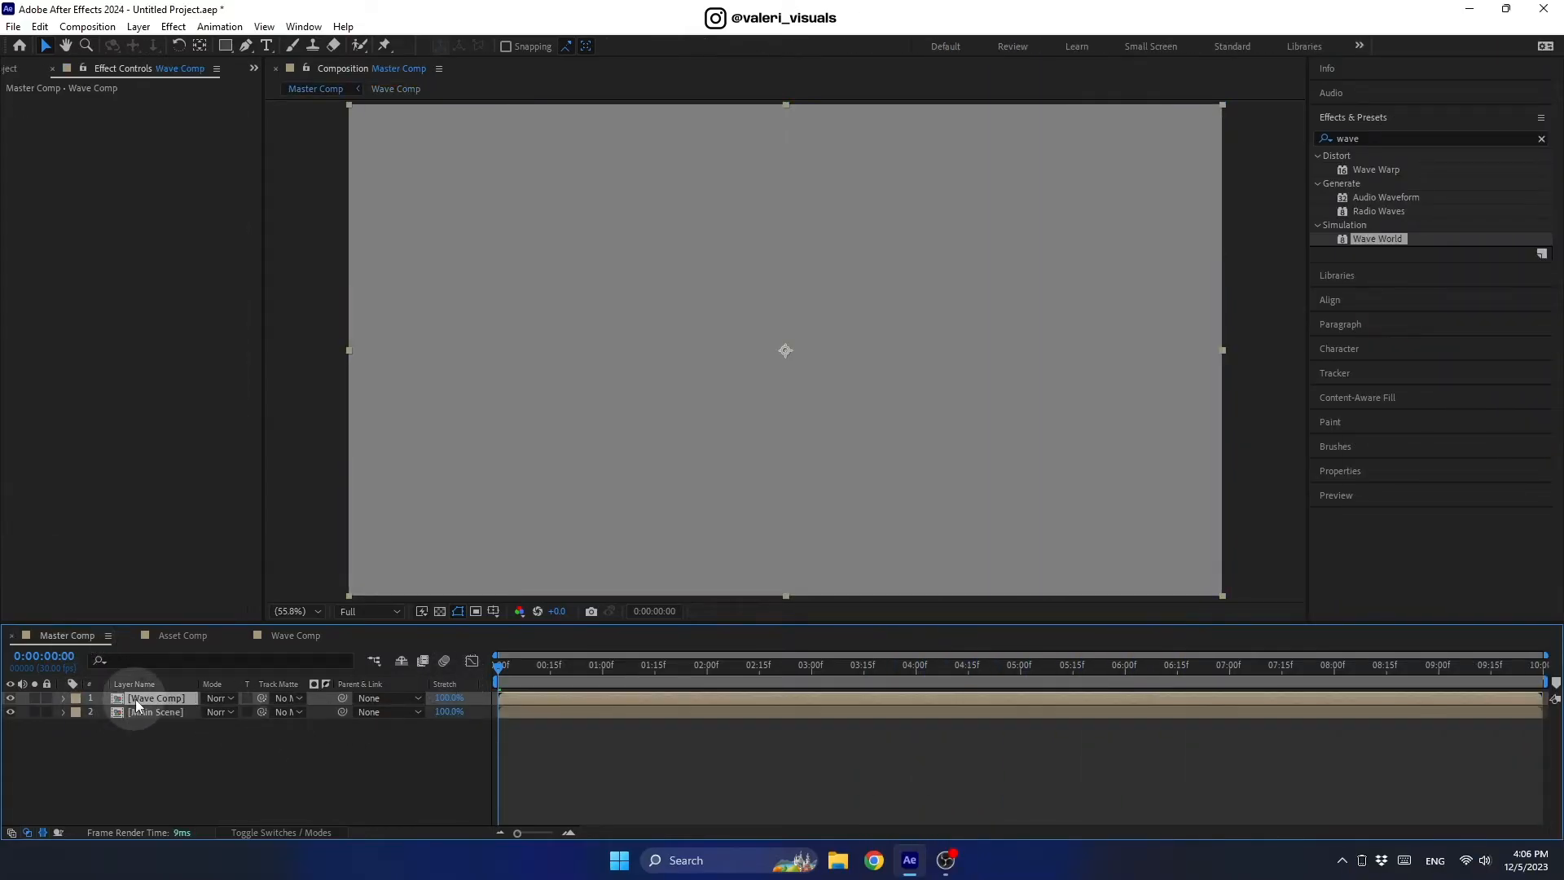
left_click_drag(138, 697, 134, 719)
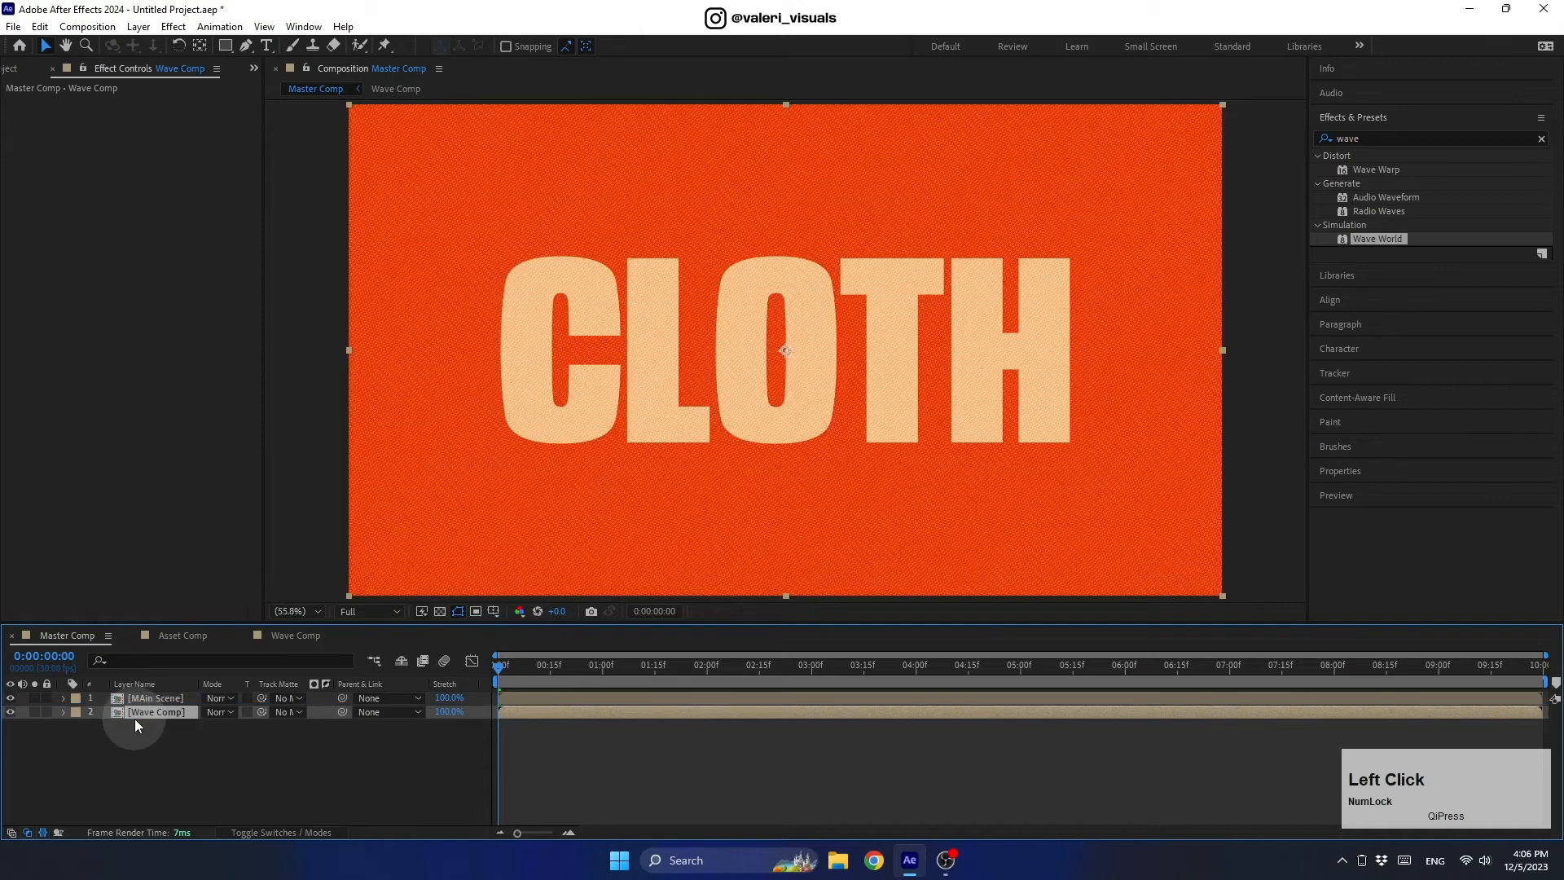
Apply the Displacement Map effect to MAin Scene and choose Wave Comp as its Displacement Map Layer.
left_click(143, 698)
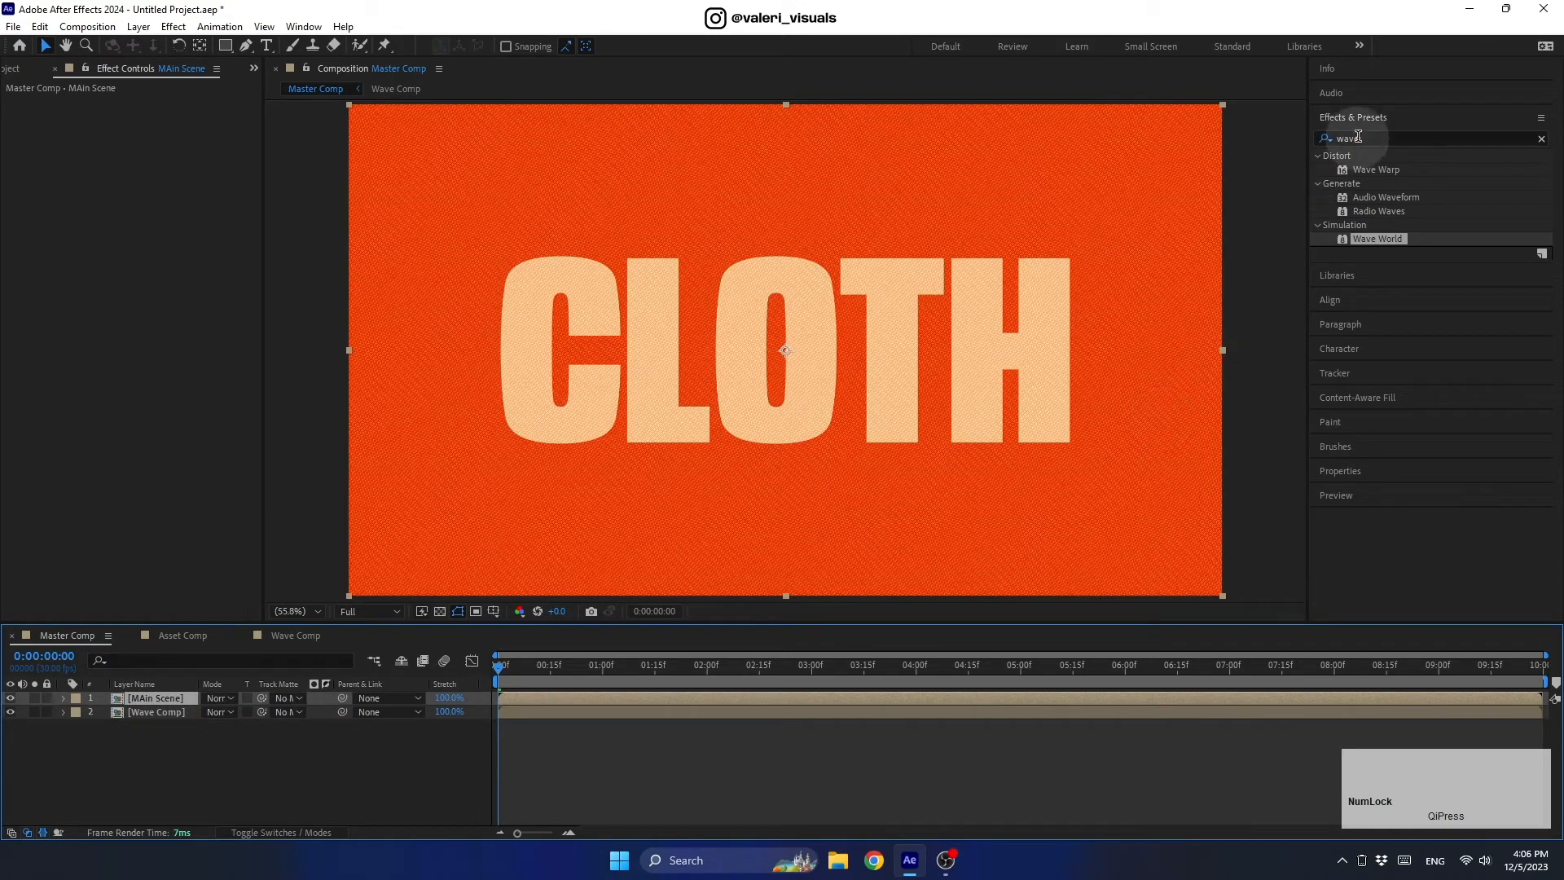
left_click(1324, 140)
type("displa")
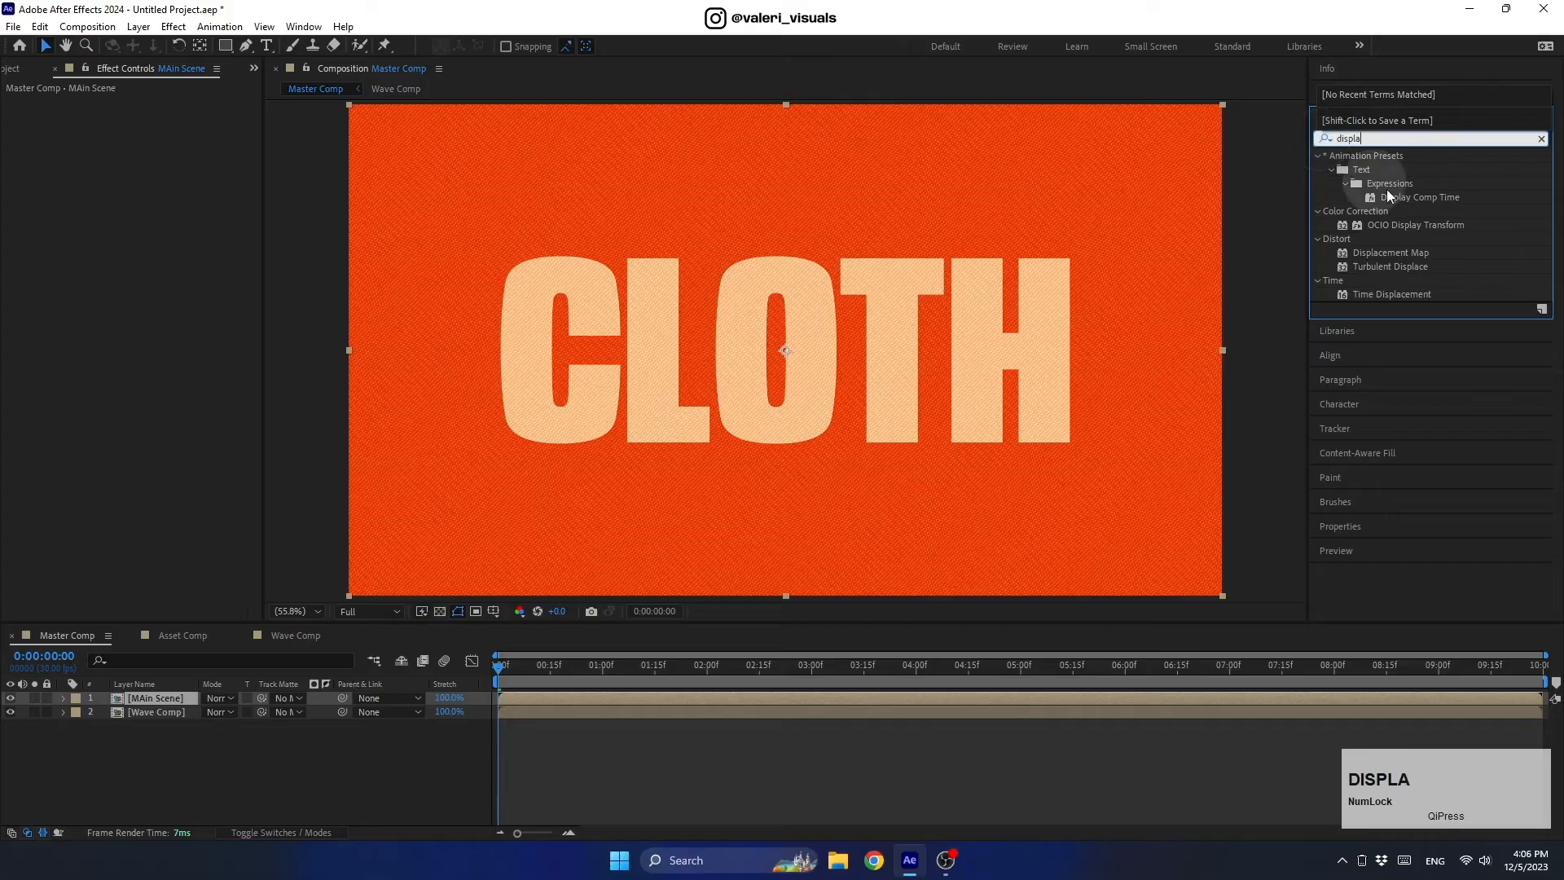
left_click_drag(1391, 252, 168, 699)
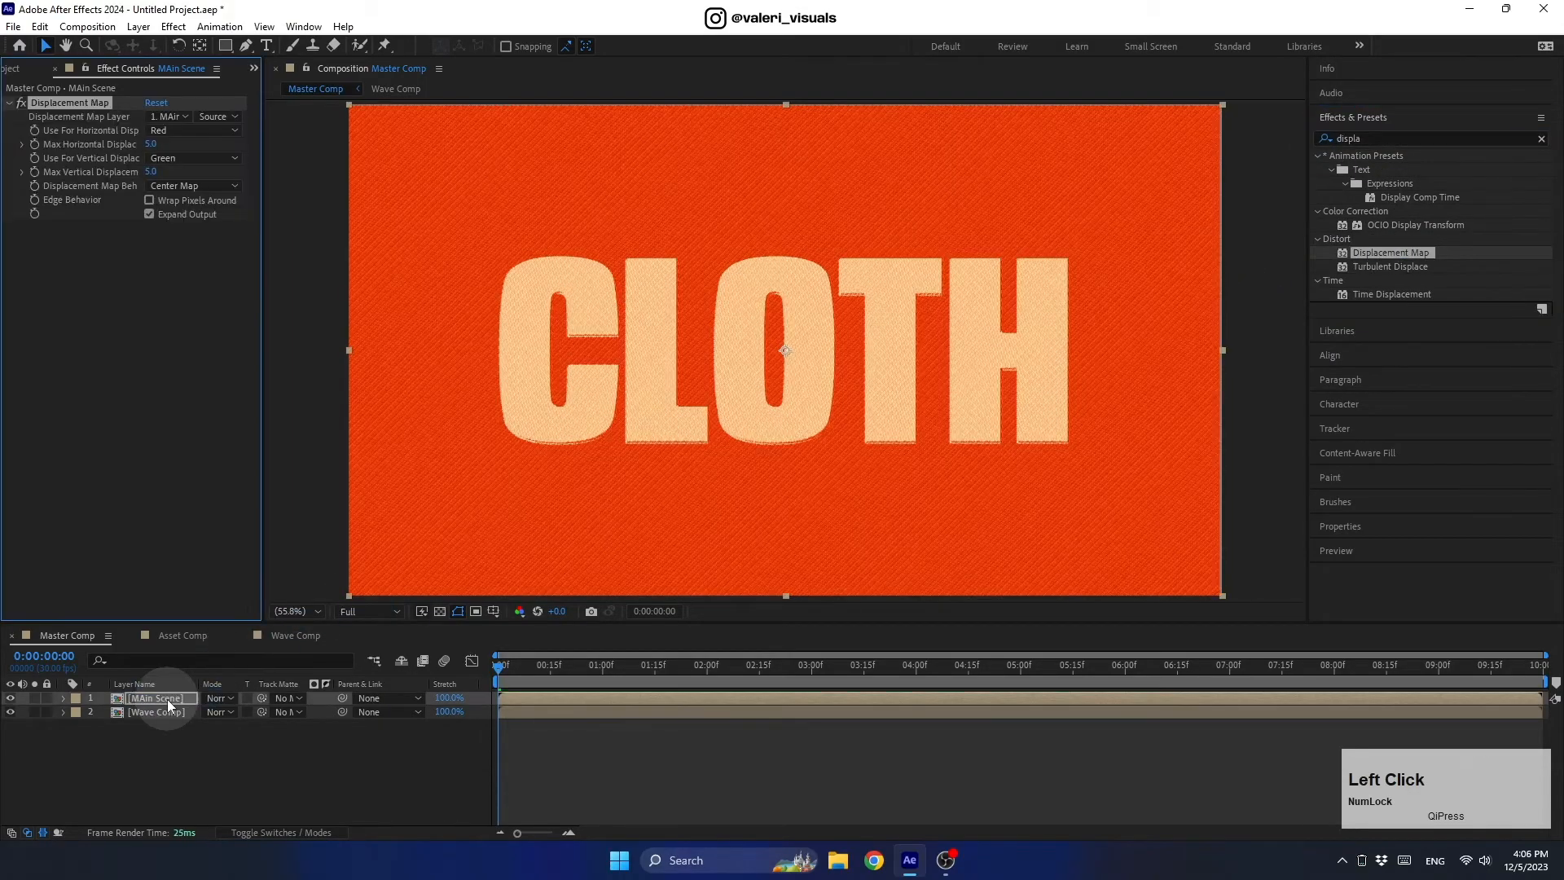
left_click(161, 117)
left_click(205, 177)
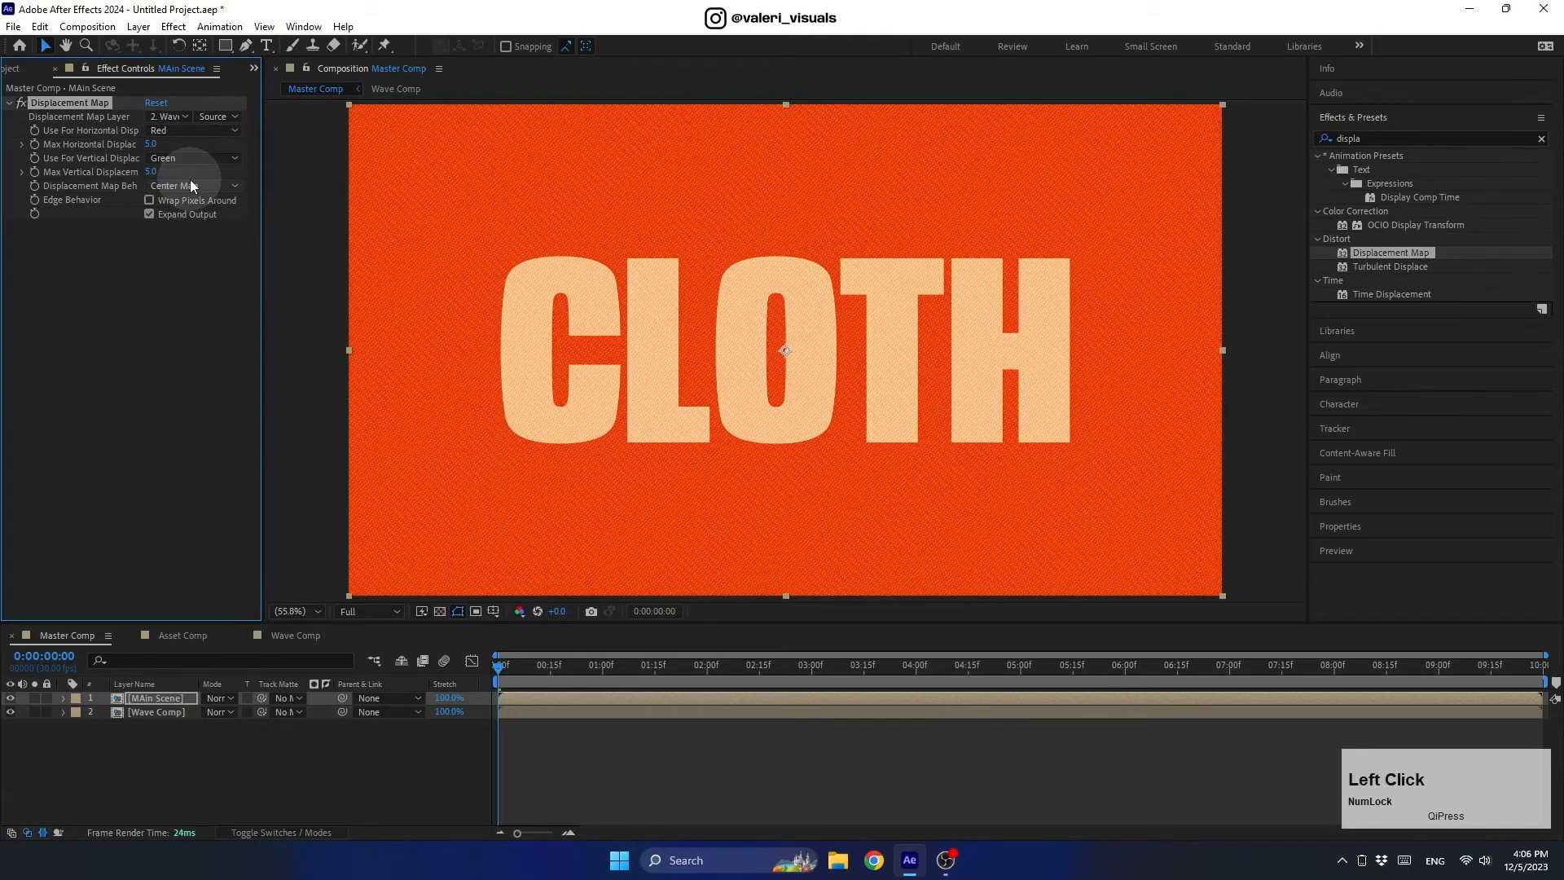
Set both Max Horizontal and Max Vertical Displacement to 50 and enable Wrap Pixels Around.
left_click(152, 145)
type("50")
key("Return")
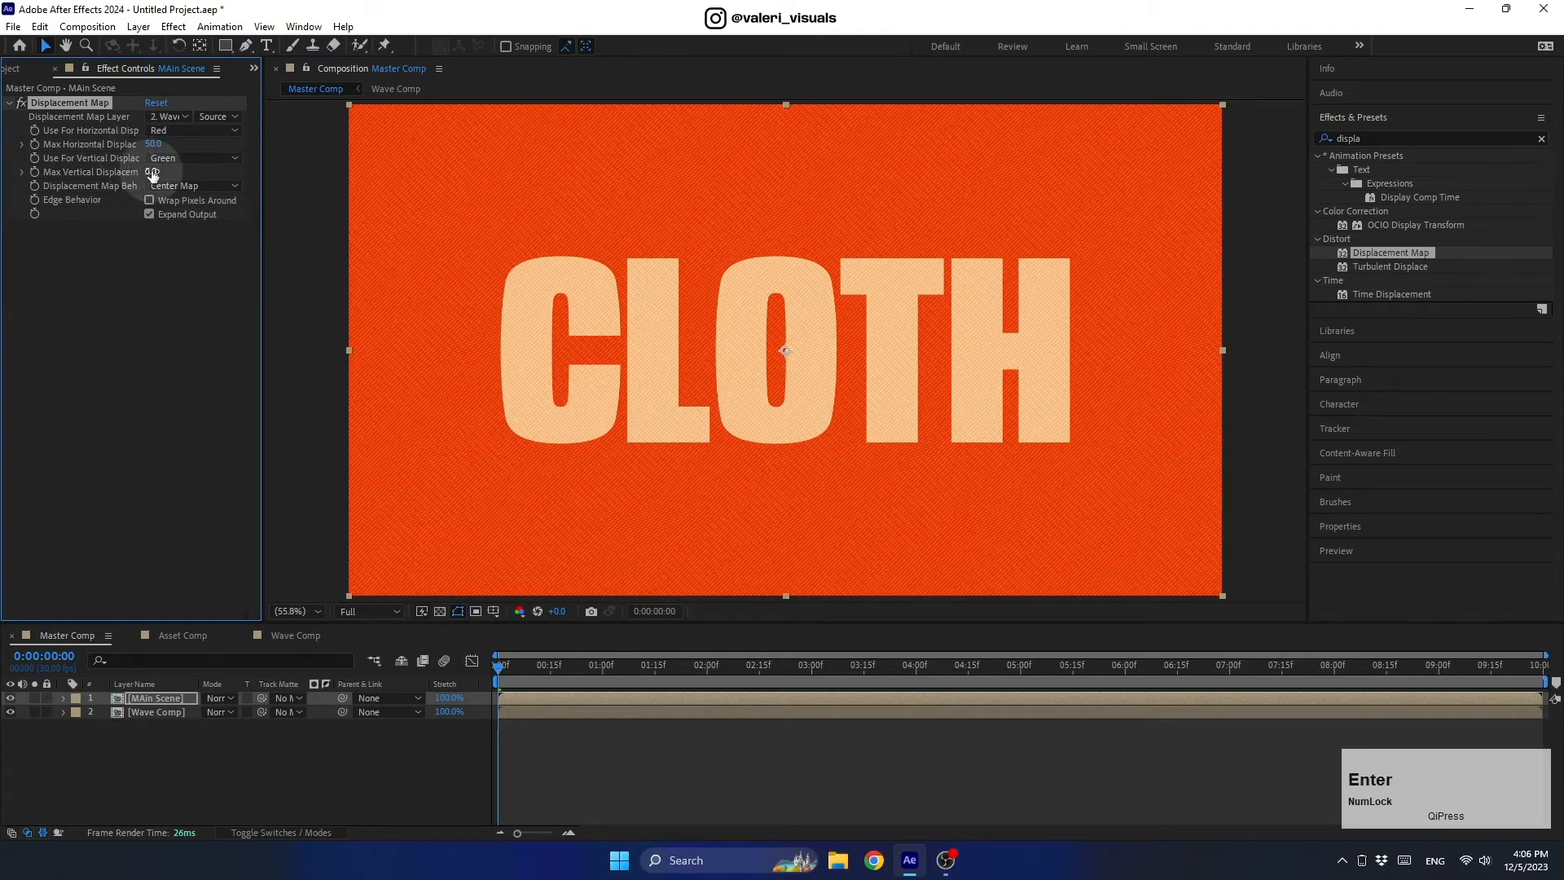
type("50")
key("Return")
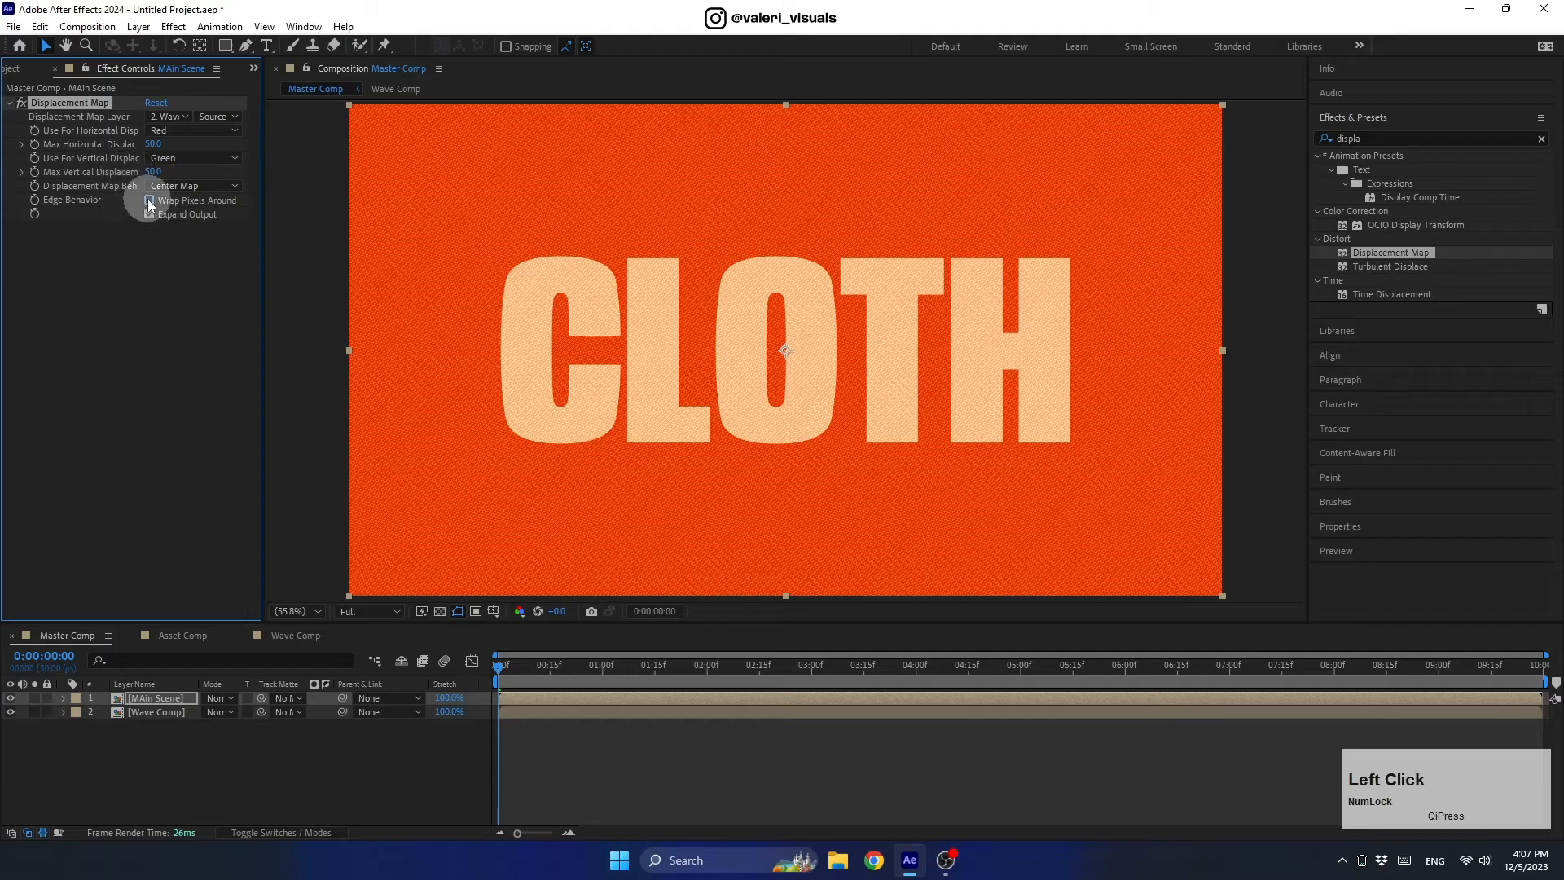
Set MAin Scene's blending mode to Overlay and scrub to 0:00:02:08 to preview the rippled cloth.
left_click(212, 698)
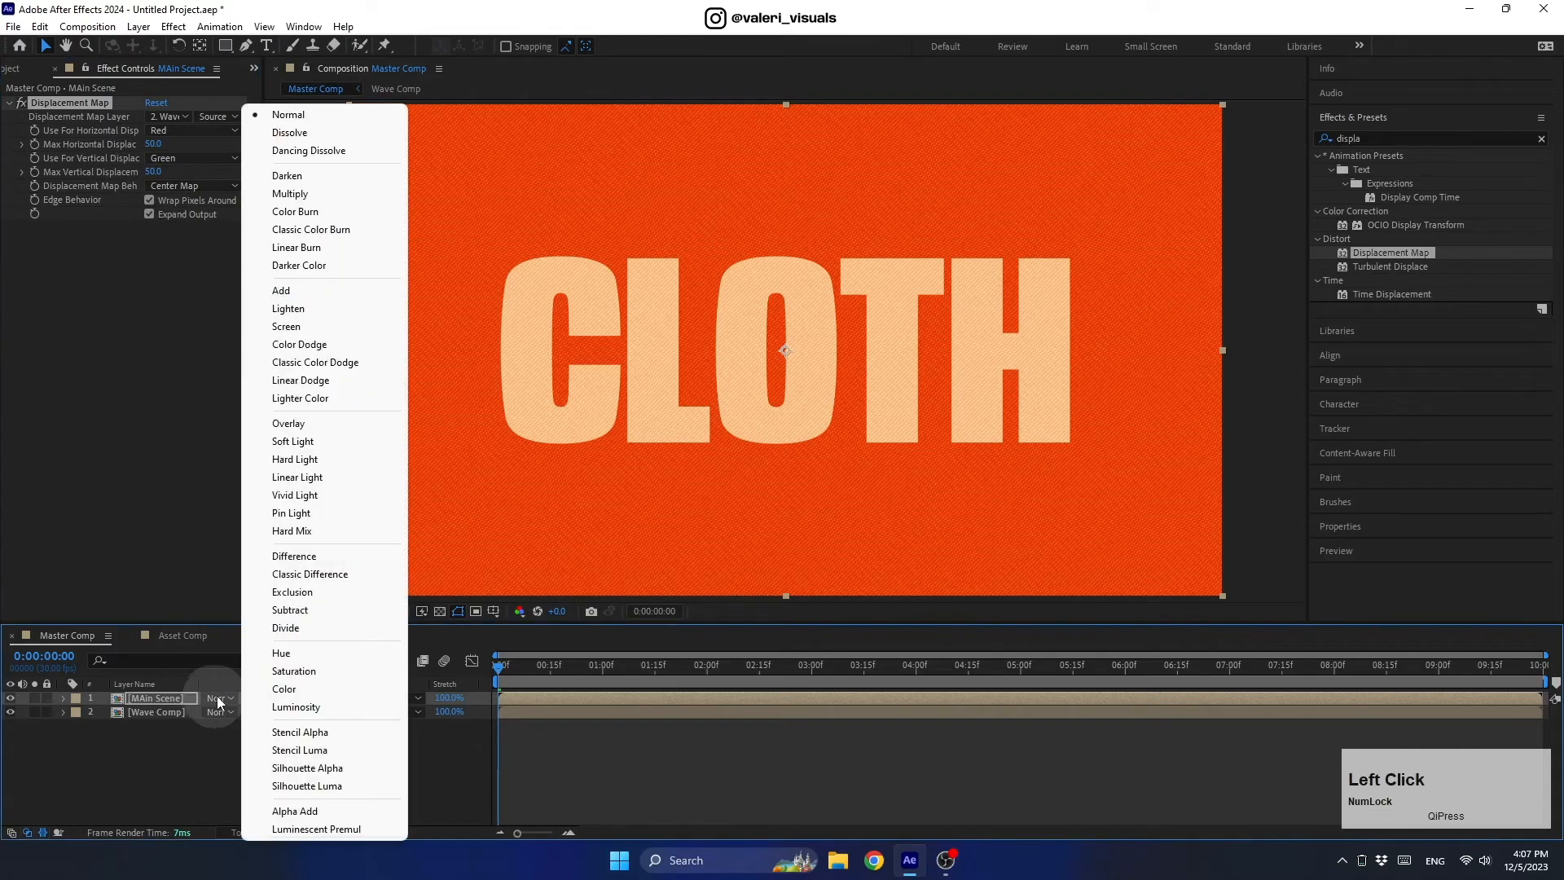
left_click(277, 424)
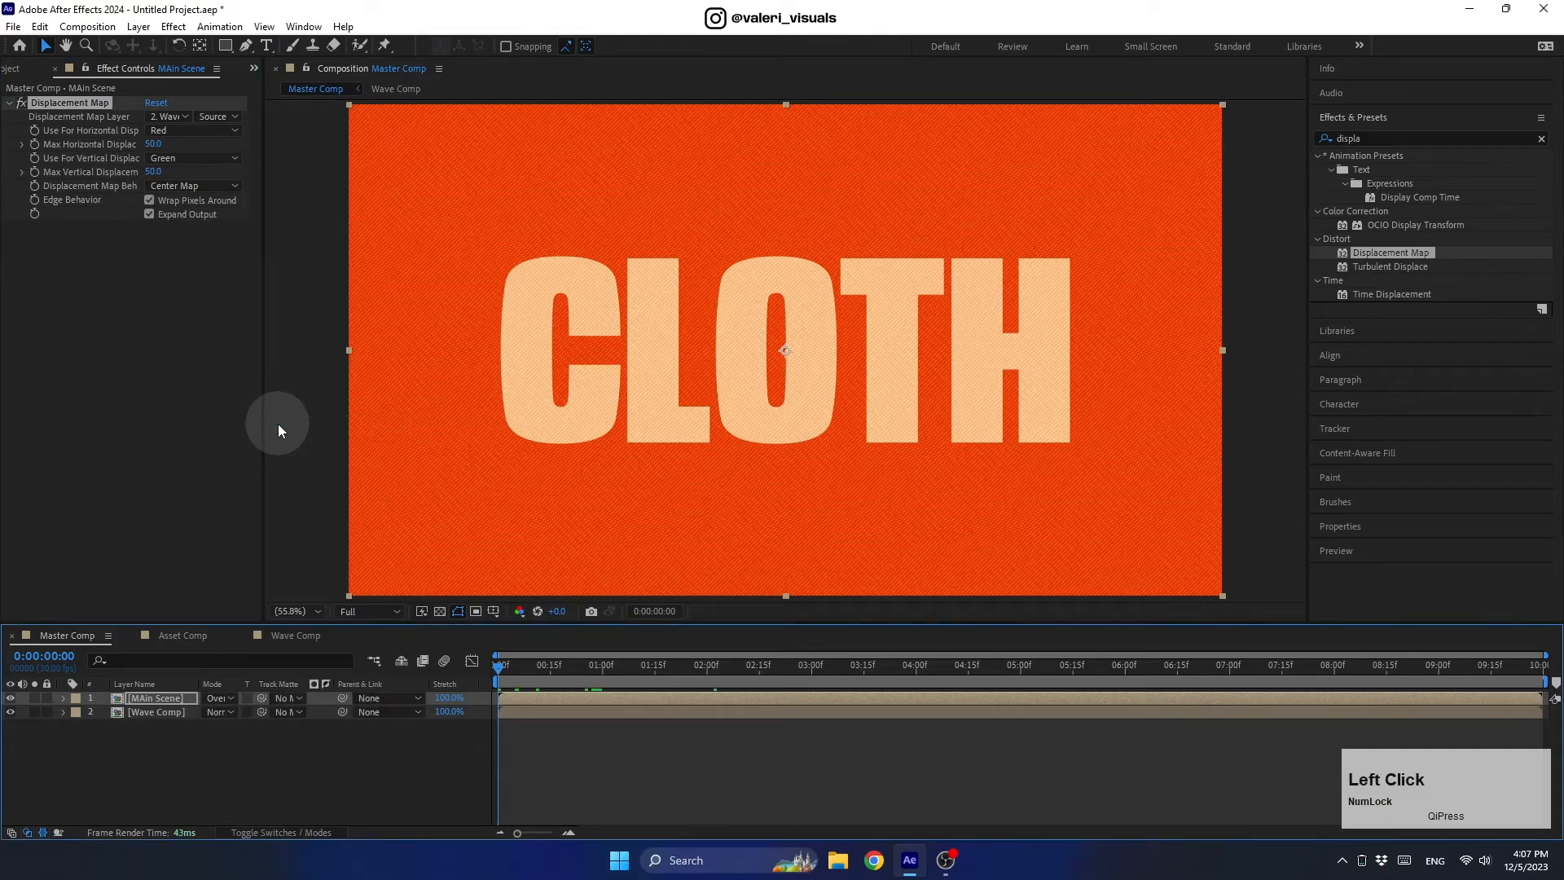
mouse_move(497, 668)
left_mouse_down()
mouse_move(868, 735)
mouse_move(1381, 725)
mouse_move(1030, 709)
mouse_move(837, 674)
mouse_move(735, 733)
left_mouse_up()
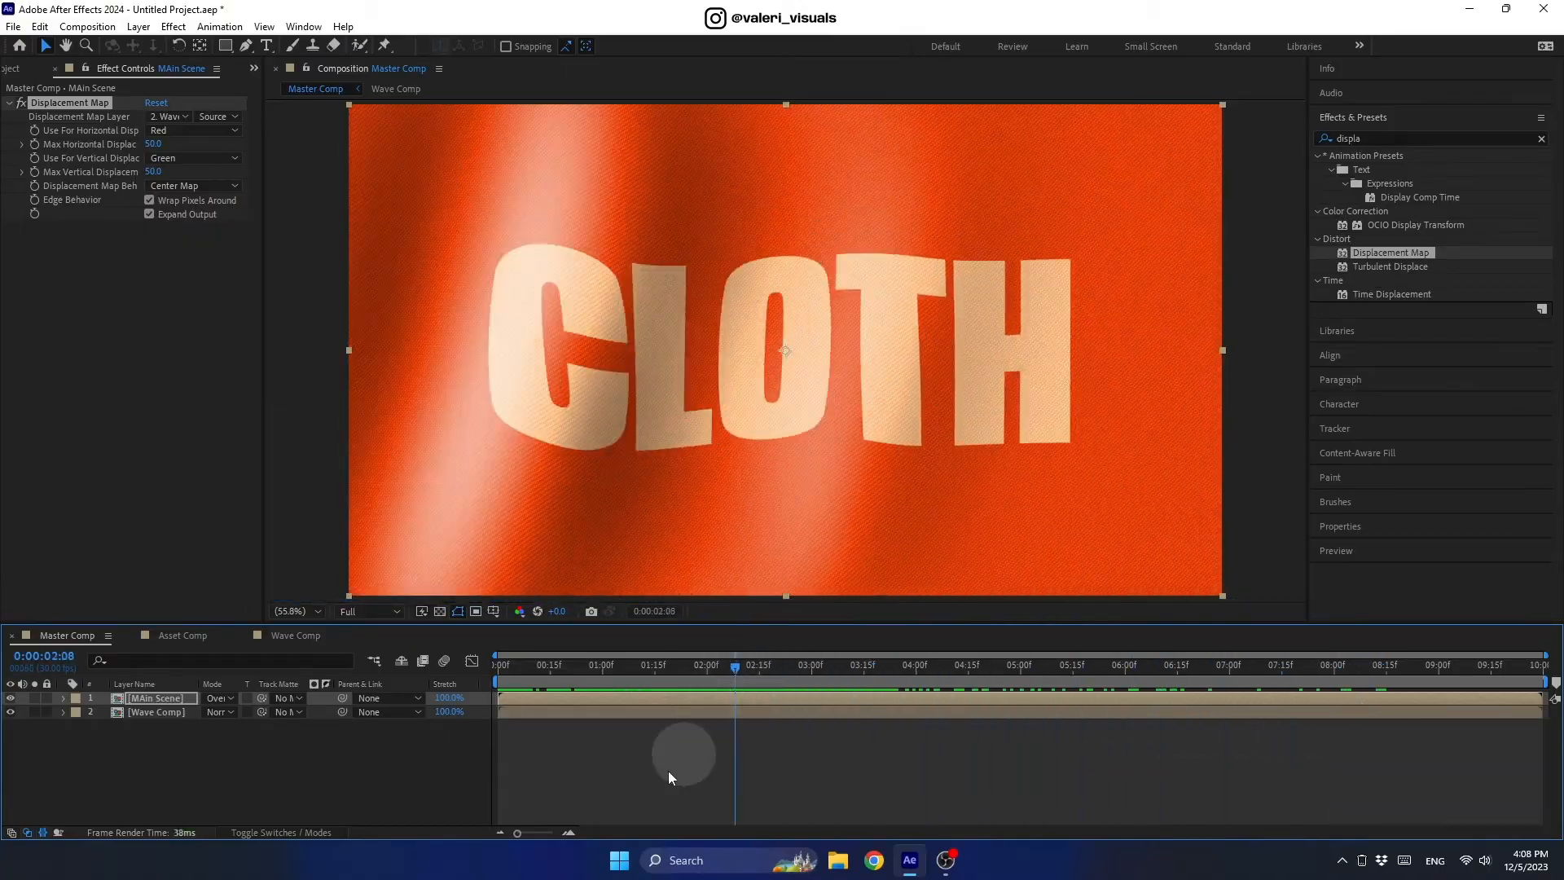
Add an adjustment layer above MAin Scene in Master Comp and apply the Curves effect to it.
right_click(215, 770)
mouse_move(364, 574)
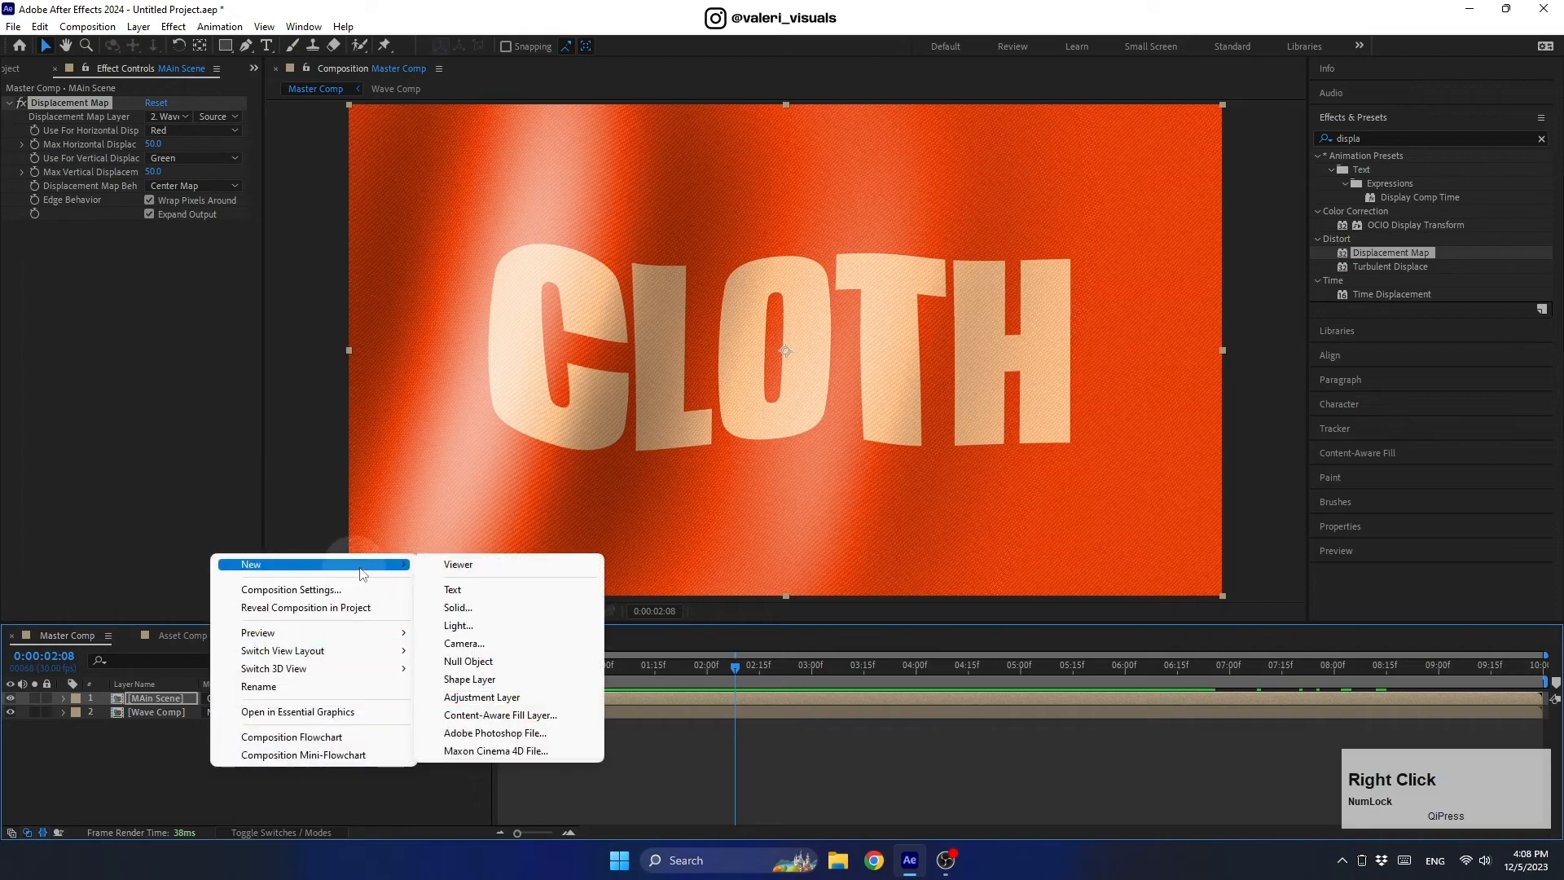
left_click(481, 696)
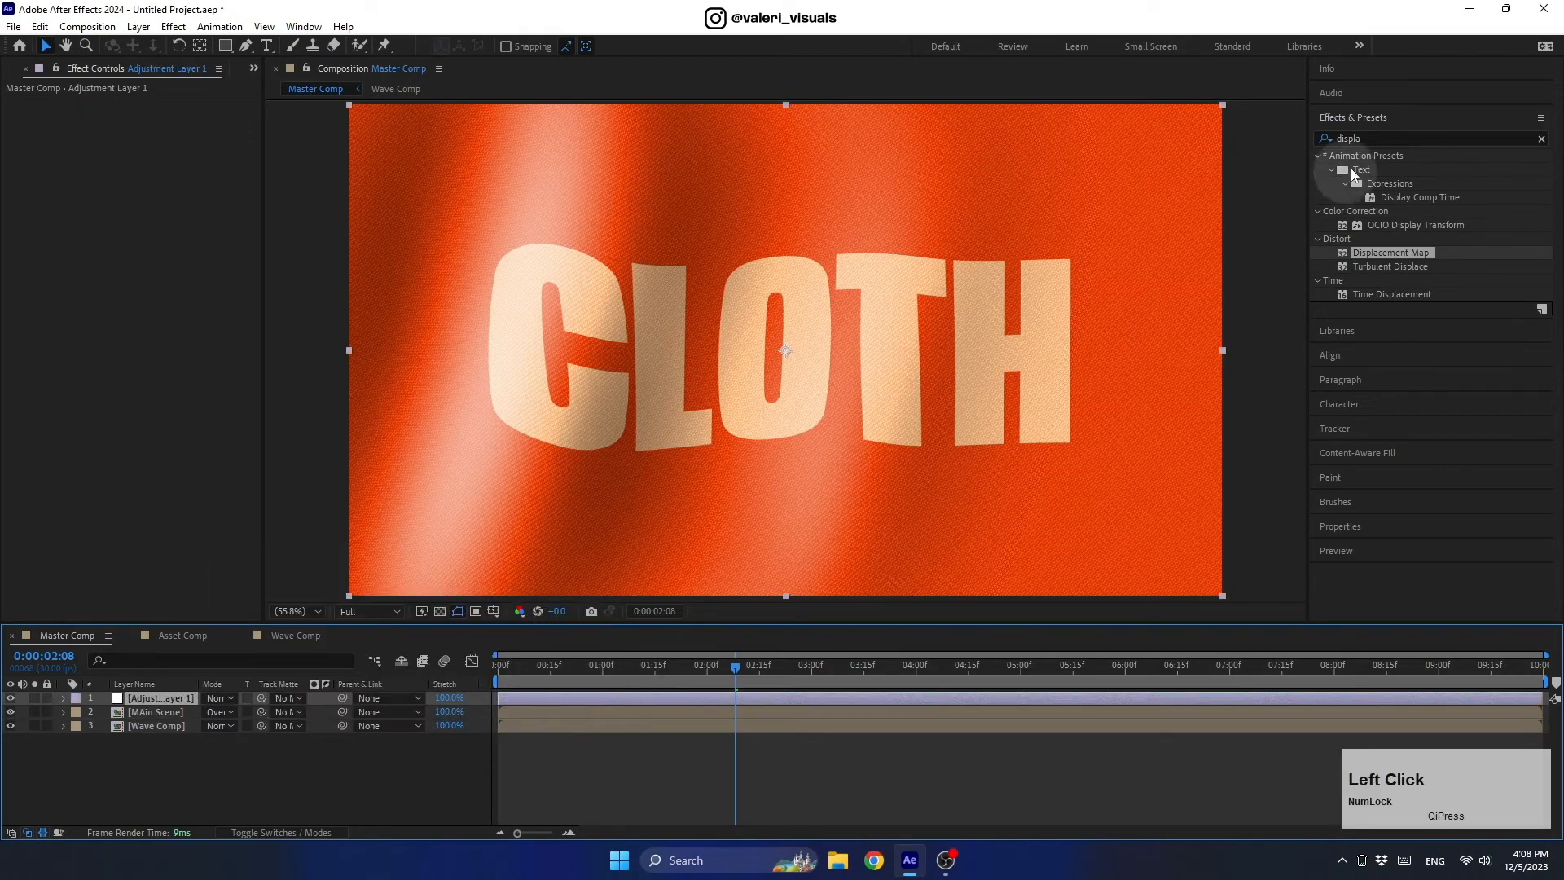
left_click(1349, 139)
type("curve")
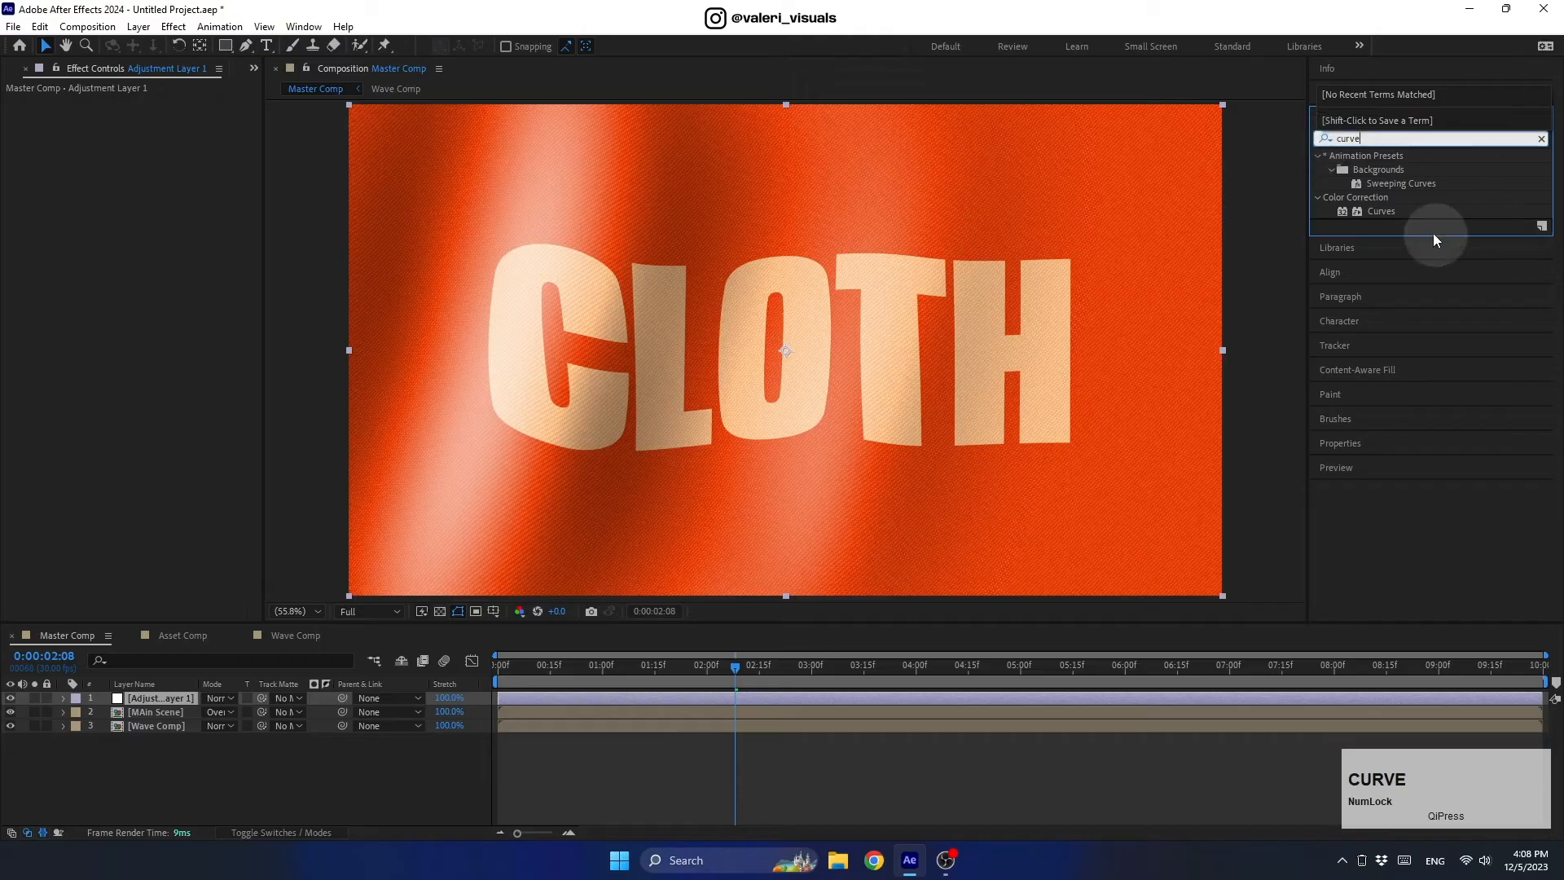
left_click_drag(1381, 211, 164, 698)
Shape the RGB curve into a gentle S, raising the highlights and lowering the shadows for more contrast.
scroll(628, 471, "up", 2)
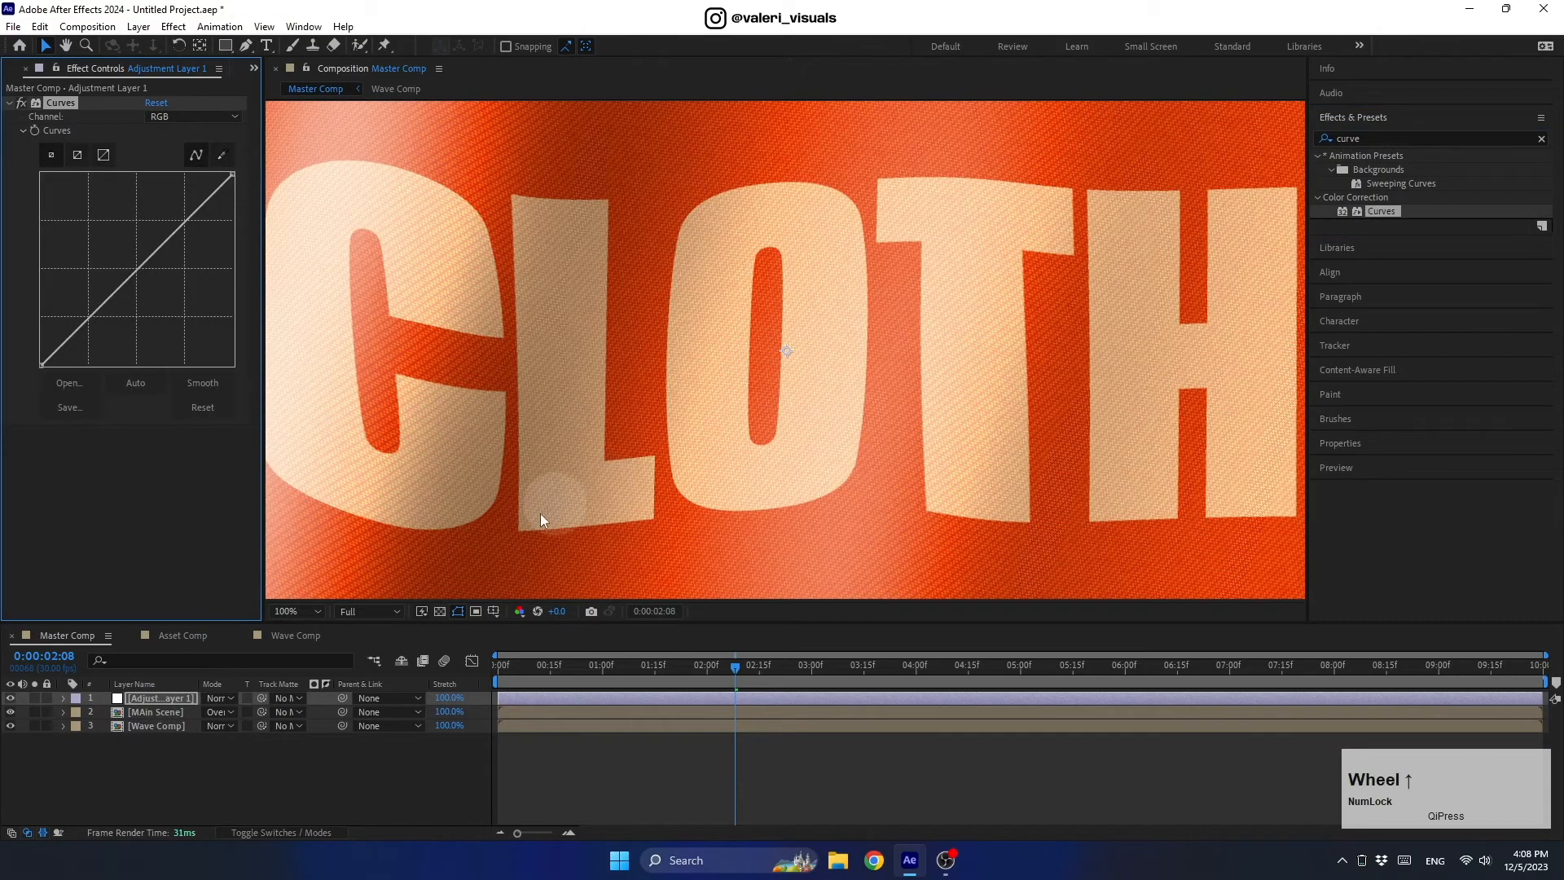
left_click_drag(90, 320, 86, 314)
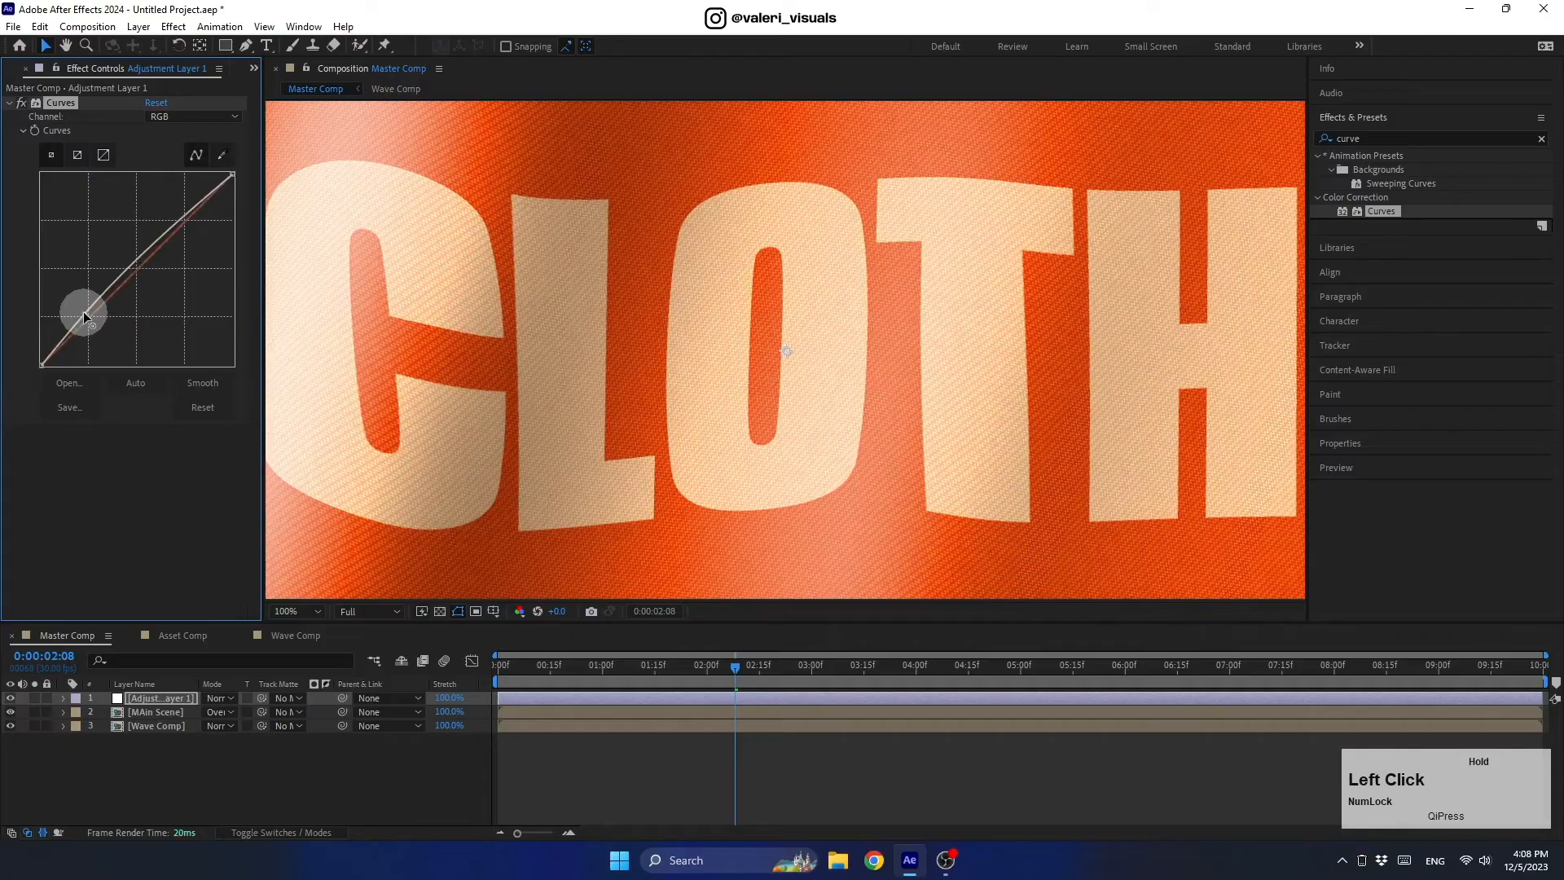
left_click(187, 216)
left_click_drag(186, 216, 177, 208)
left_click(92, 308)
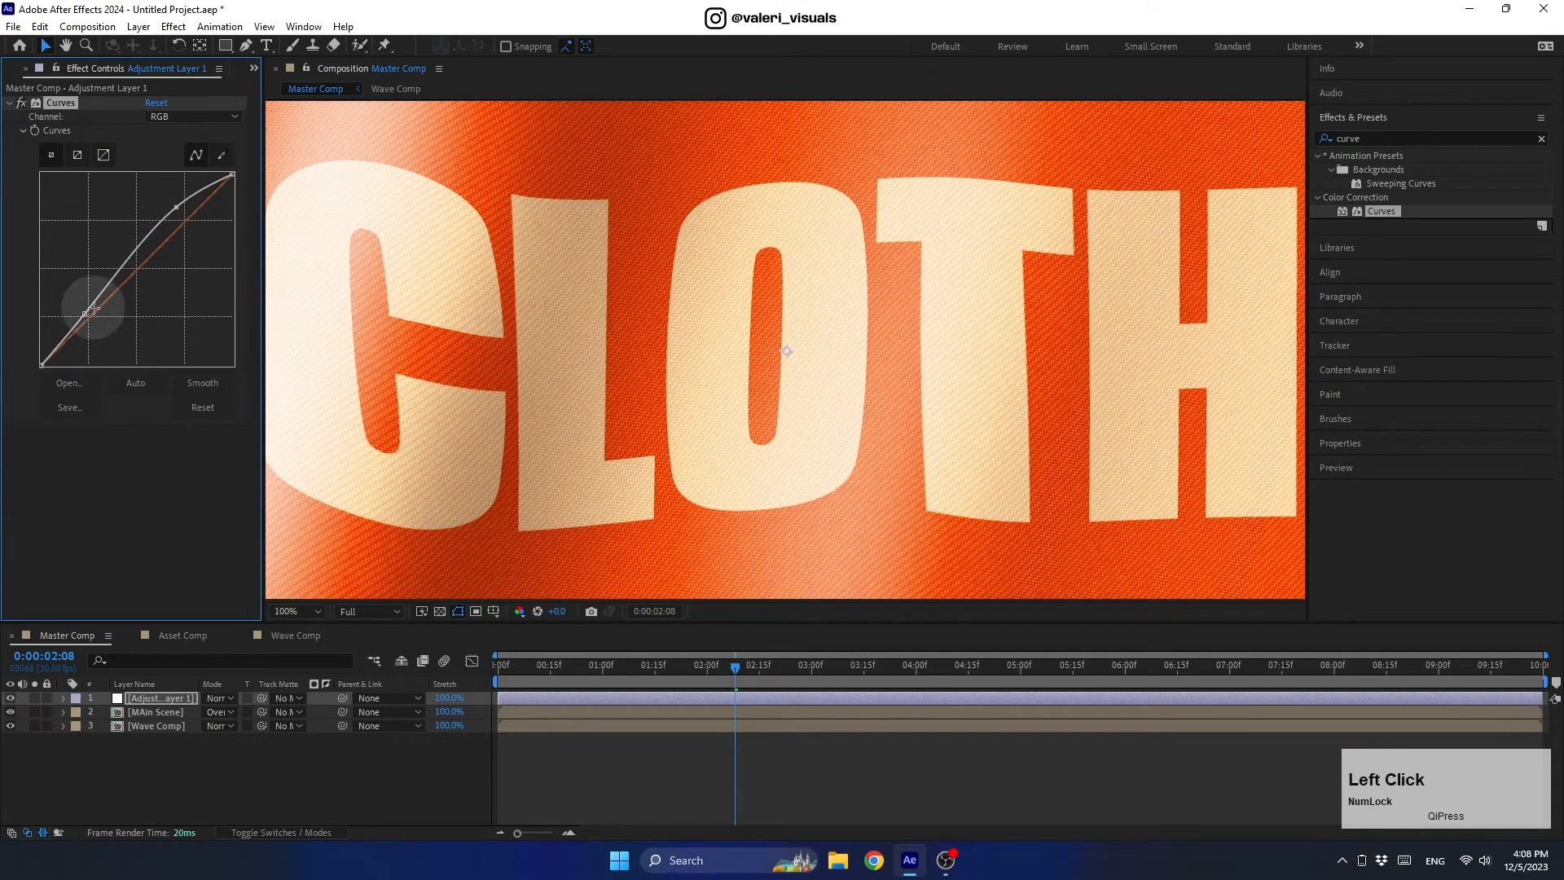
left_click_drag(87, 314, 97, 325)
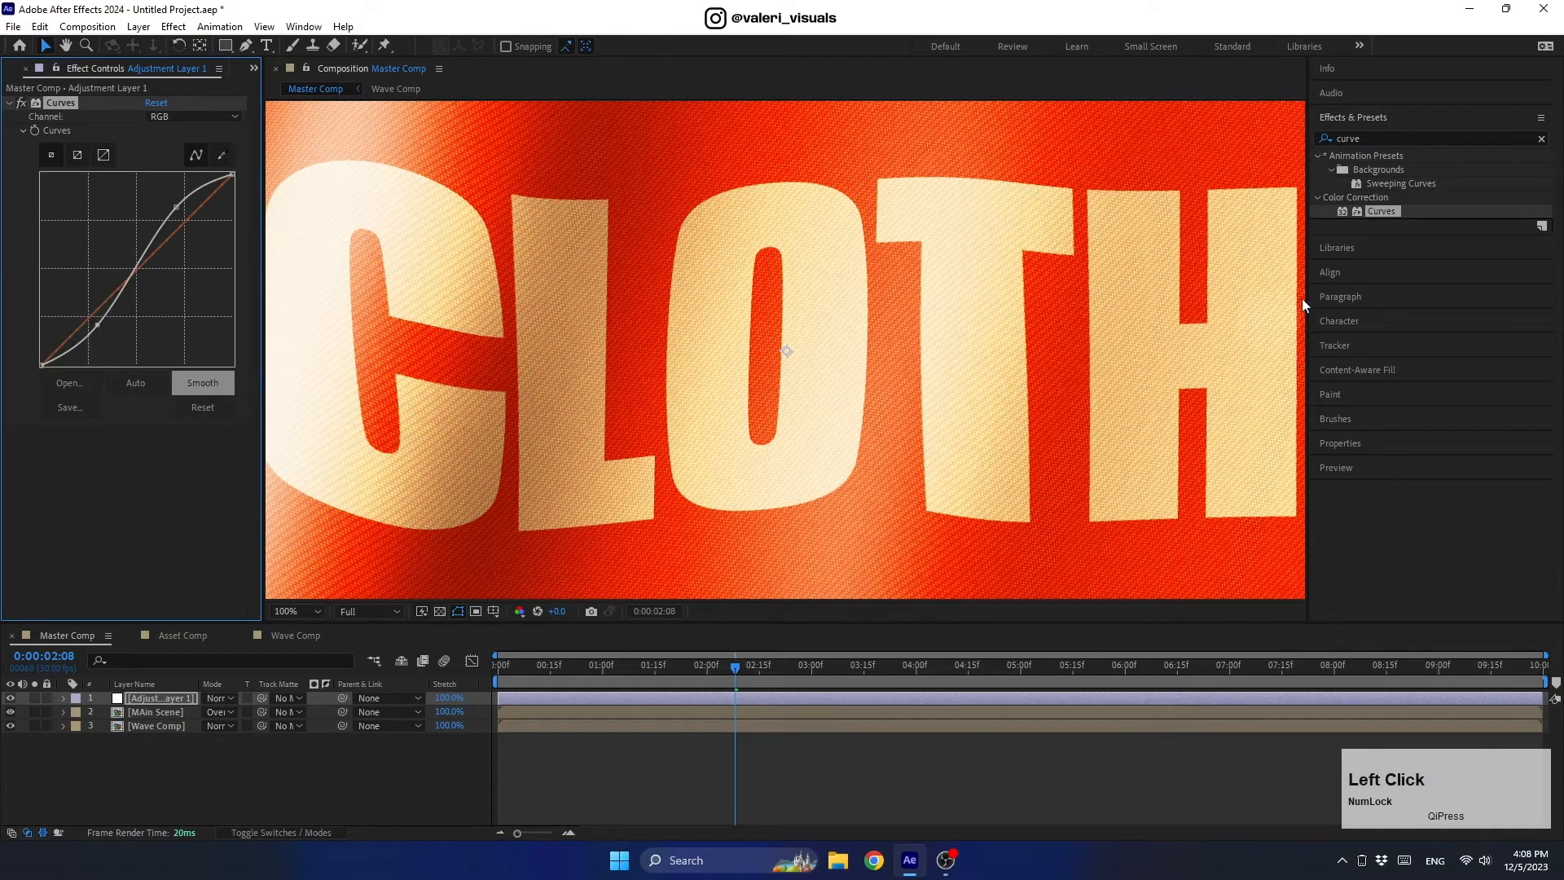
Apply Hue/Saturation to the adjustment layer and set its Master Saturation to 5.
left_click(1375, 140)
type("hue")
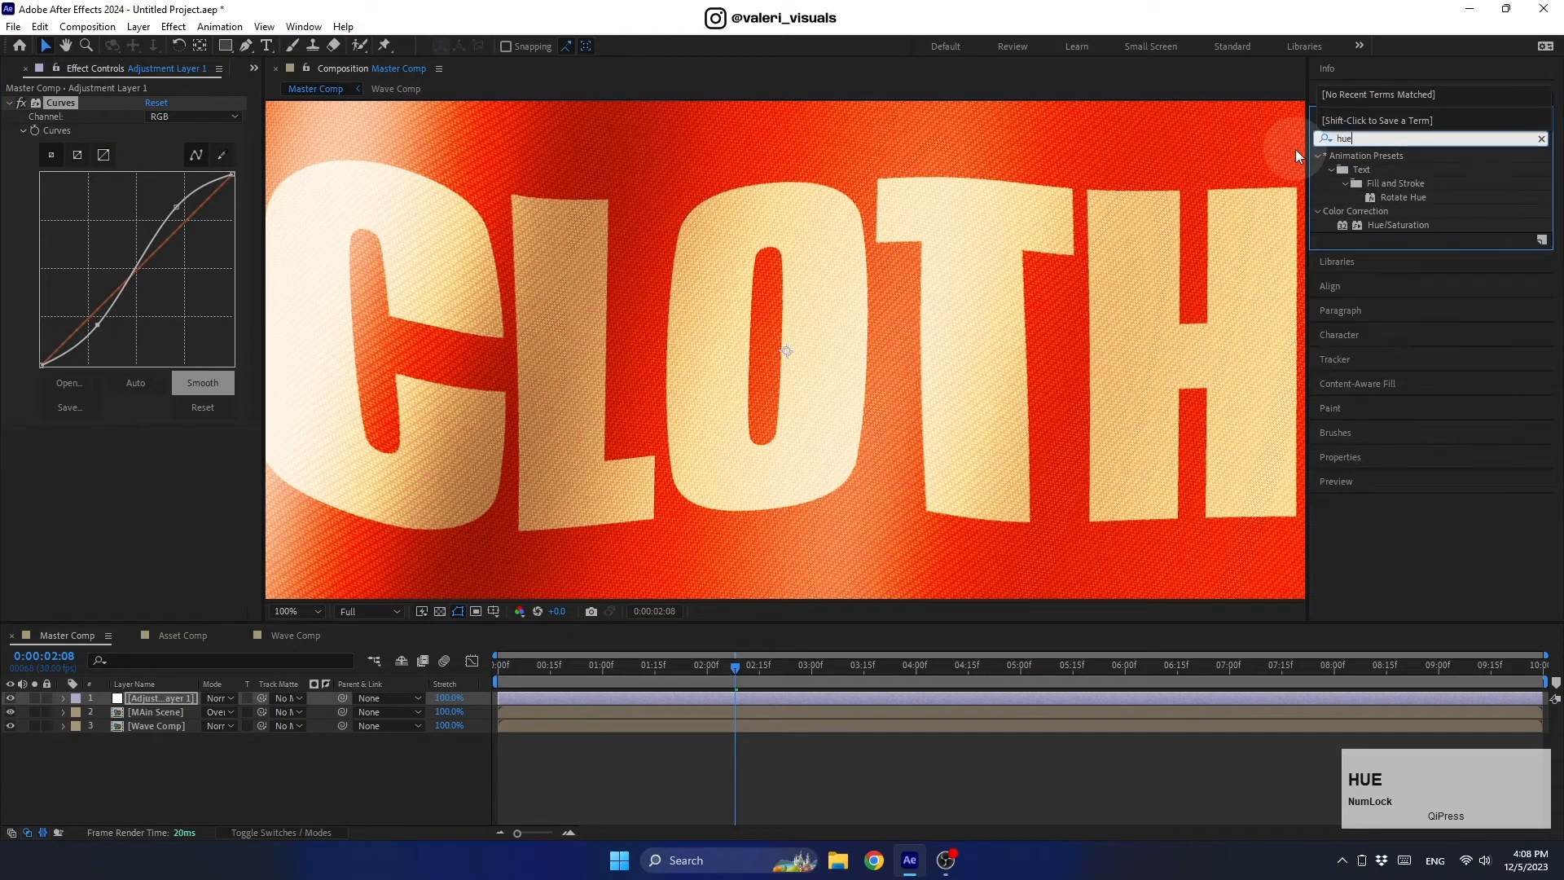
left_click_drag(1398, 224, 178, 701)
left_click(141, 522)
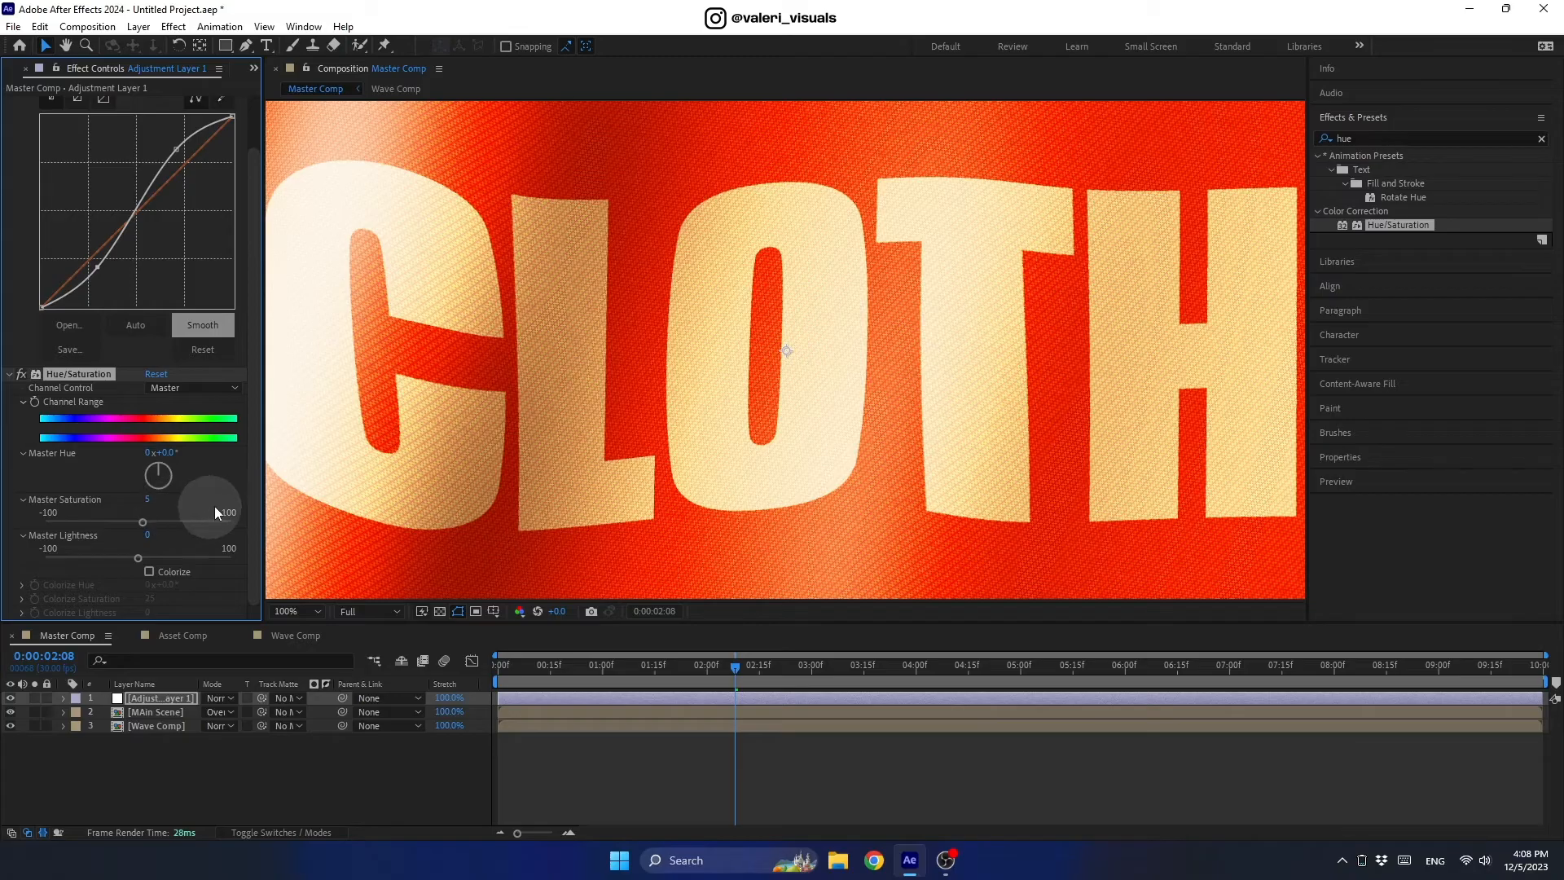
Preview the color-graded waves across the whole frame by scrubbing to 0:00:02:19.
scroll(614, 402, "down", 2)
left_click(757, 647)
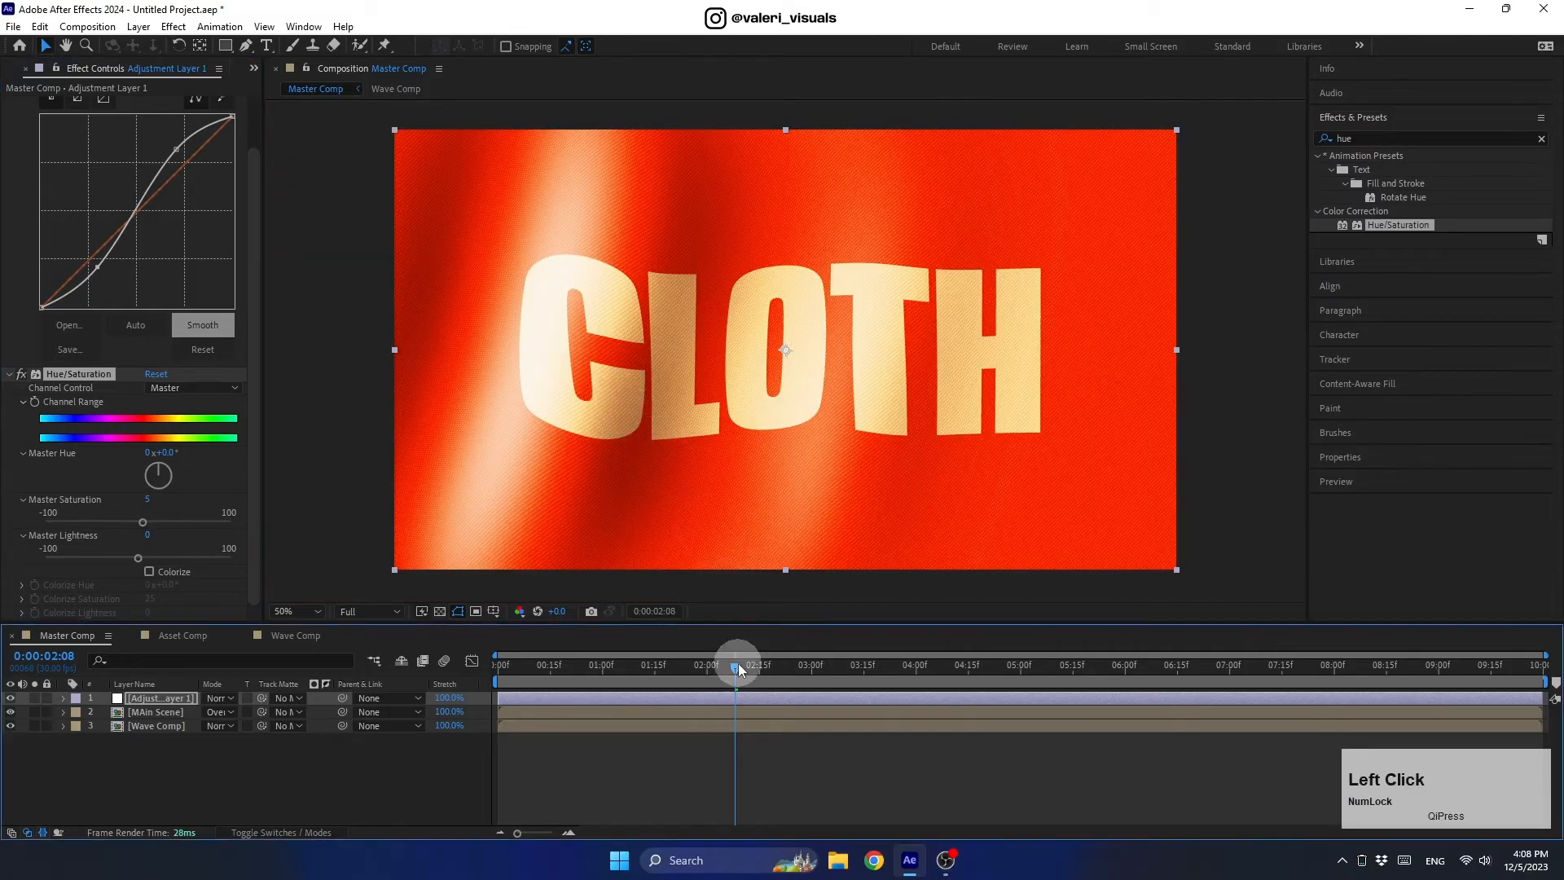
left_click_drag(738, 663, 775, 664)
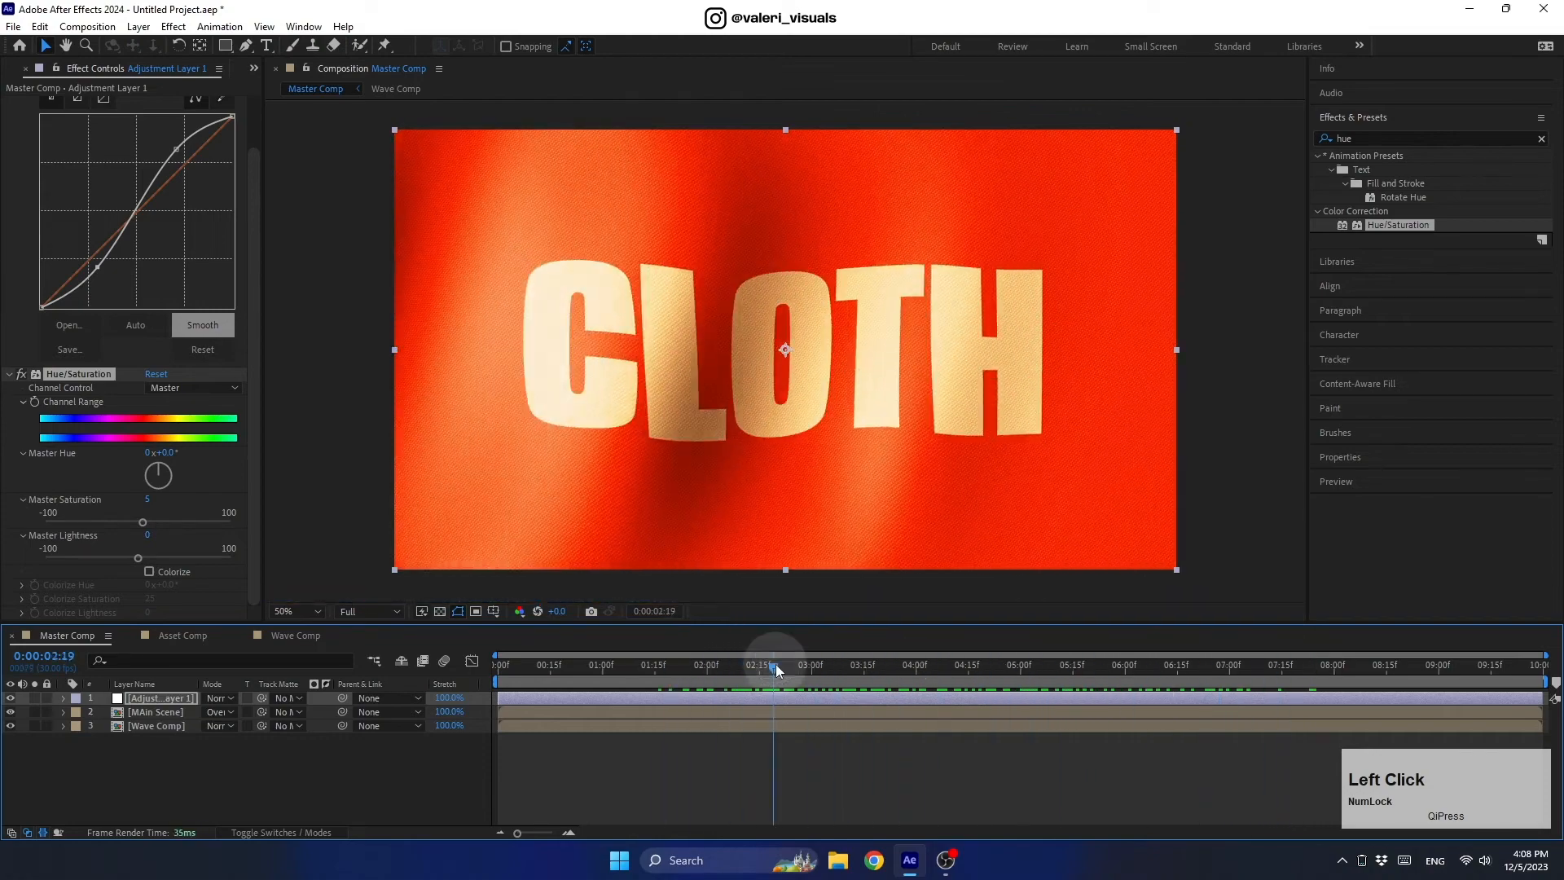
Open Asset Comp through MAin Scene and bring diamond.png from the General Assets folder in above the text layer.
double_click(154, 713)
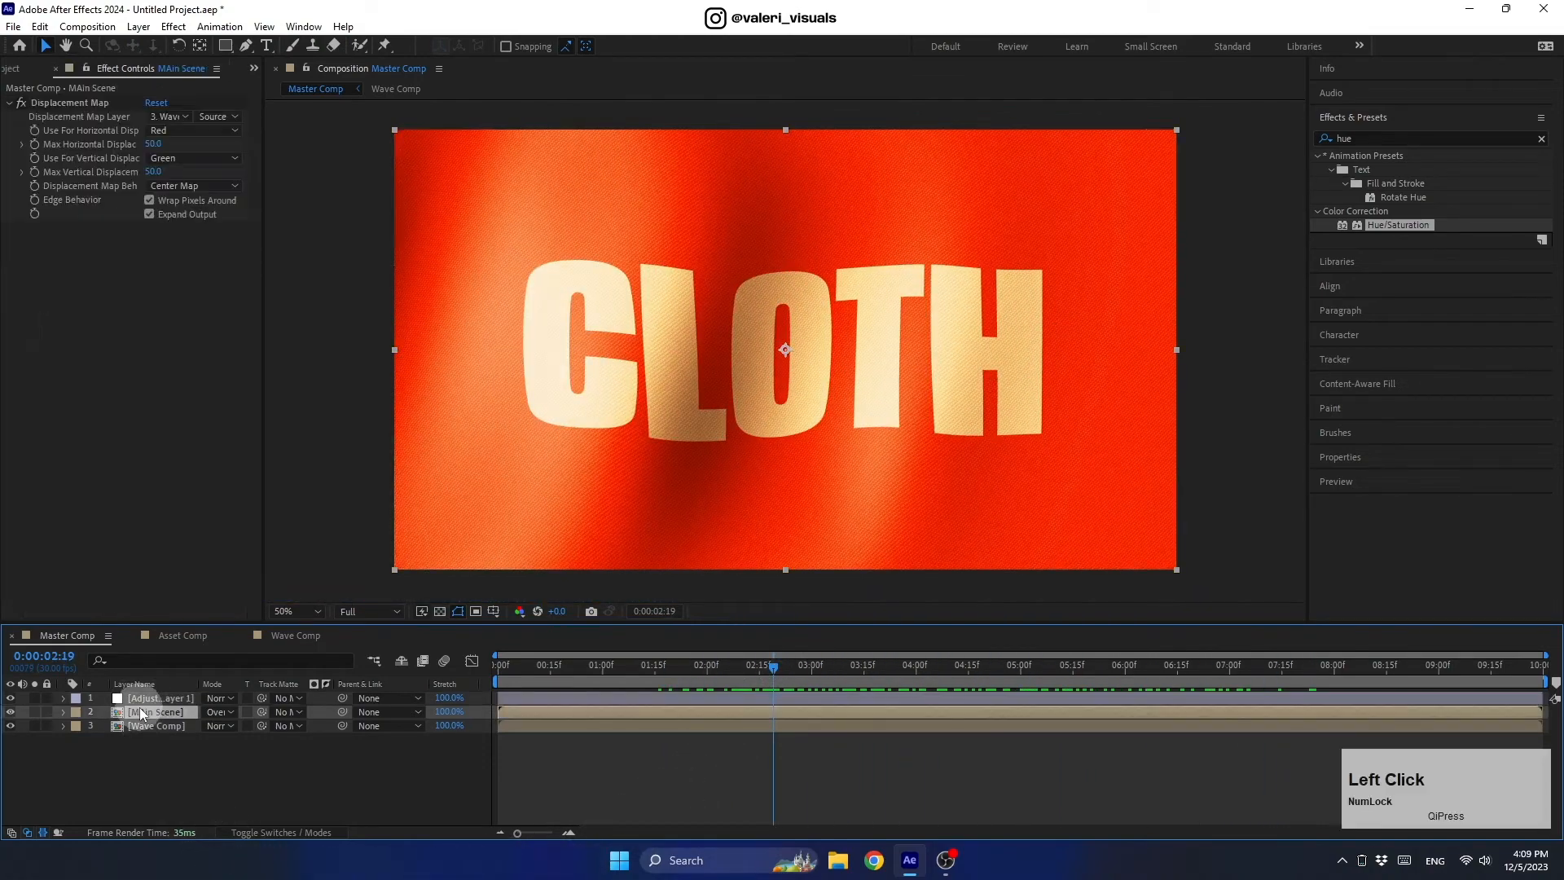
double_click(135, 697)
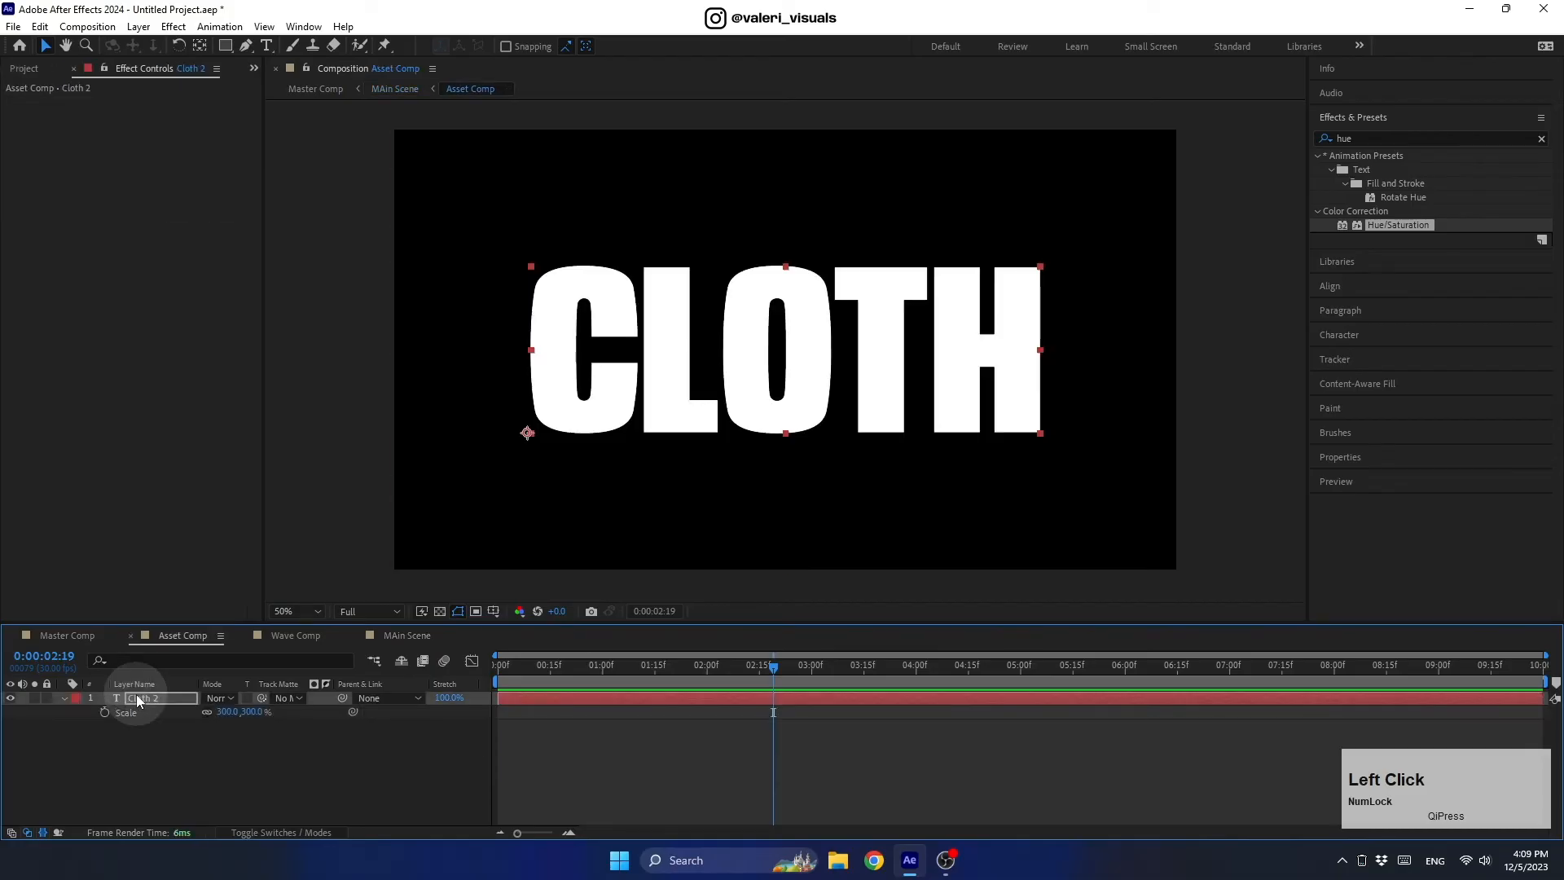
left_click(837, 861)
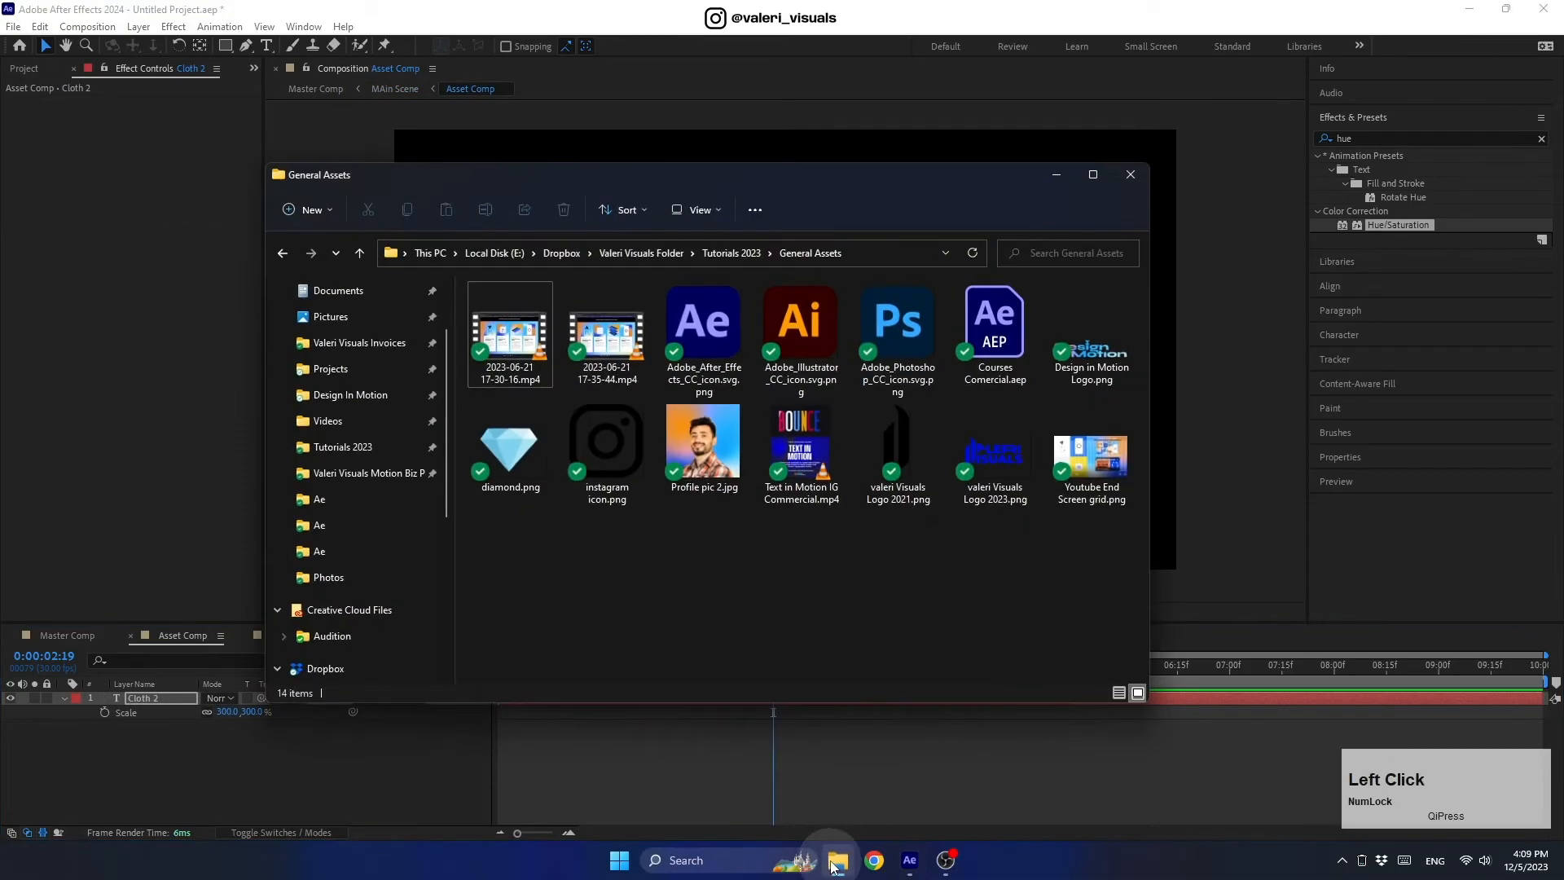
left_click_drag(518, 489, 227, 754)
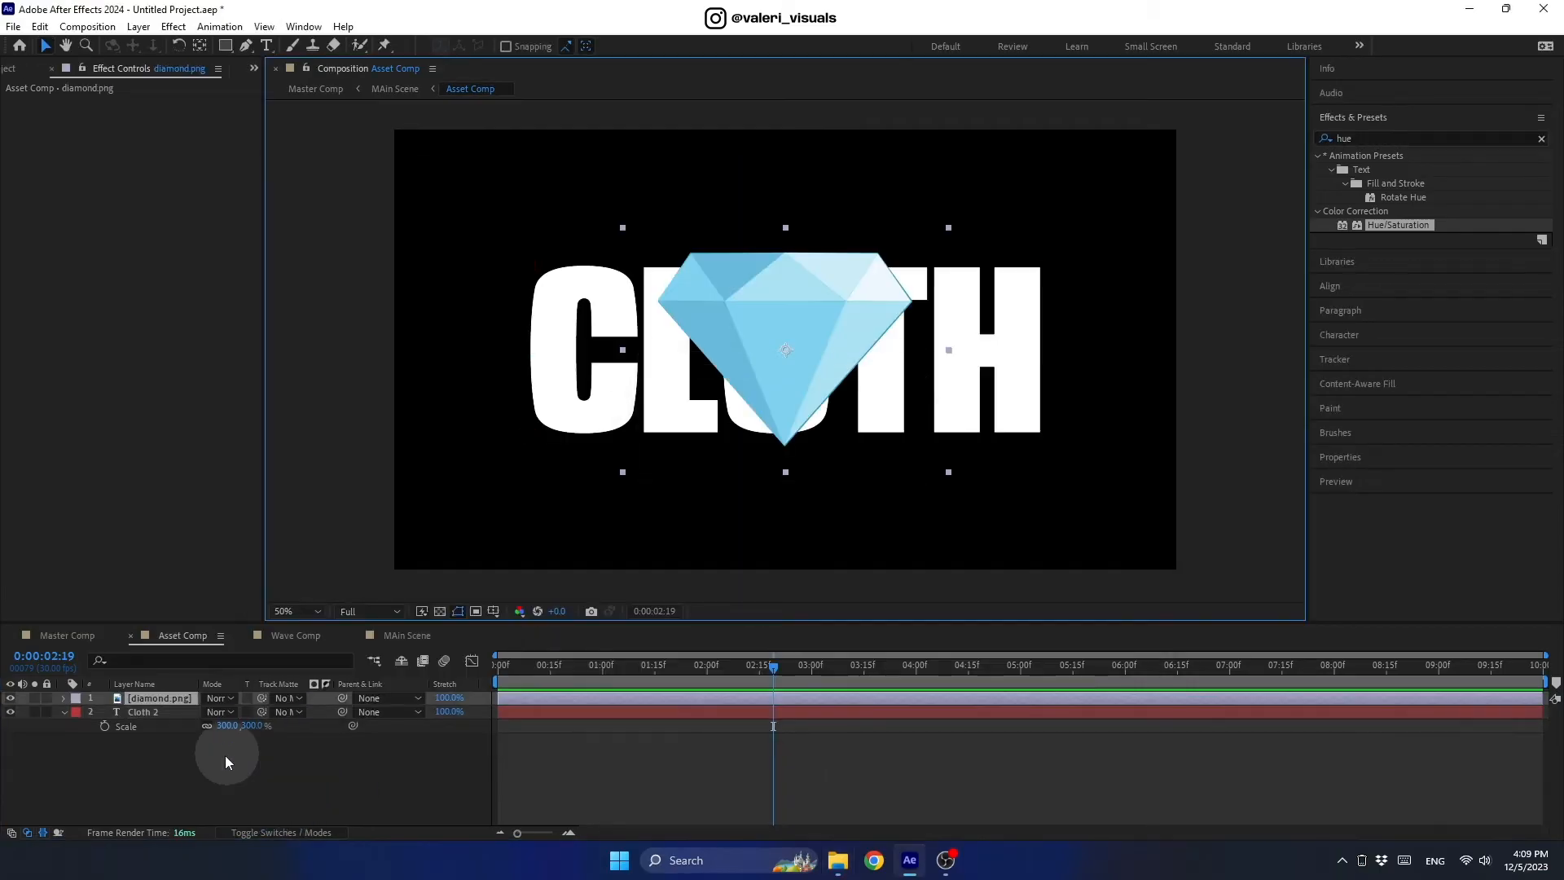
Hide the Cloth 2 text layer and scale the diamond to 150% with the playhead at the start.
left_click(11, 713)
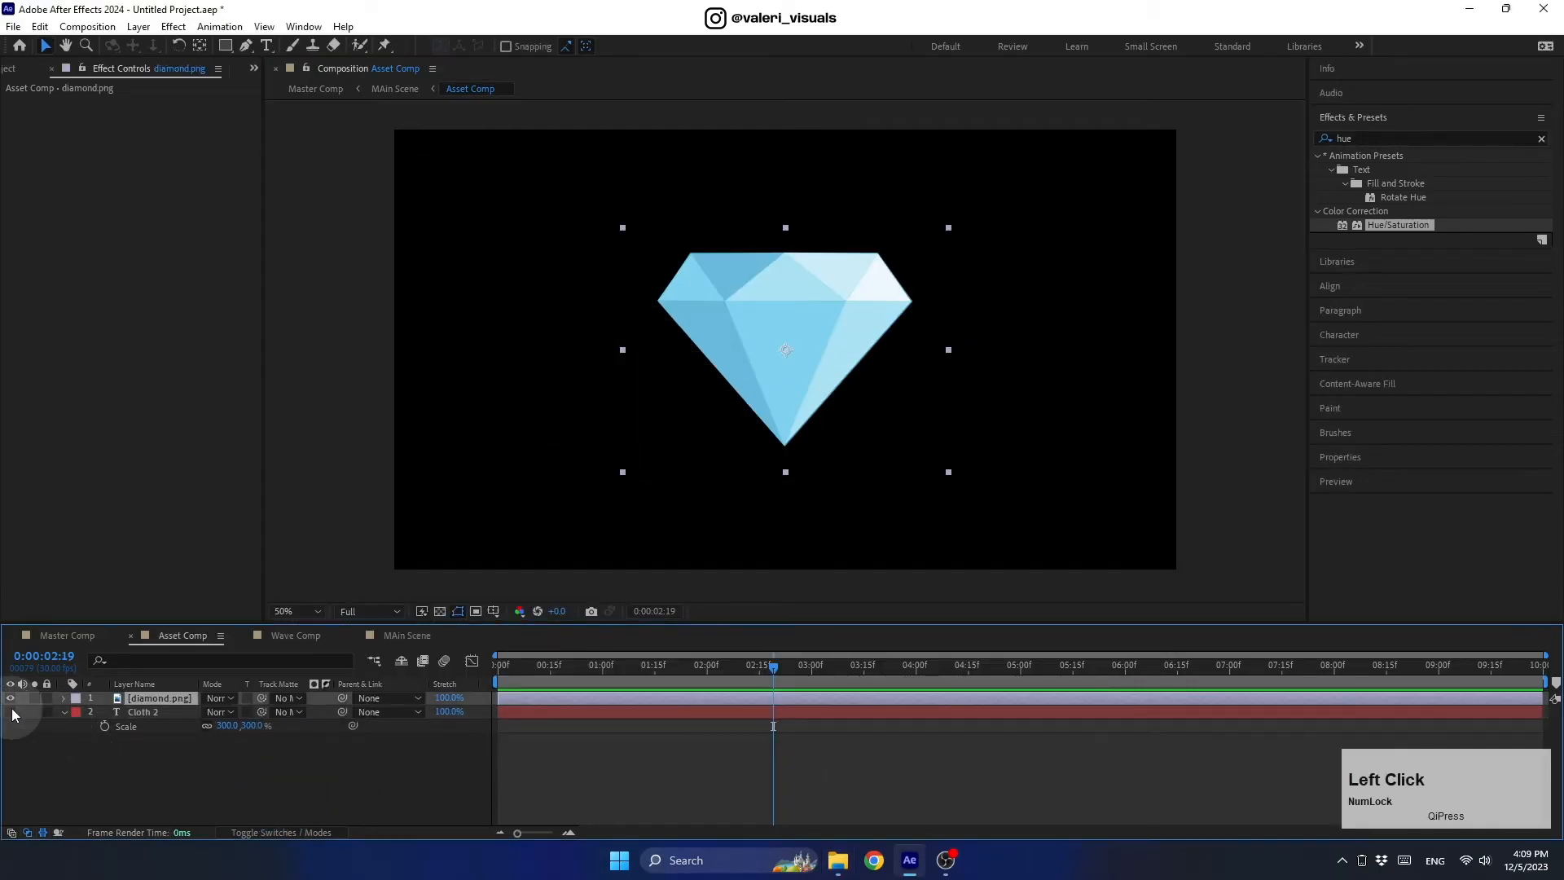
key("Home")
key("s")
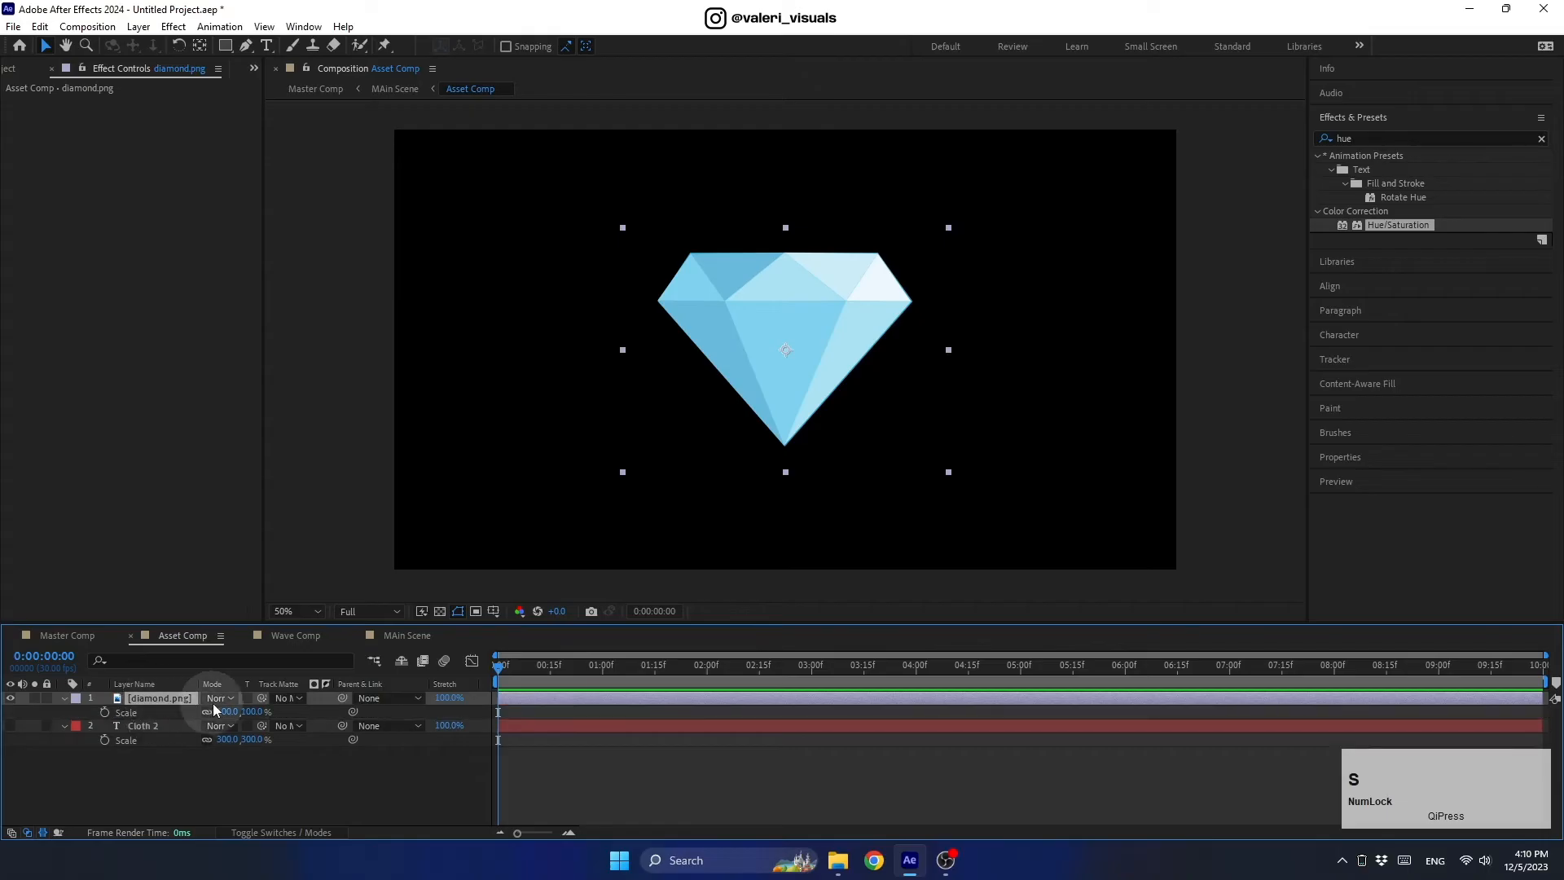
left_click(224, 712)
key("Return")
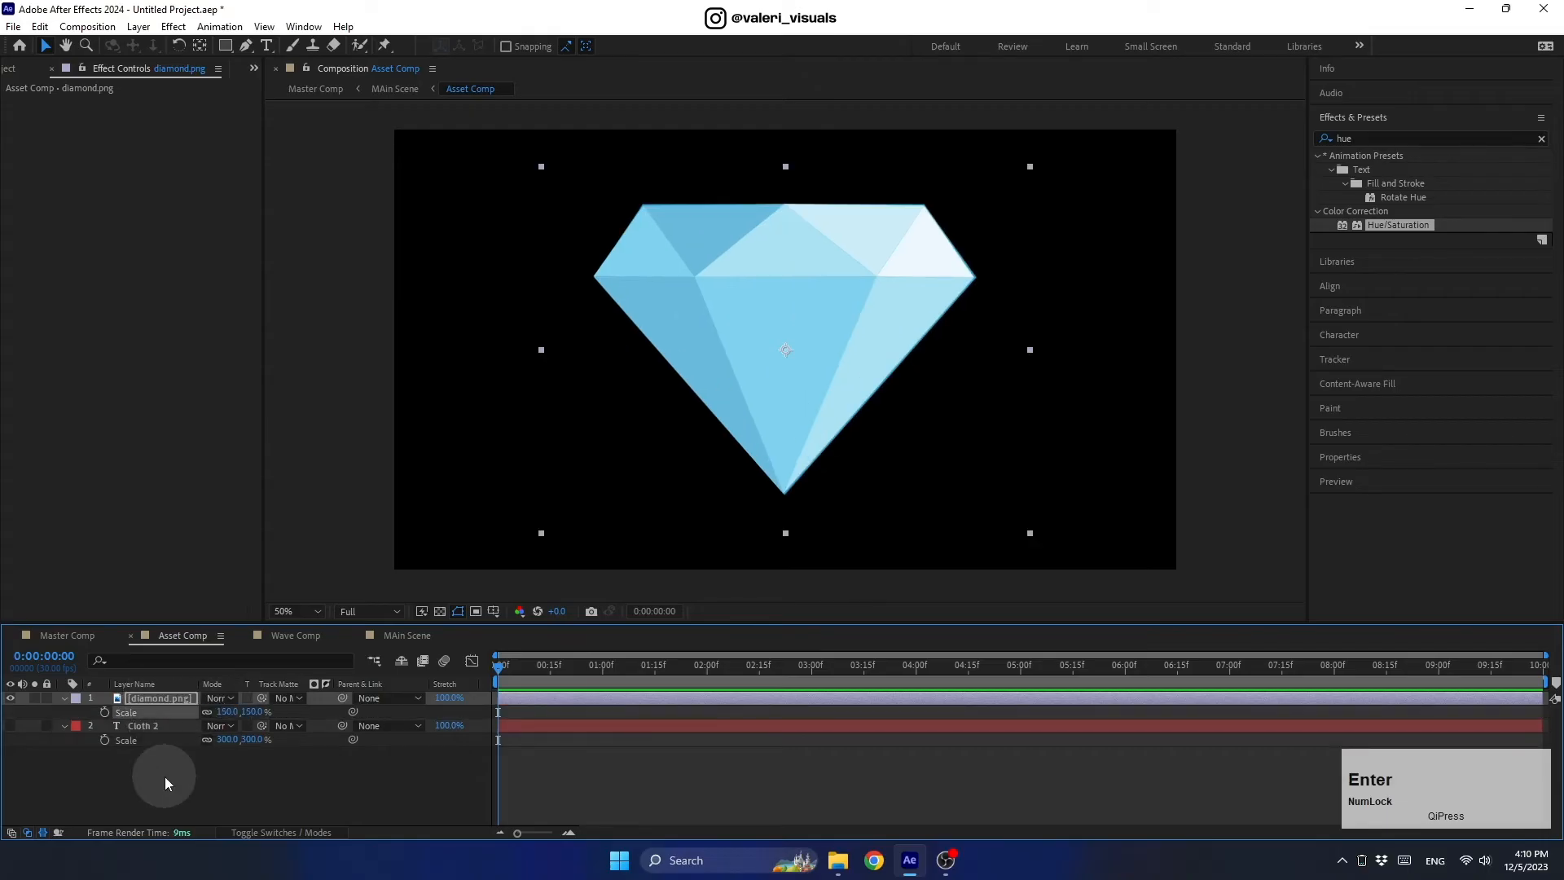
Change the diamond layer's quality and sampling switch and return to Master Comp.
left_click(245, 832)
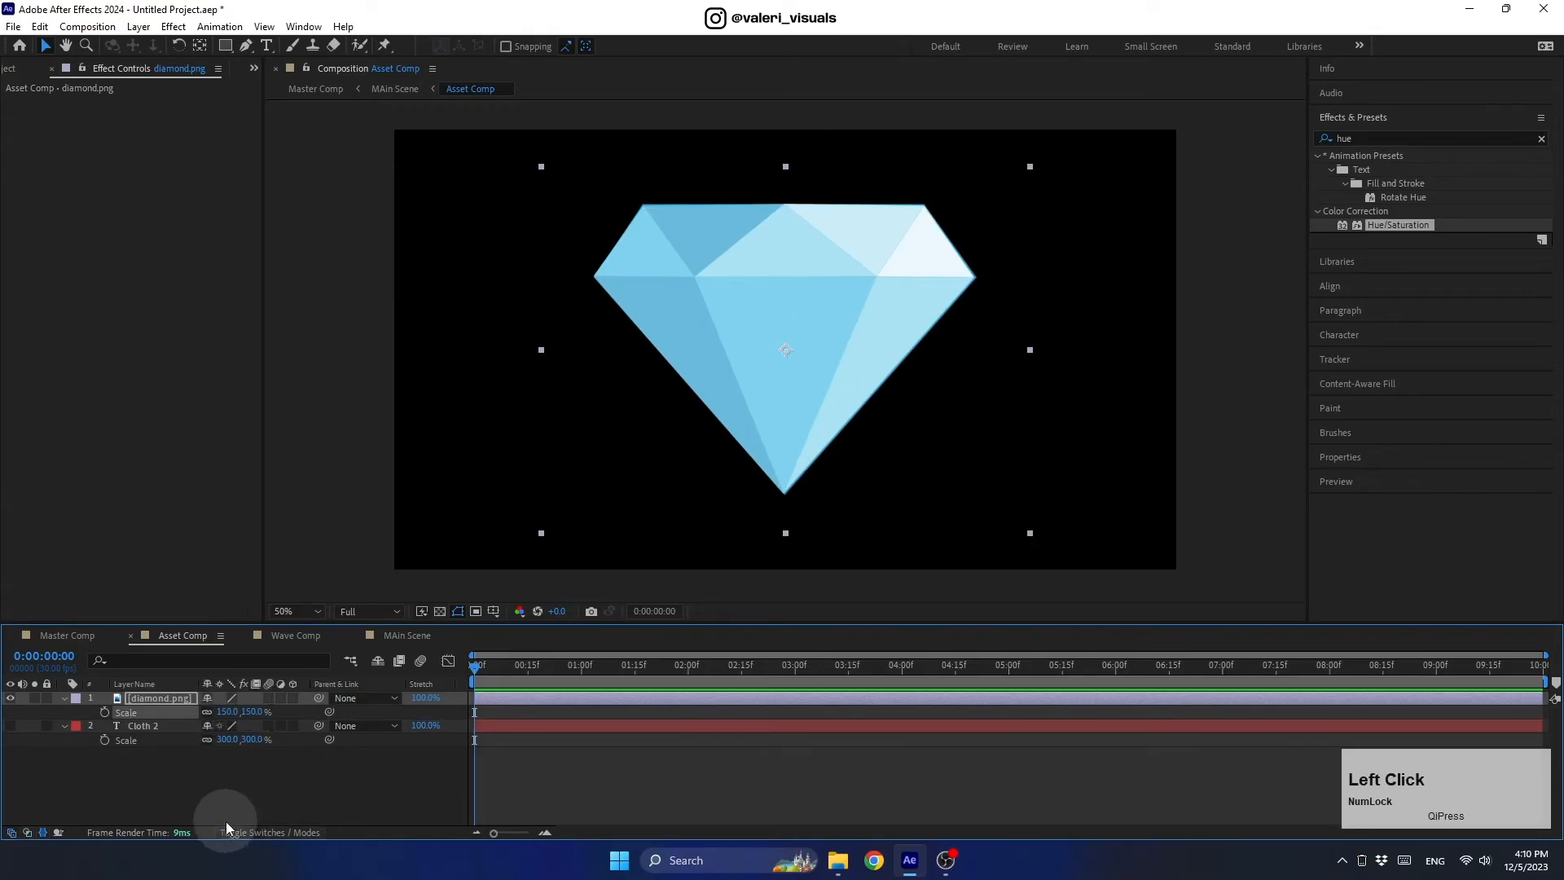
left_click(235, 697)
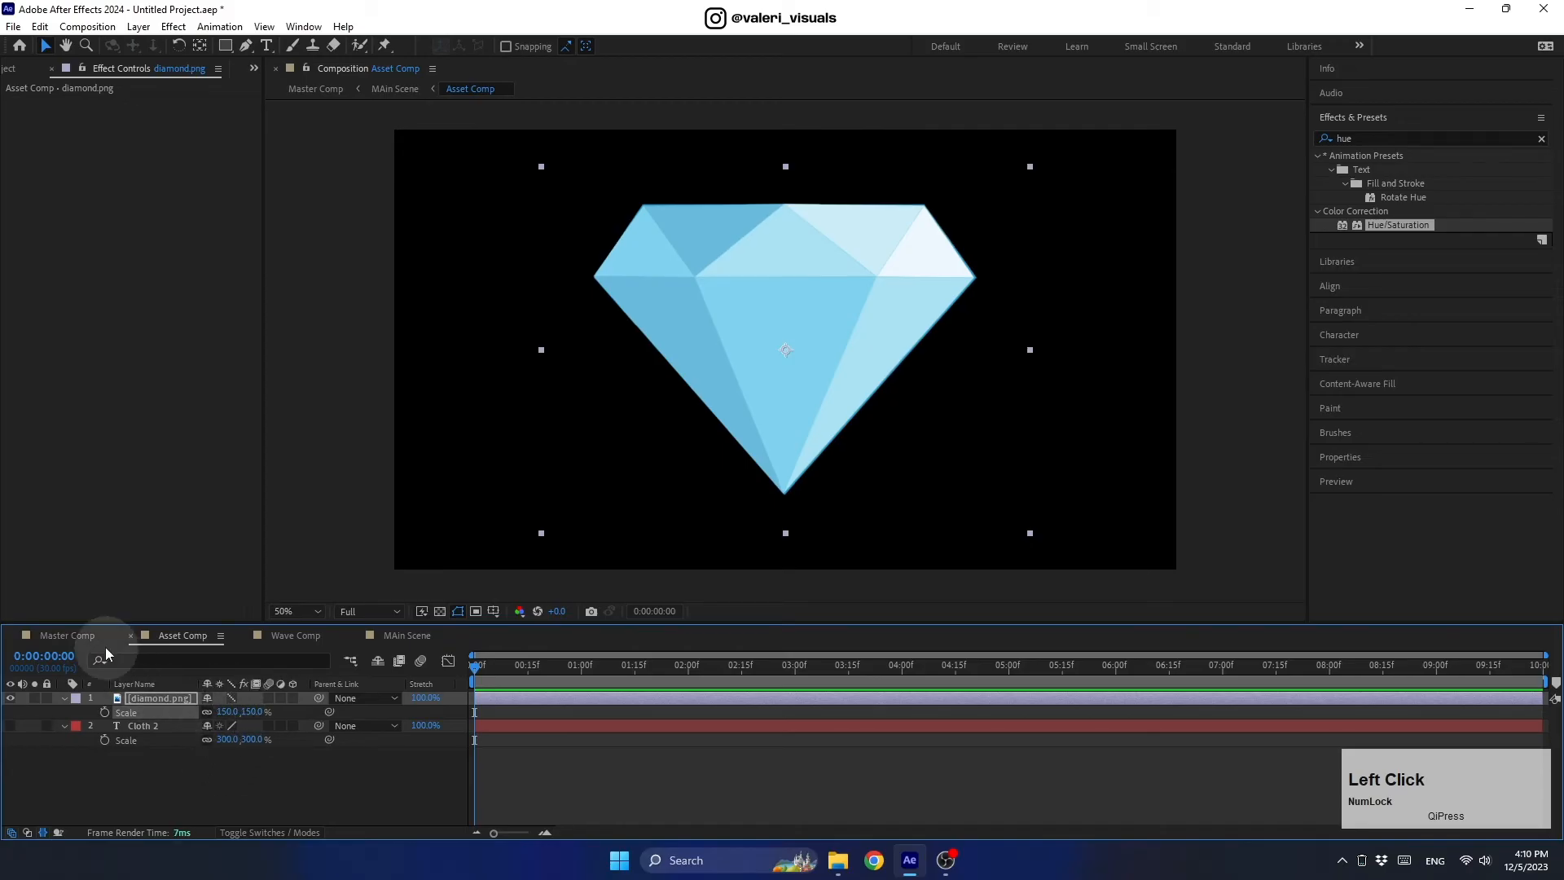
left_click(92, 638)
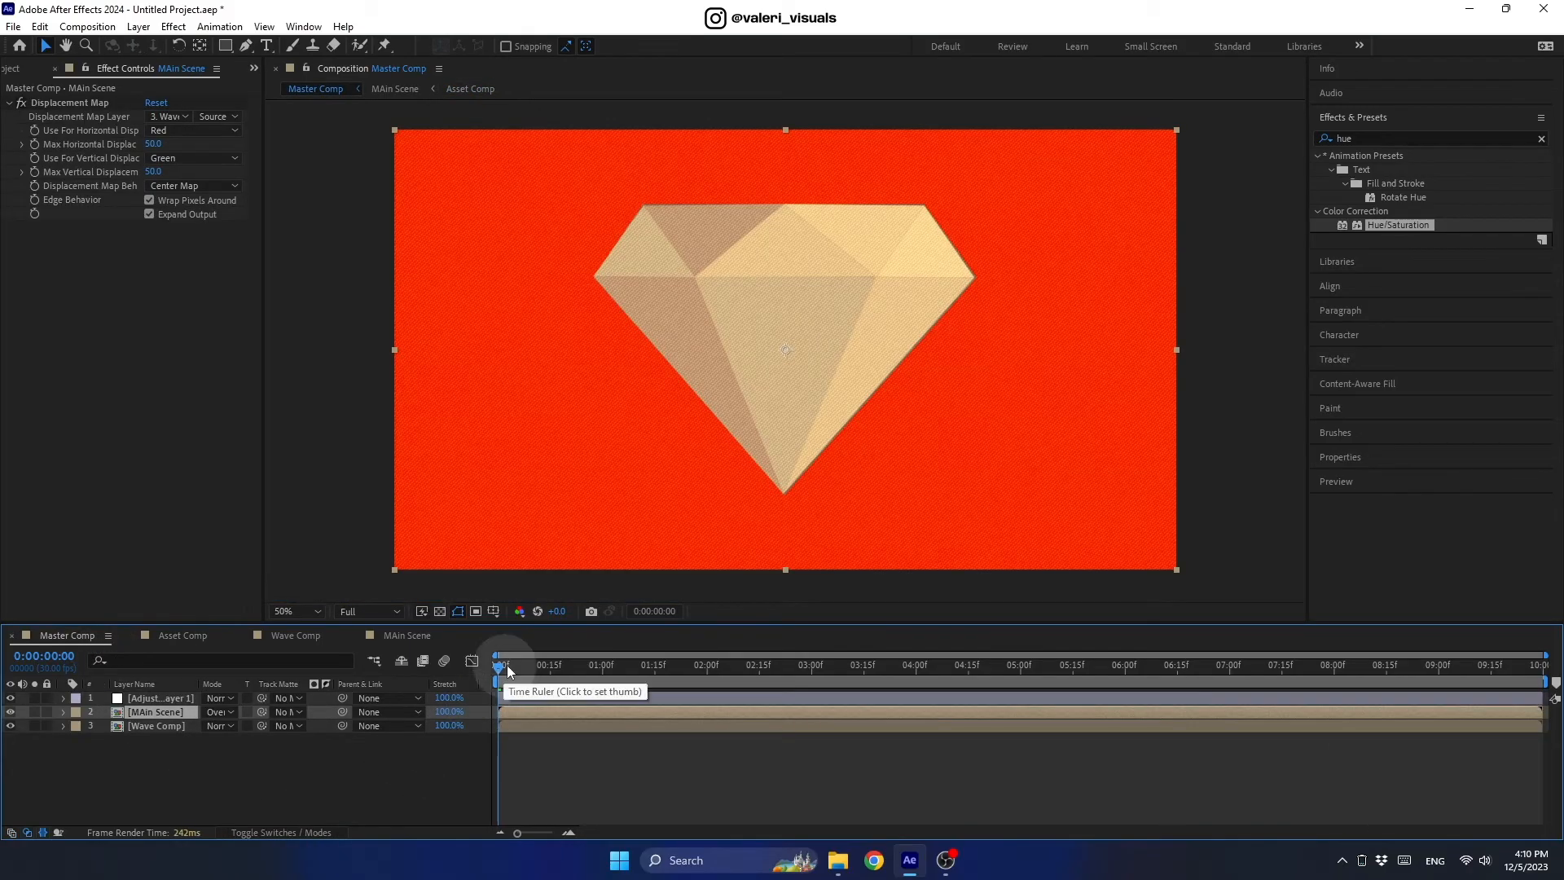
Open the MAin Scene composition from Master Comp and change the Color shape layer's fill to a slightly darker, more saturated orange-red.
left_click_drag(531, 623, 532, 671)
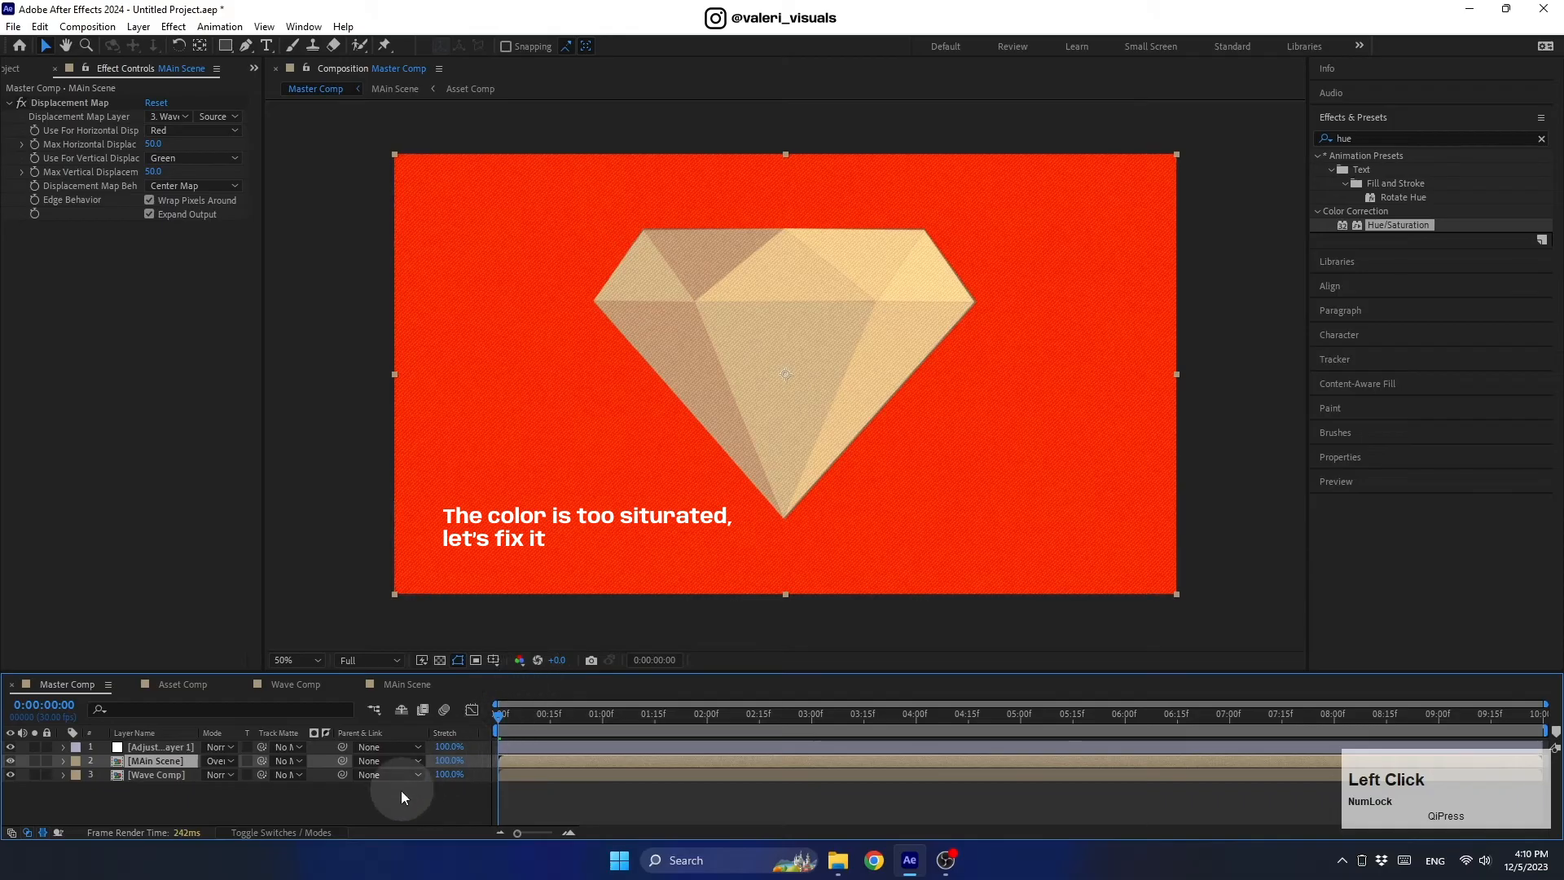
double_click(164, 761)
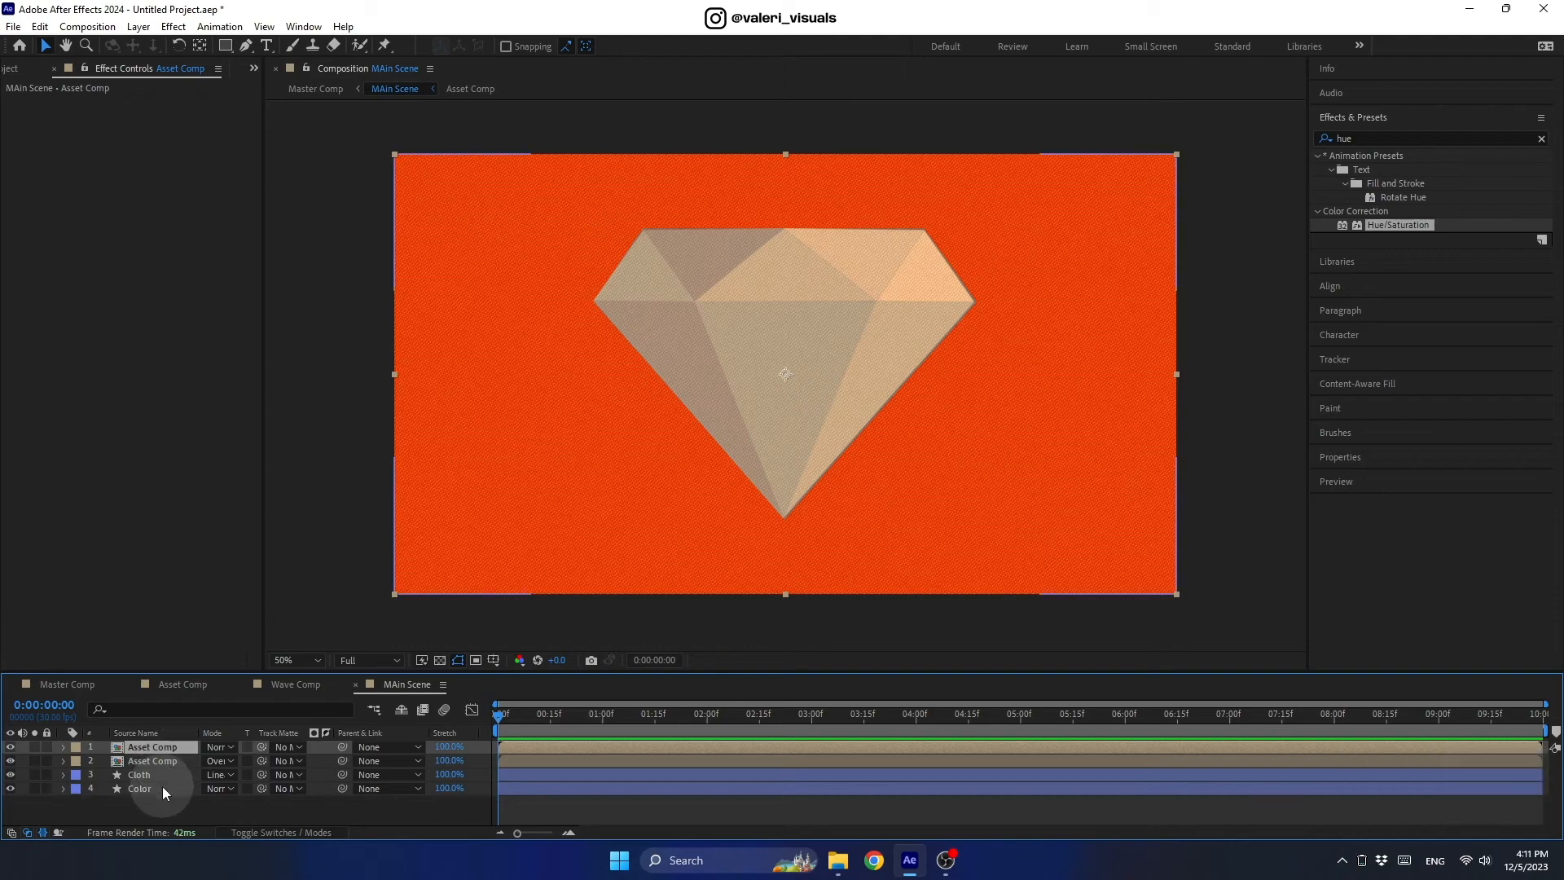
left_click(163, 787)
left_click(641, 45)
left_click_drag(526, 134, 534, 146)
left_click(706, 105)
Change the Cloth shape layer's fill to the yellow-orange FFAC0D.
left_click(149, 774)
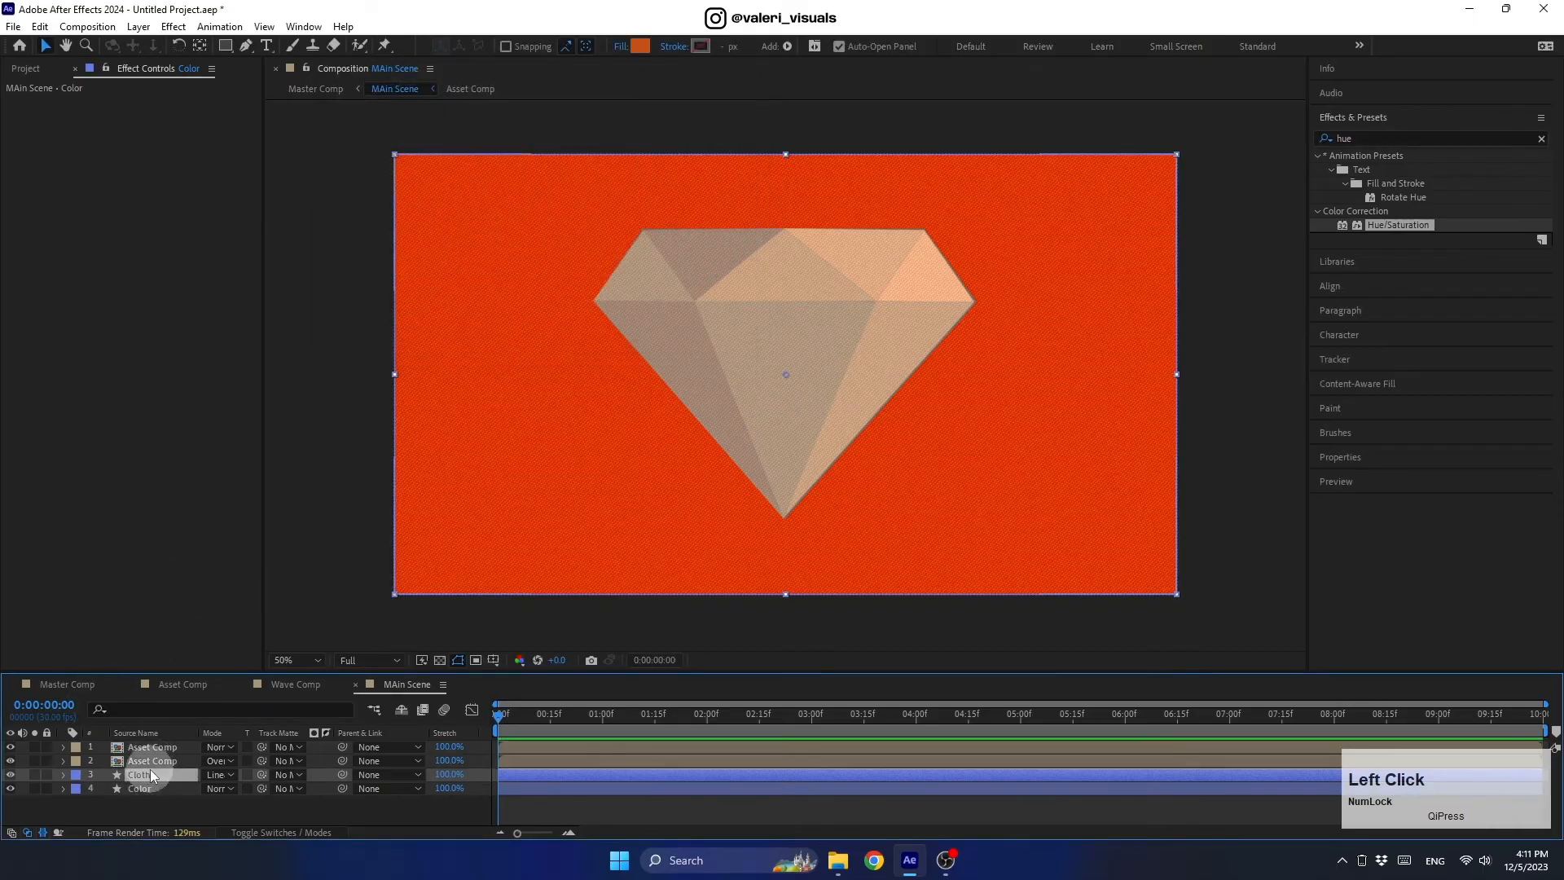
left_click(640, 46)
left_click_drag(558, 124, 546, 94)
left_click(584, 296)
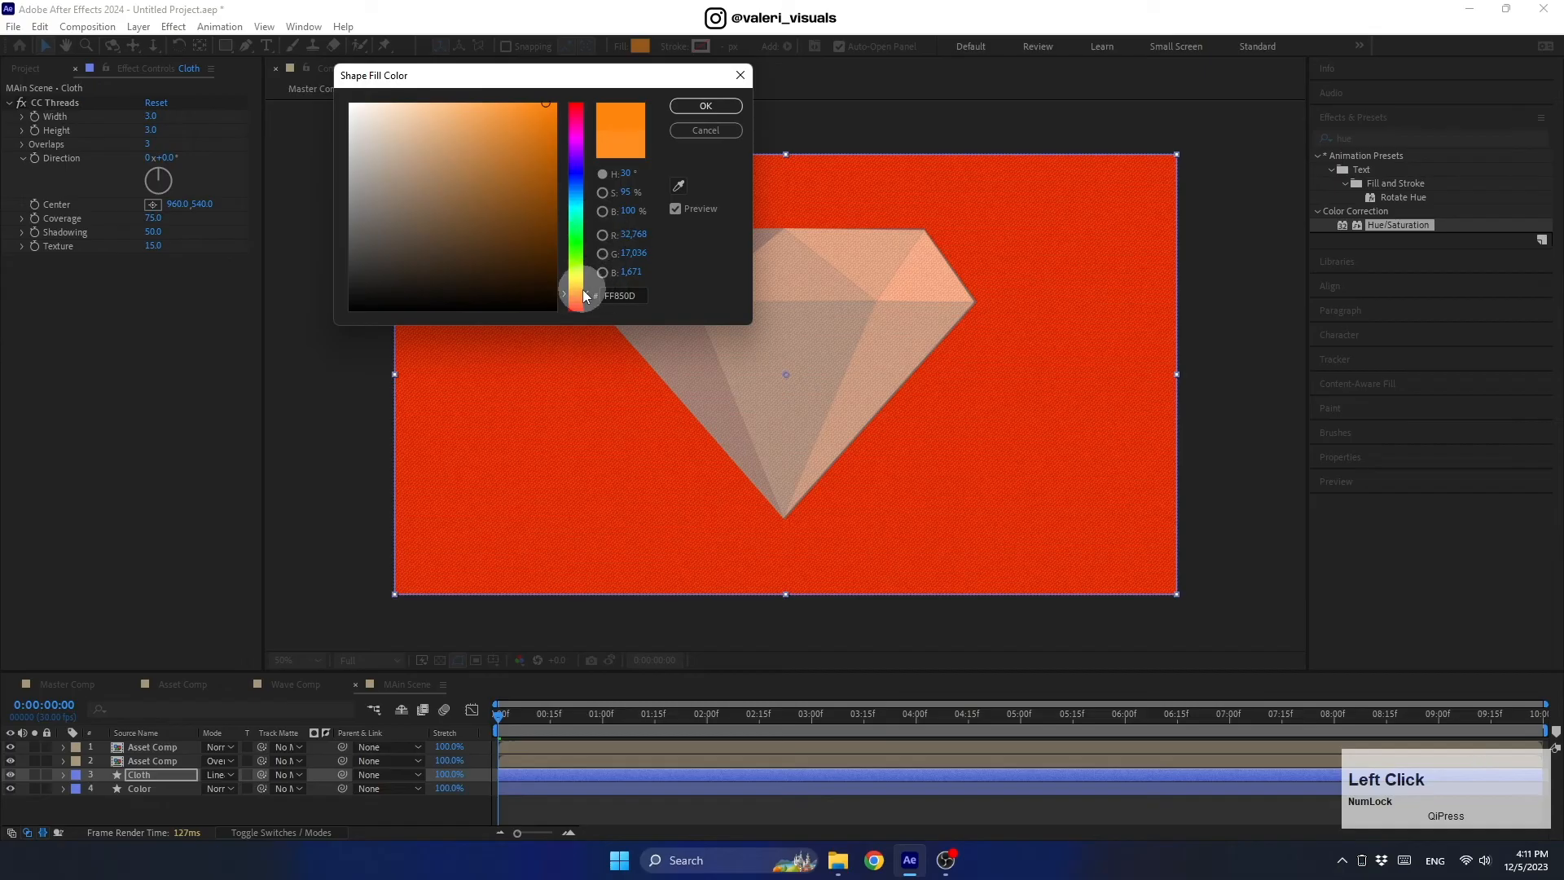
left_click_drag(585, 295, 642, 277)
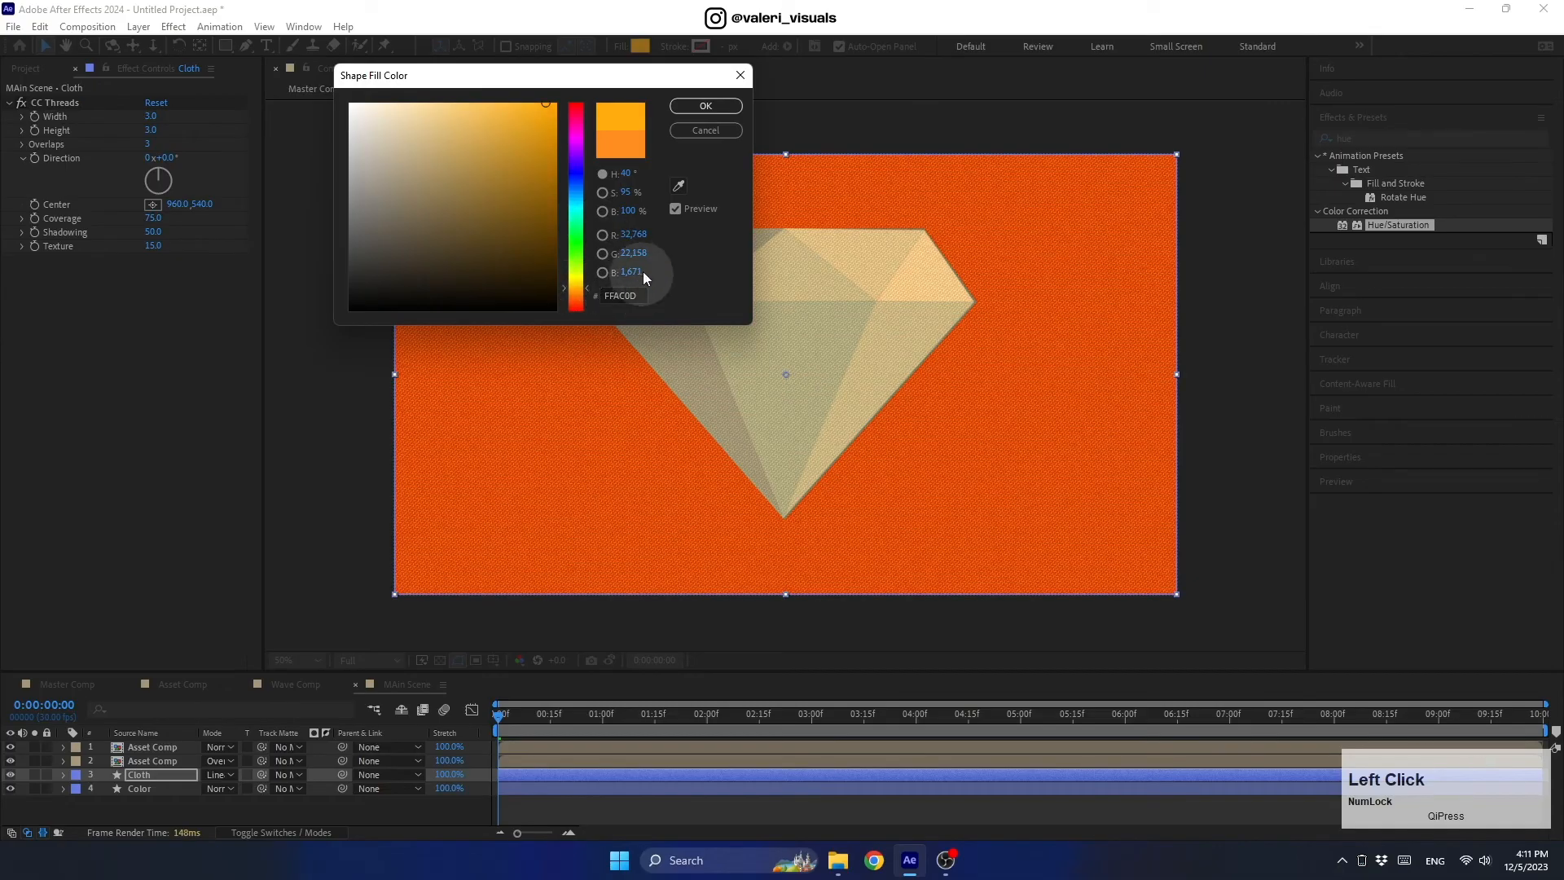
left_click(684, 105)
Set the upper Asset Comp layer's opacity to 70% in MAin Scene and return to Master Comp.
left_click(149, 747)
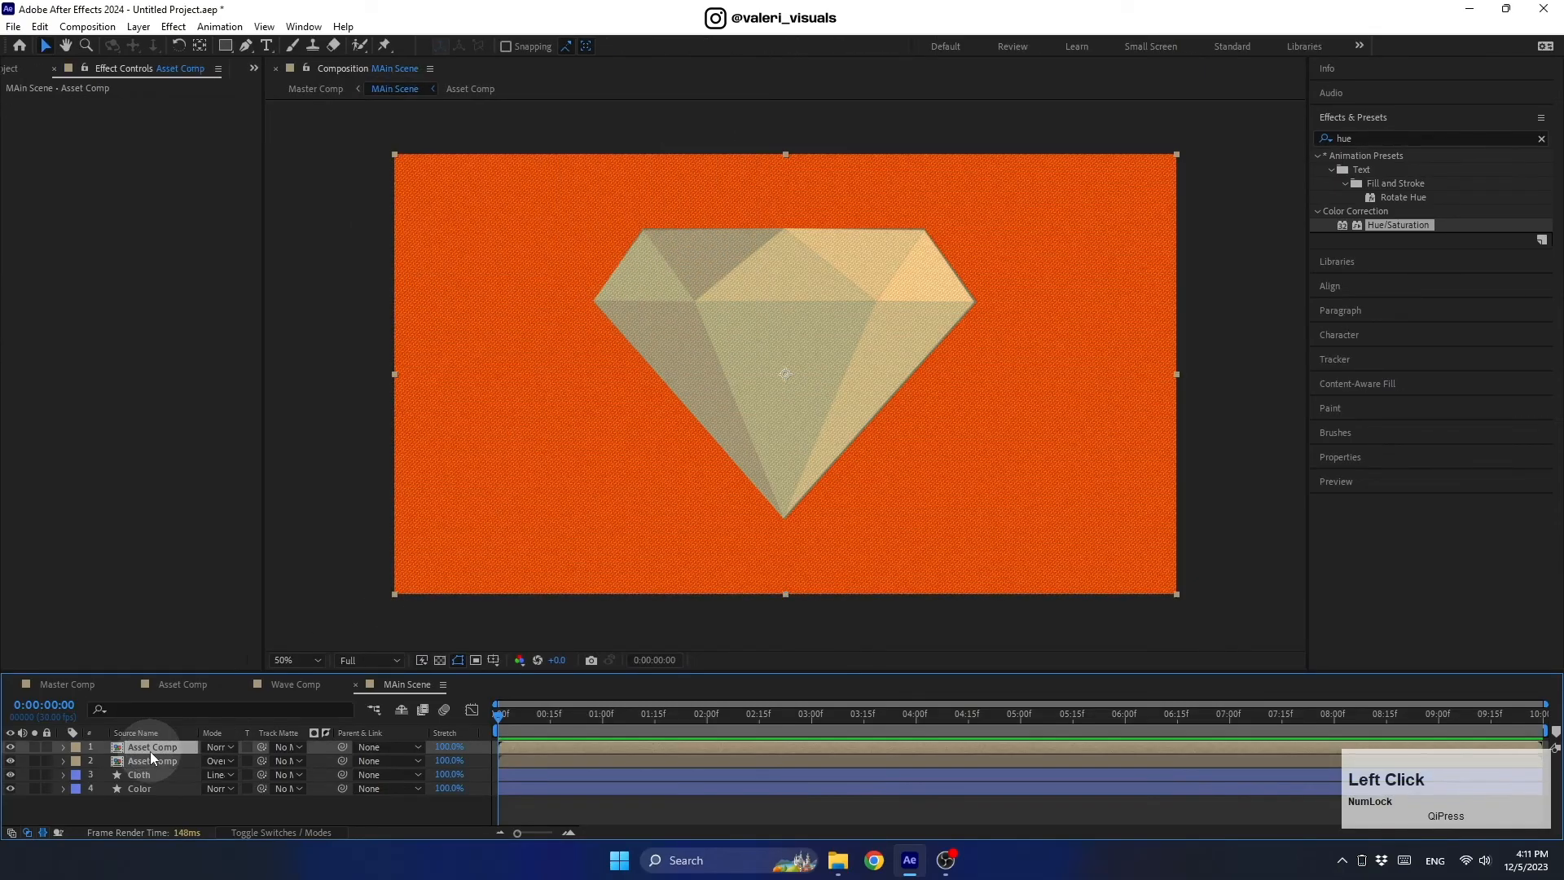
key("t")
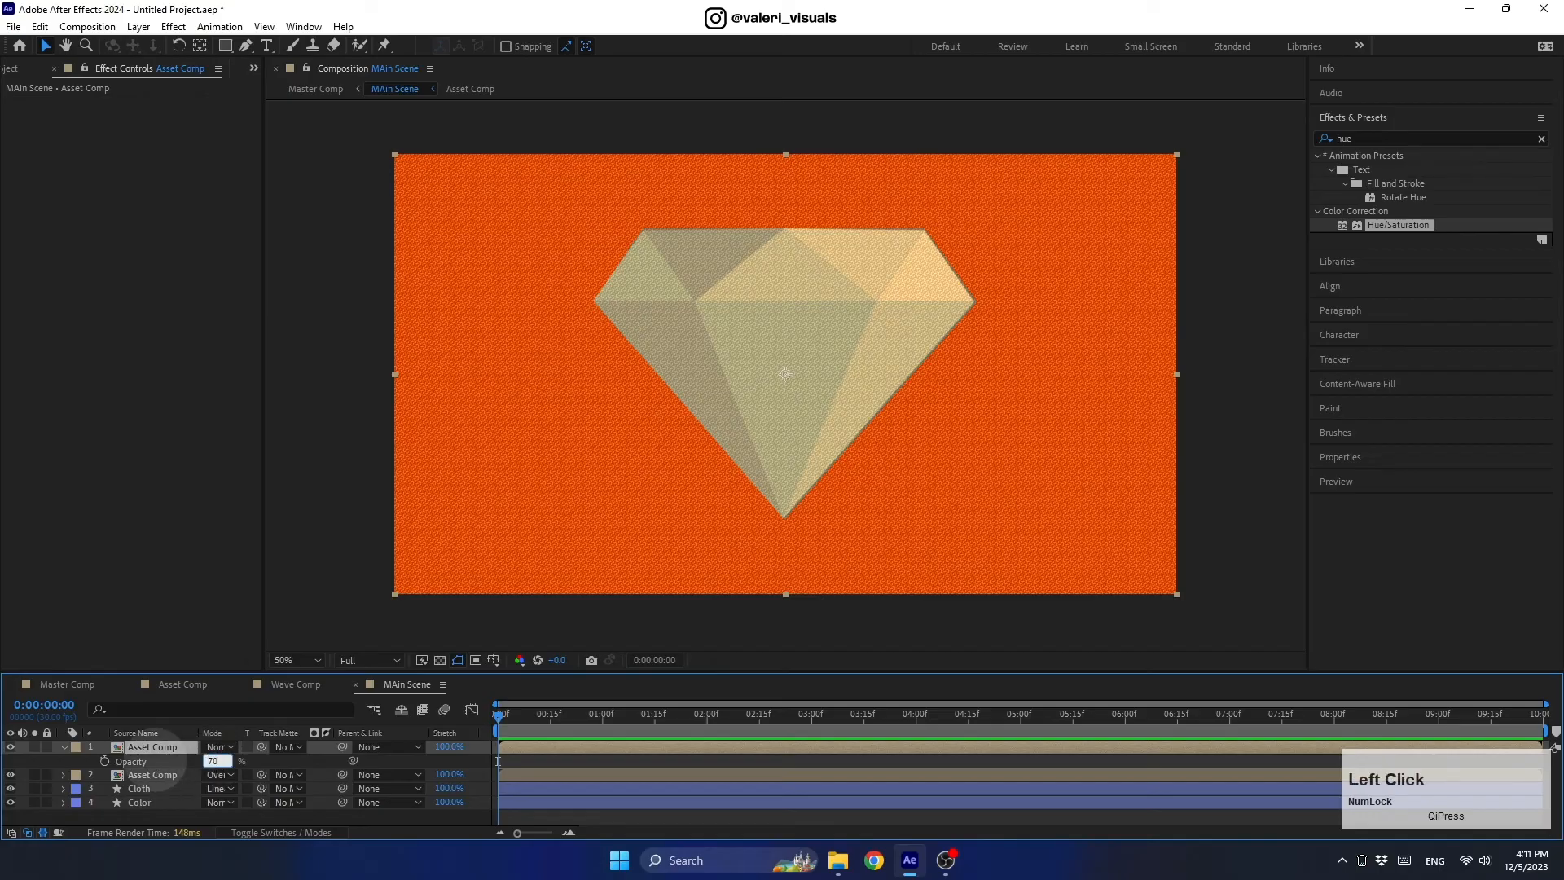
key("Return")
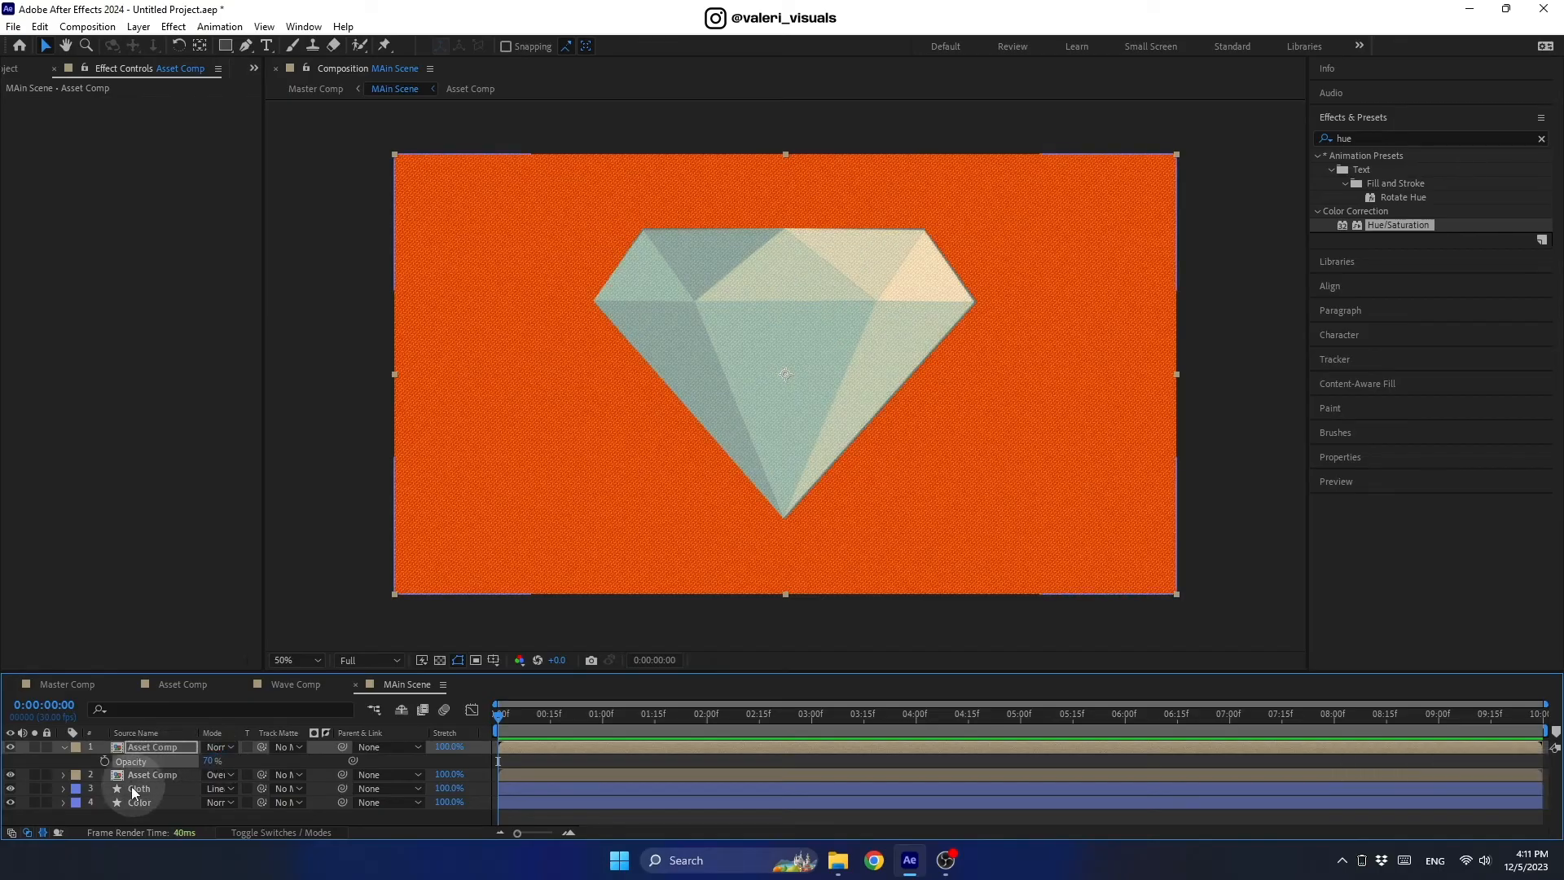
left_click(63, 747)
left_click(54, 683)
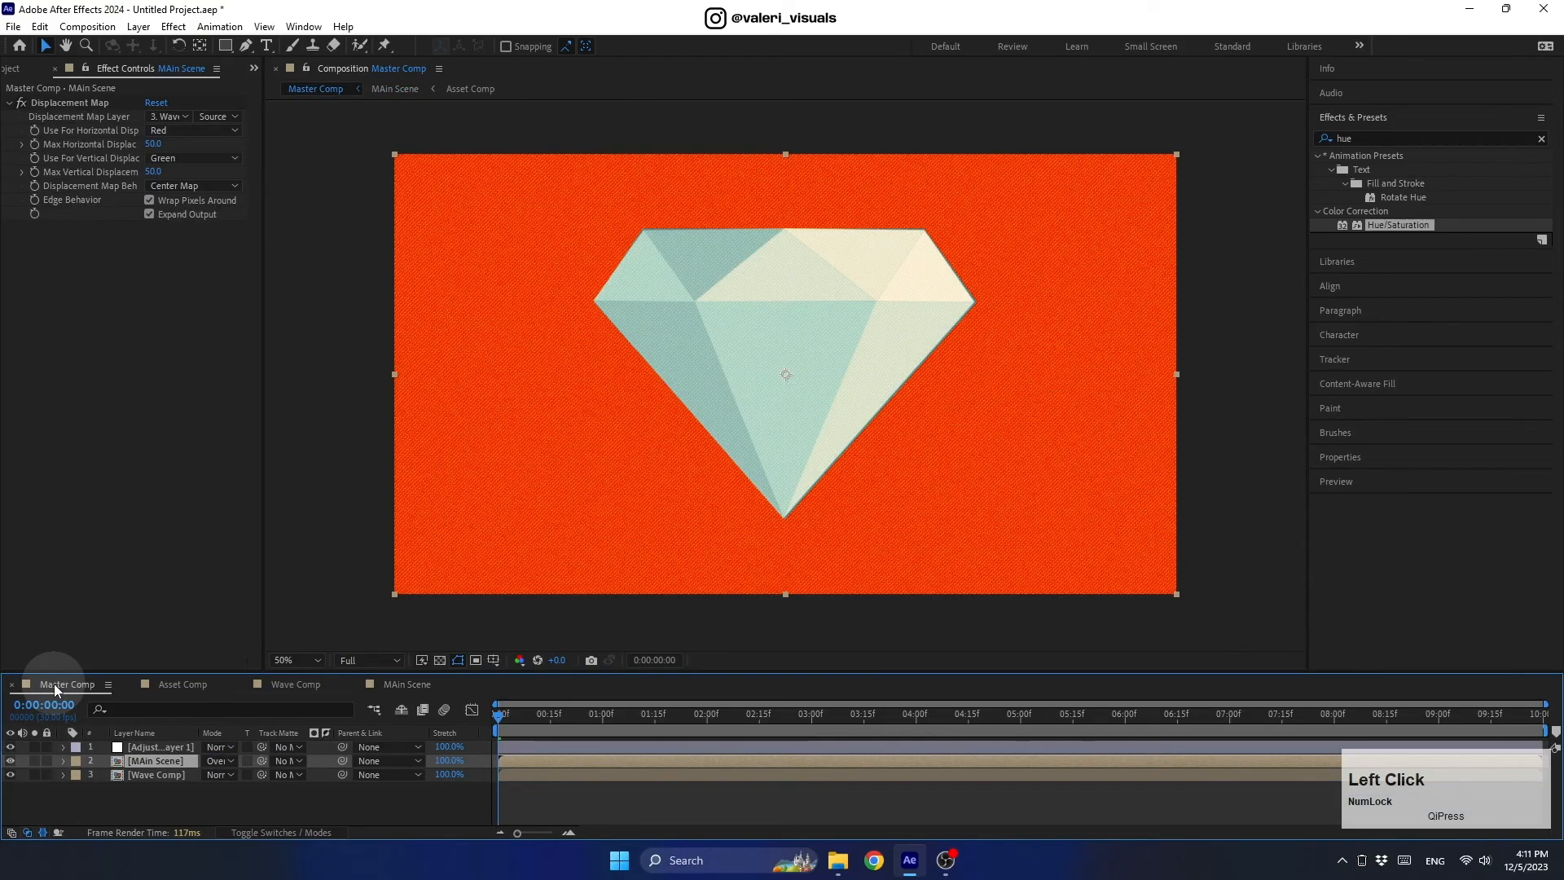
Preview the rippling diamond cloth in Master Comp, first close up at 100% and from 0:00:01:00 with the whole frame in view.
scroll(535, 594, "up", 2)
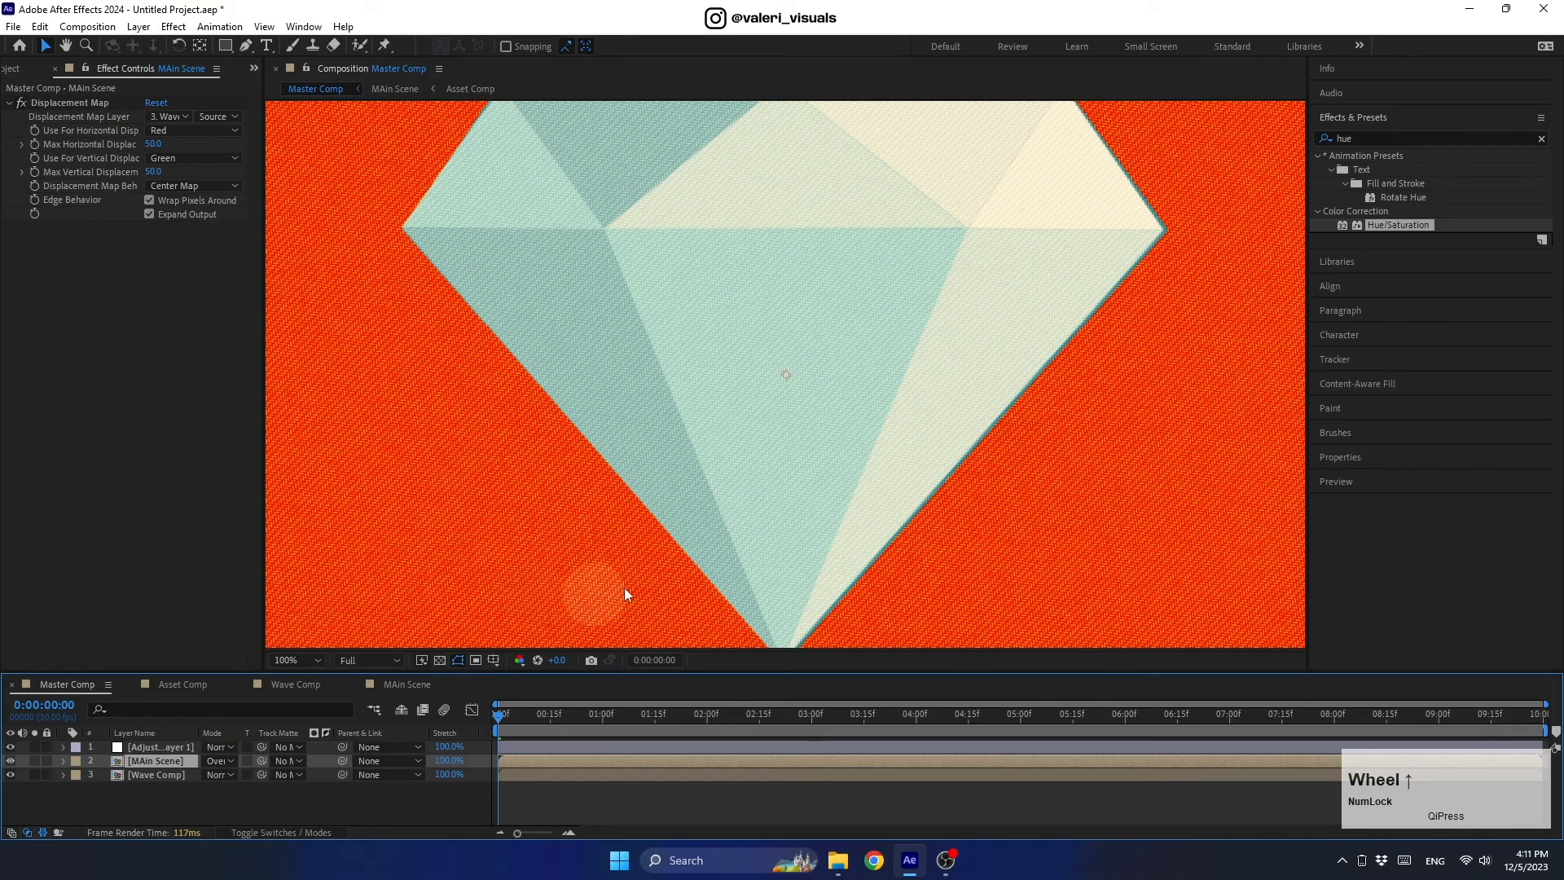
key("space")
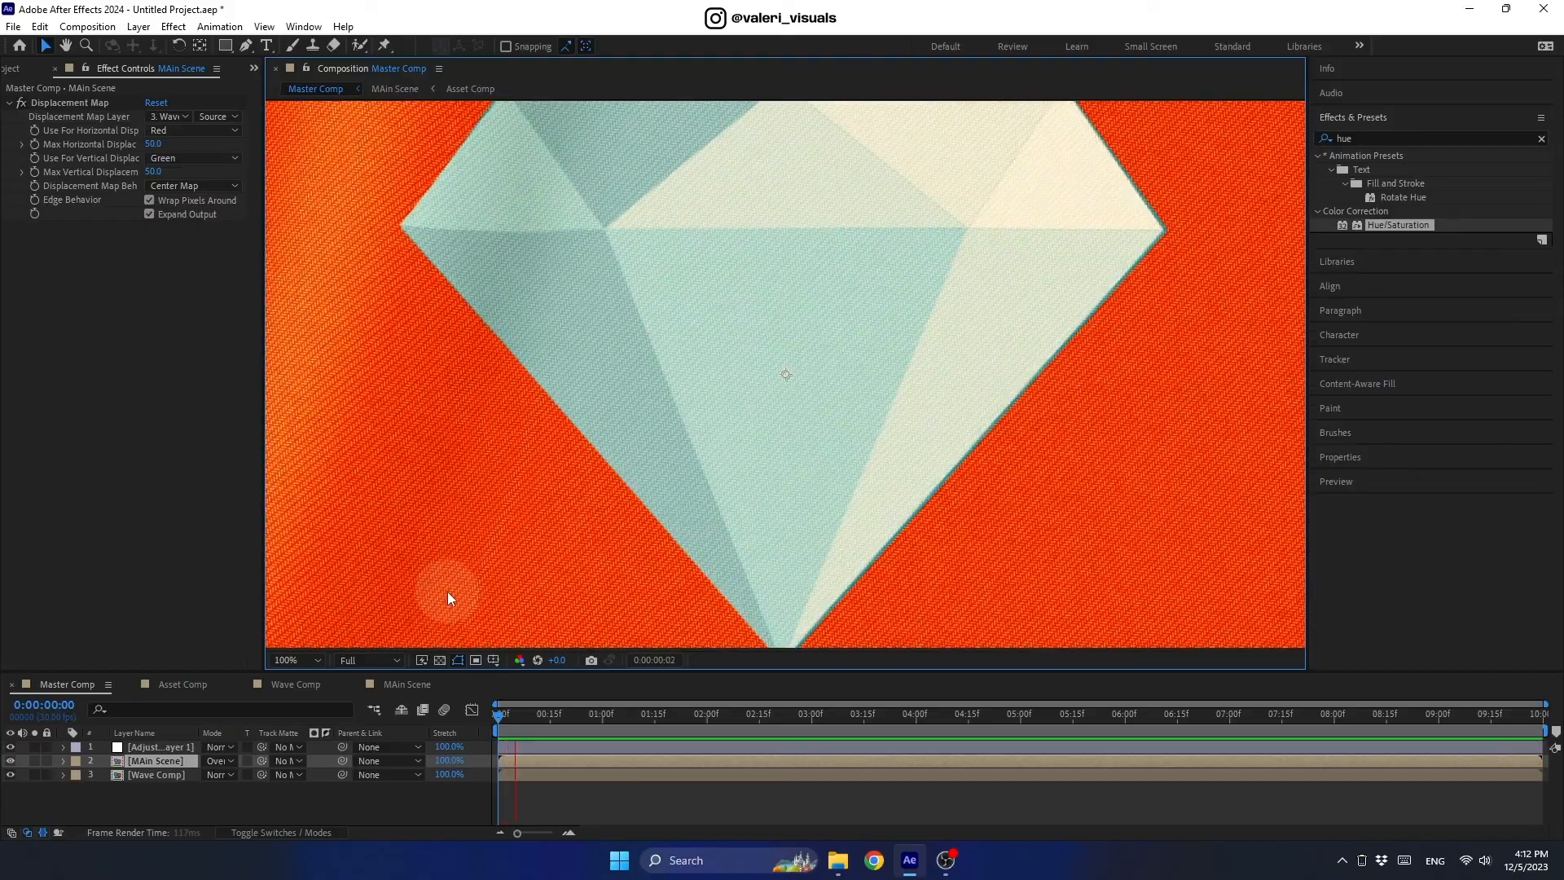
key("space")
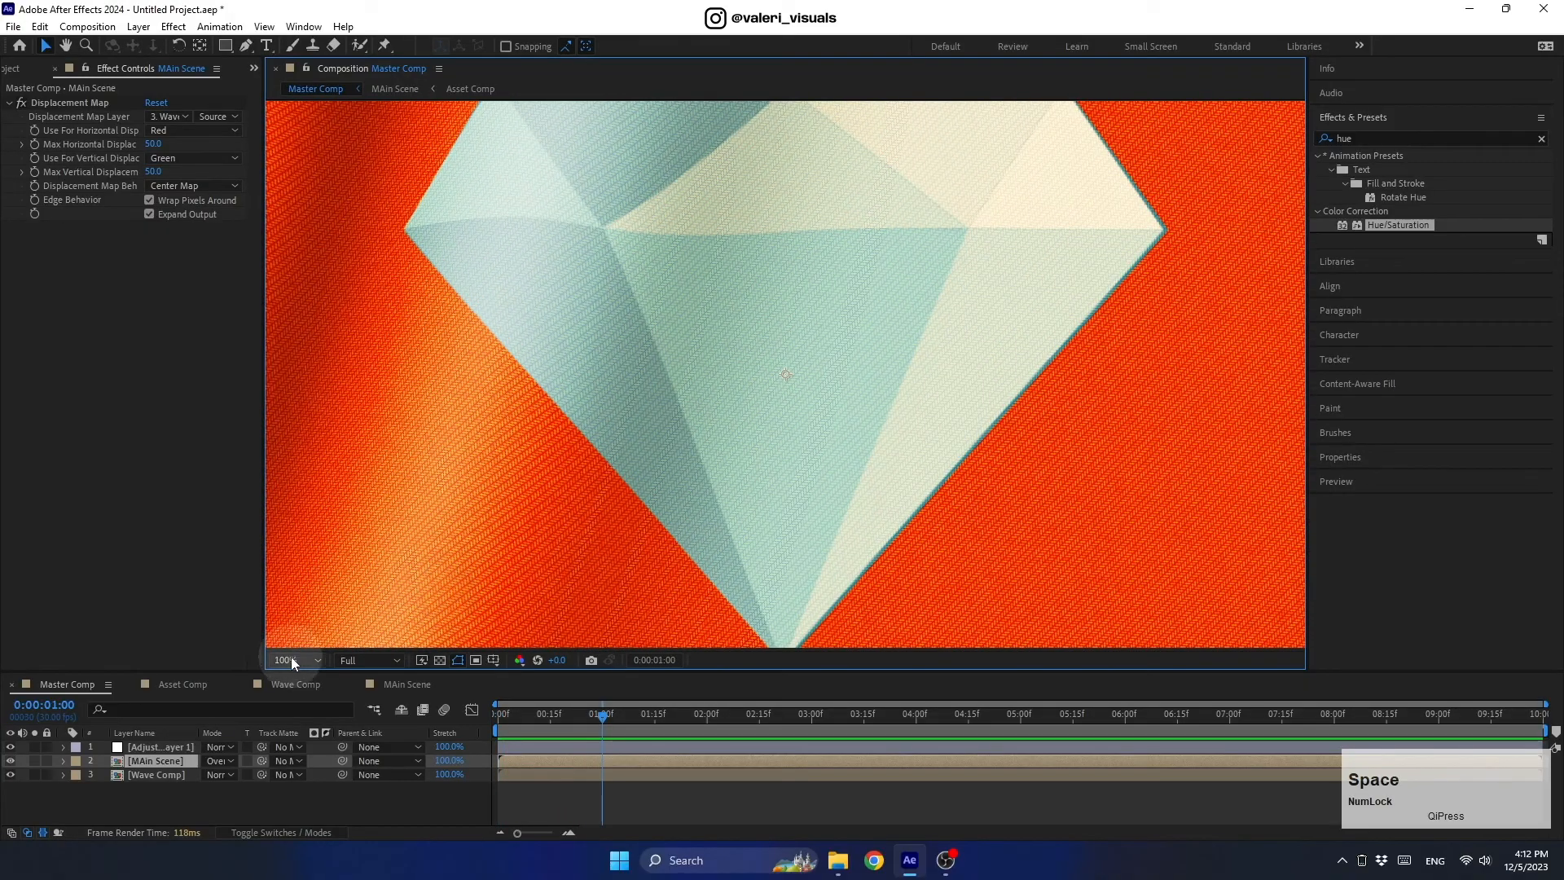
left_click(293, 658)
left_click(287, 380)
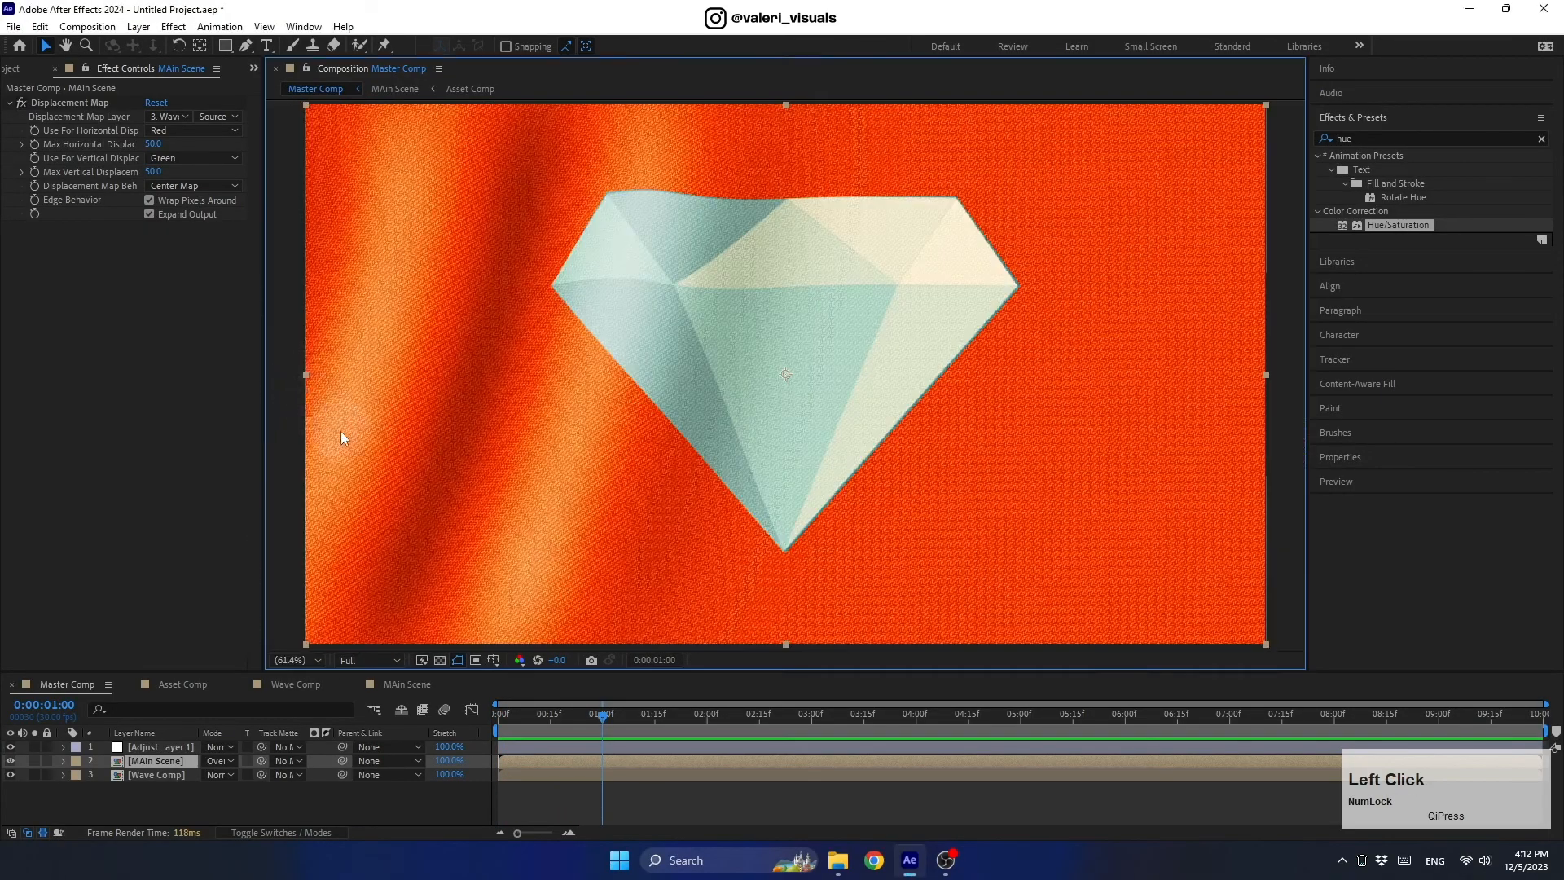
scroll(342, 434, "down", 1)
key("space")
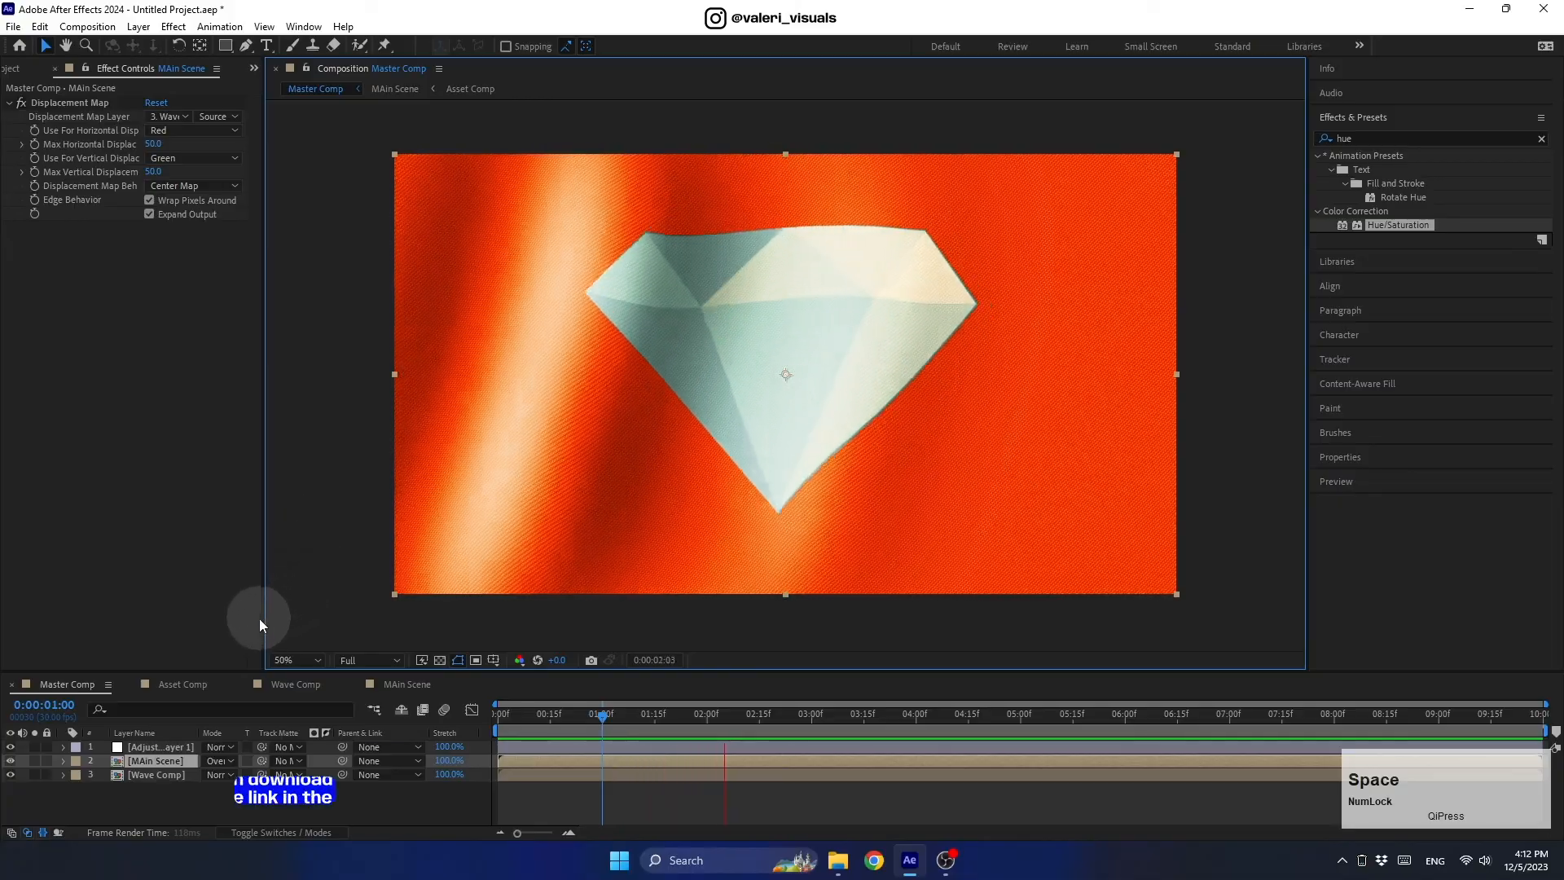